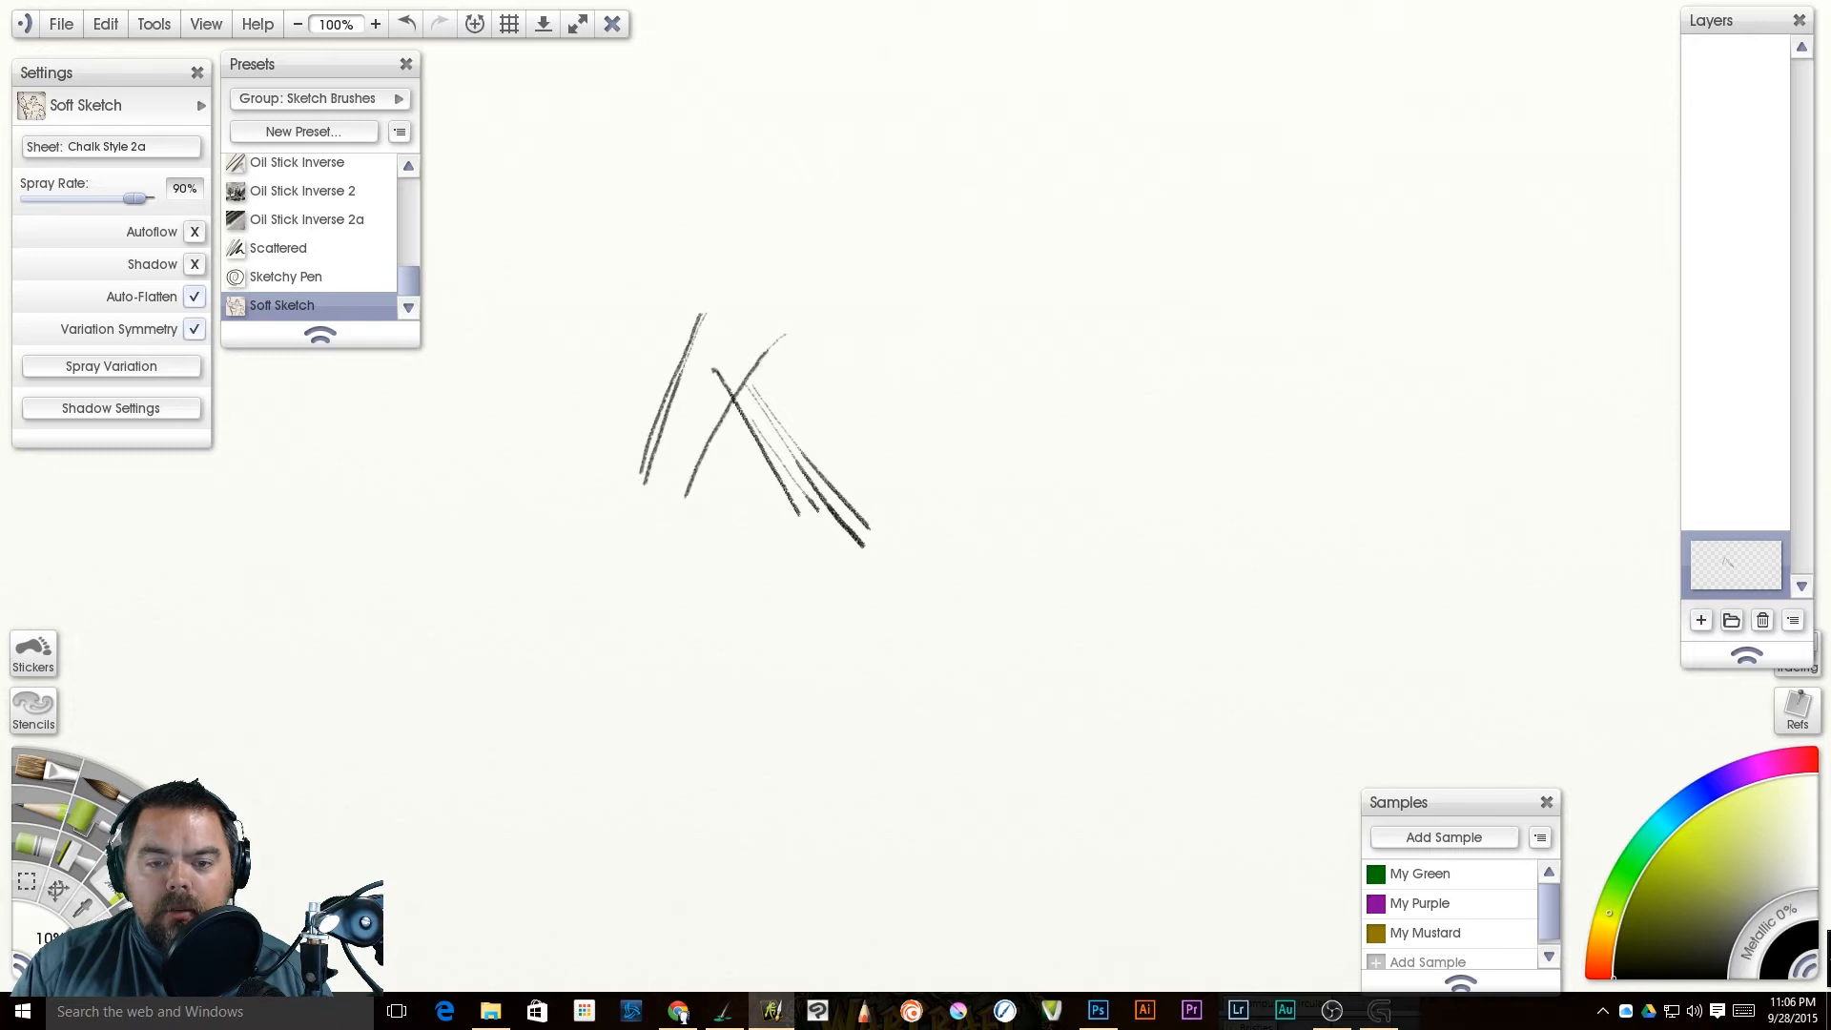
Step: Sketch a cluster of crossing dark diagonal and curved strokes around the existing lines with the Soft Sketch brush
left_click_drag(796, 382, 766, 545)
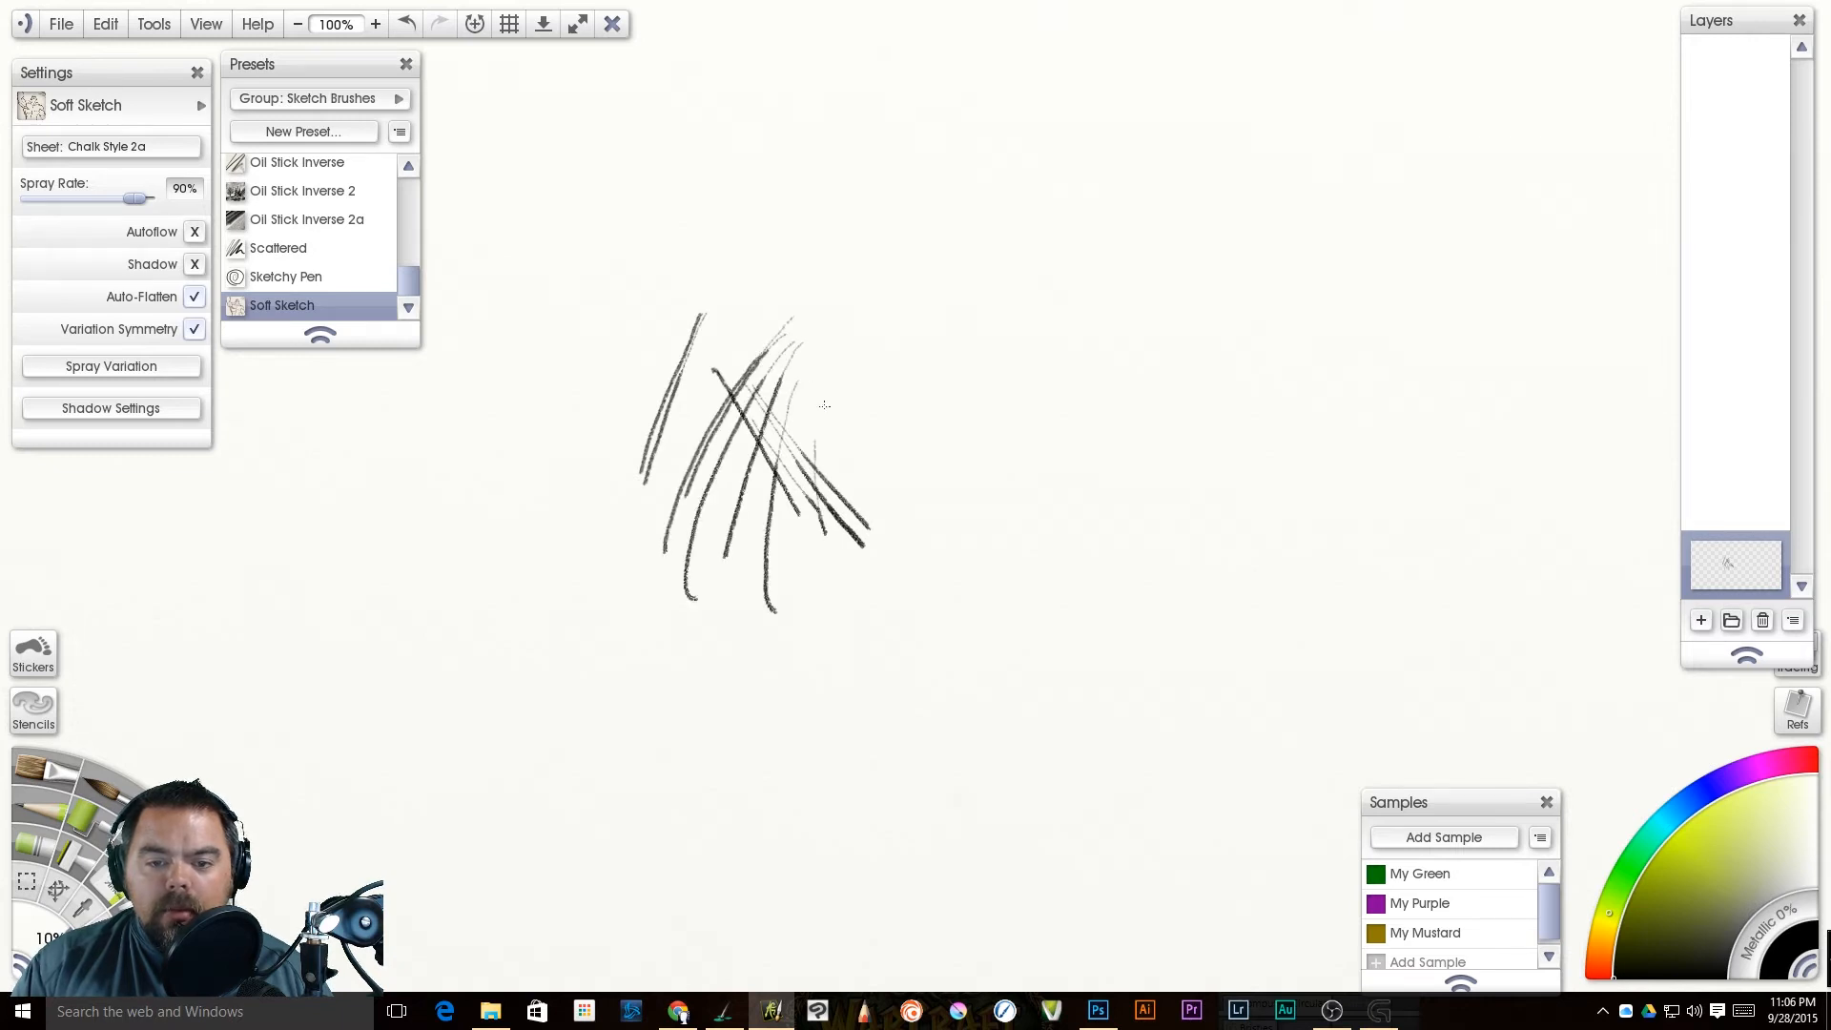
mouse_move(802, 420)
left_mouse_down()
mouse_move(871, 466)
mouse_move(945, 539)
left_mouse_up()
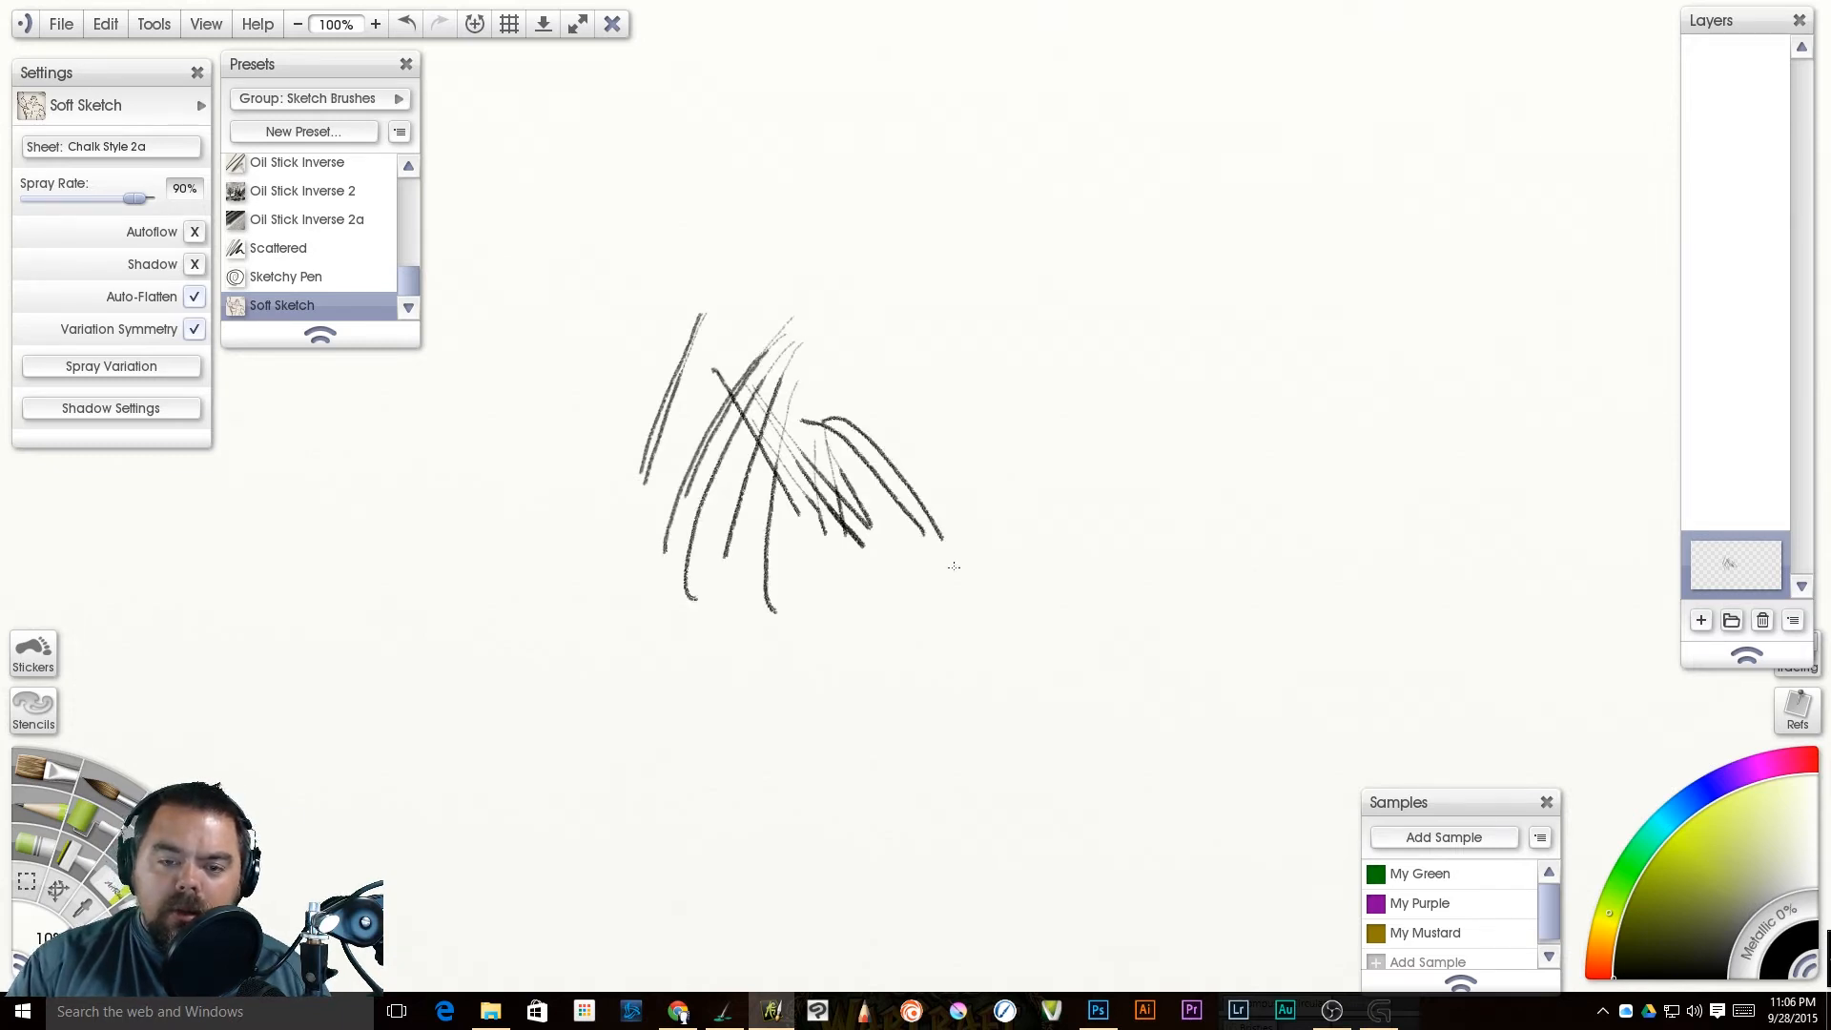
left_click_drag(818, 395, 774, 510)
mouse_move(835, 311)
left_mouse_down()
mouse_move(769, 520)
mouse_move(743, 479)
left_mouse_up()
left_click_drag(793, 307, 716, 496)
left_click_drag(767, 279, 701, 513)
left_click_drag(746, 427, 730, 496)
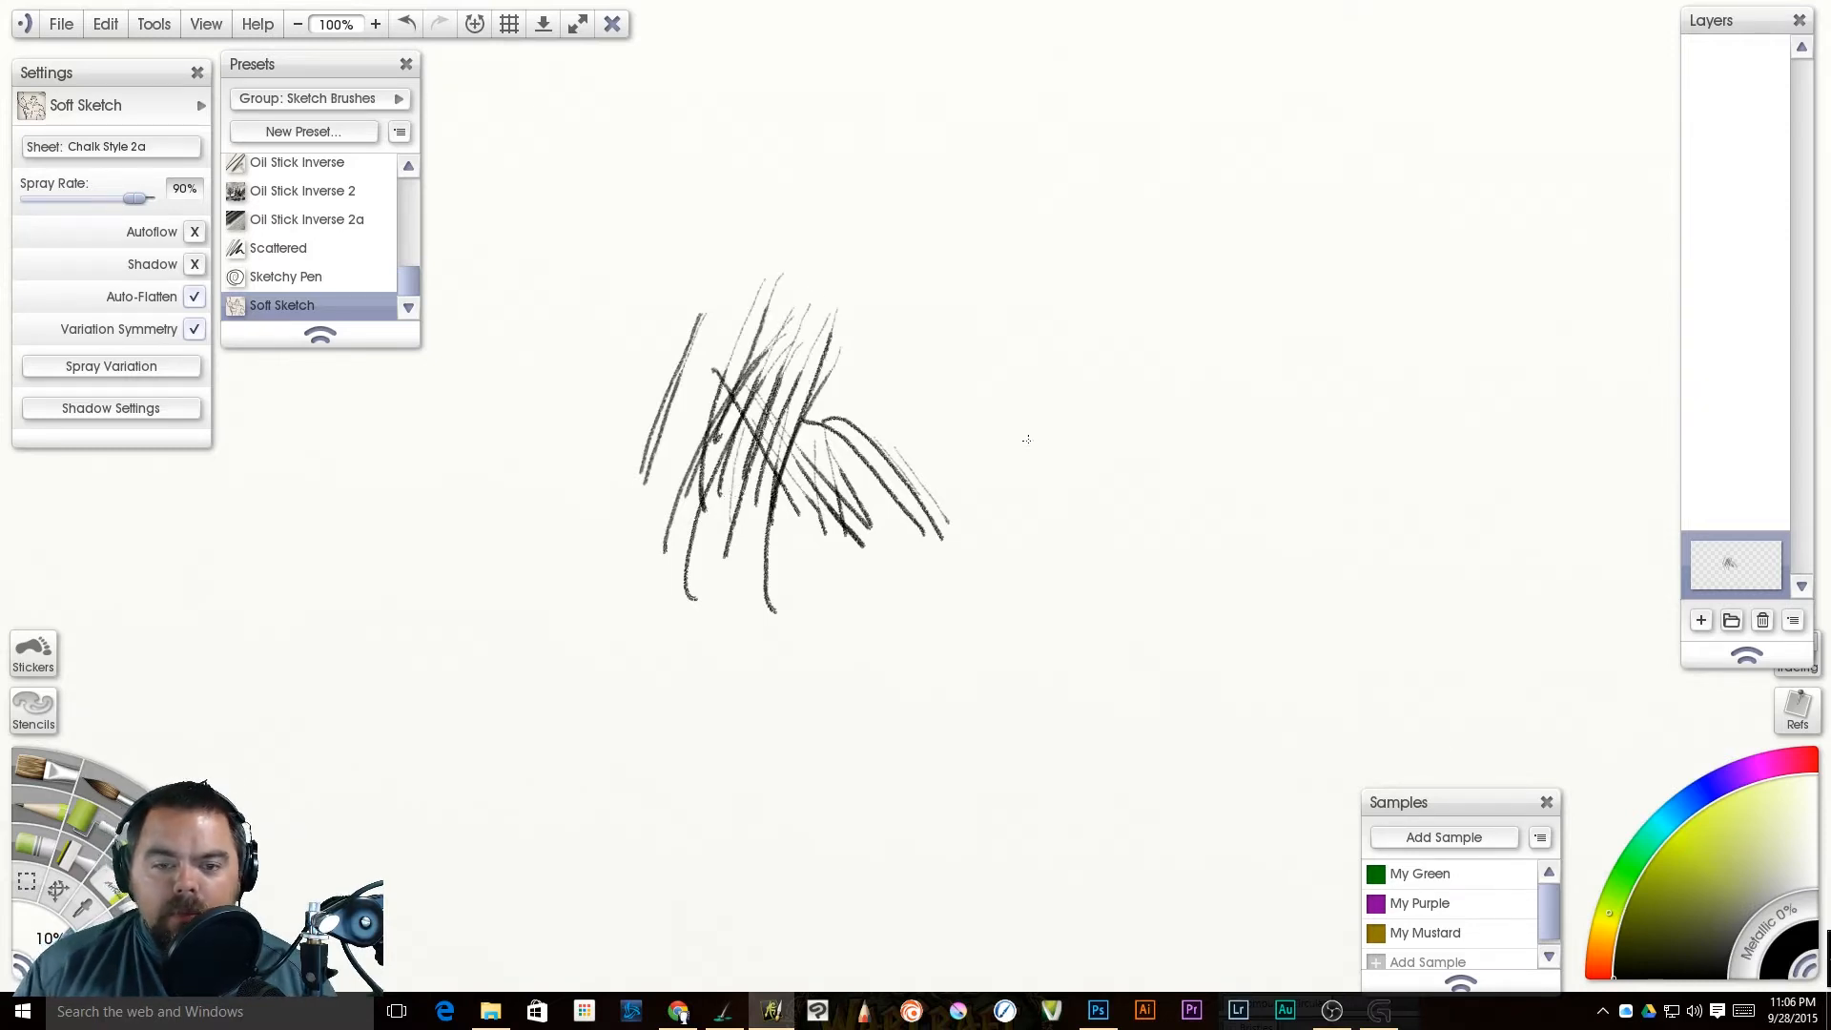
Step: Move the Layers panel beside the sketch and add two new layers above the sketch layer
left_click_drag(1738, 23, 1190, 33)
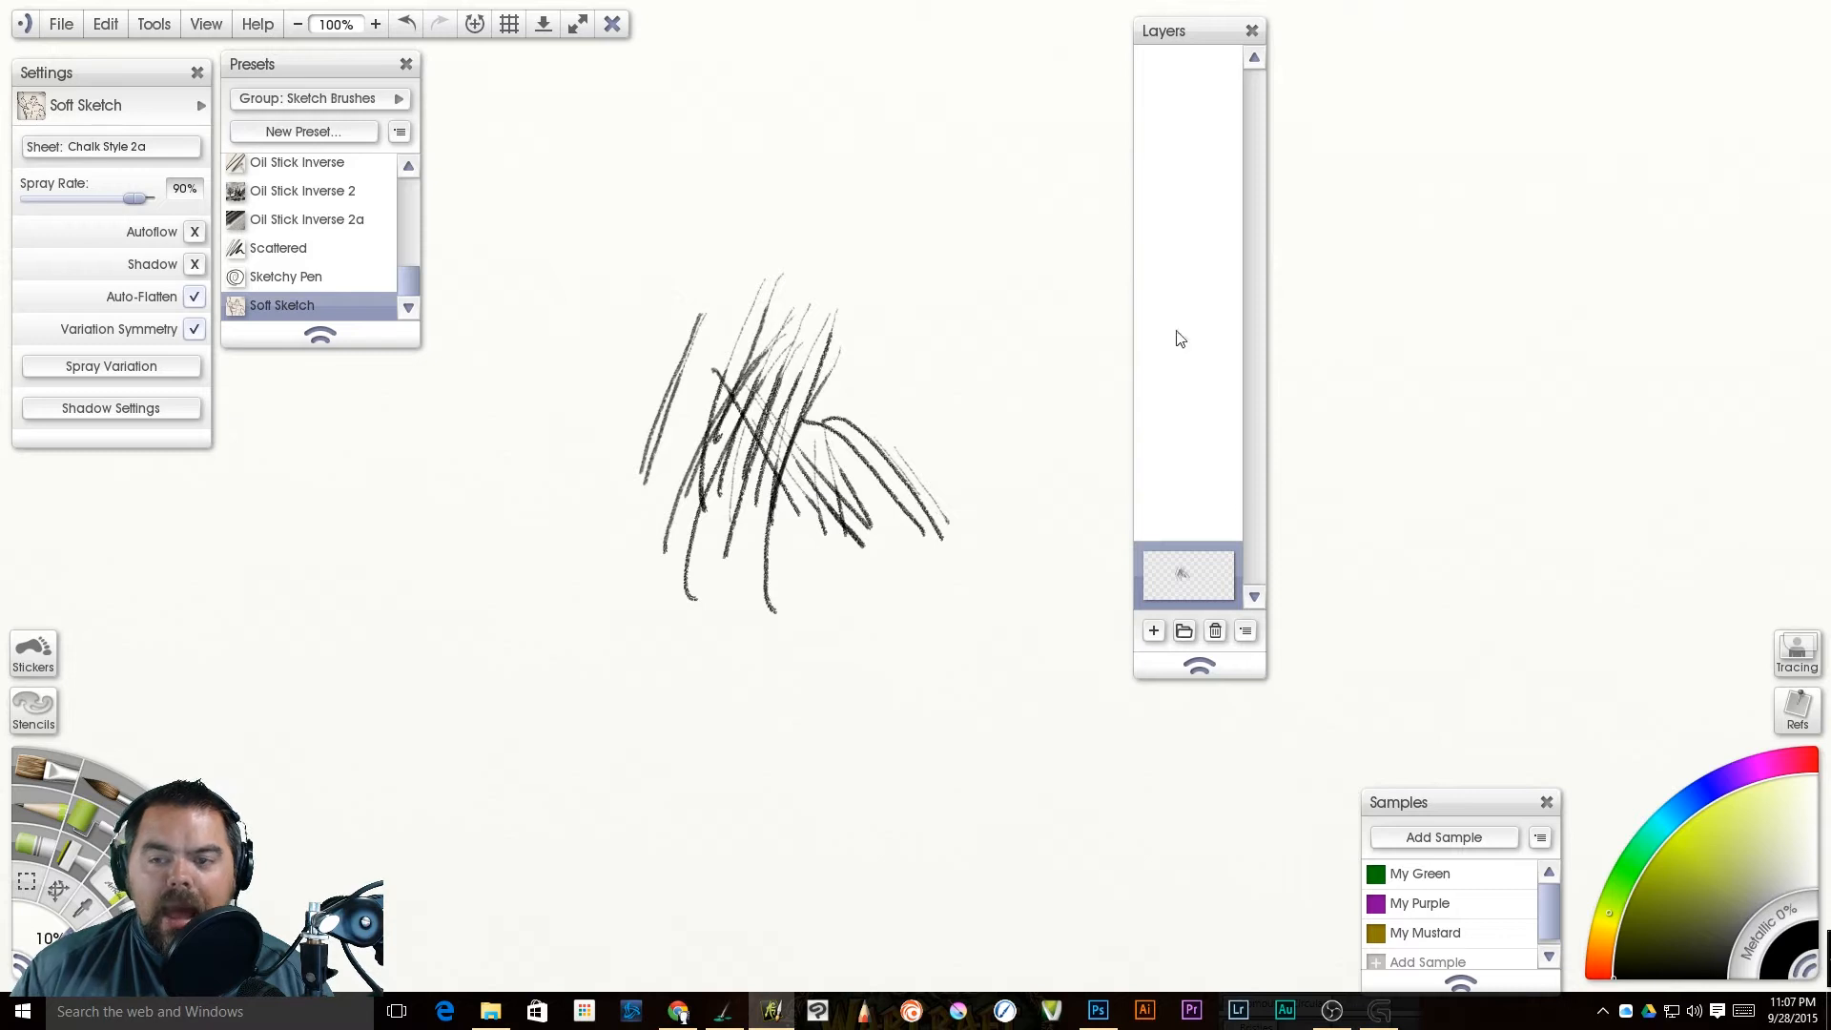
left_click_drag(1177, 40, 1221, 50)
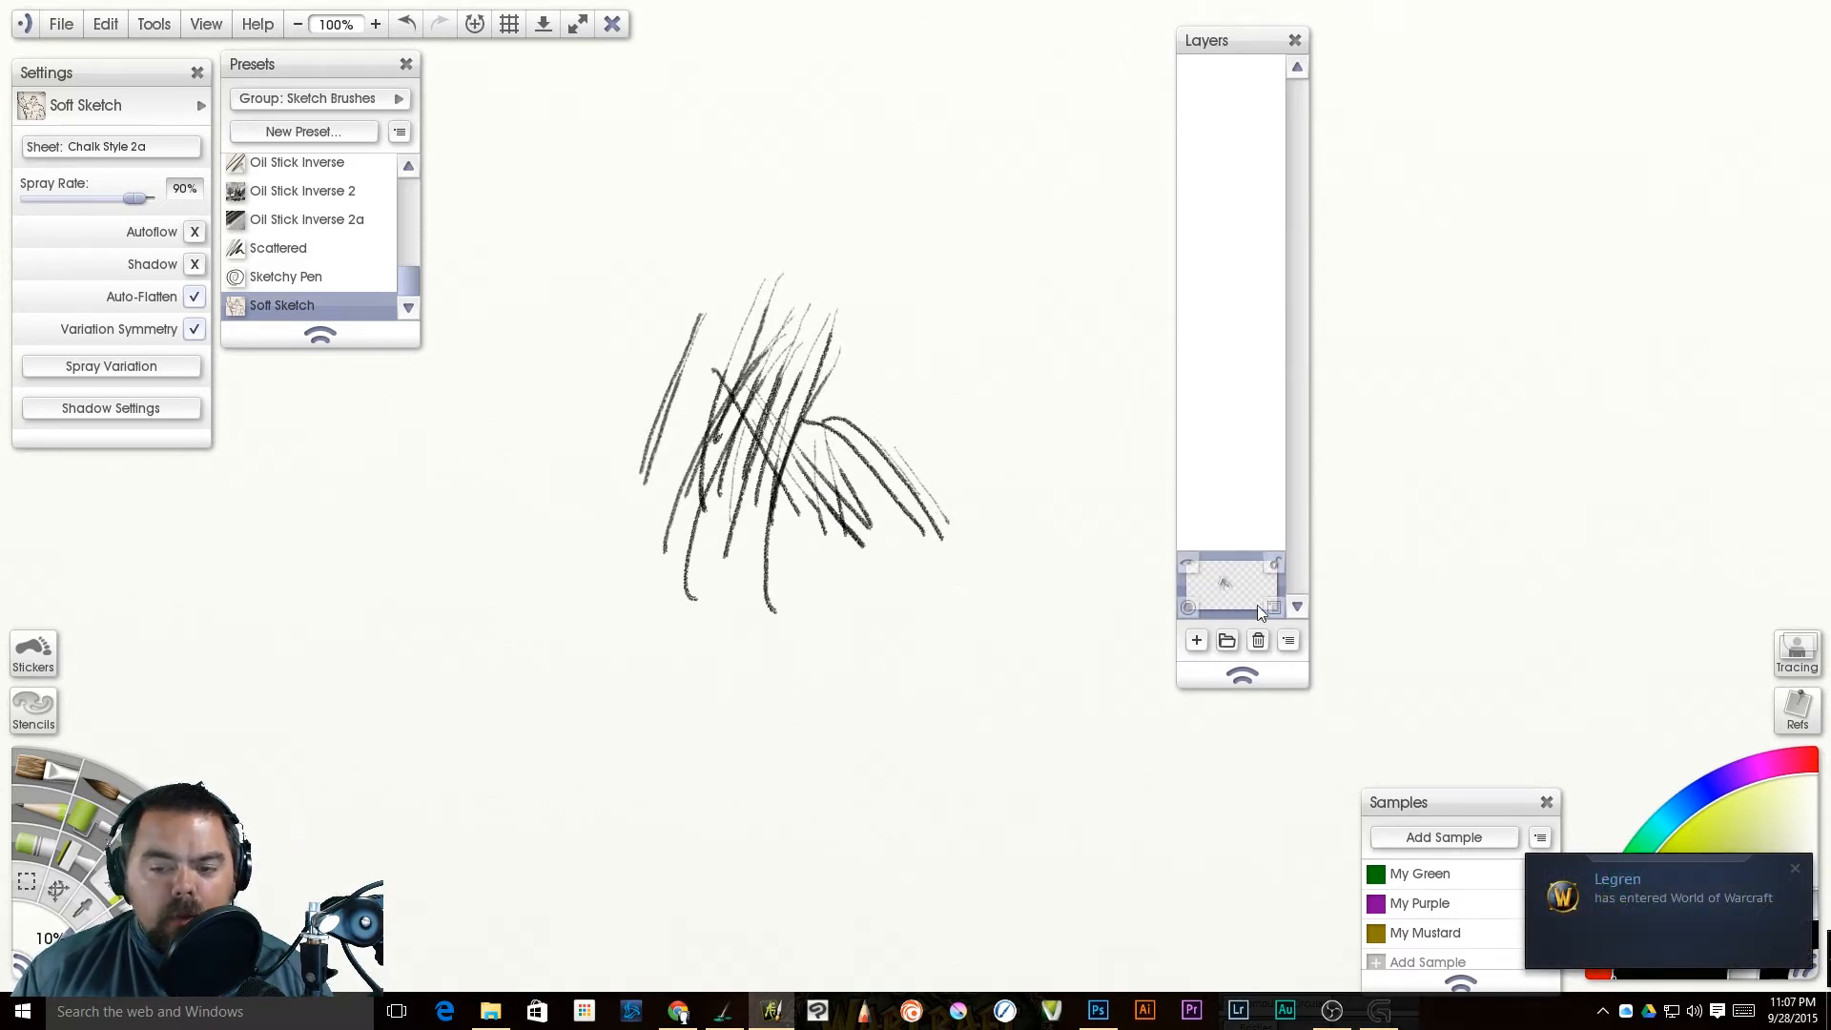
left_click(1199, 647)
left_click(1201, 649)
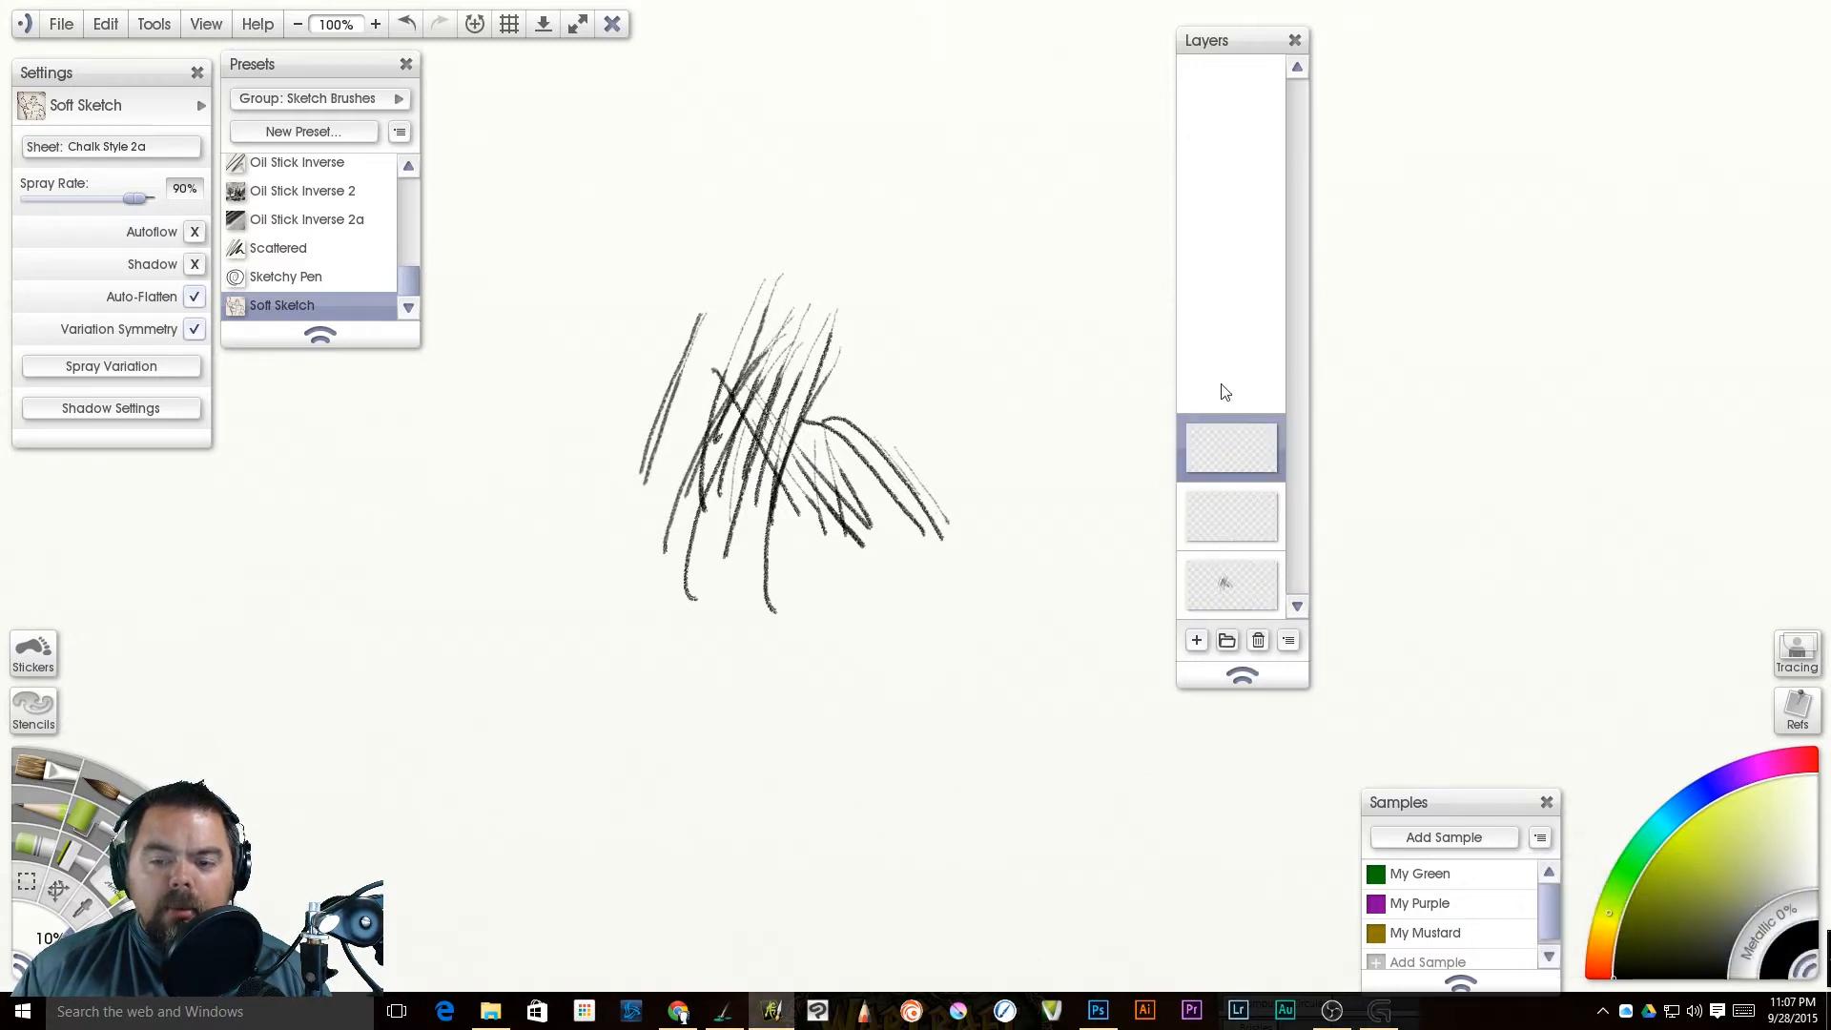
Step: Try different stacking orders by moving the sketch layer above the two empty layers and back beneath them
left_click_drag(1229, 589, 1246, 411)
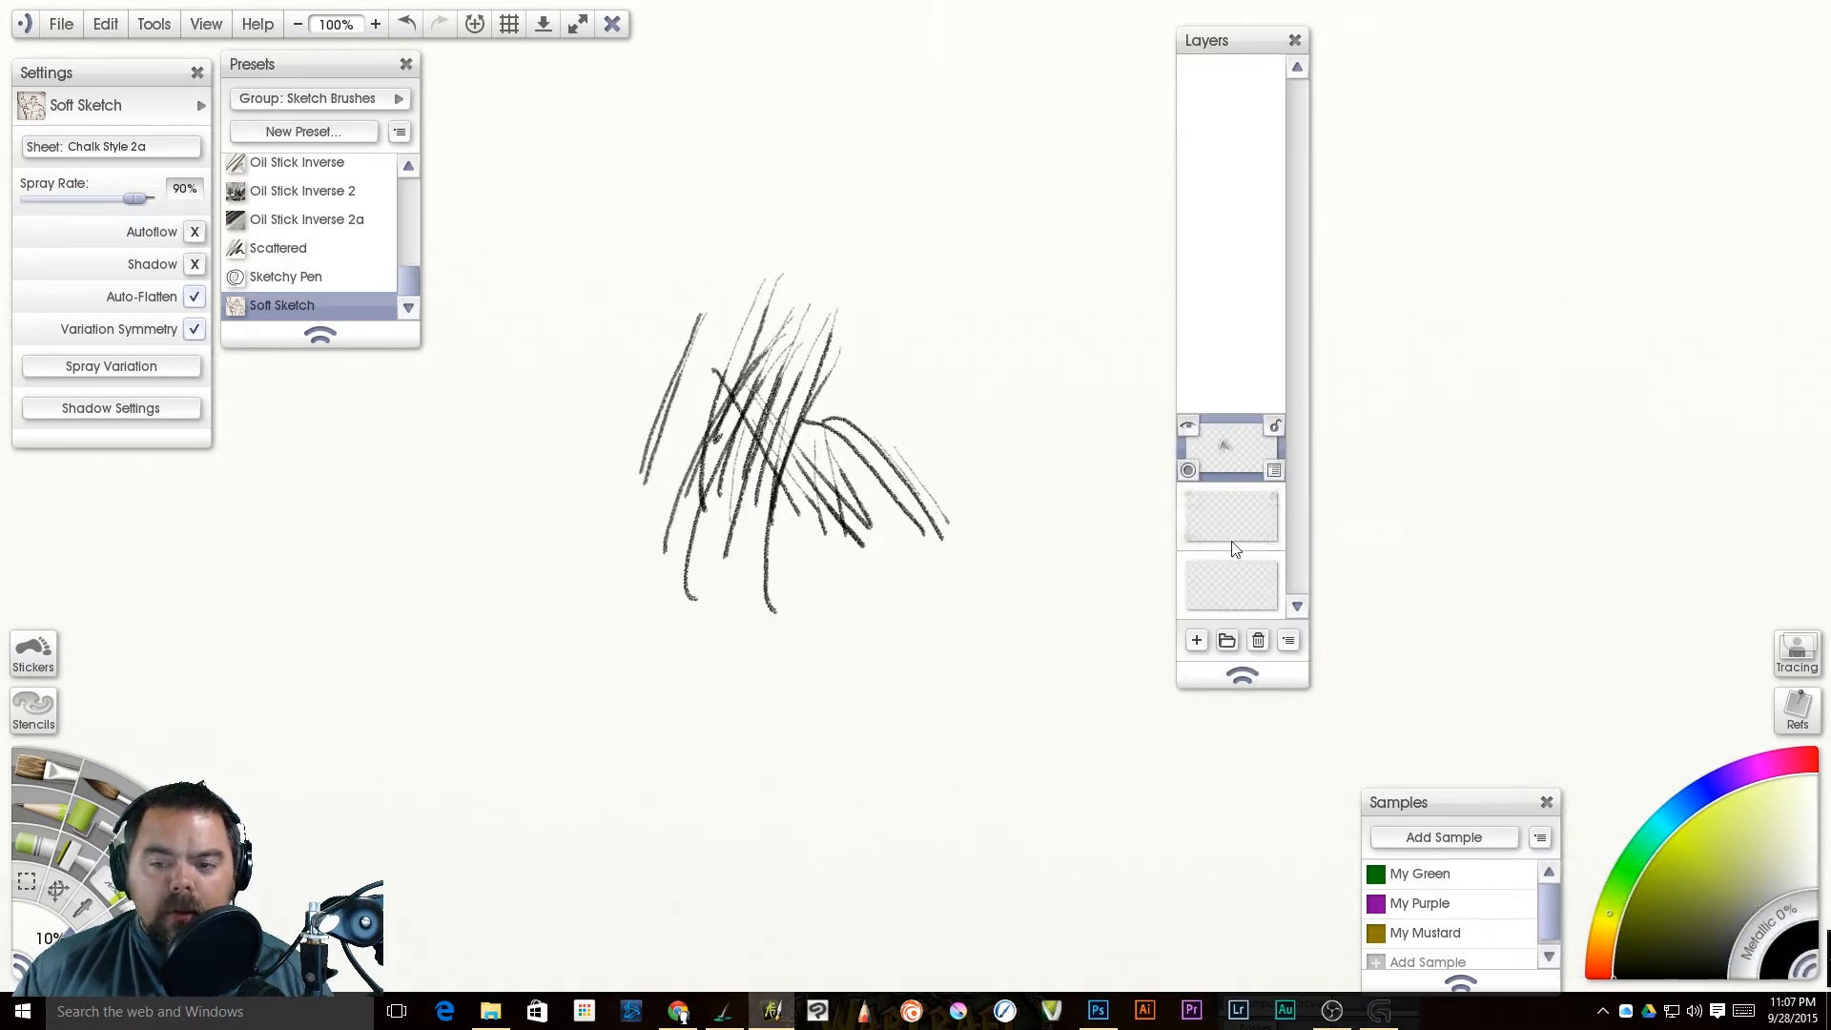
mouse_move(1229, 576)
left_mouse_down()
mouse_move(1224, 376)
mouse_move(1228, 454)
left_mouse_up()
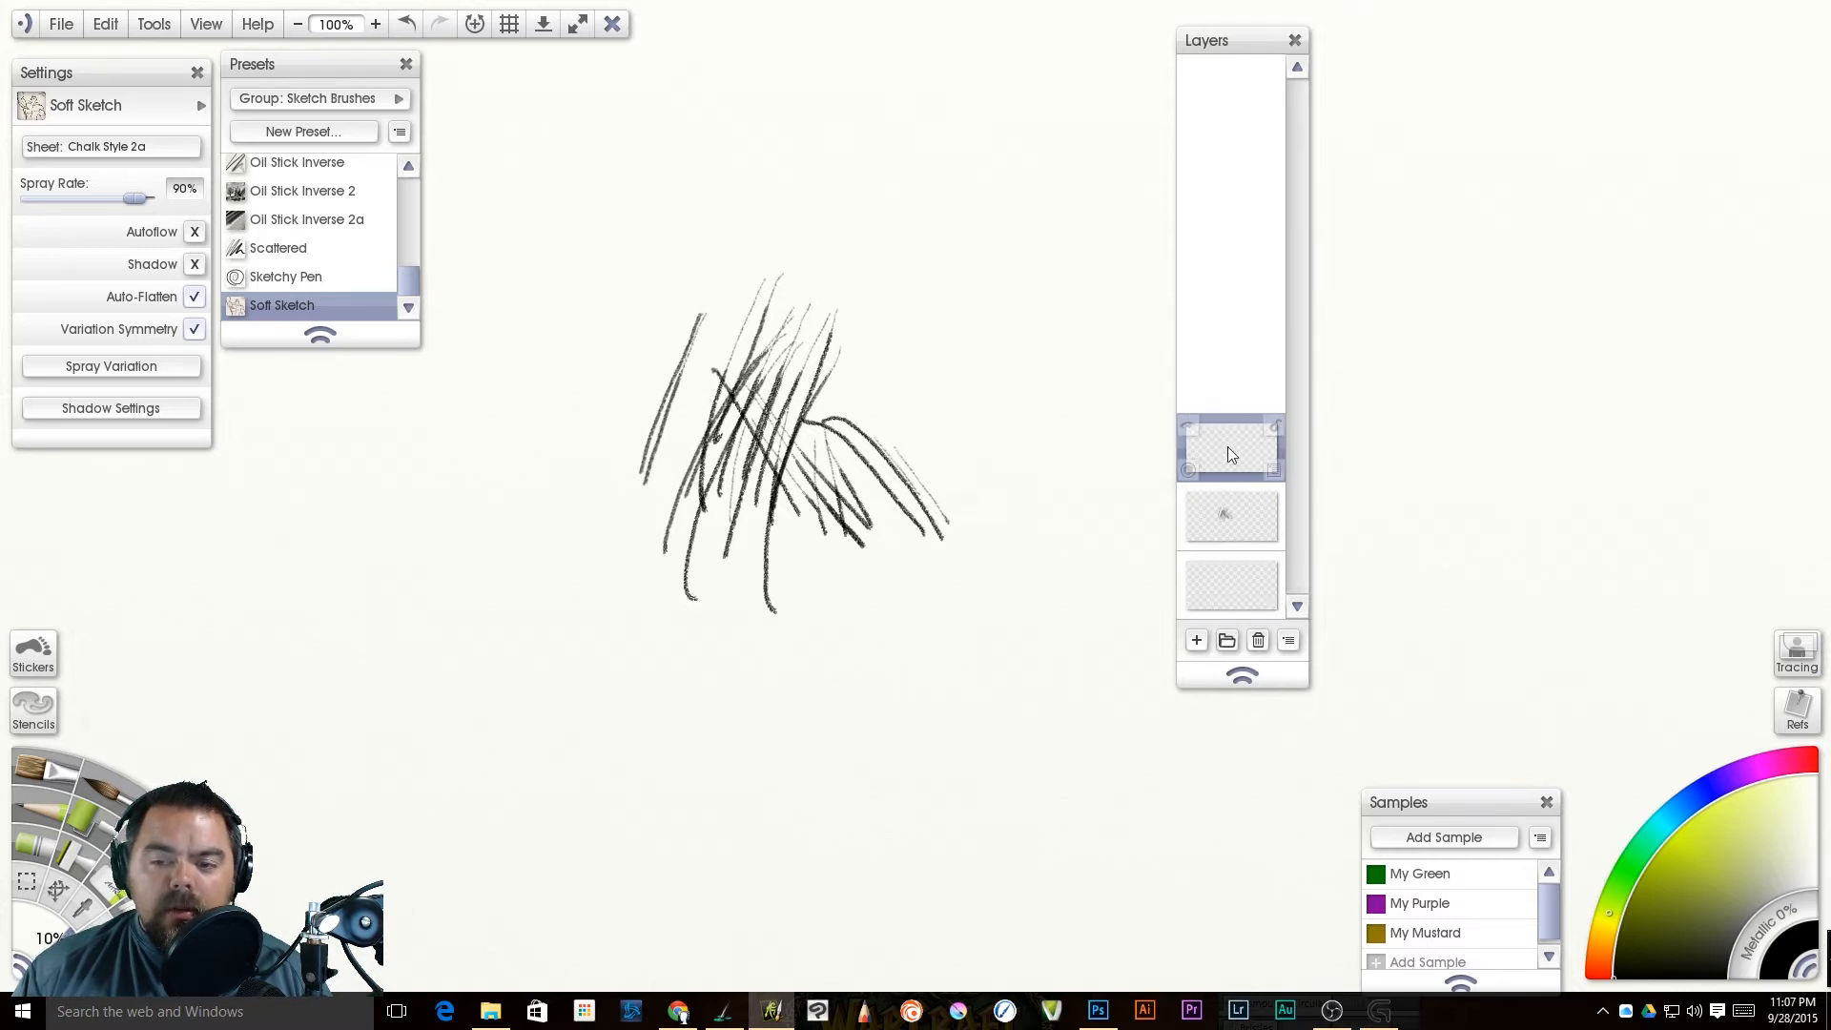
mouse_move(1229, 587)
left_mouse_down()
mouse_move(1229, 384)
mouse_move(1229, 518)
left_mouse_up()
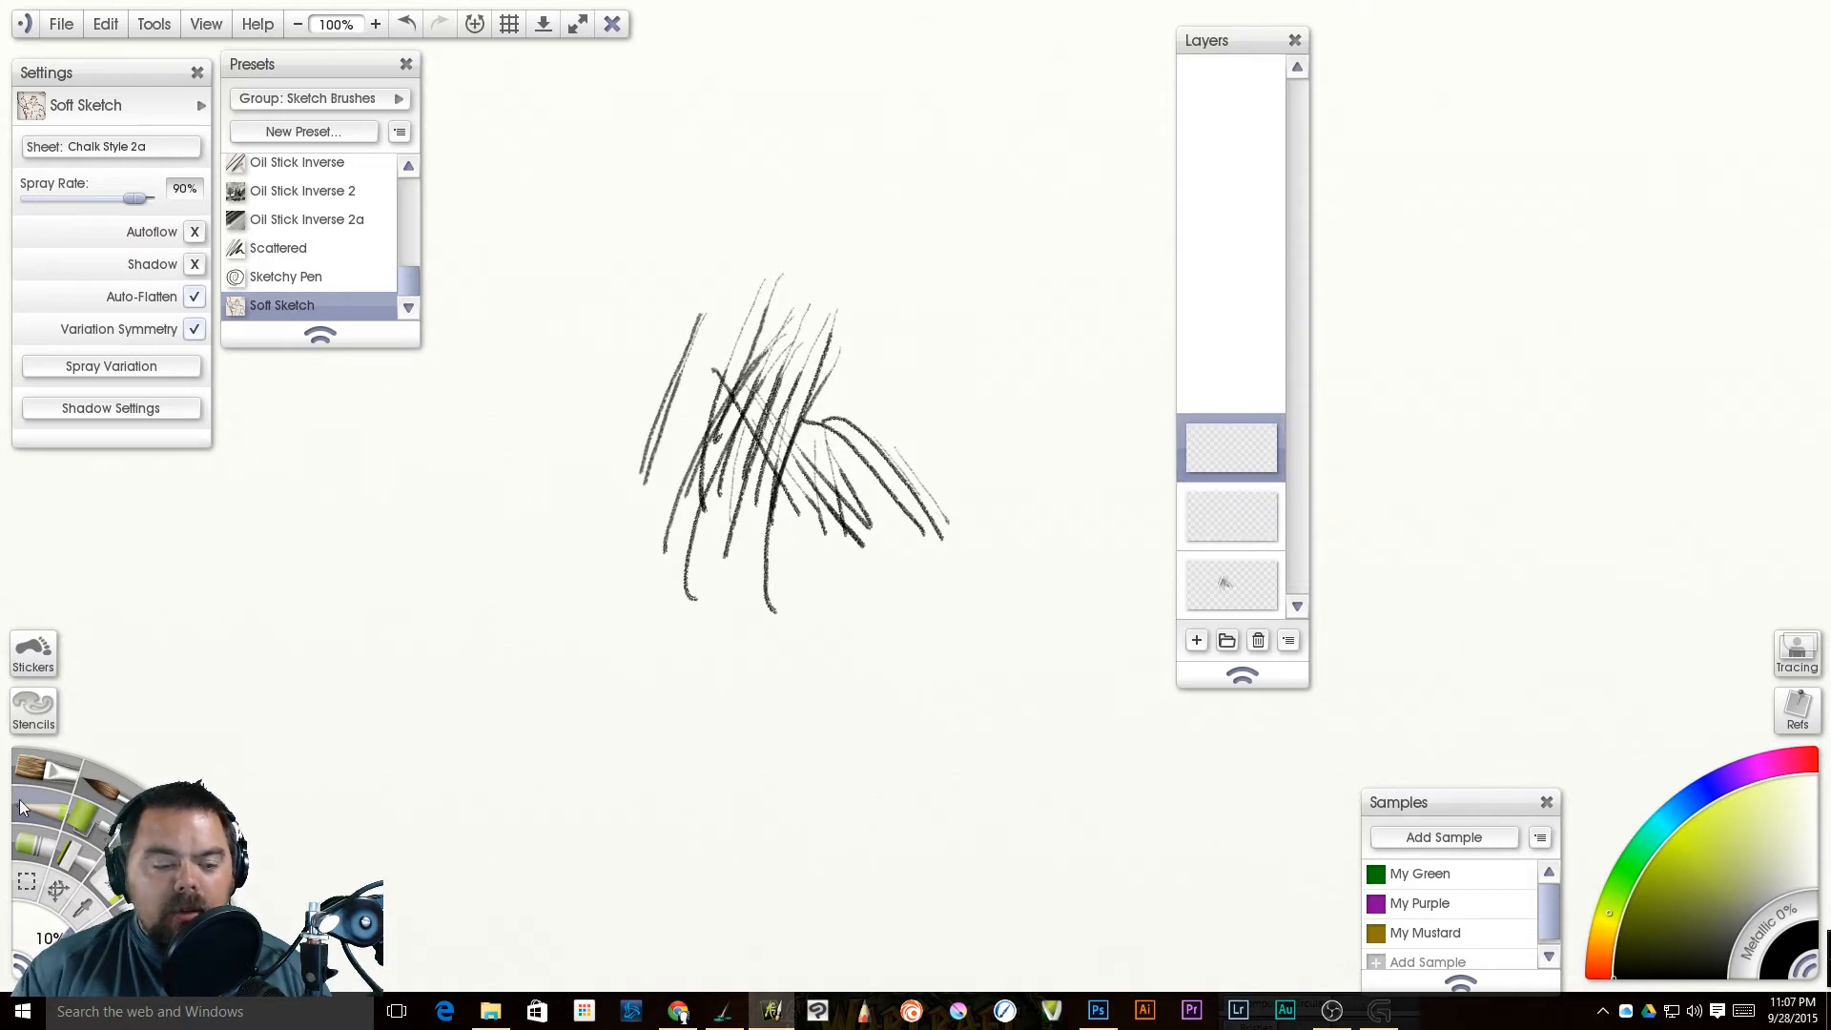
Step: Pick an olive green and try the oil brush's Normal Round and Everlasting Oil presets on the empty top layer
left_click(46, 778)
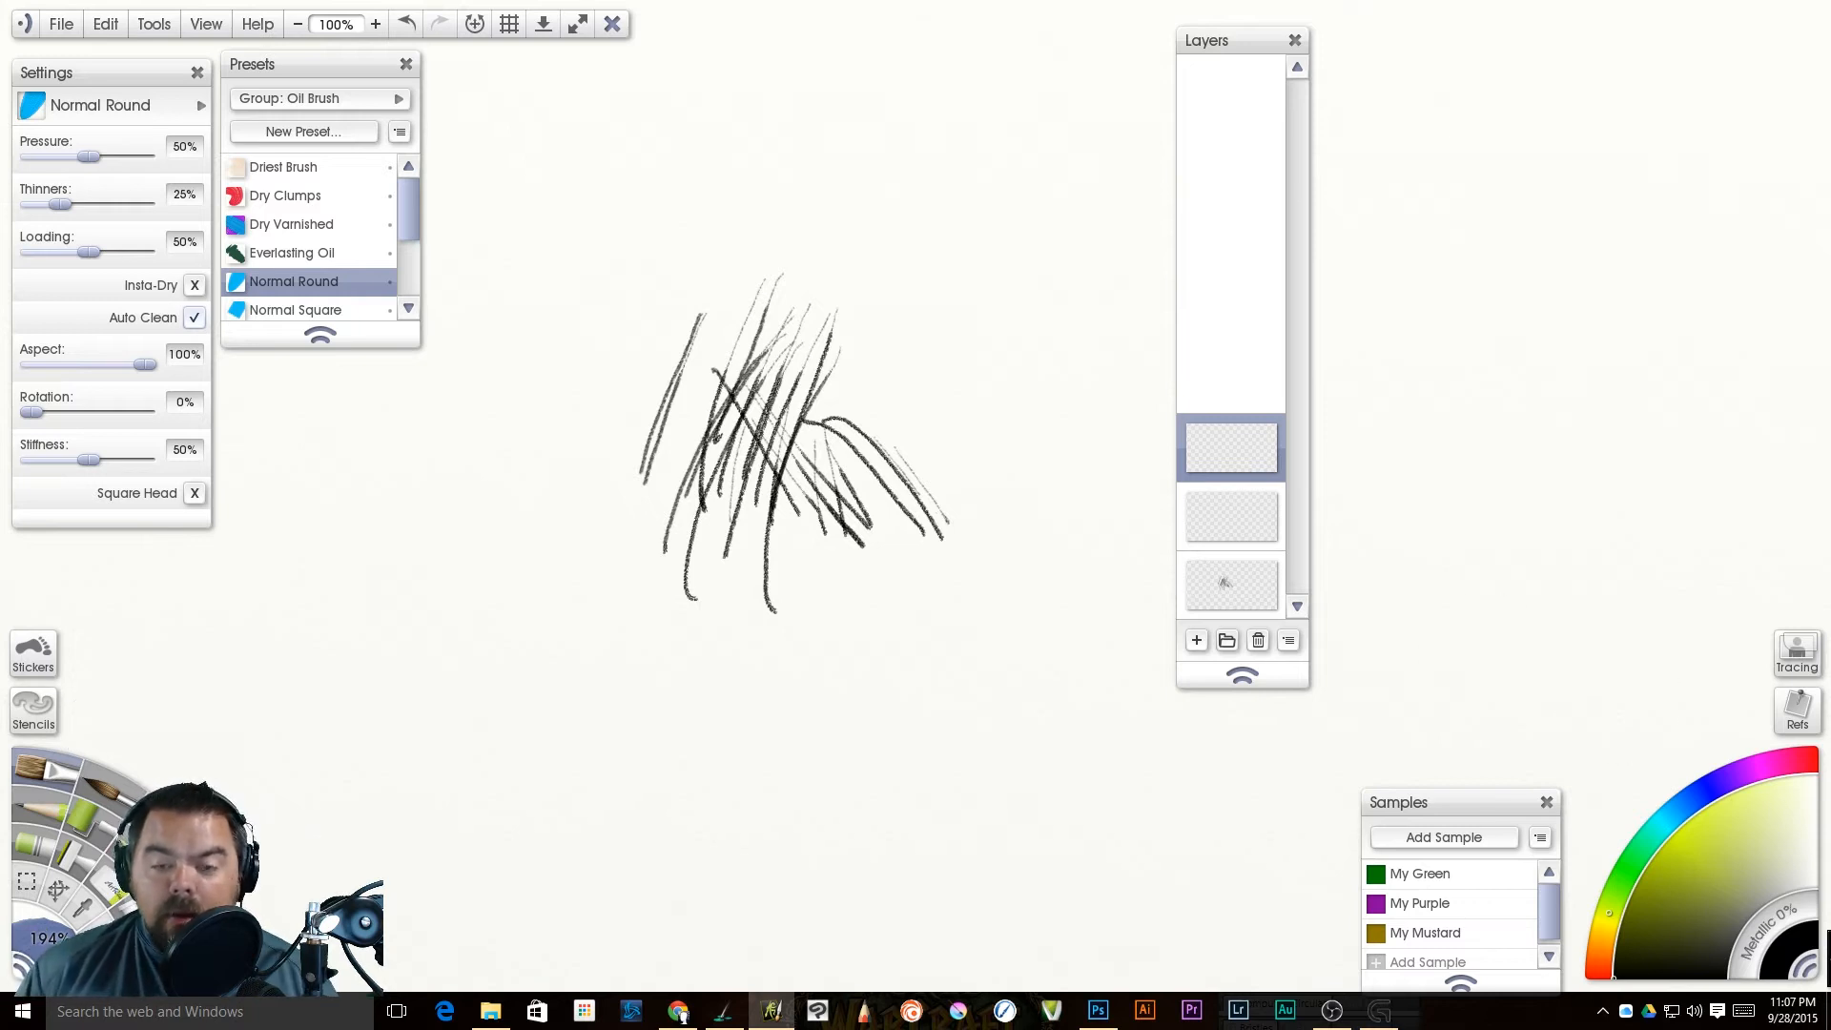
left_click(1652, 859)
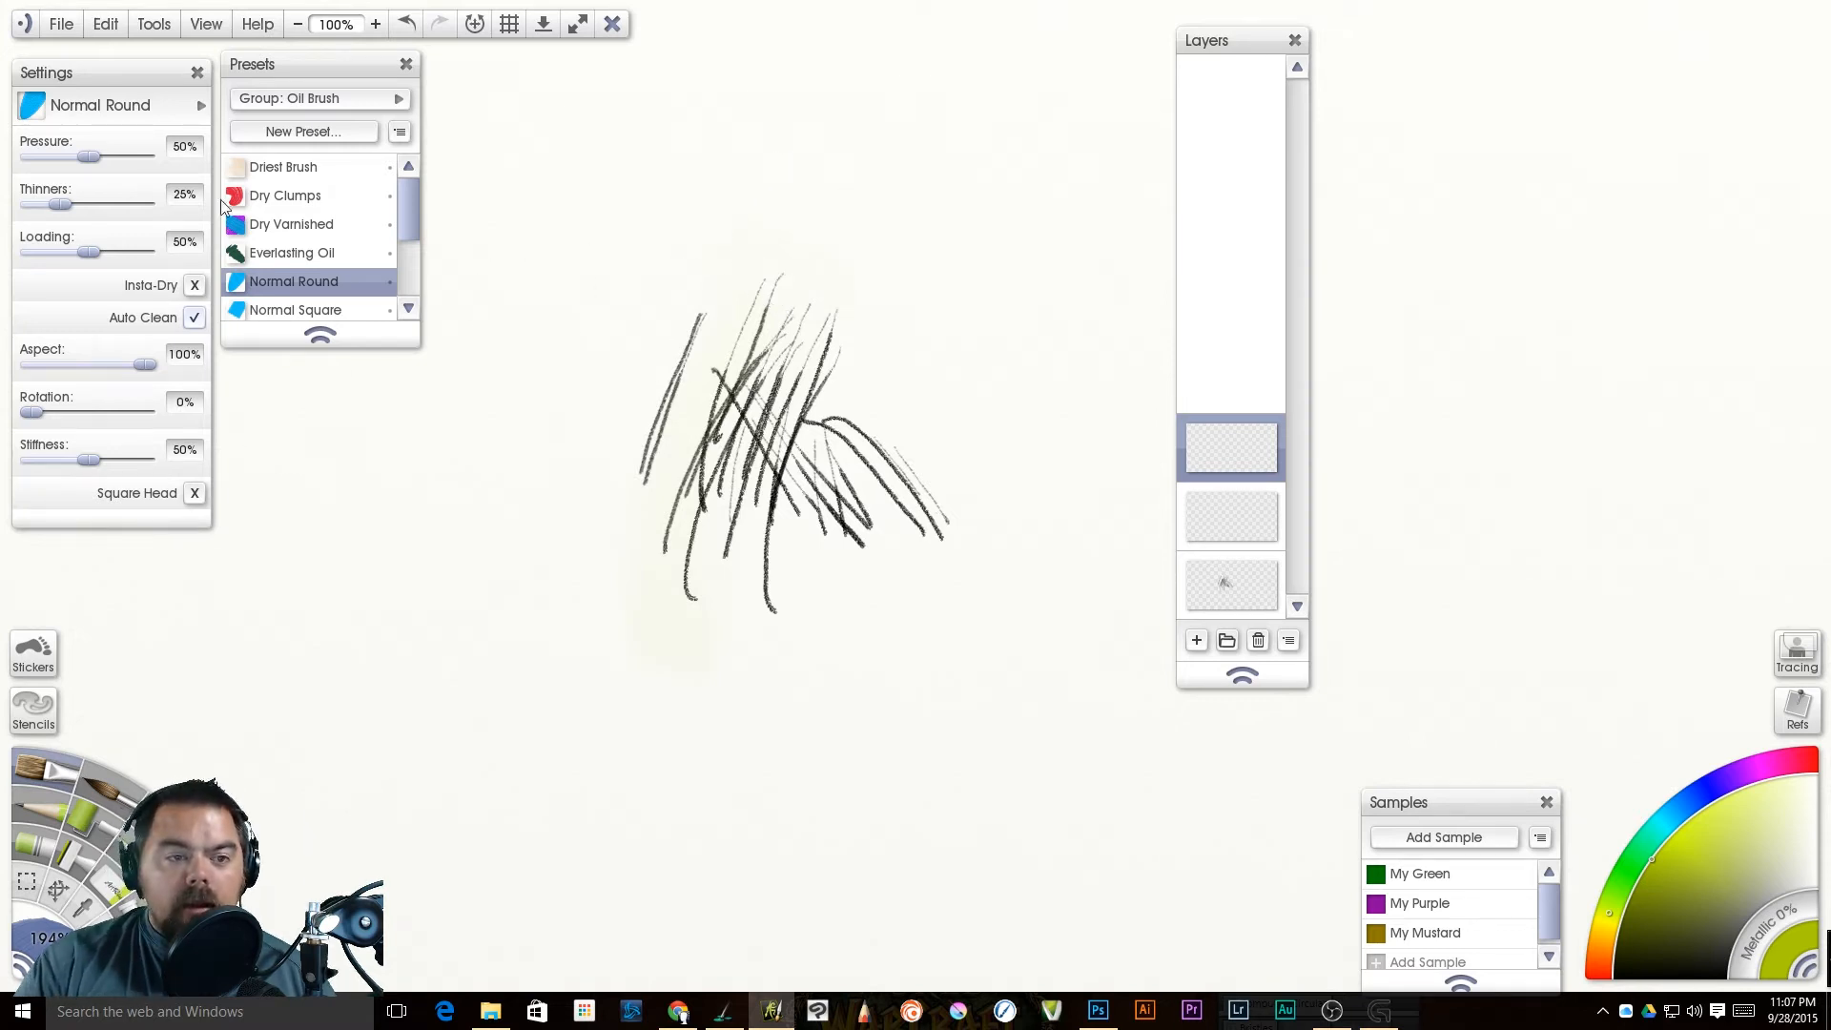
left_click(291, 256)
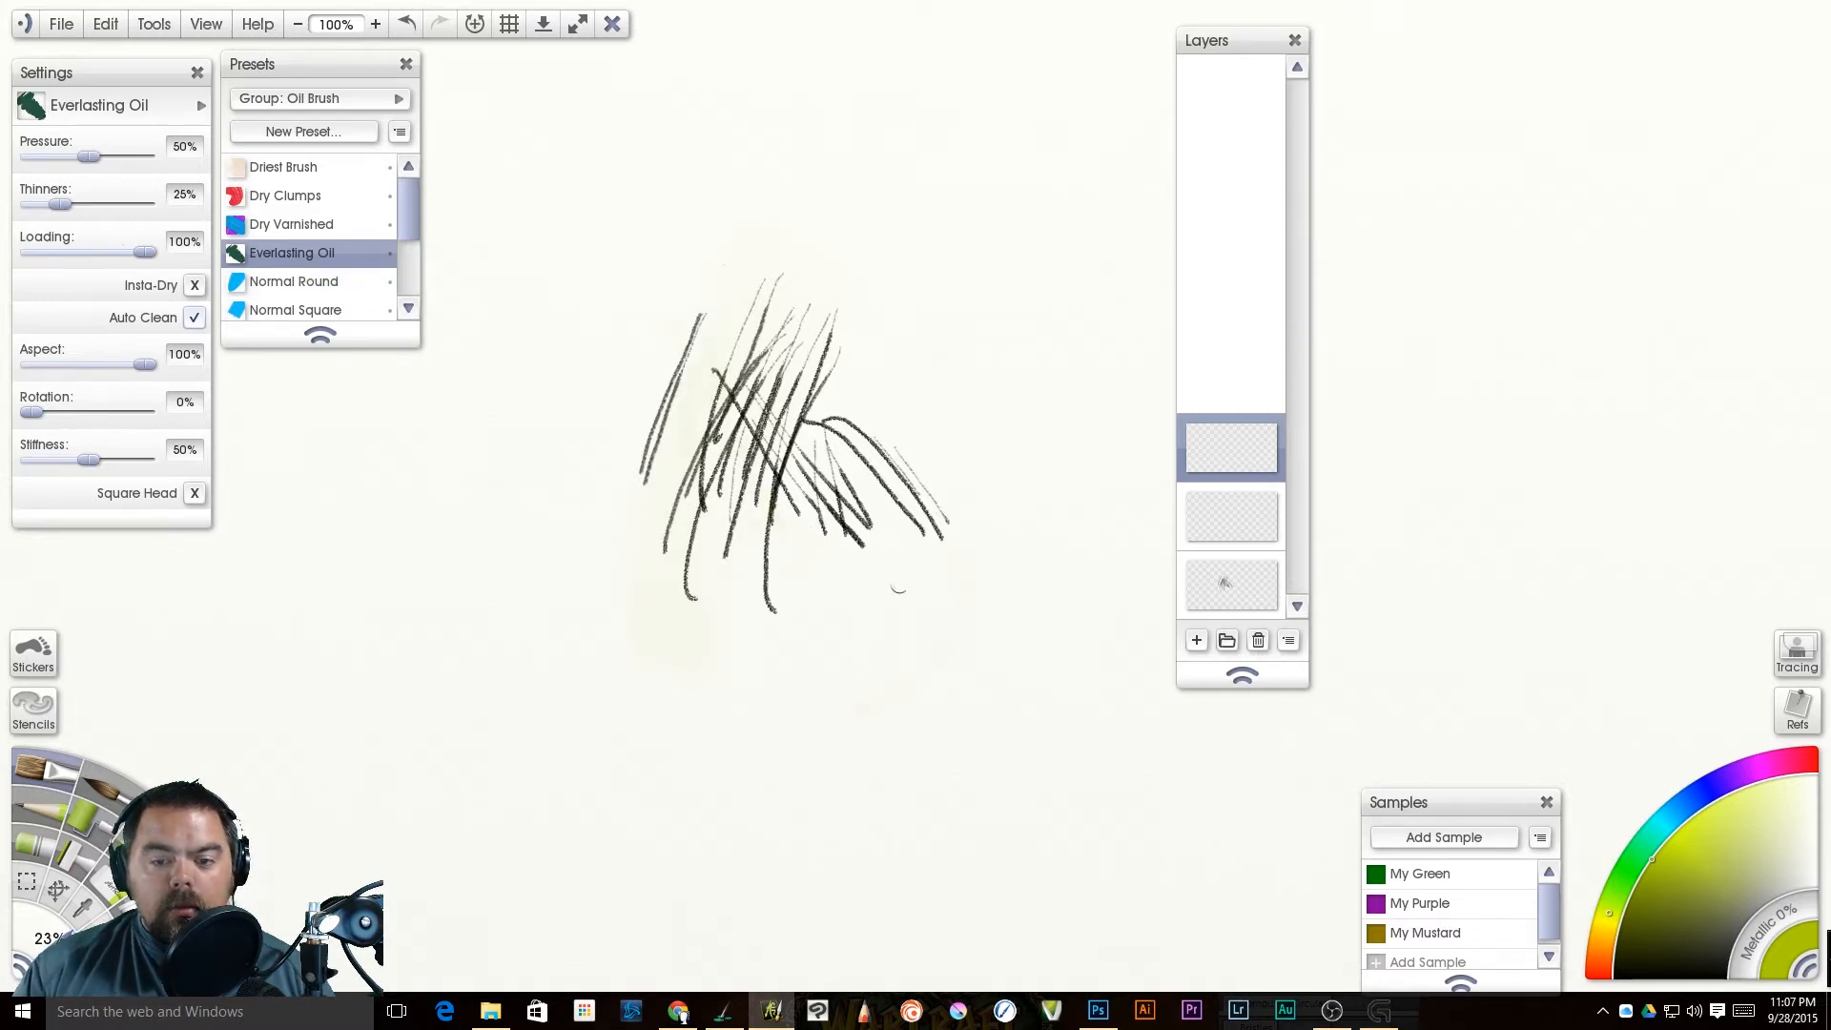
mouse_move(1226, 448)
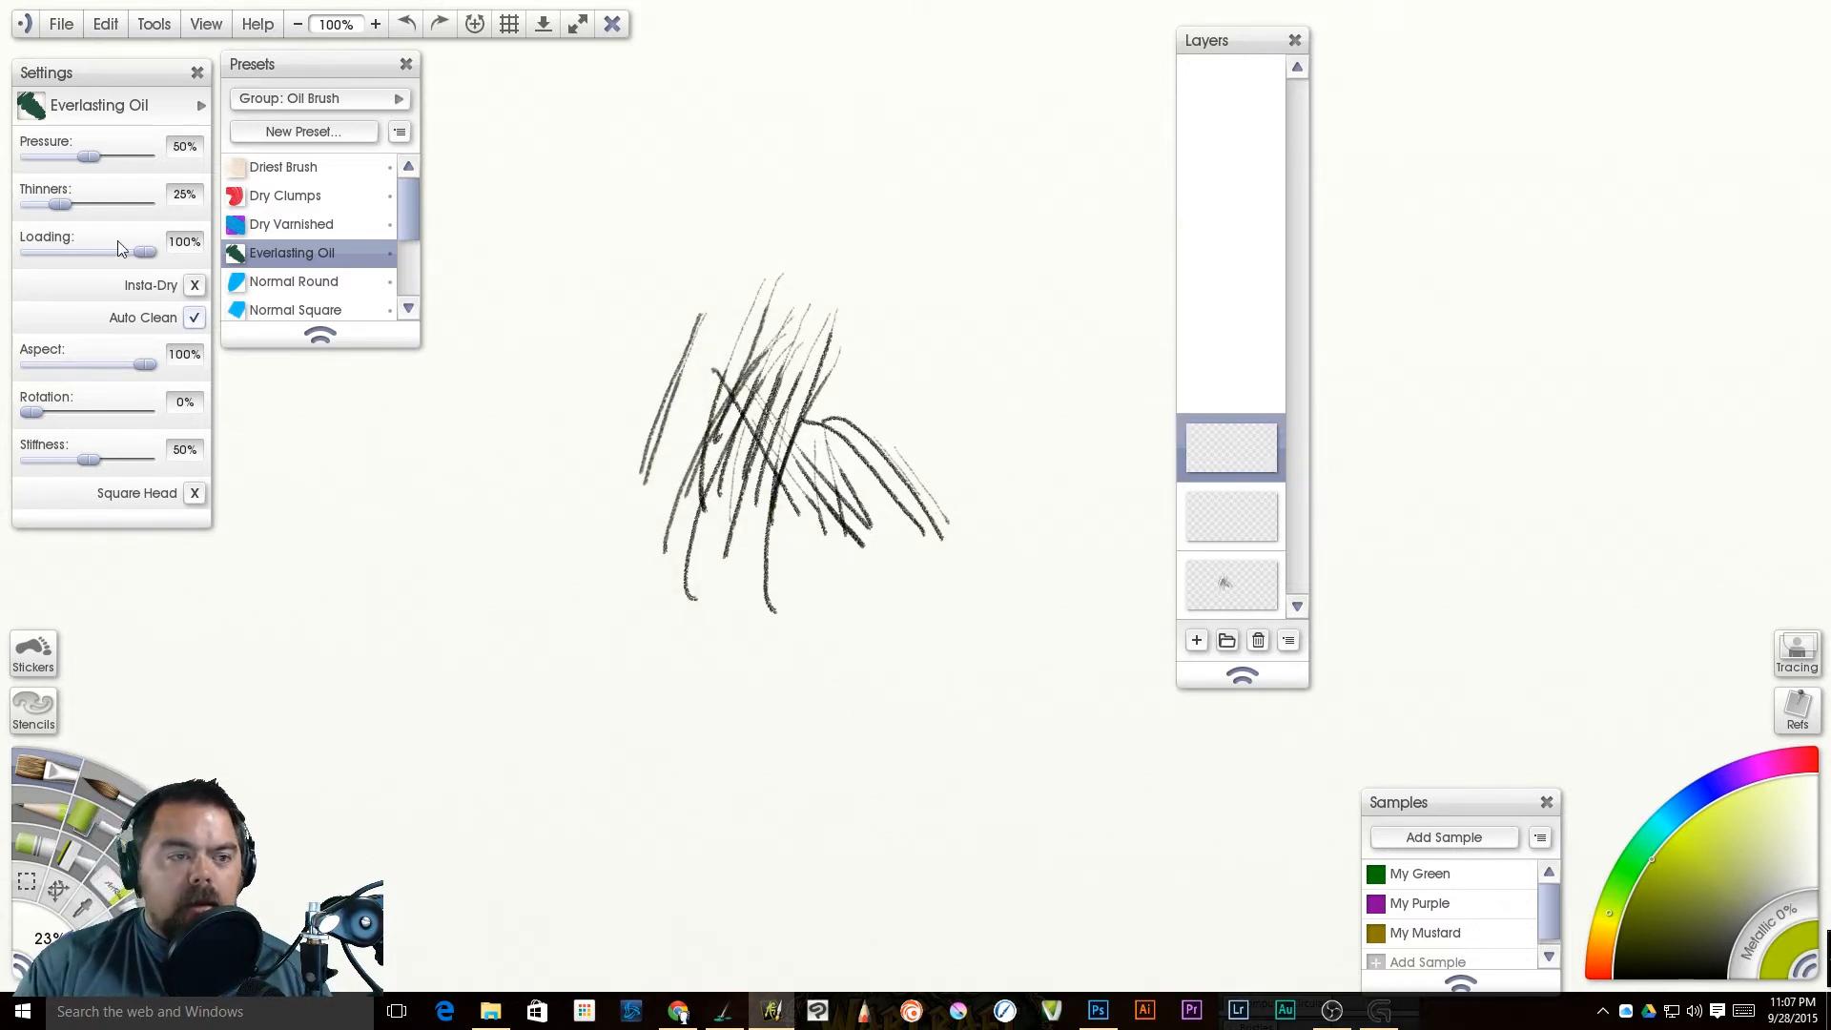
Step: Try an olive-green watercolor stroke along the sketch's left edge and undo it
left_click(90, 775)
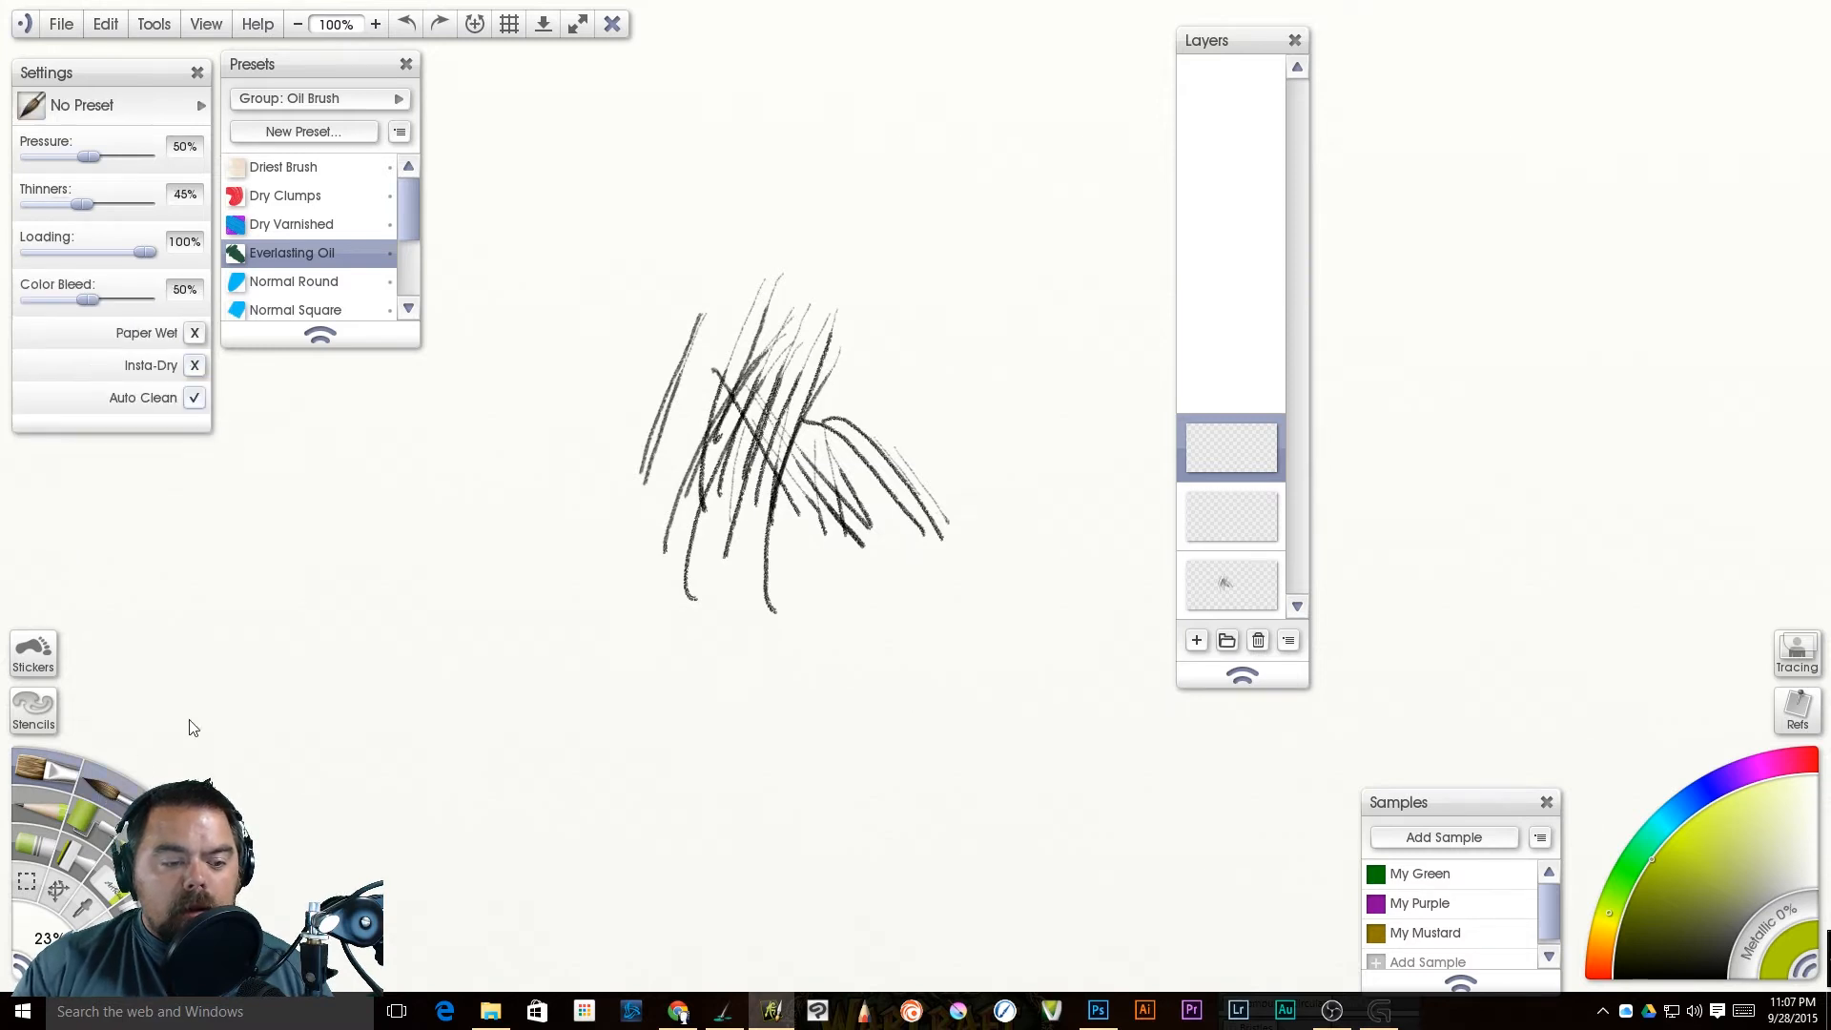
mouse_move(661, 334)
left_mouse_down()
mouse_move(615, 447)
mouse_move(635, 498)
left_mouse_up()
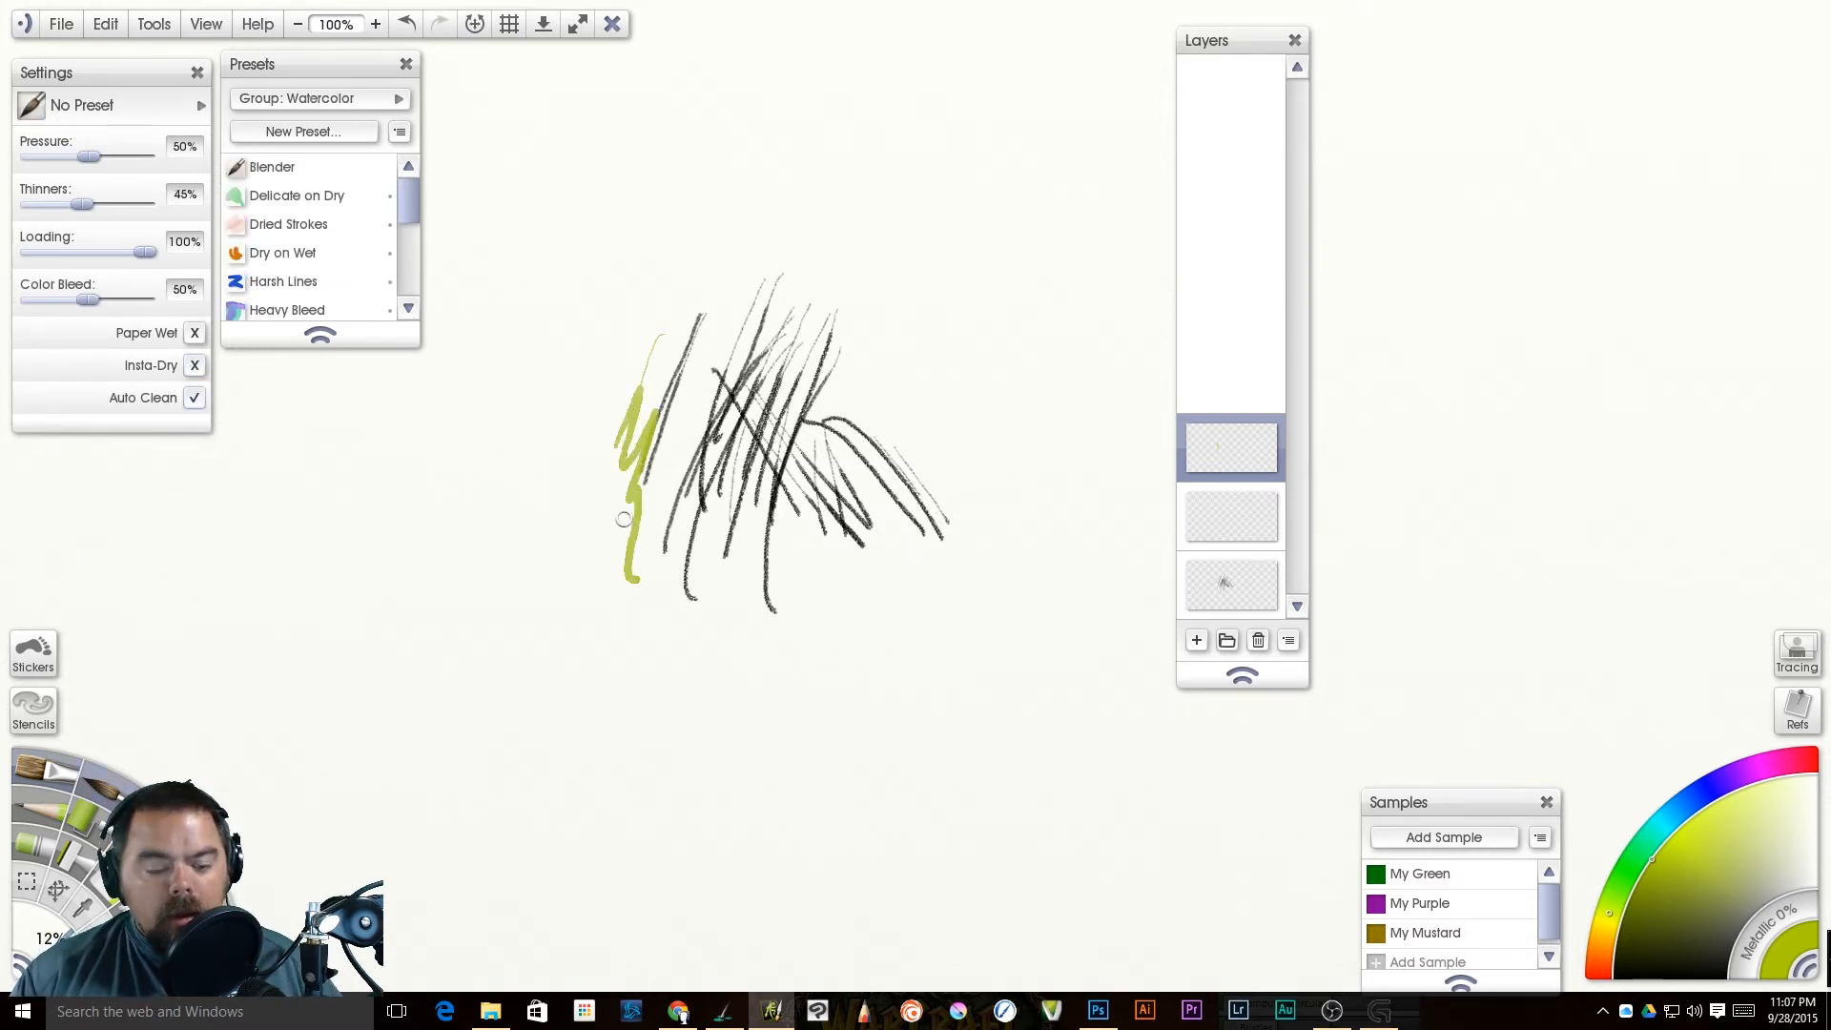
key("ctrl+z")
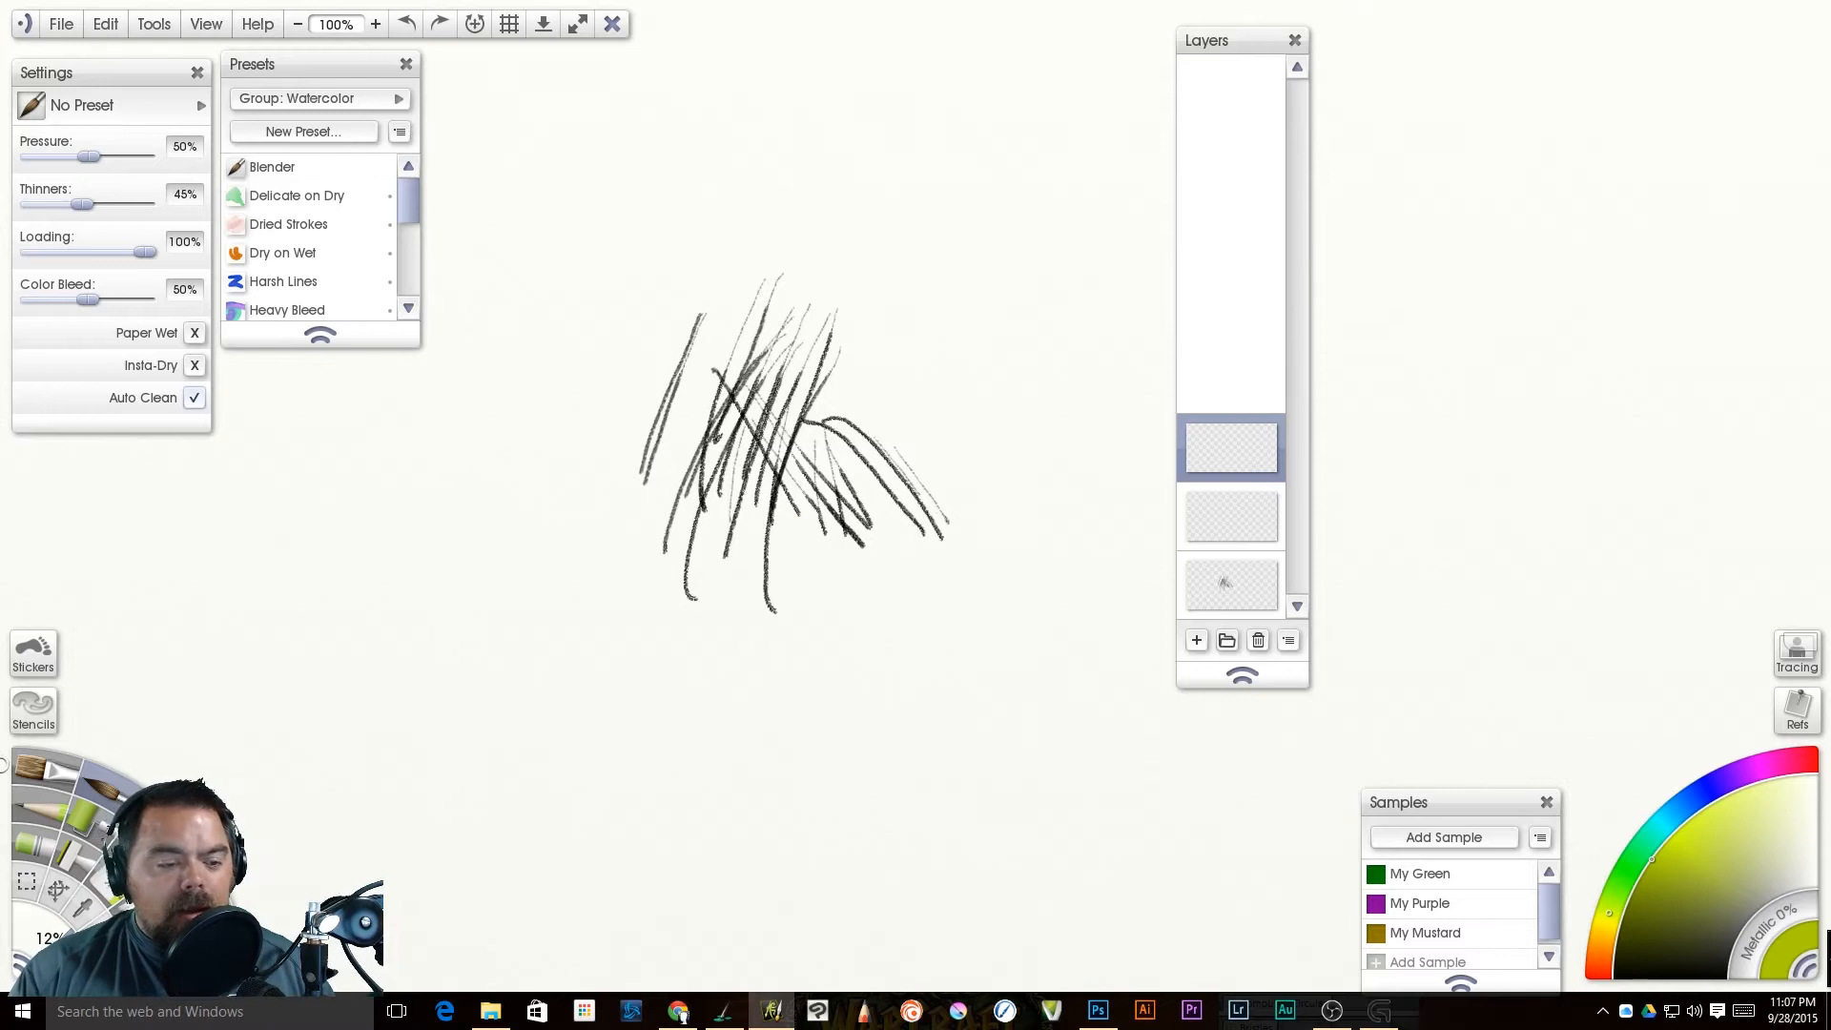
Step: Try an oil stroke with the Normal Round preset just left of the sketch and undo it
left_click(47, 771)
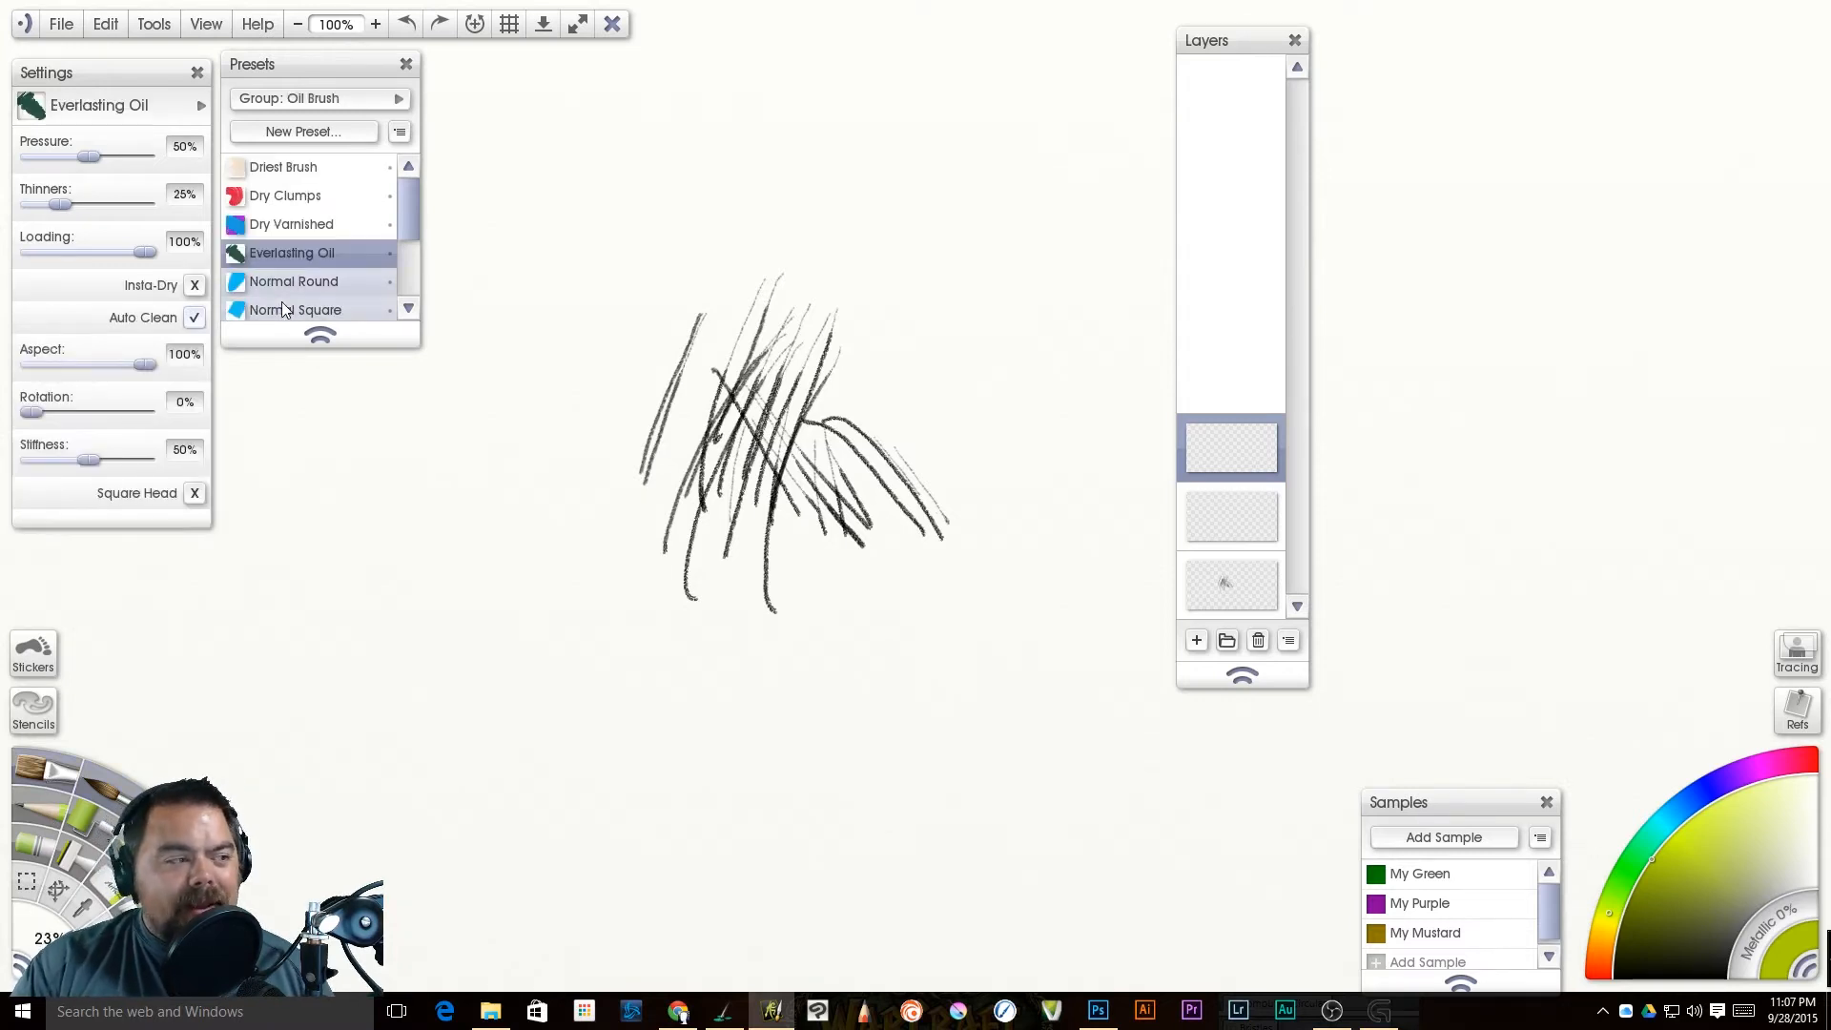
mouse_move(409, 209)
left_mouse_down()
mouse_move(414, 261)
mouse_move(414, 243)
left_mouse_up()
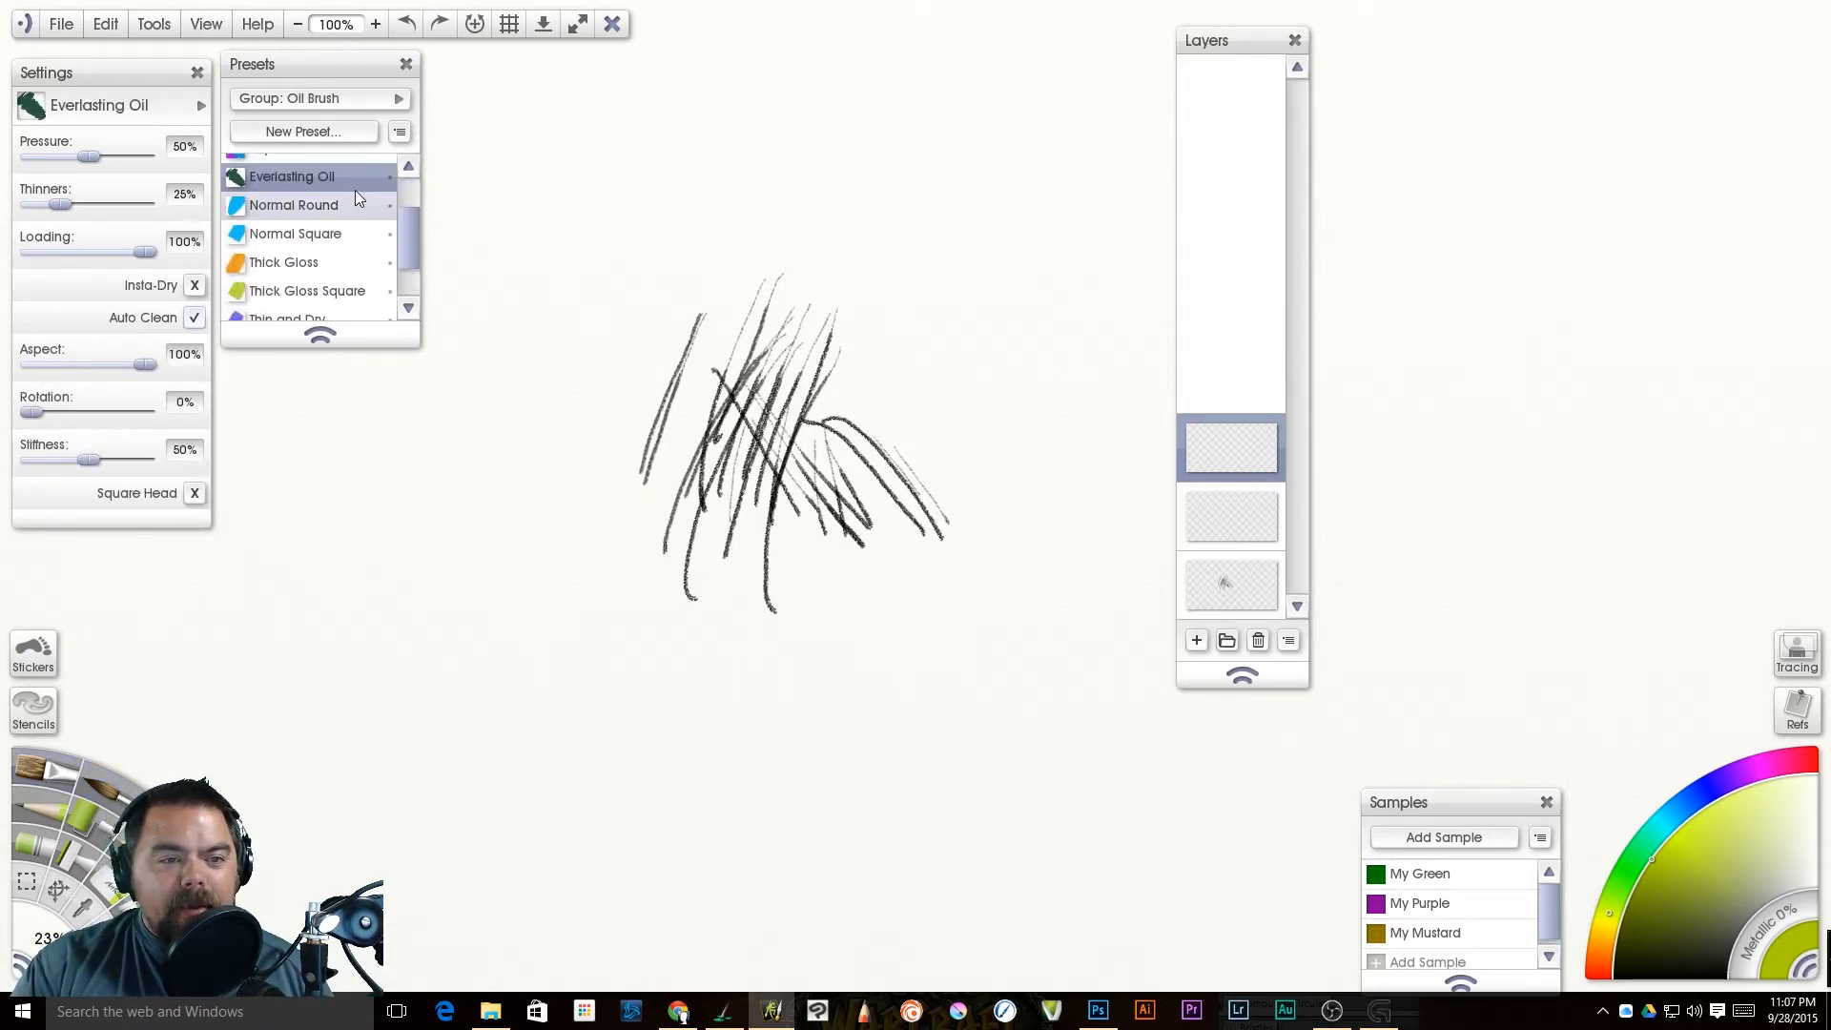
left_click(329, 203)
mouse_move(601, 332)
left_mouse_down()
mouse_move(620, 378)
mouse_move(636, 351)
mouse_move(614, 380)
left_mouse_up()
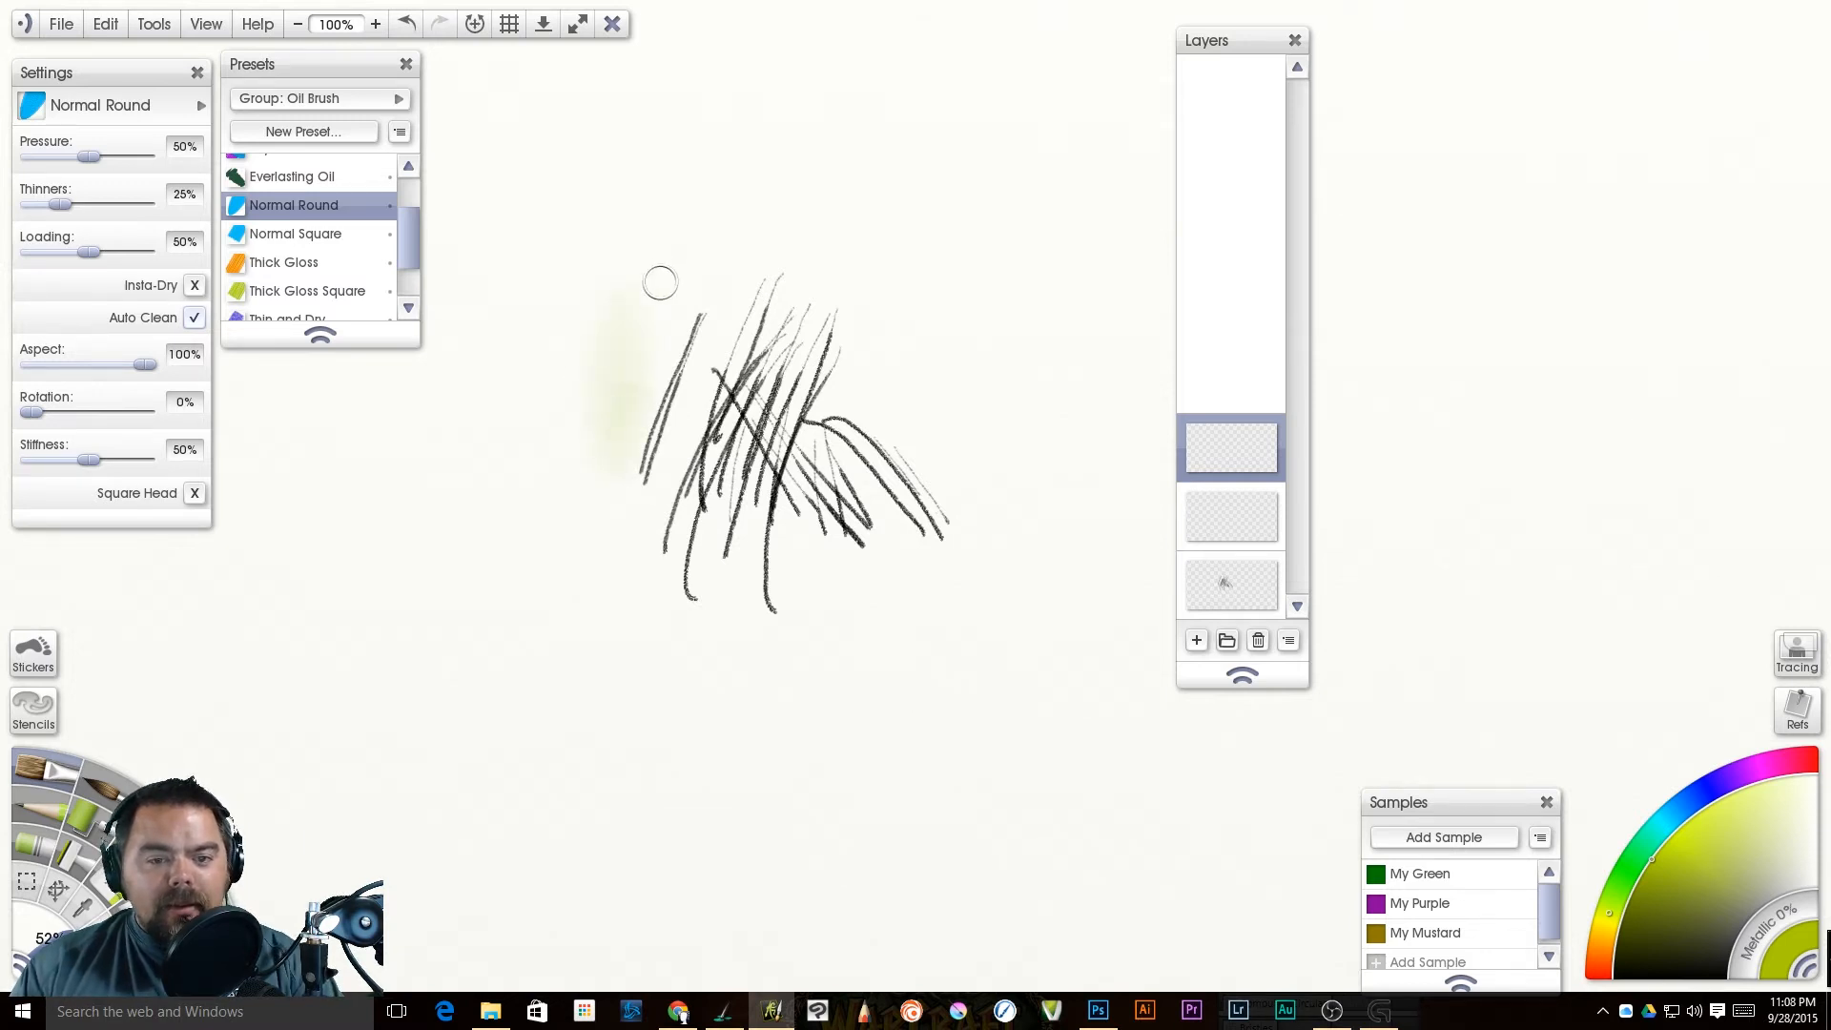
key("ctrl+z")
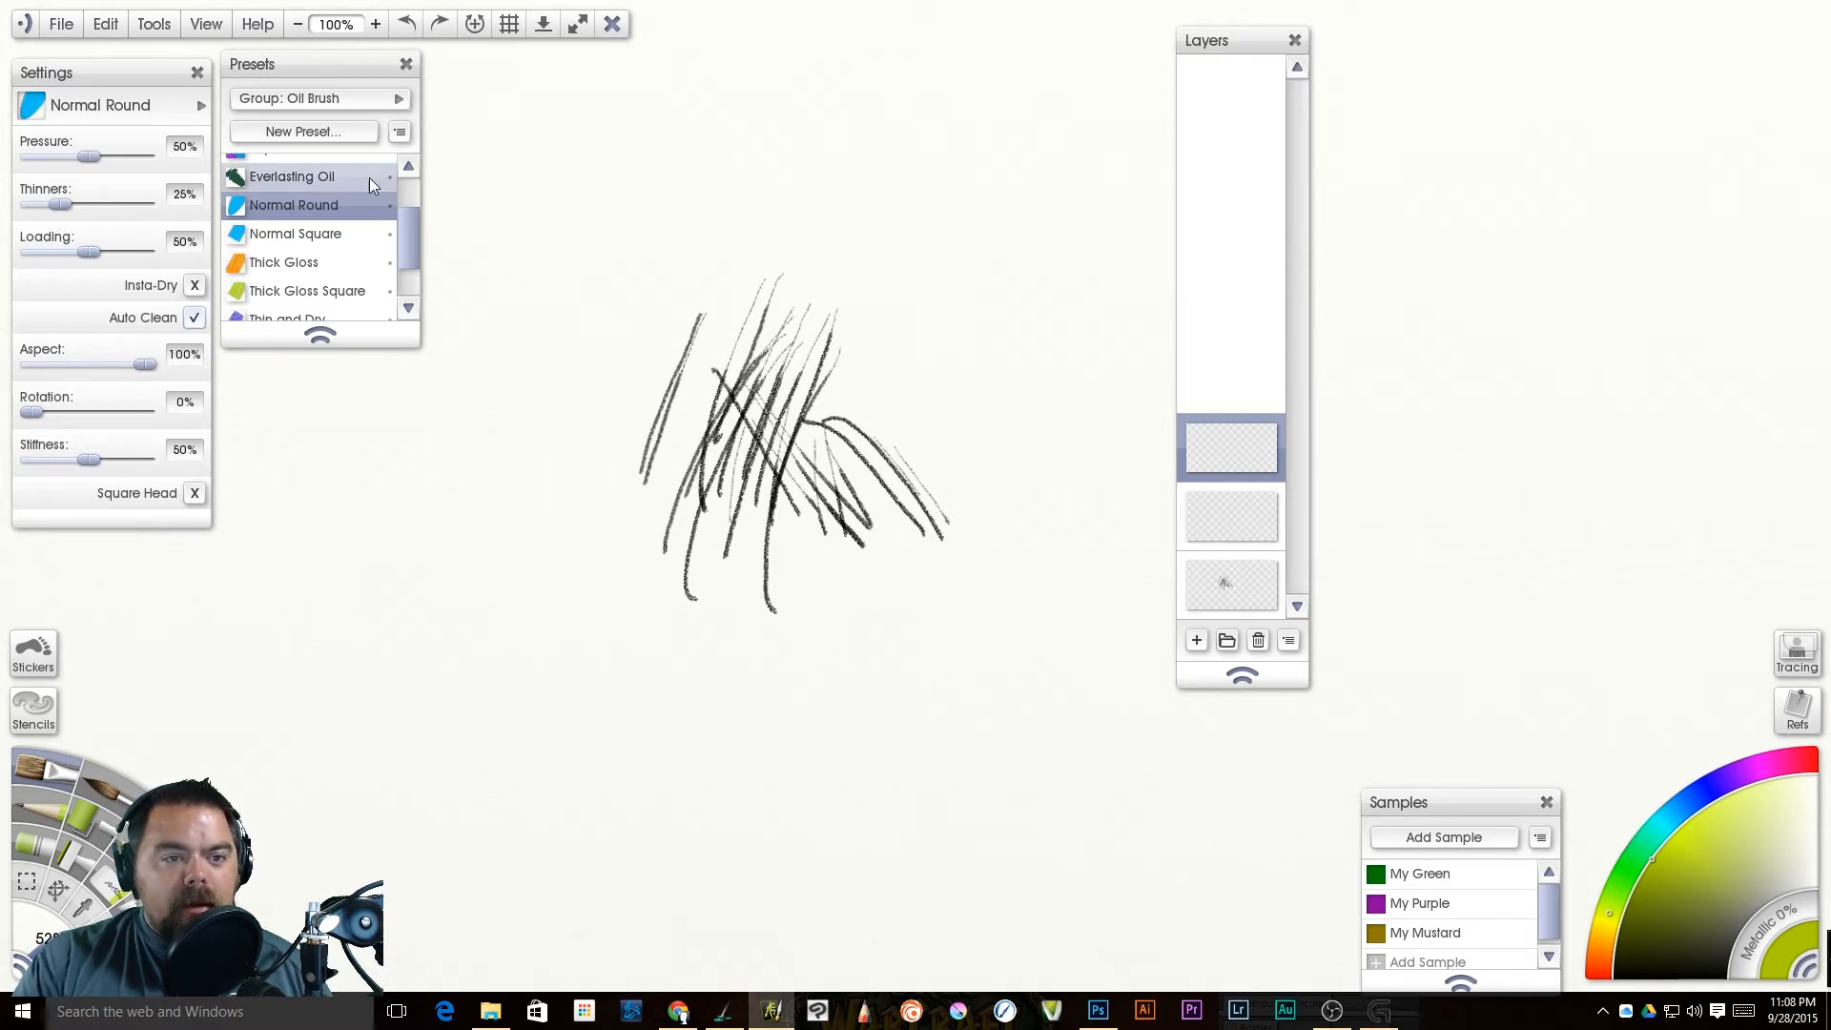
Step: Paint a solid olive-green watercolor block over the middle of the sketch on the top layer
left_click(112, 804)
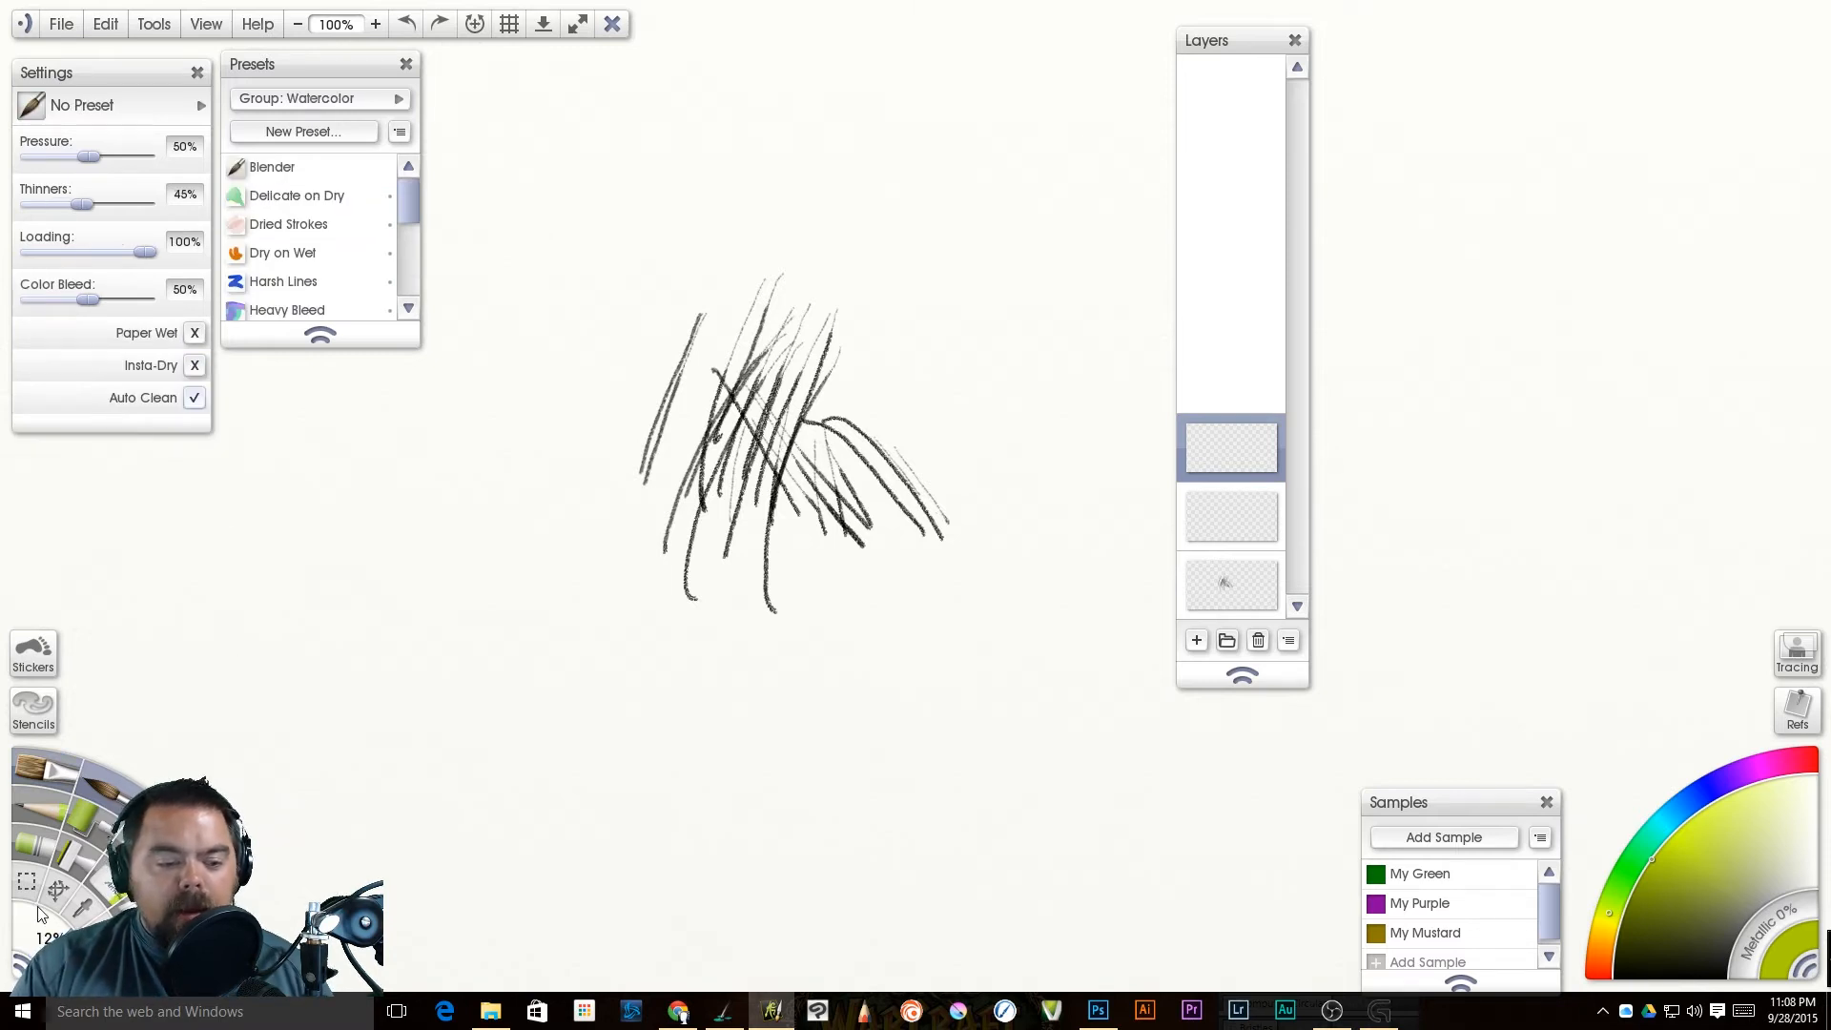
mouse_move(704, 281)
left_mouse_down()
mouse_move(678, 396)
mouse_move(699, 369)
mouse_move(744, 500)
mouse_move(778, 515)
mouse_move(806, 438)
mouse_move(782, 317)
mouse_move(710, 353)
left_mouse_up()
left_click_drag(711, 494, 795, 401)
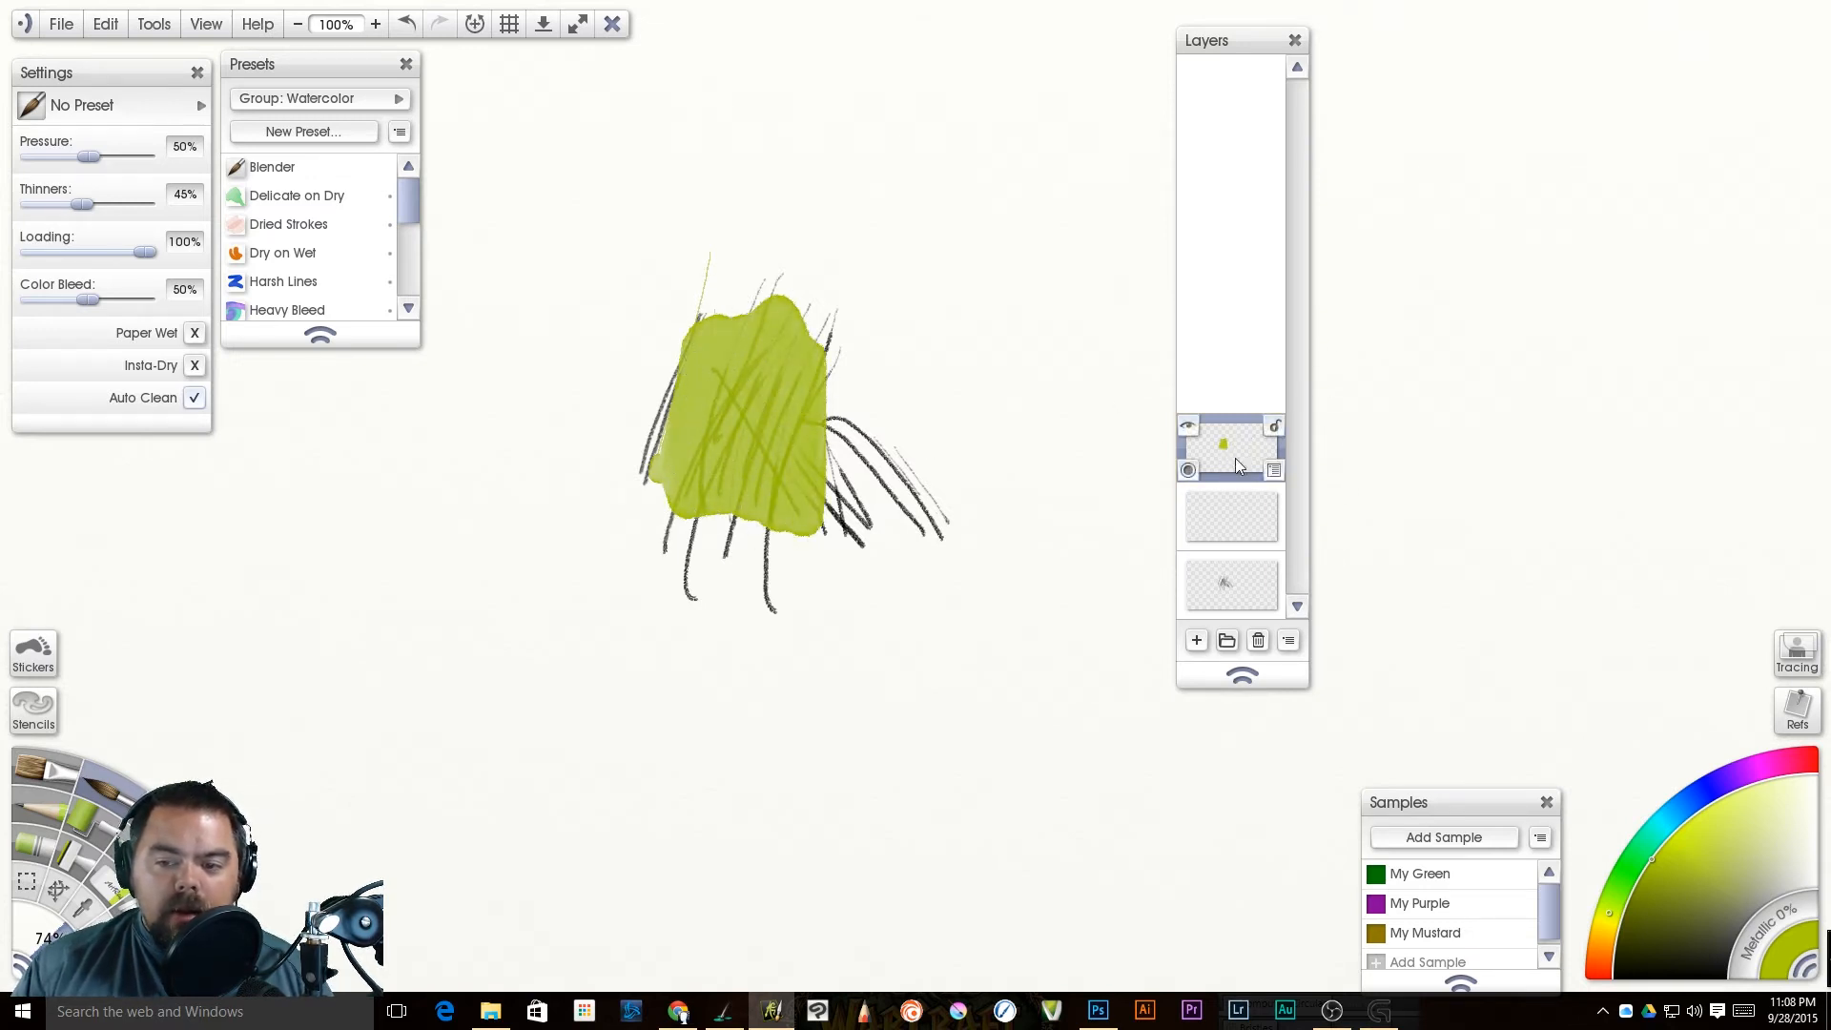
Step: Make the empty middle layer active and set the paint color to deep blue
left_click(1232, 515)
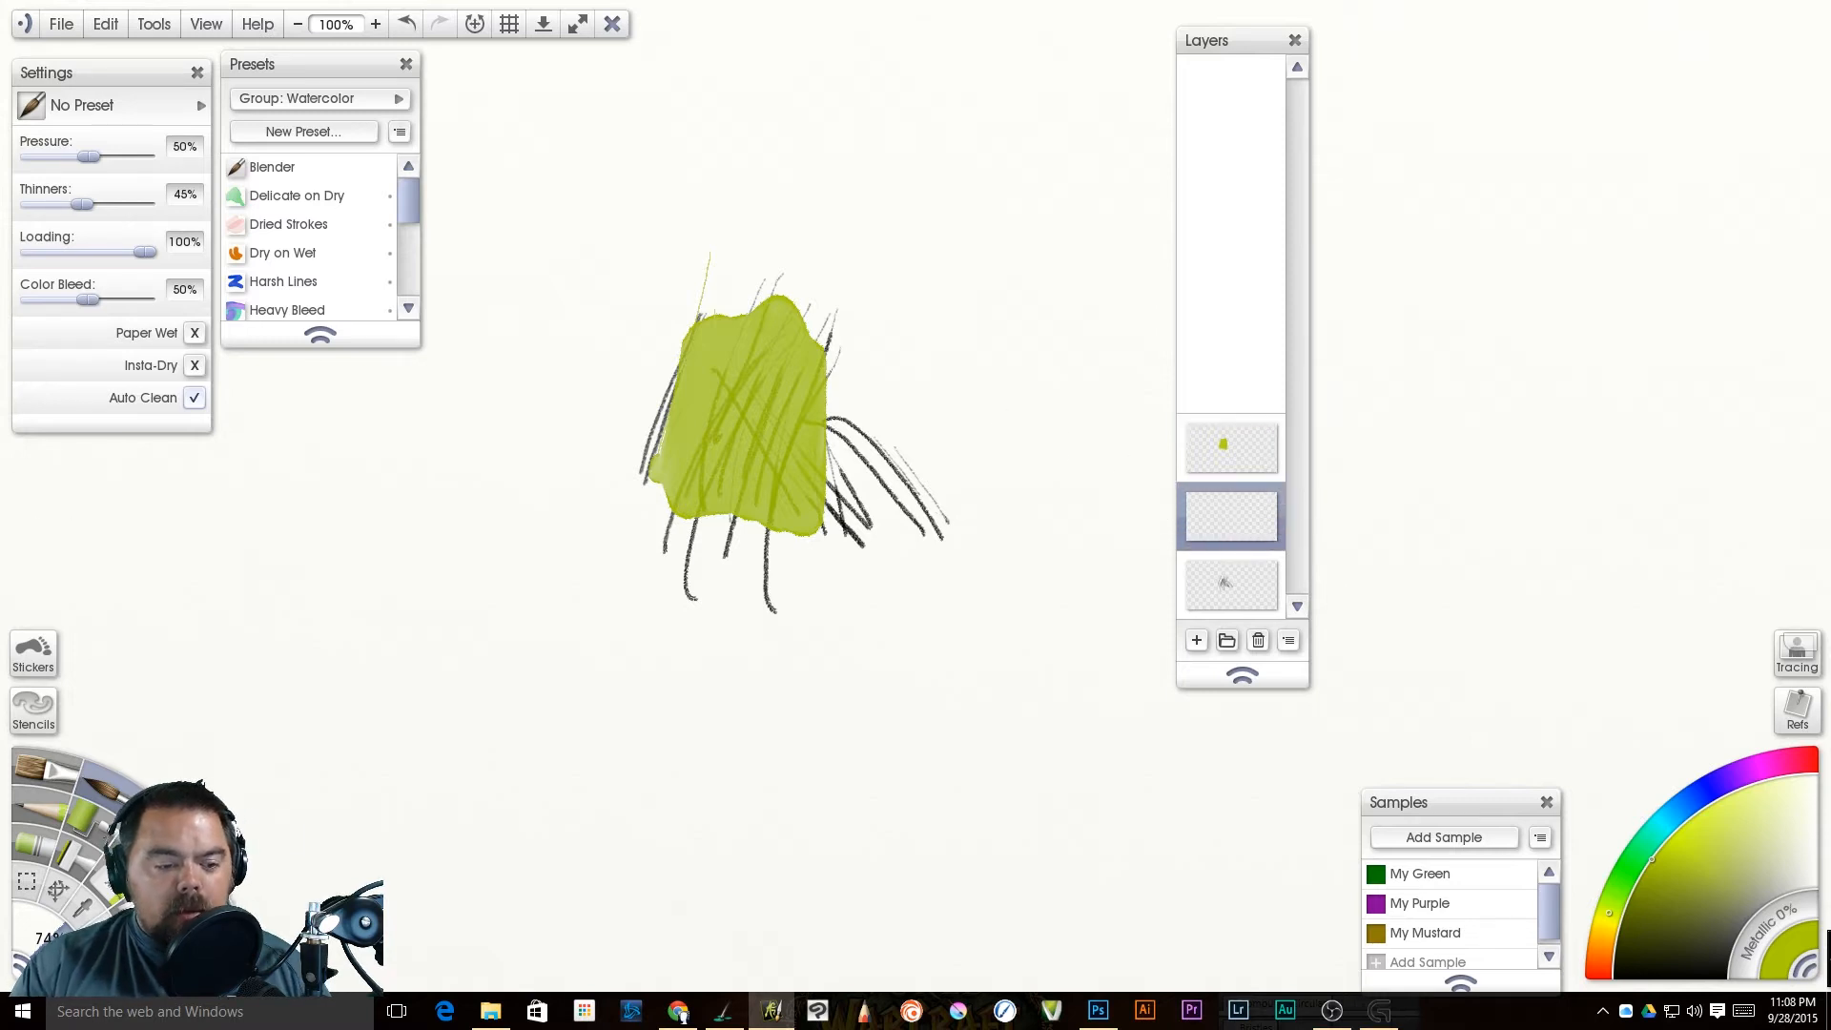
left_click(84, 833)
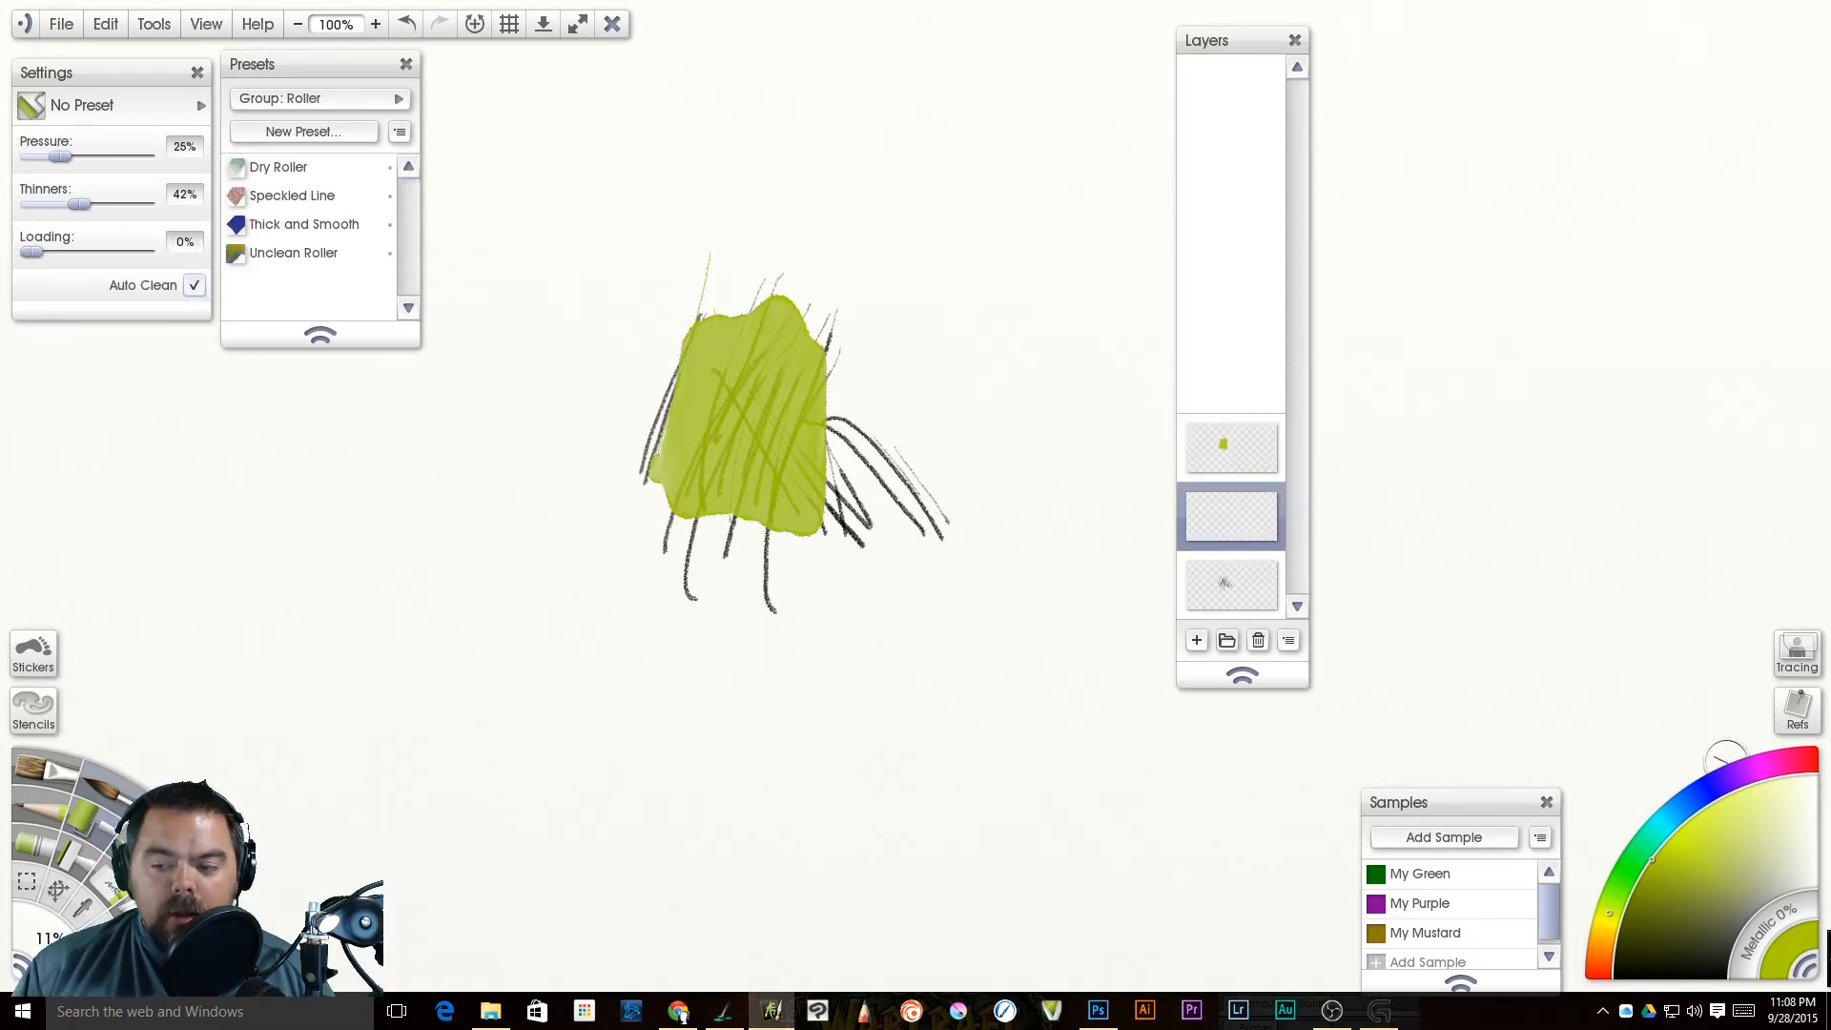
left_click(1704, 793)
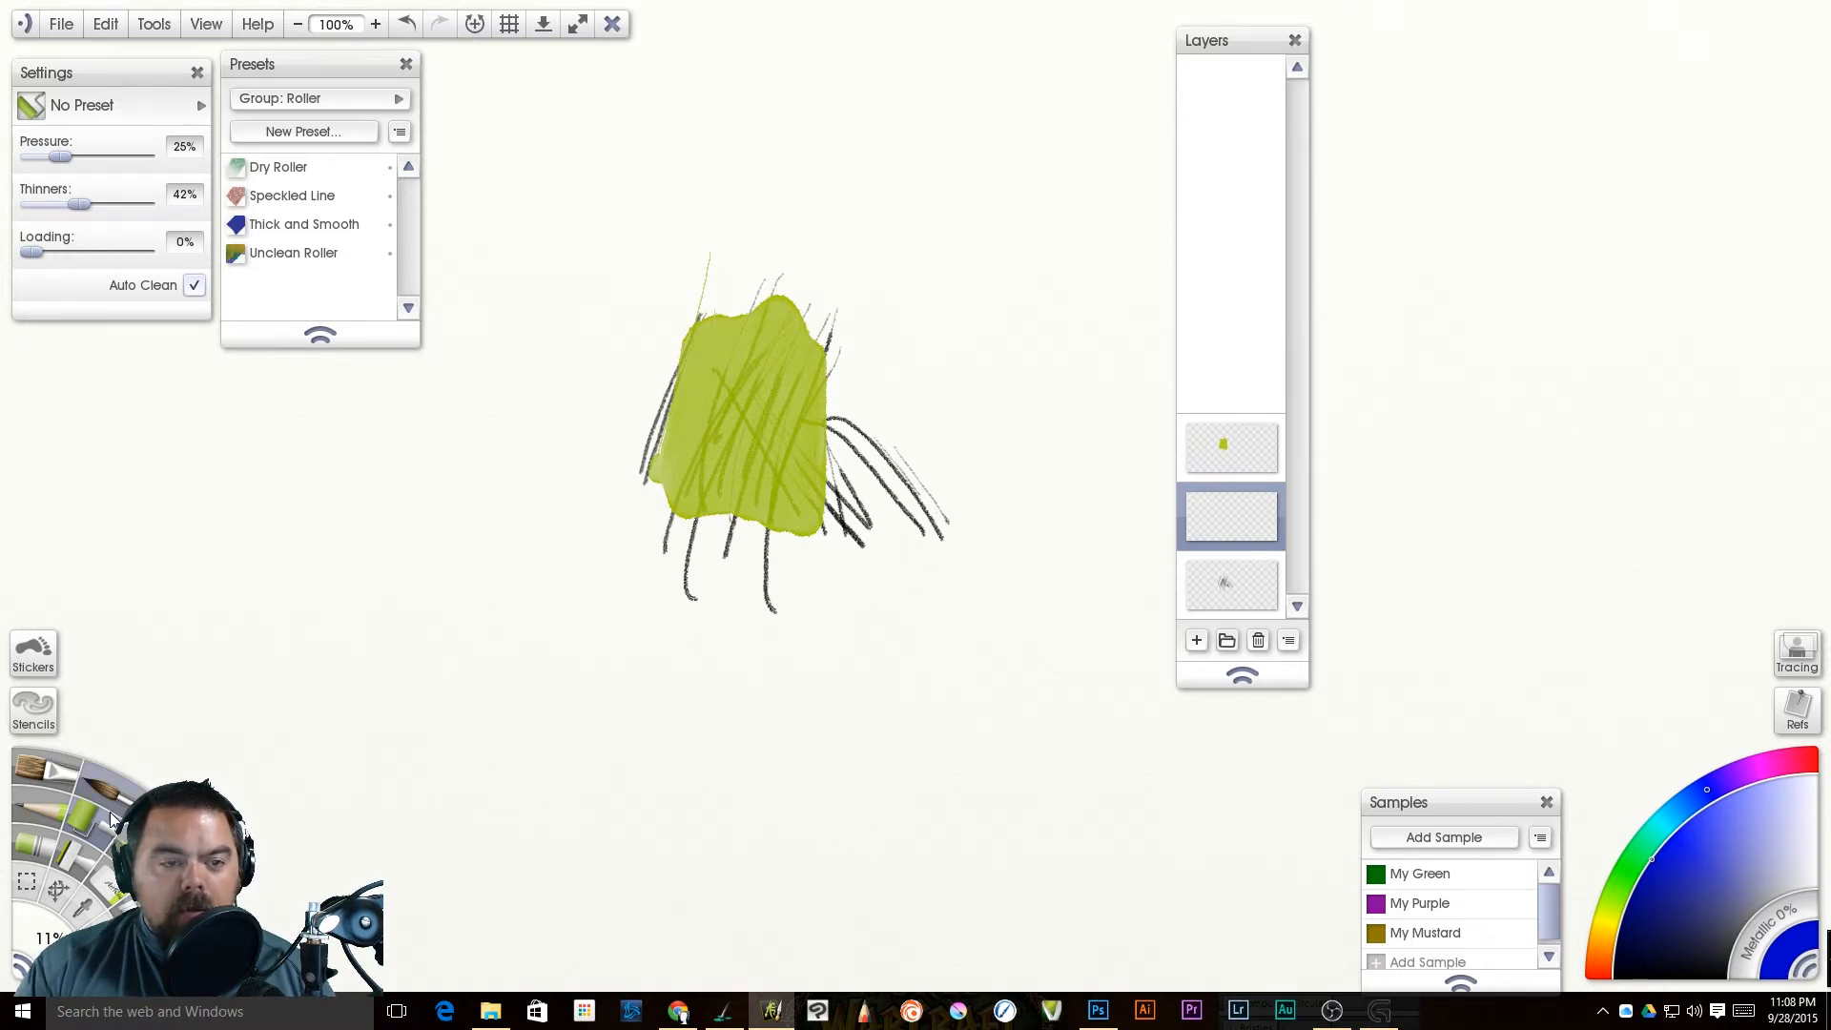
Step: Try a blue pen stroke with the Hard Tip preset over the sketch's right side and undo it
left_click(138, 863)
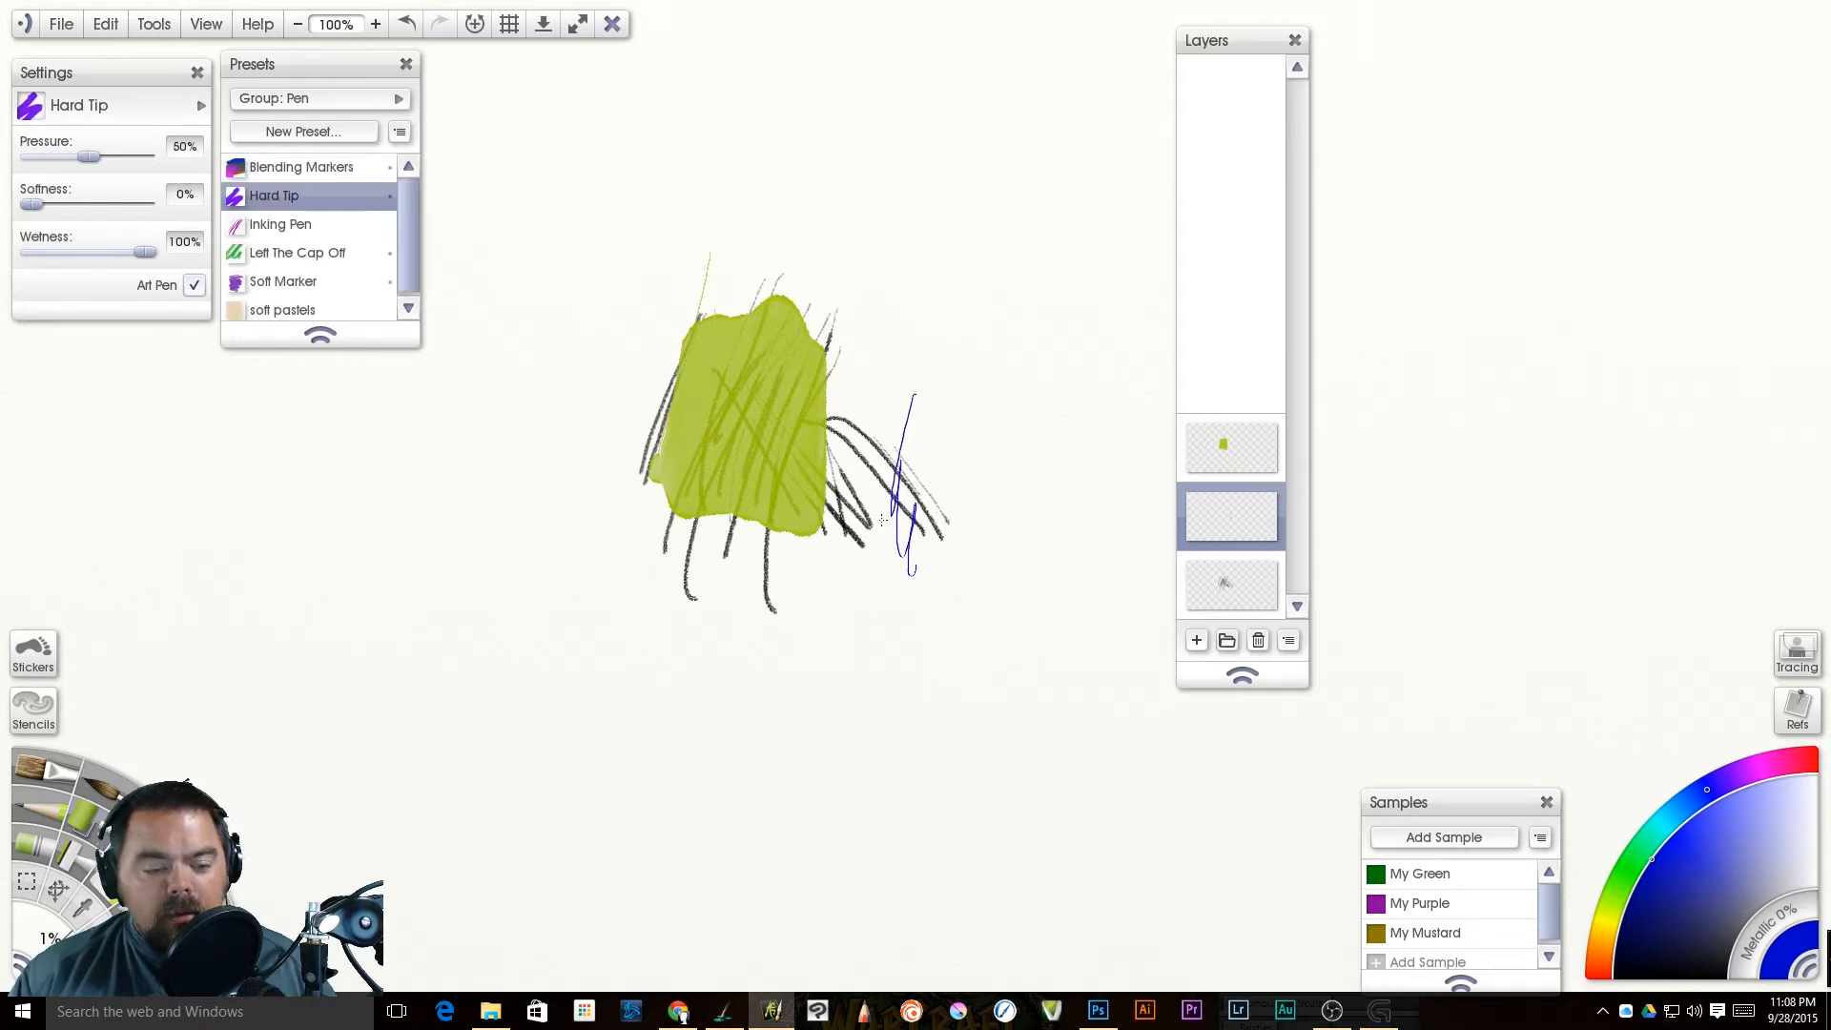
key("ctrl+z")
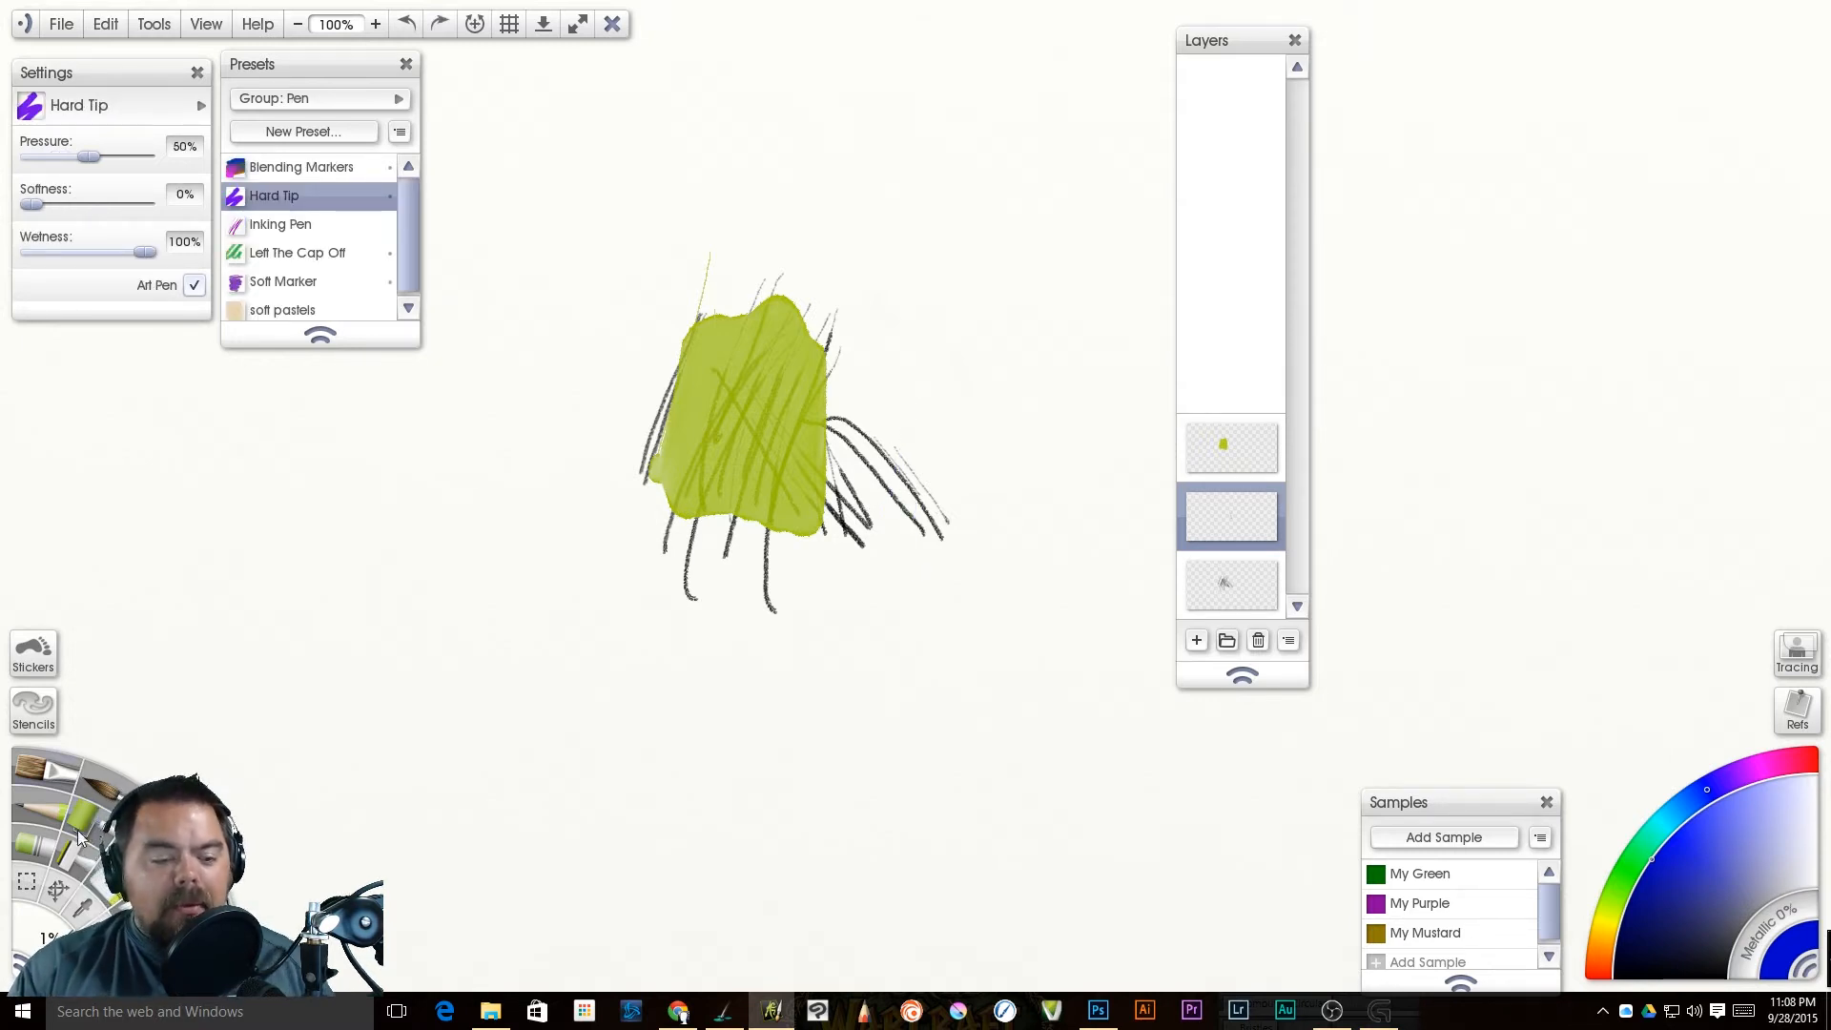
Step: Airbrush a deep-blue patch on the middle layer, overlapping the green block and covering the sketch's lower right part
left_click(167, 873)
mouse_move(883, 565)
left_mouse_down()
mouse_move(904, 536)
mouse_move(823, 523)
mouse_move(826, 396)
mouse_move(729, 401)
mouse_move(734, 496)
left_mouse_up()
mouse_move(876, 435)
left_mouse_down()
mouse_move(832, 486)
mouse_move(838, 343)
mouse_move(916, 448)
mouse_move(835, 520)
mouse_move(805, 406)
left_mouse_up()
left_click_drag(897, 458, 830, 496)
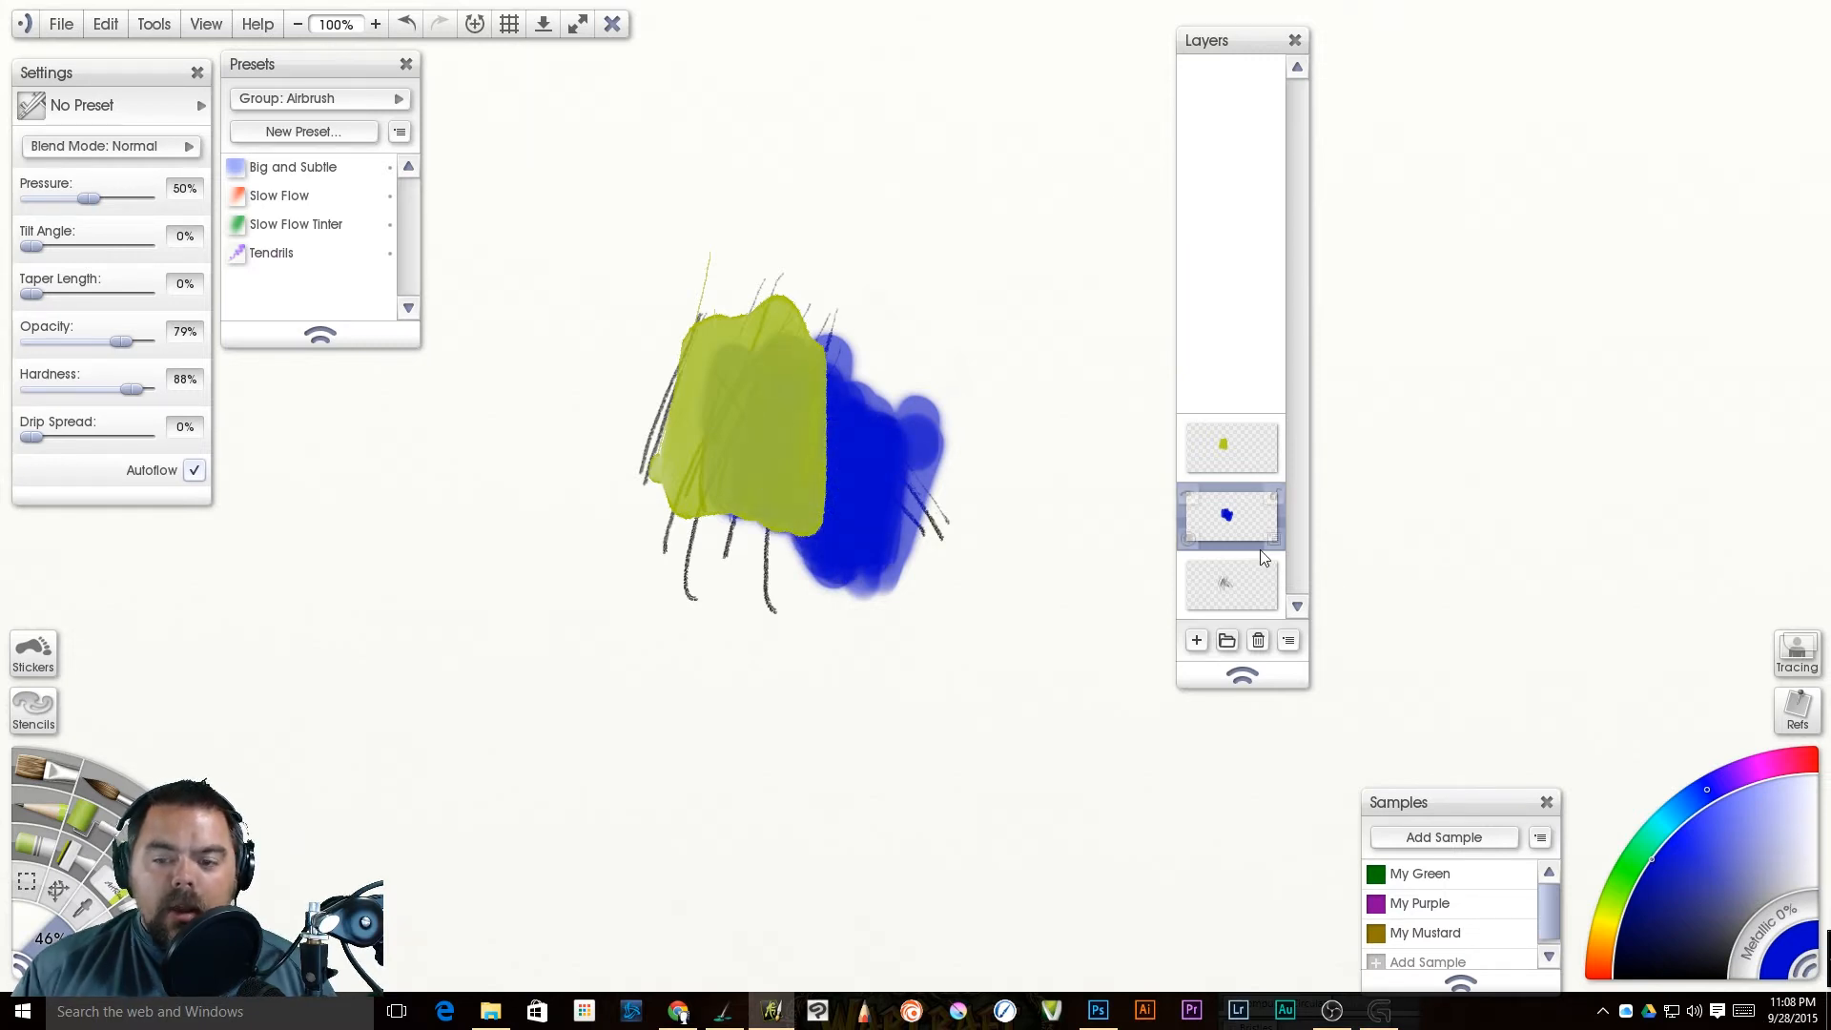
Step: Reorder the layers so the sketch lies on top, the blue patch beneath it and the green block at the bottom
left_click_drag(1230, 511, 1234, 395)
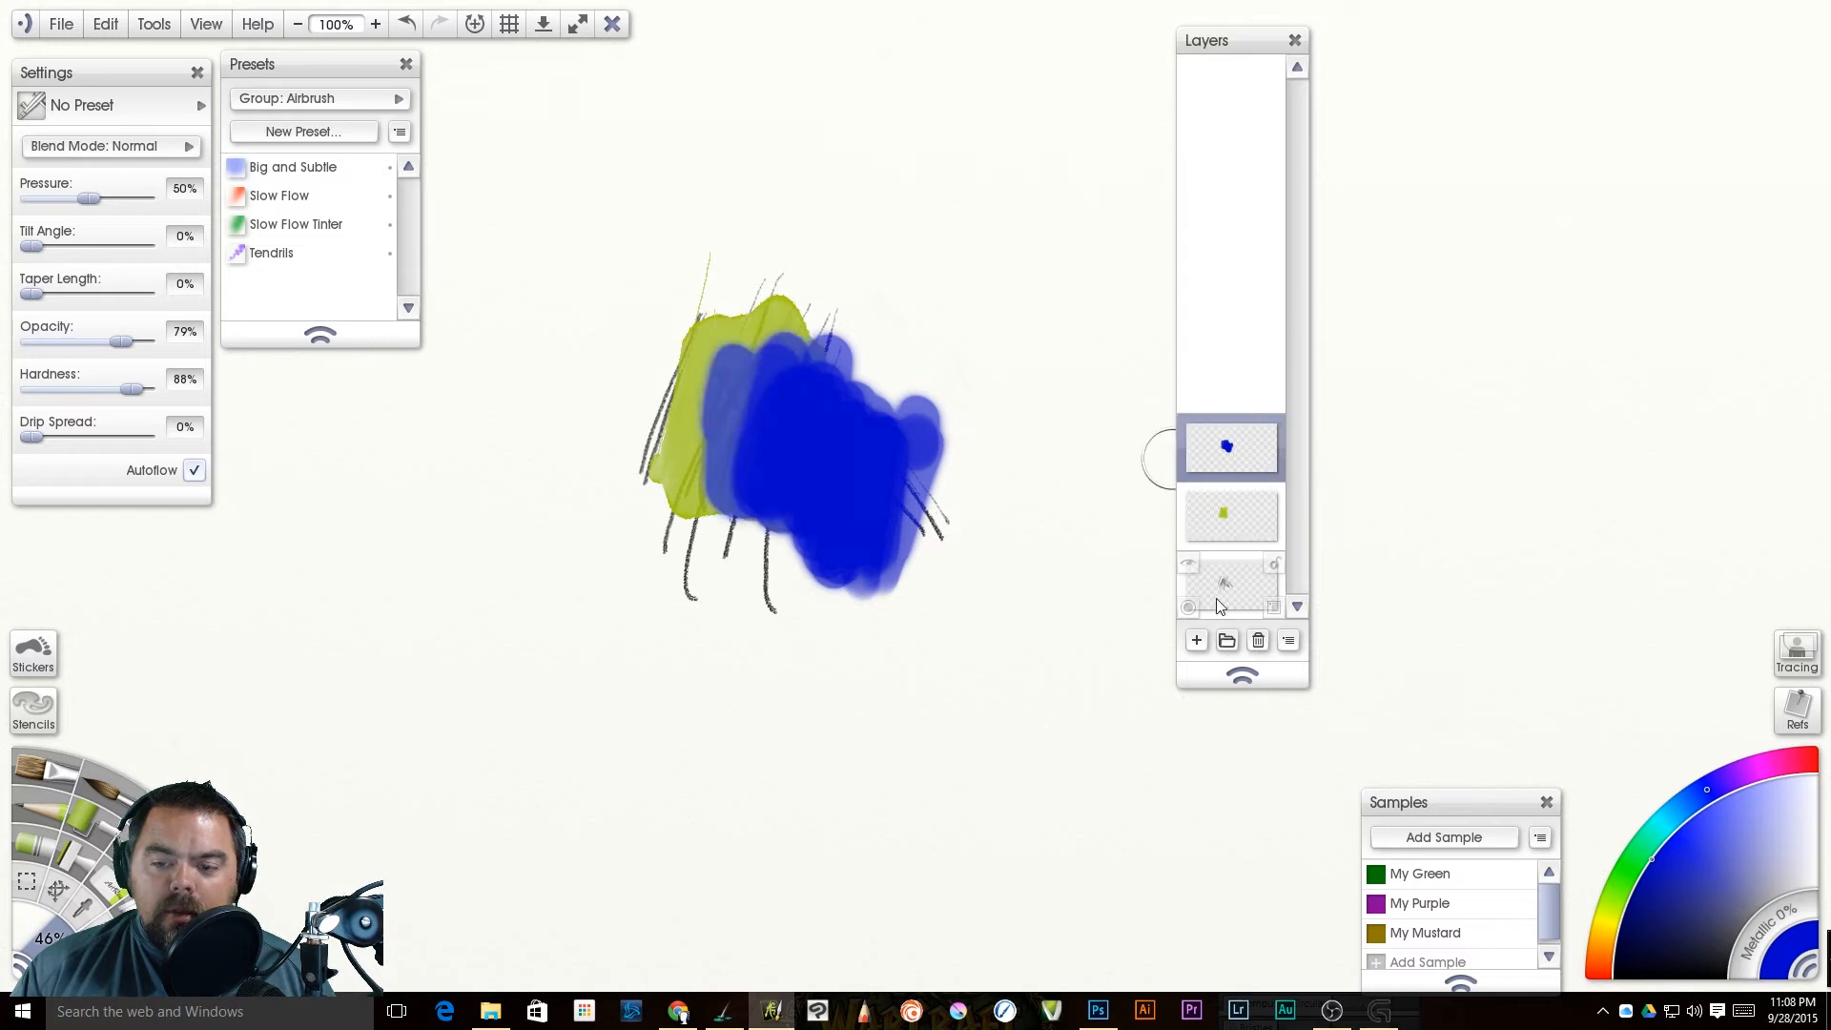
left_click_drag(1218, 580, 1232, 378)
mouse_move(1228, 515)
left_mouse_down()
mouse_move(1234, 442)
mouse_move(1229, 477)
left_mouse_up()
left_click_drag(1231, 582, 1244, 376)
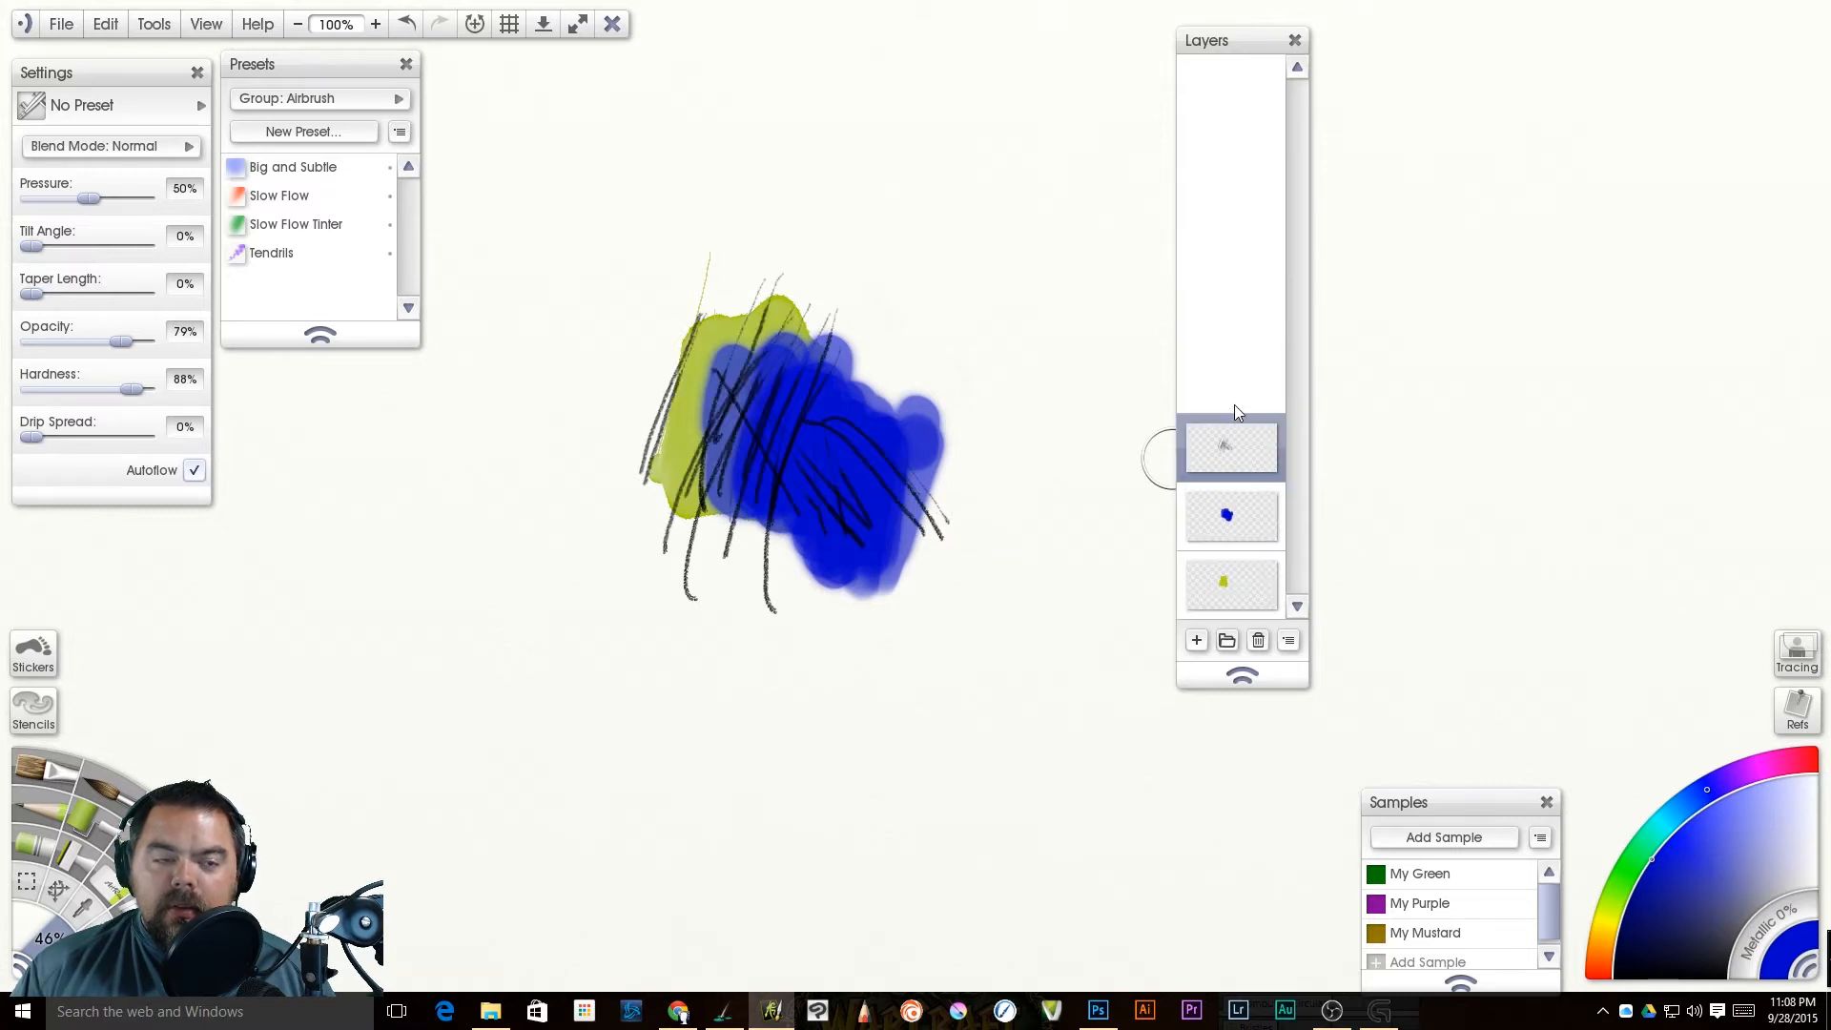
Step: Rearrange the stack so the green block's layer sits above the blue patch's layer and below the sketch
left_click_drag(1227, 516, 1233, 389)
left_click_drag(1219, 535, 1223, 377)
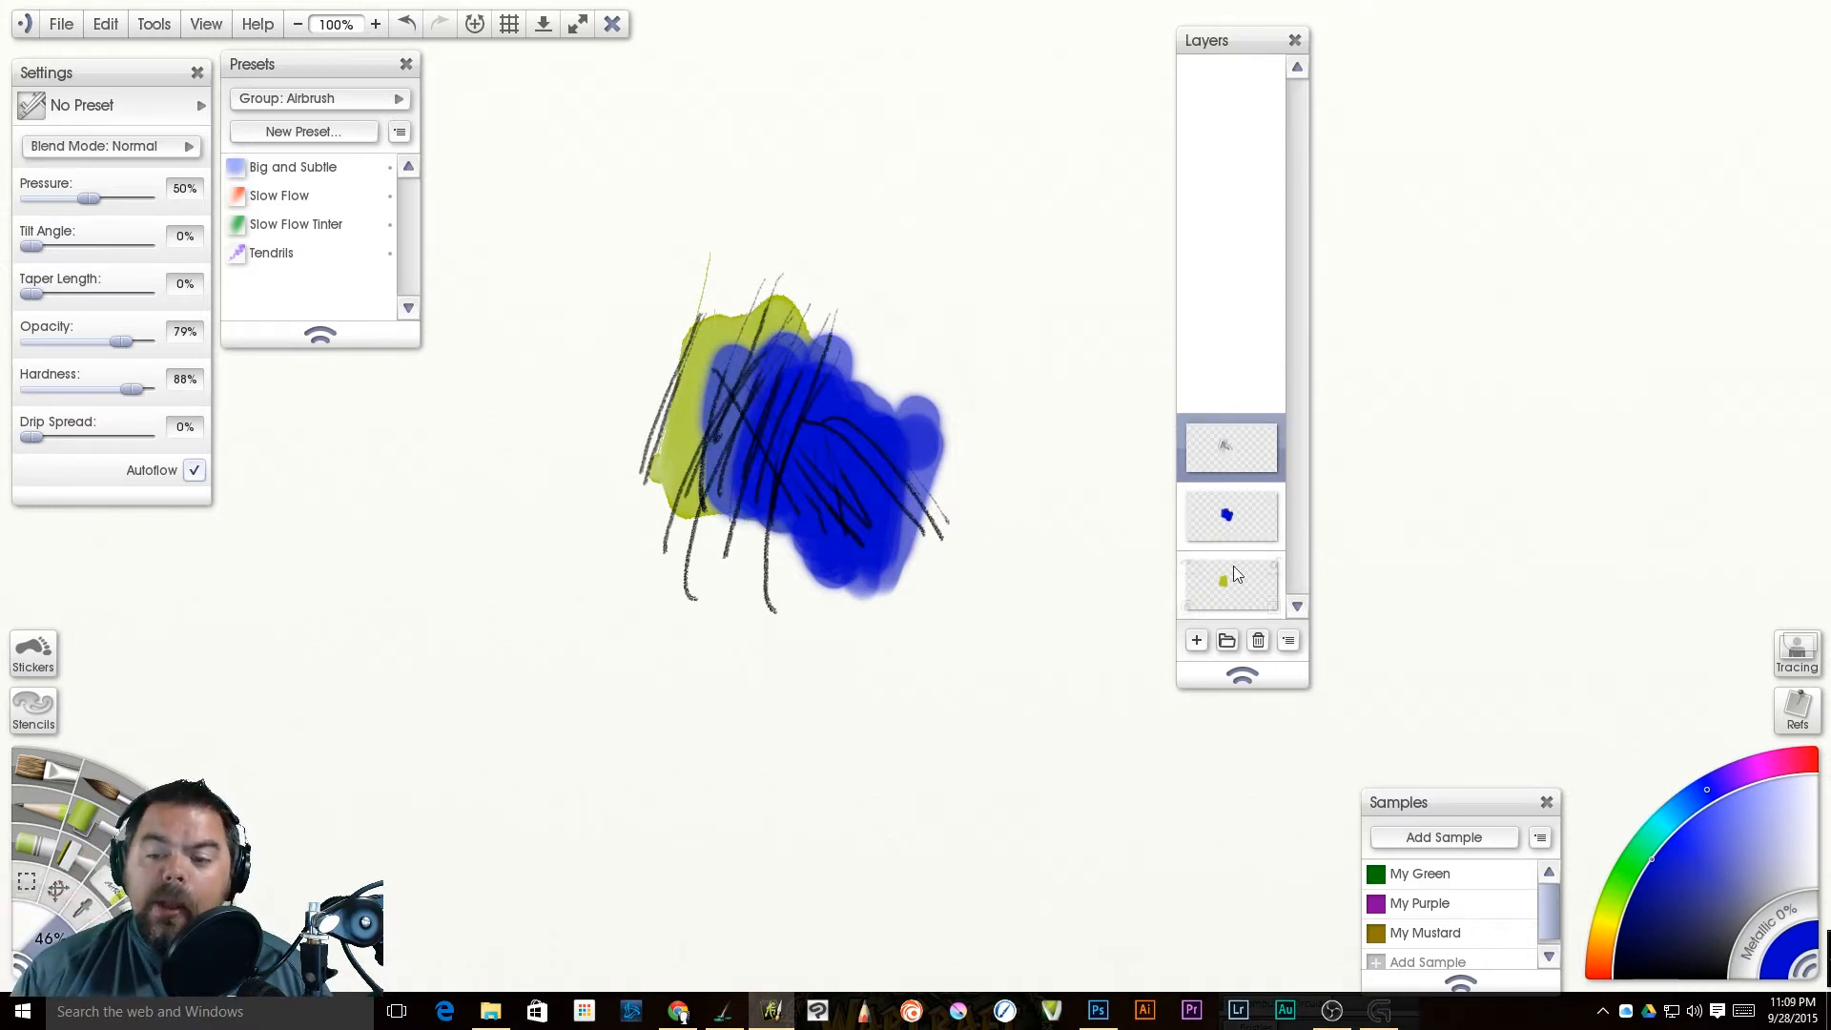
left_click_drag(1230, 516, 1229, 510)
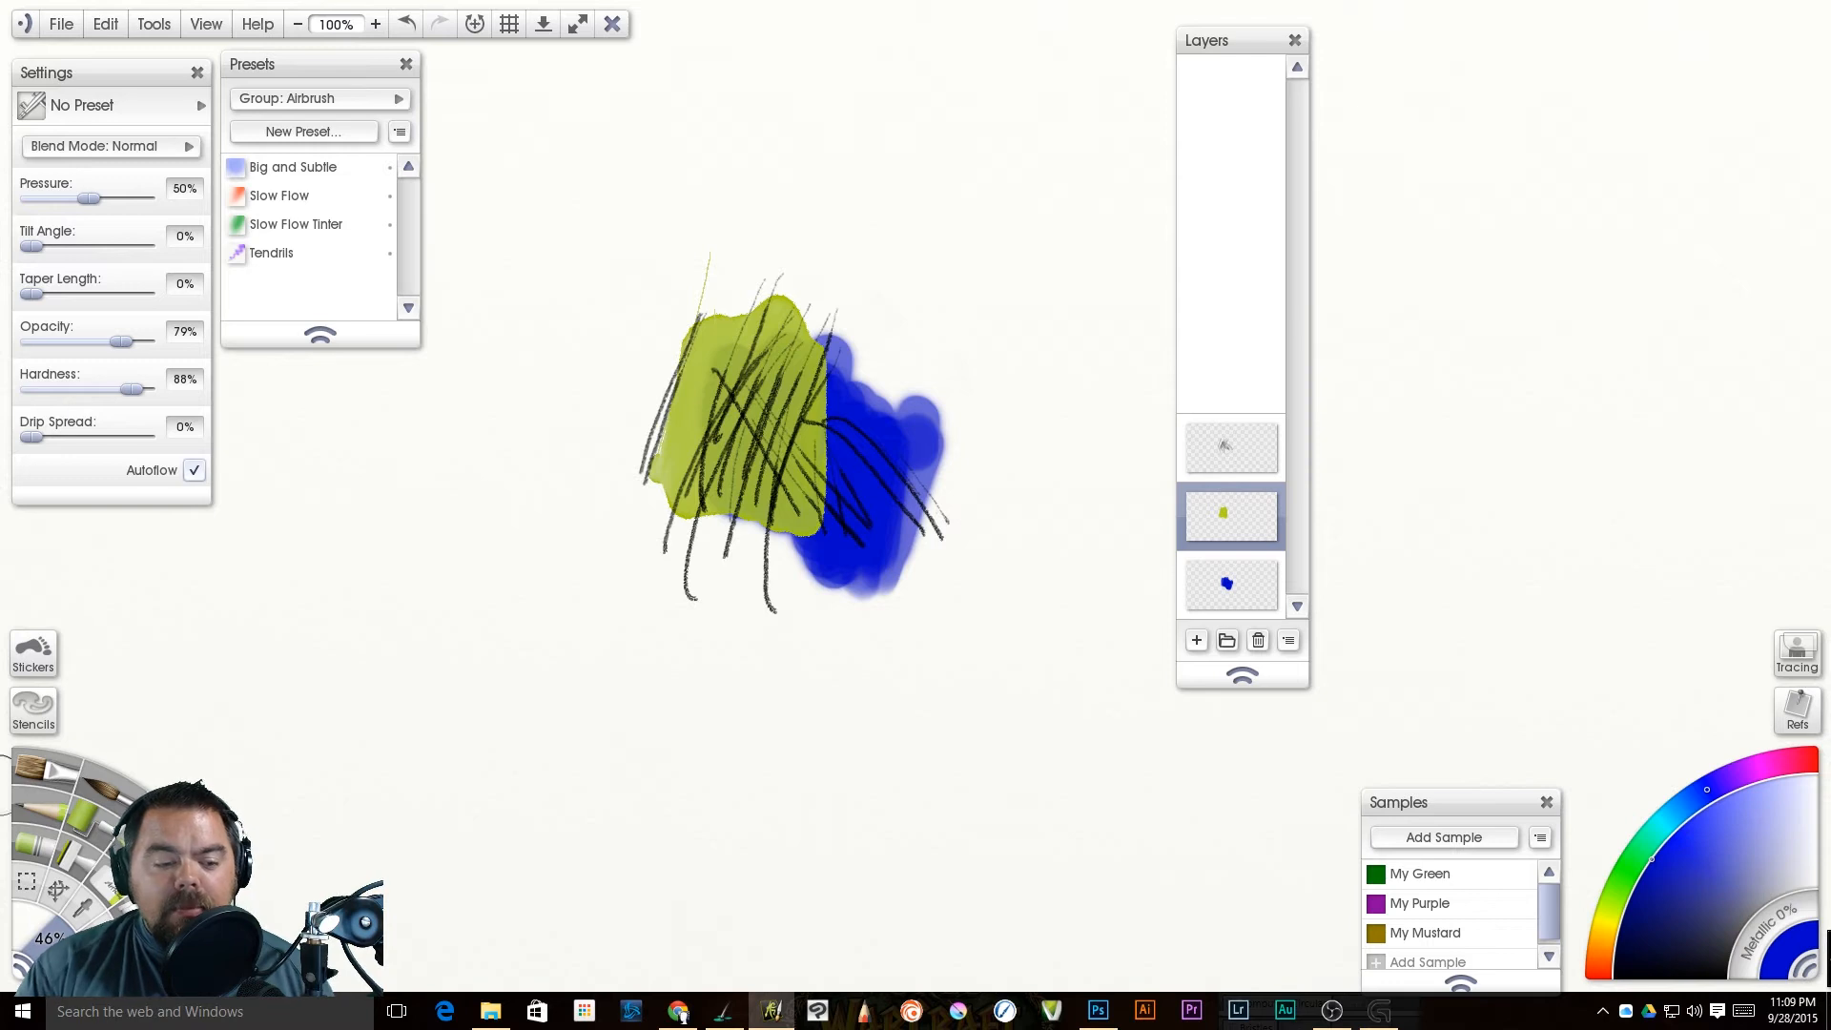
Step: Paint light-blue watercolor across the upper part of the green block on its layer, blending into the green
left_click(108, 796)
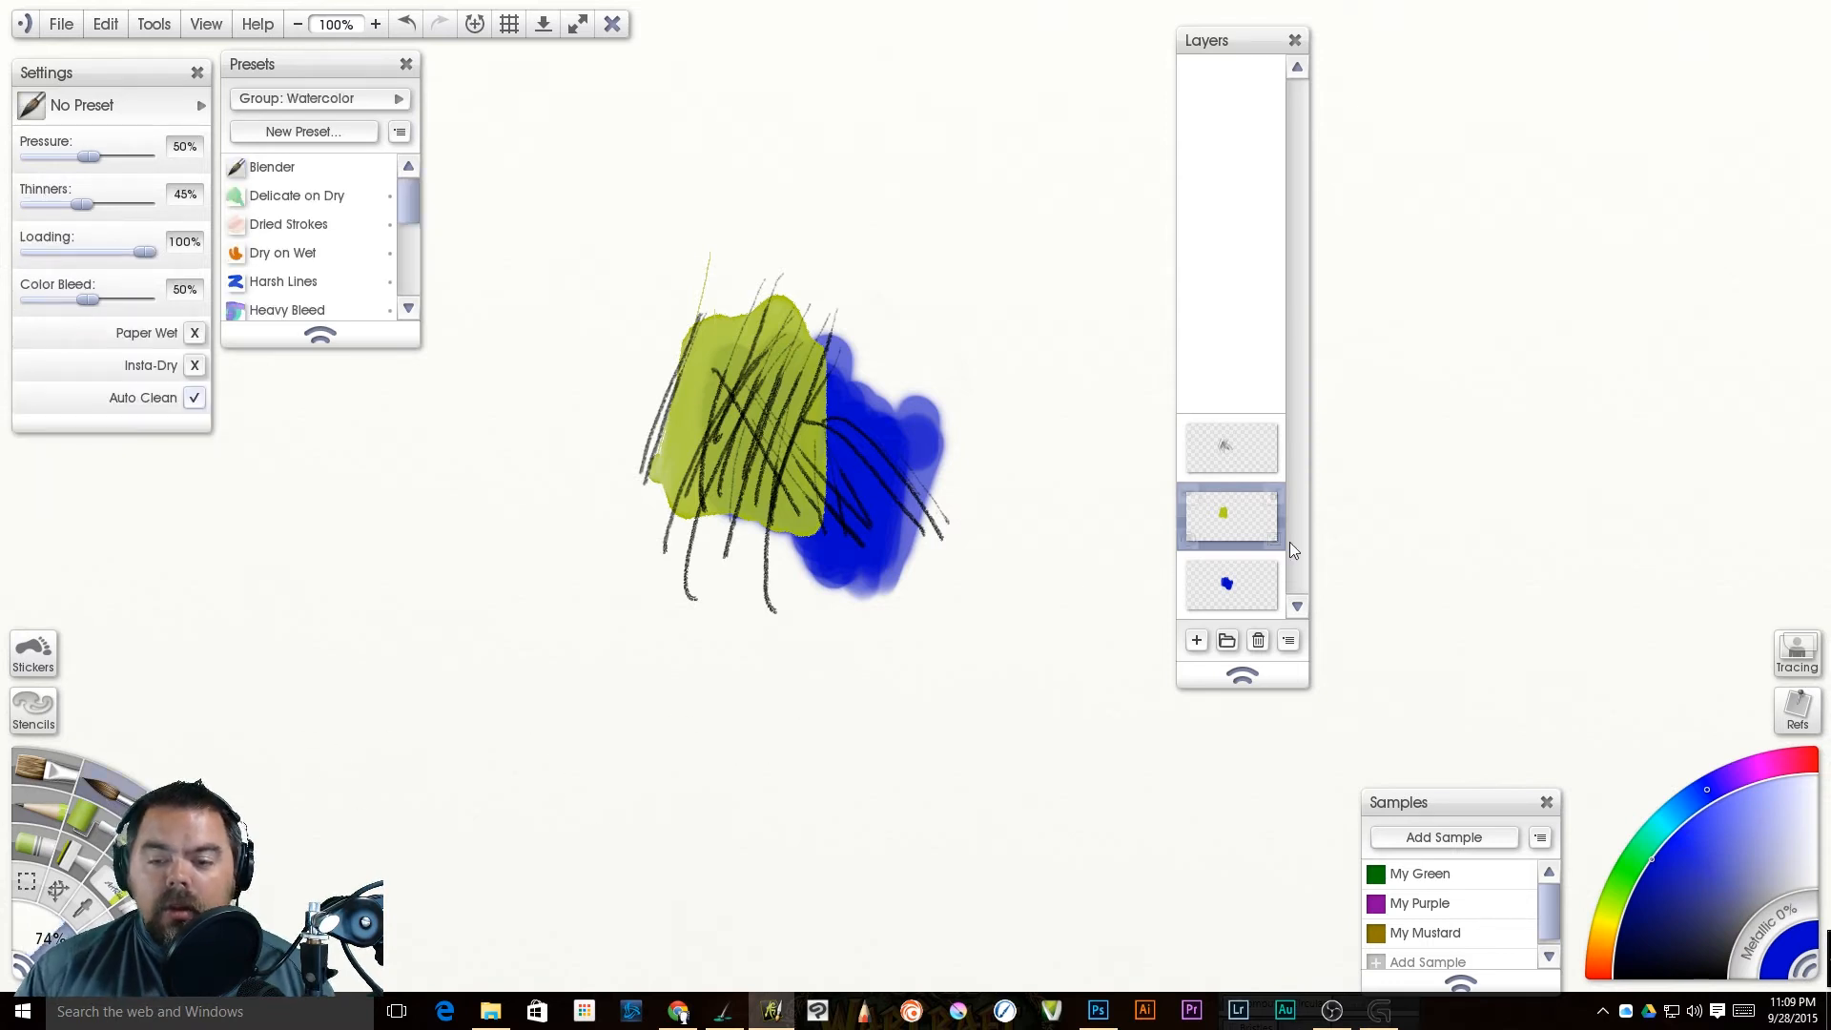
left_click_drag(1682, 794, 1669, 808)
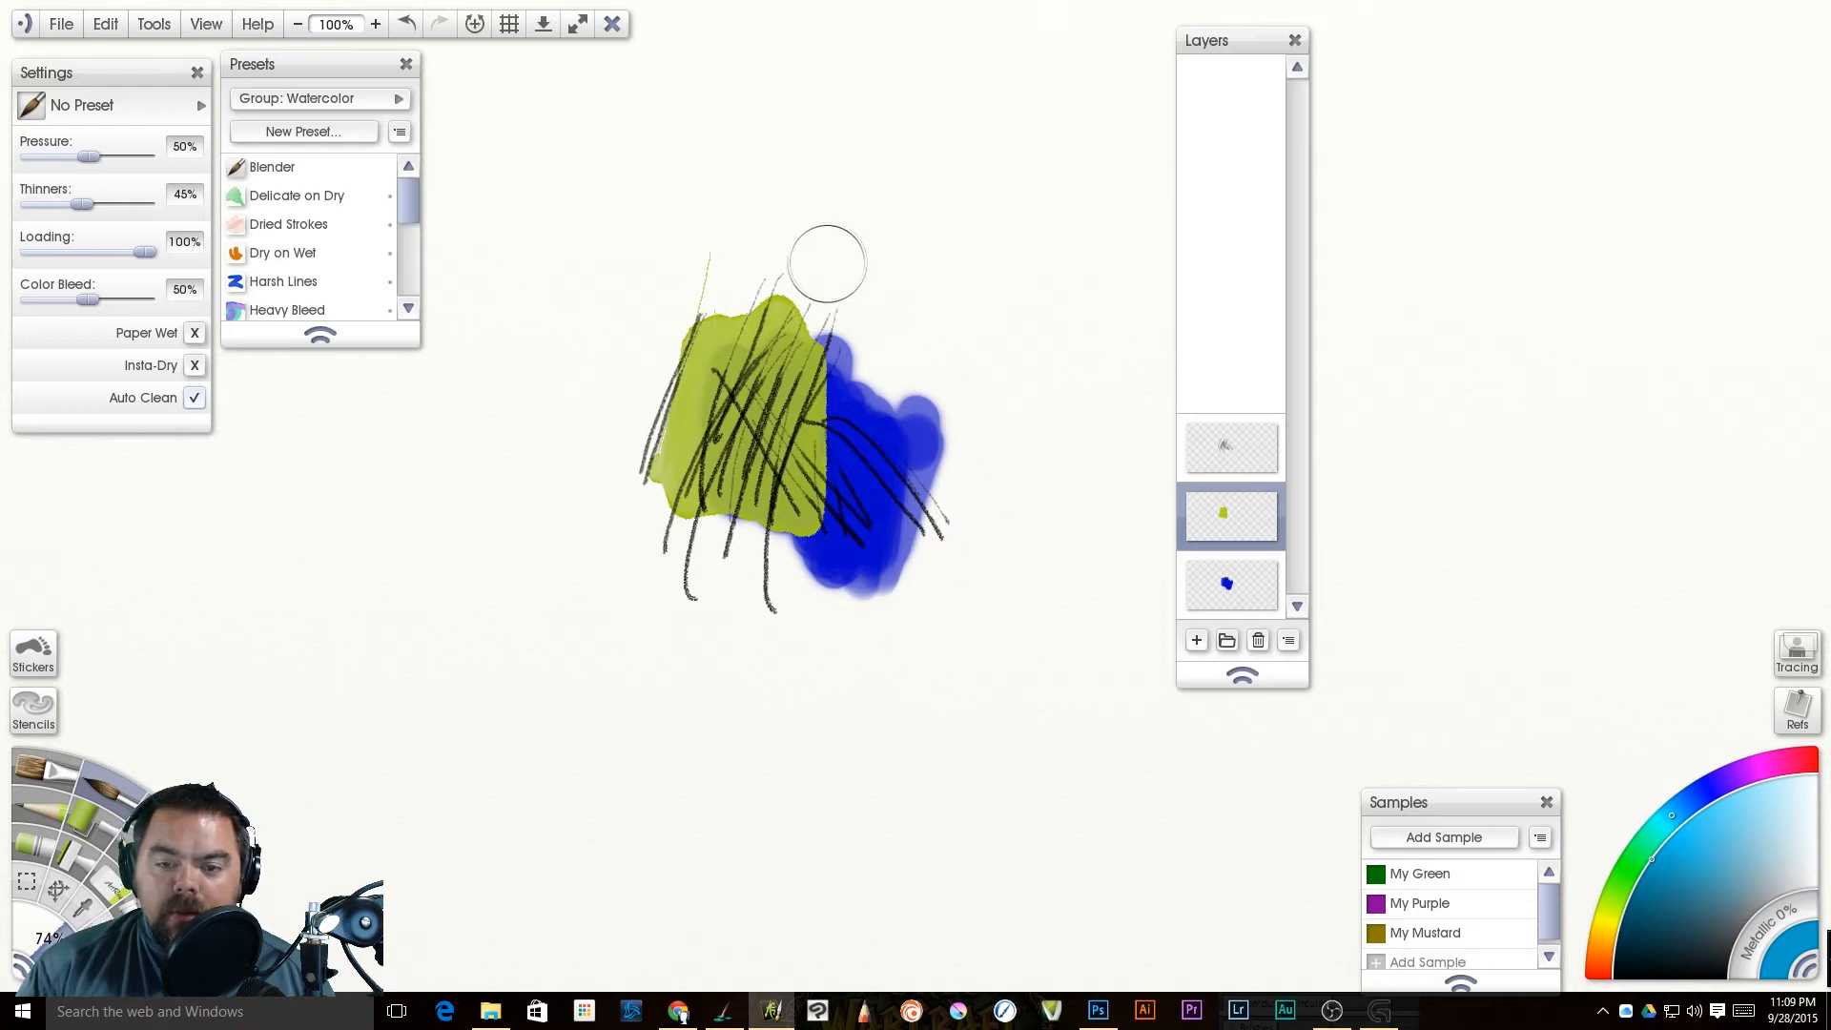
mouse_move(843, 261)
left_mouse_down()
mouse_move(792, 372)
mouse_move(812, 288)
mouse_move(800, 315)
mouse_move(787, 263)
mouse_move(748, 325)
mouse_move(692, 291)
mouse_move(711, 249)
mouse_move(682, 281)
left_mouse_up()
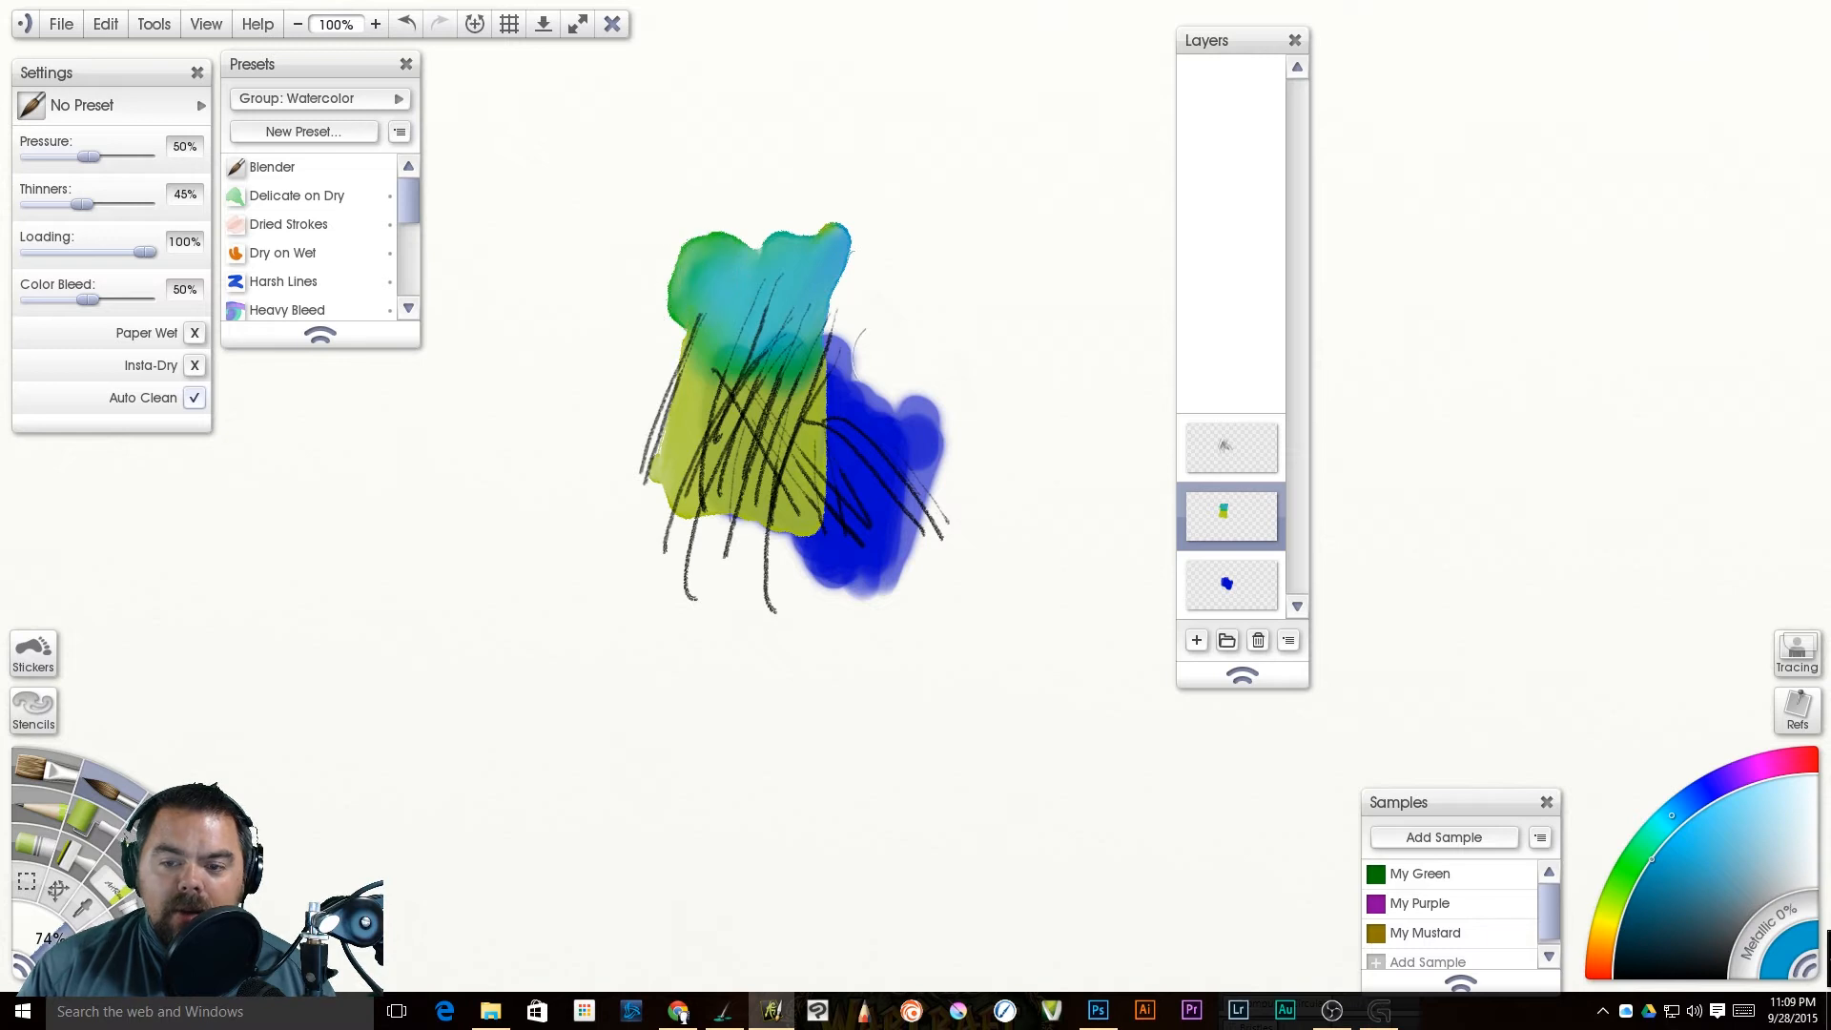
Step: Paint a light-blue watercolor patch on a new layer above the green block, and a red patch on another new layer above that
left_click(1197, 641)
mouse_move(731, 413)
left_mouse_down()
mouse_move(632, 318)
mouse_move(654, 405)
mouse_move(642, 439)
mouse_move(615, 422)
mouse_move(670, 250)
mouse_move(702, 264)
mouse_move(780, 205)
left_mouse_up()
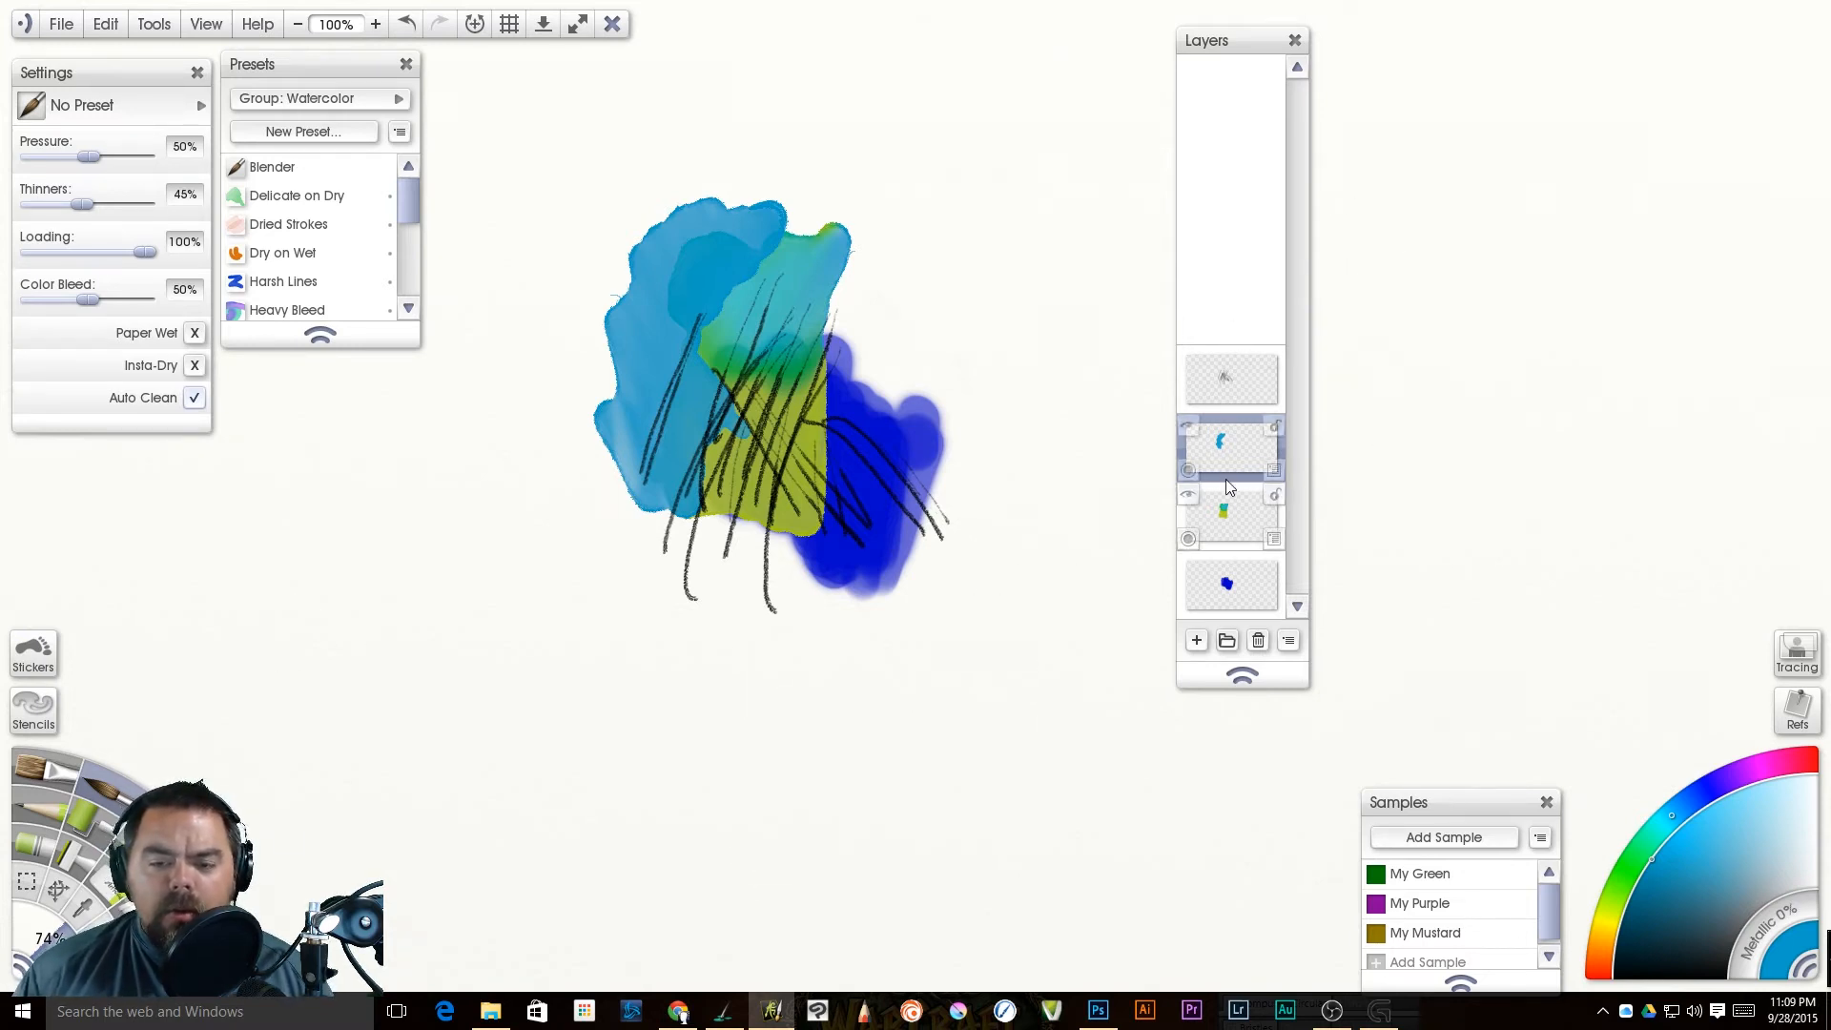
left_click(1808, 763)
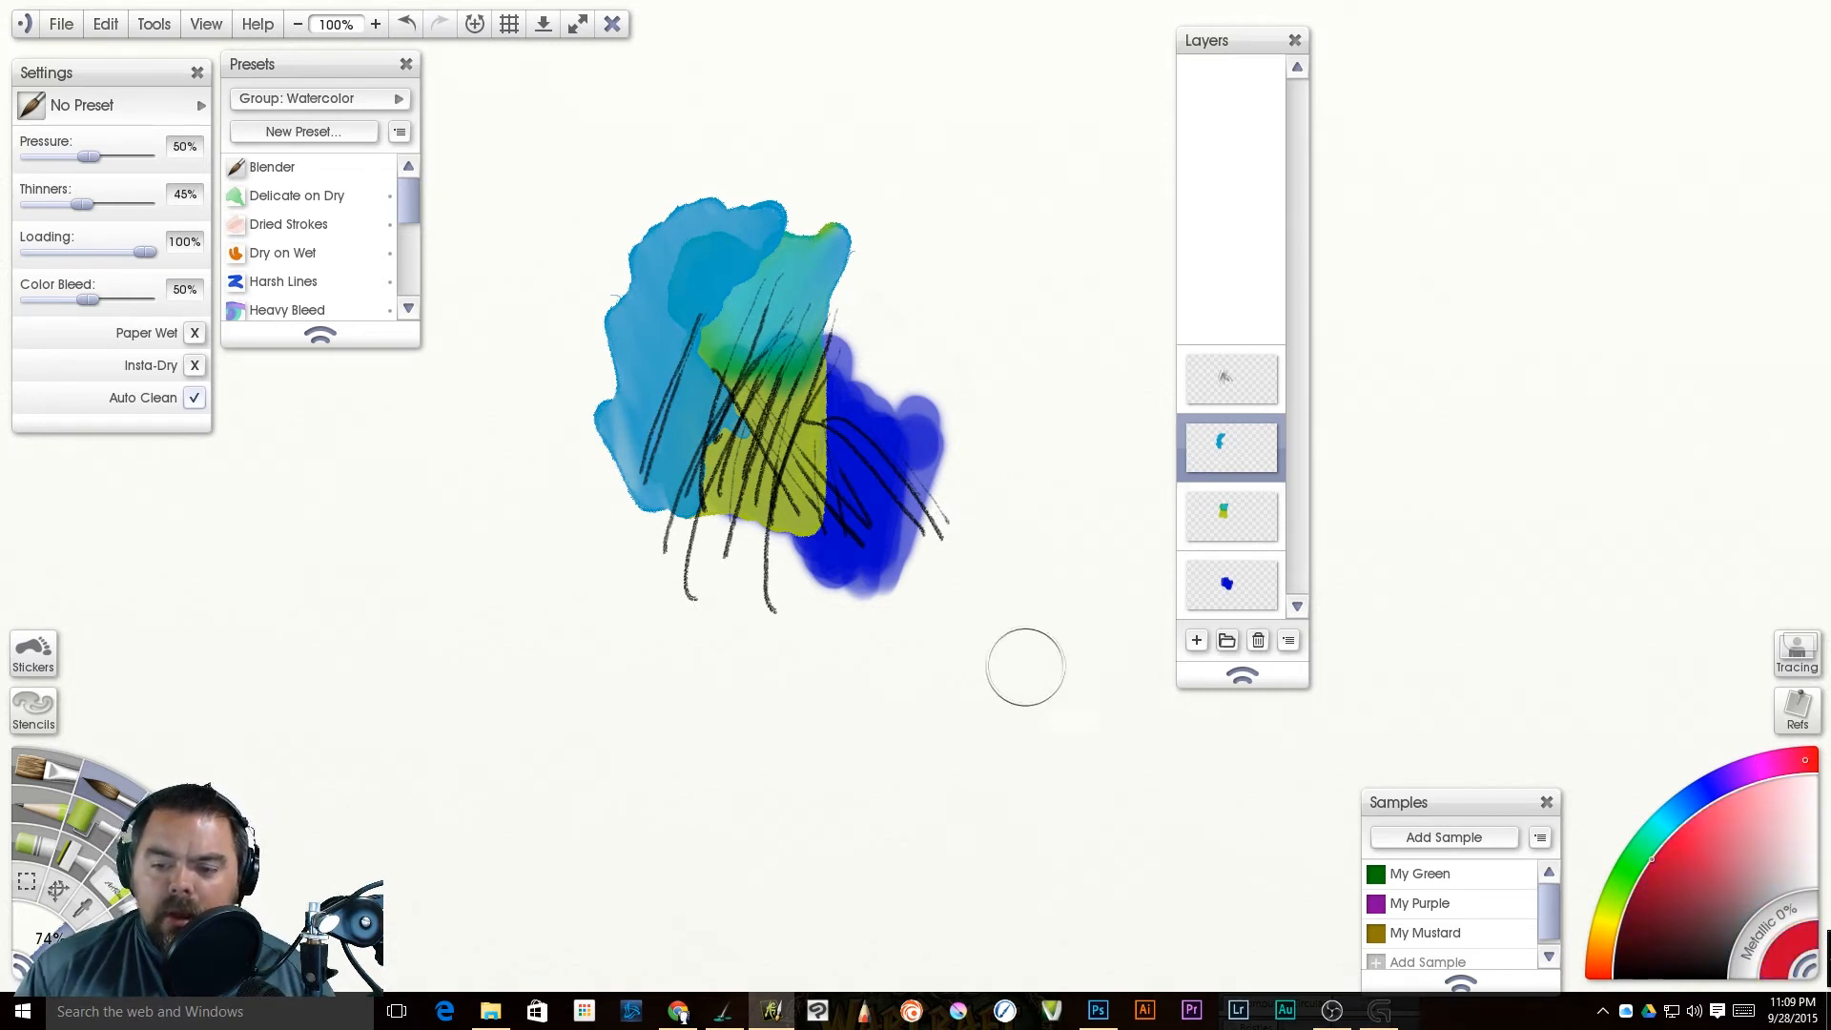
left_click(1197, 640)
mouse_move(887, 271)
left_mouse_down()
mouse_move(811, 319)
mouse_move(780, 307)
mouse_move(811, 277)
mouse_move(768, 243)
mouse_move(749, 176)
mouse_move(712, 227)
mouse_move(763, 391)
mouse_move(682, 448)
mouse_move(785, 426)
mouse_move(801, 573)
left_mouse_up()
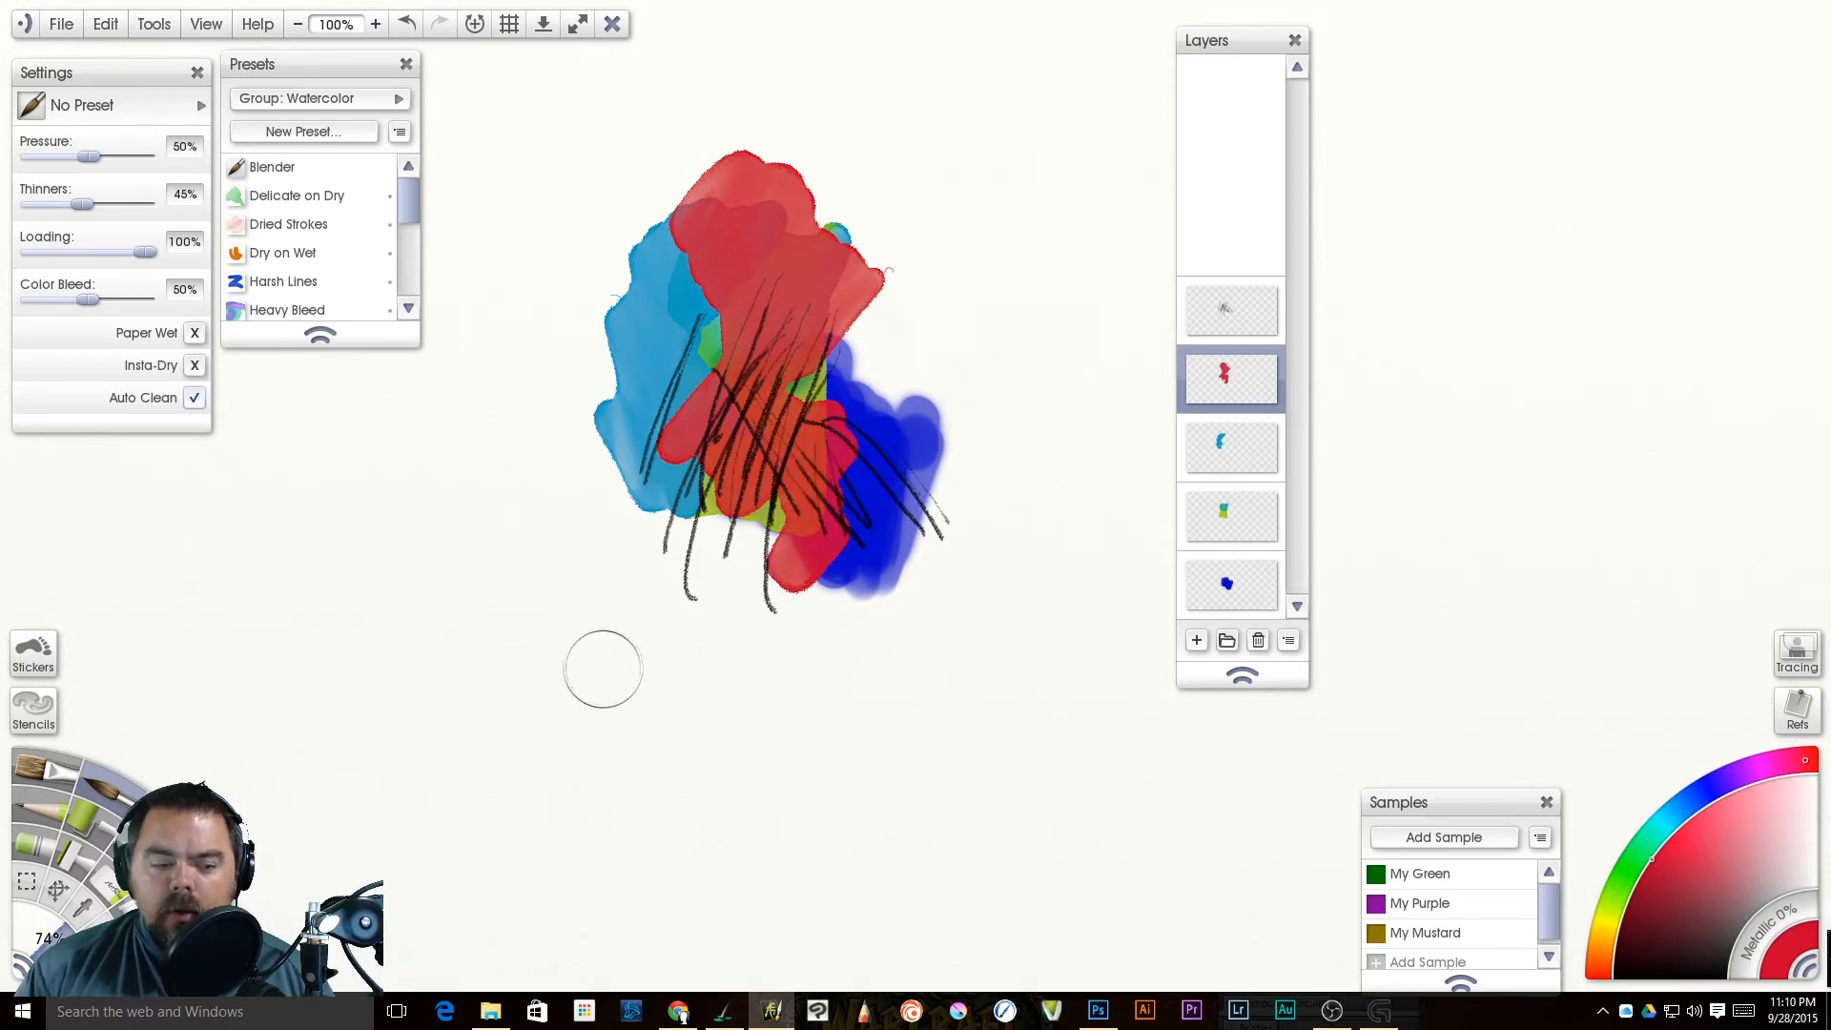
Step: Blend and feather the red patch's edges on its layer with the Knife's Hard Wet Blender preset, raising the tool size to 58%
left_click(160, 830)
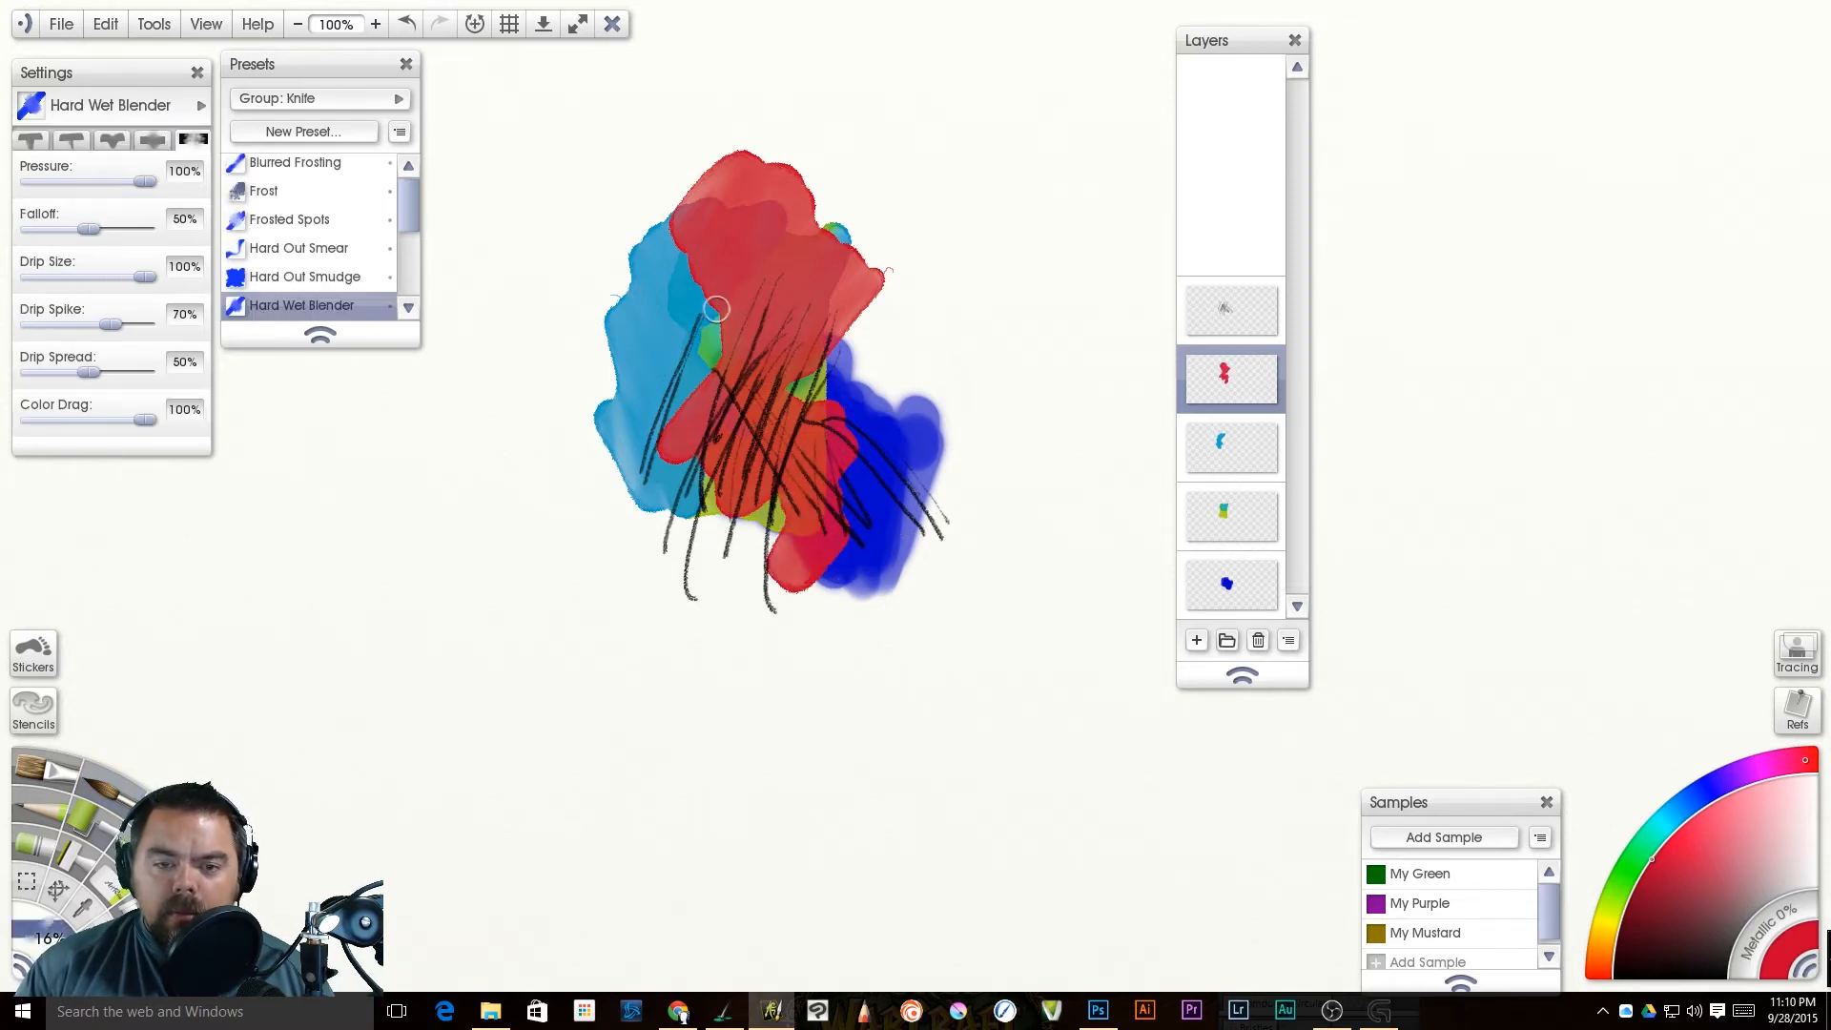
mouse_move(716, 311)
left_mouse_down()
mouse_move(717, 327)
mouse_move(672, 215)
mouse_move(666, 265)
left_mouse_up()
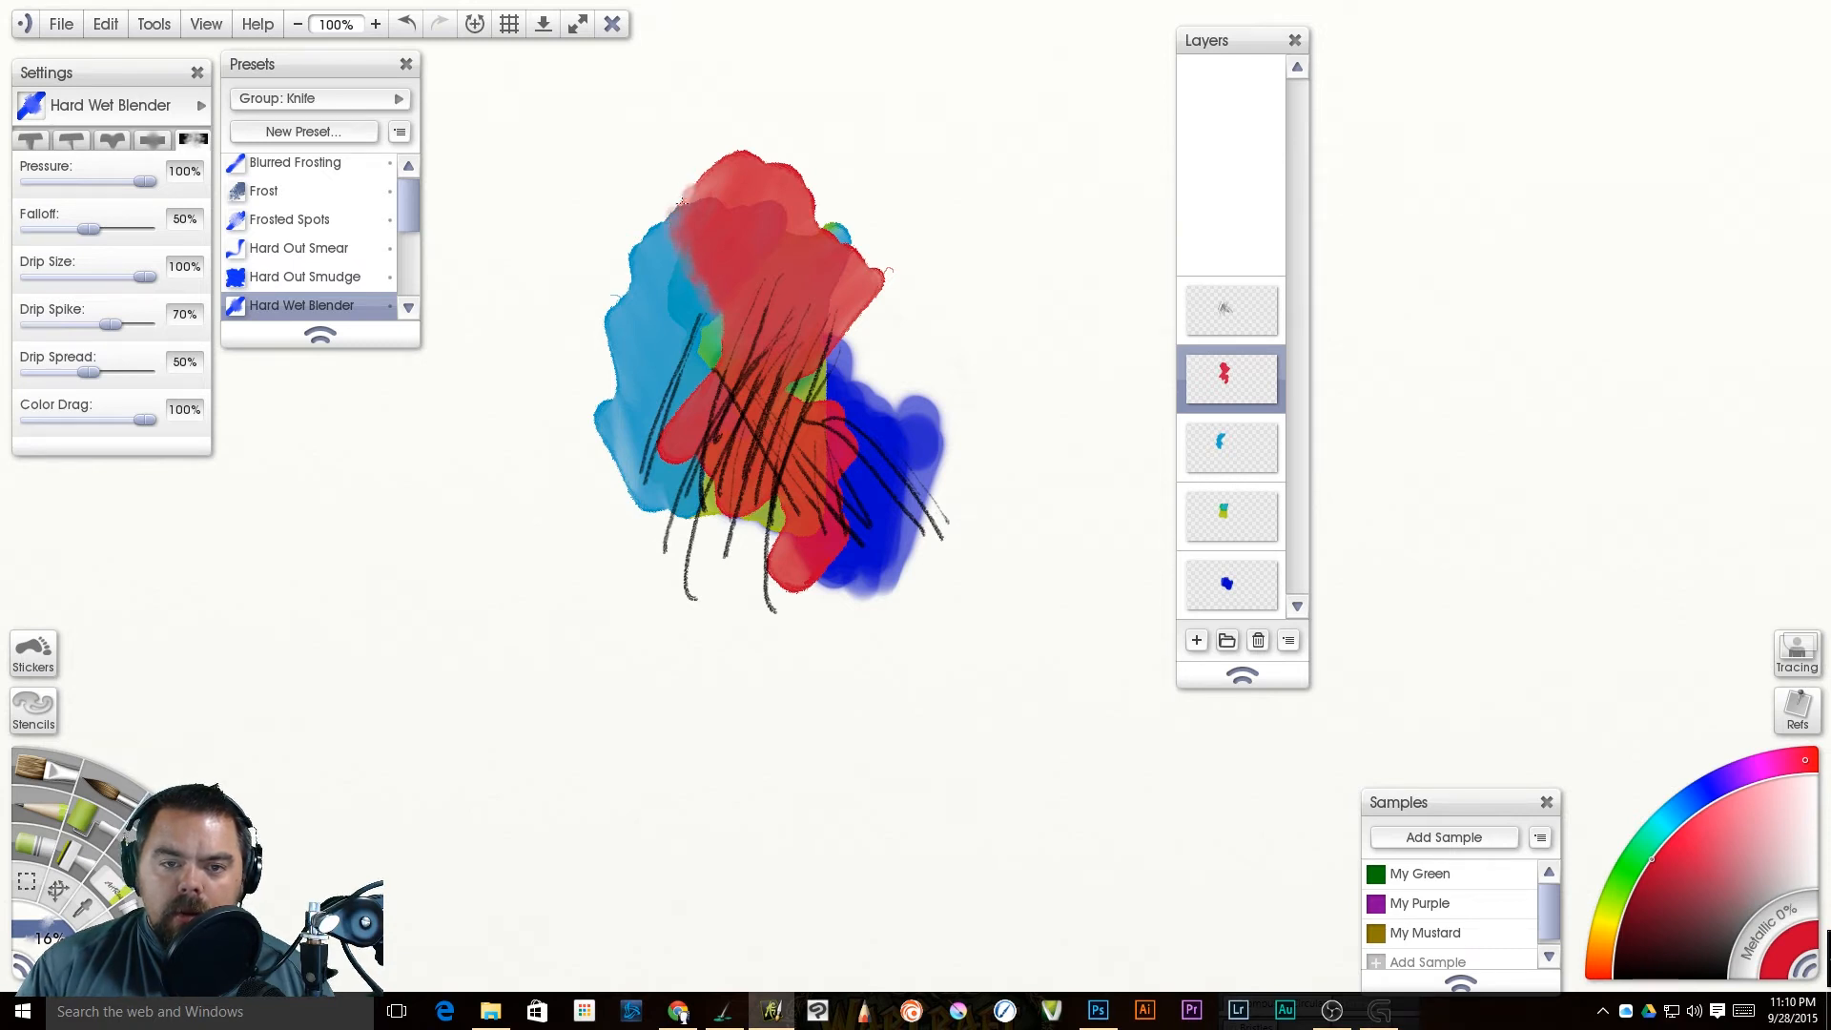
left_click_drag(674, 212, 694, 227)
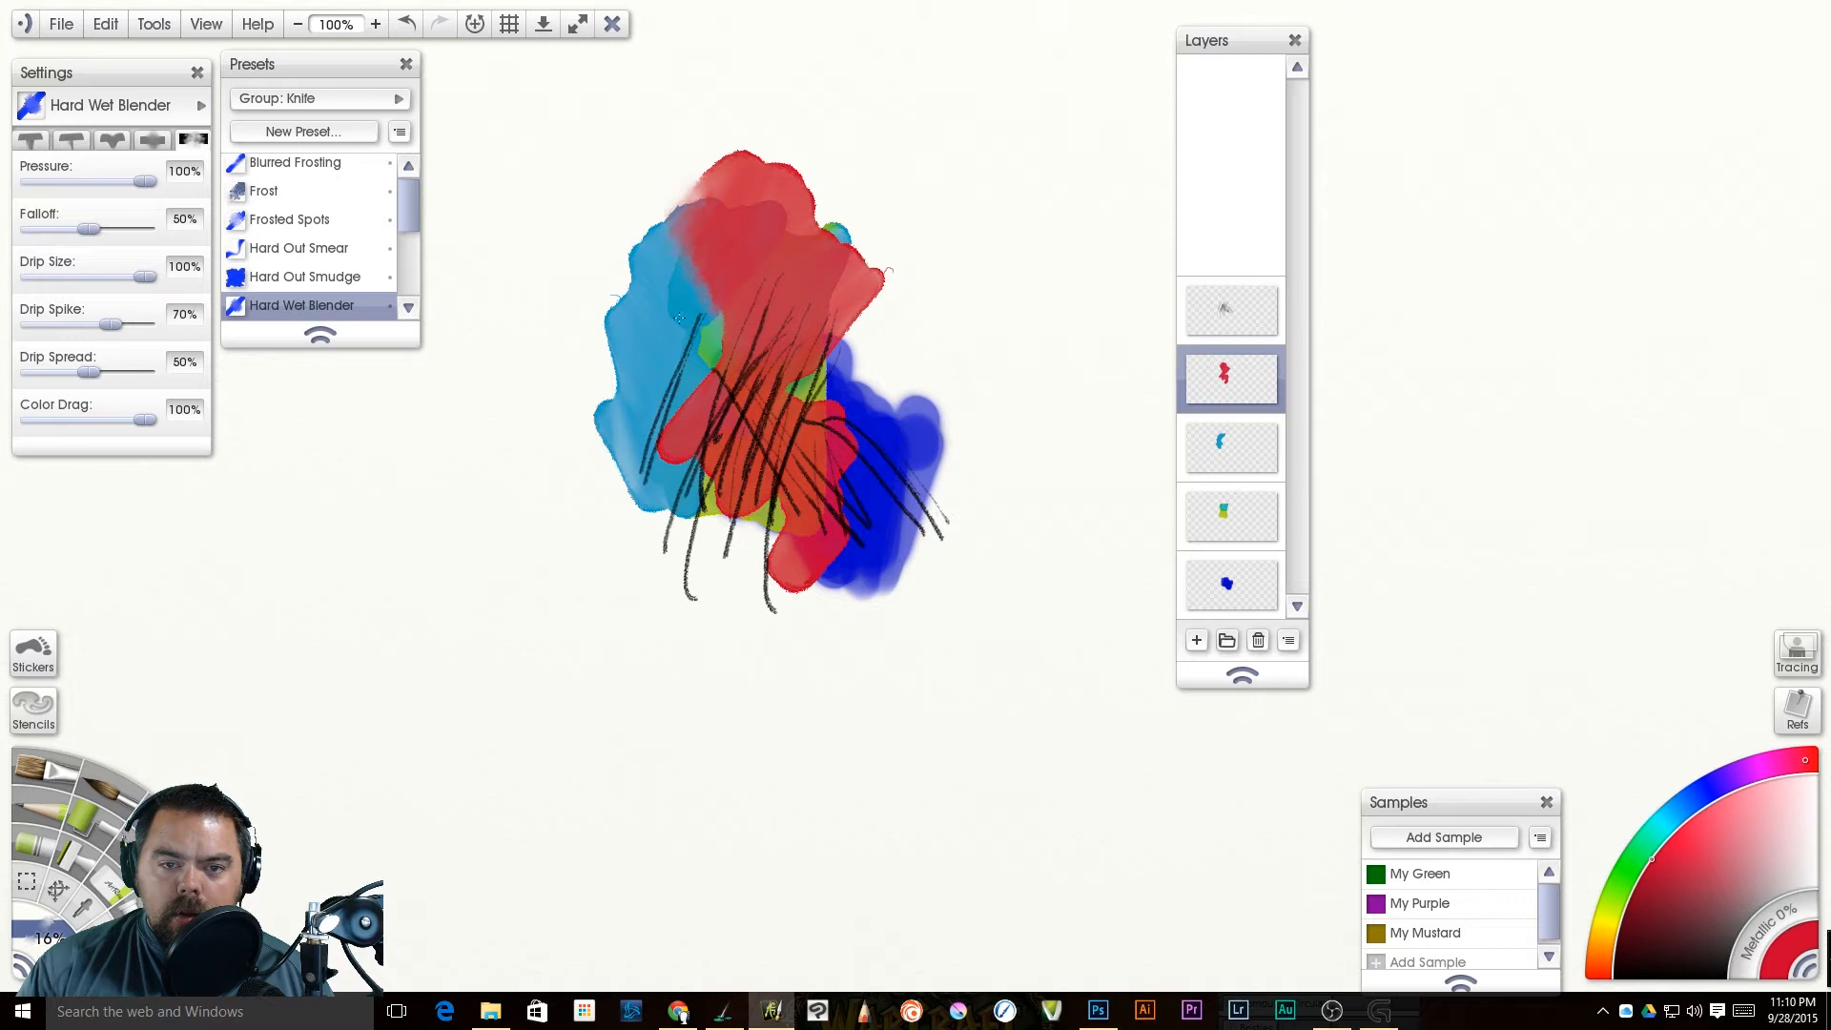
mouse_move(681, 455)
left_mouse_down()
mouse_move(675, 441)
mouse_move(695, 503)
mouse_move(763, 548)
mouse_move(792, 520)
mouse_move(792, 591)
mouse_move(859, 425)
mouse_move(808, 383)
mouse_move(796, 401)
mouse_move(874, 316)
mouse_move(870, 265)
mouse_move(784, 158)
mouse_move(697, 169)
mouse_move(739, 148)
mouse_move(787, 200)
mouse_move(756, 216)
left_mouse_up()
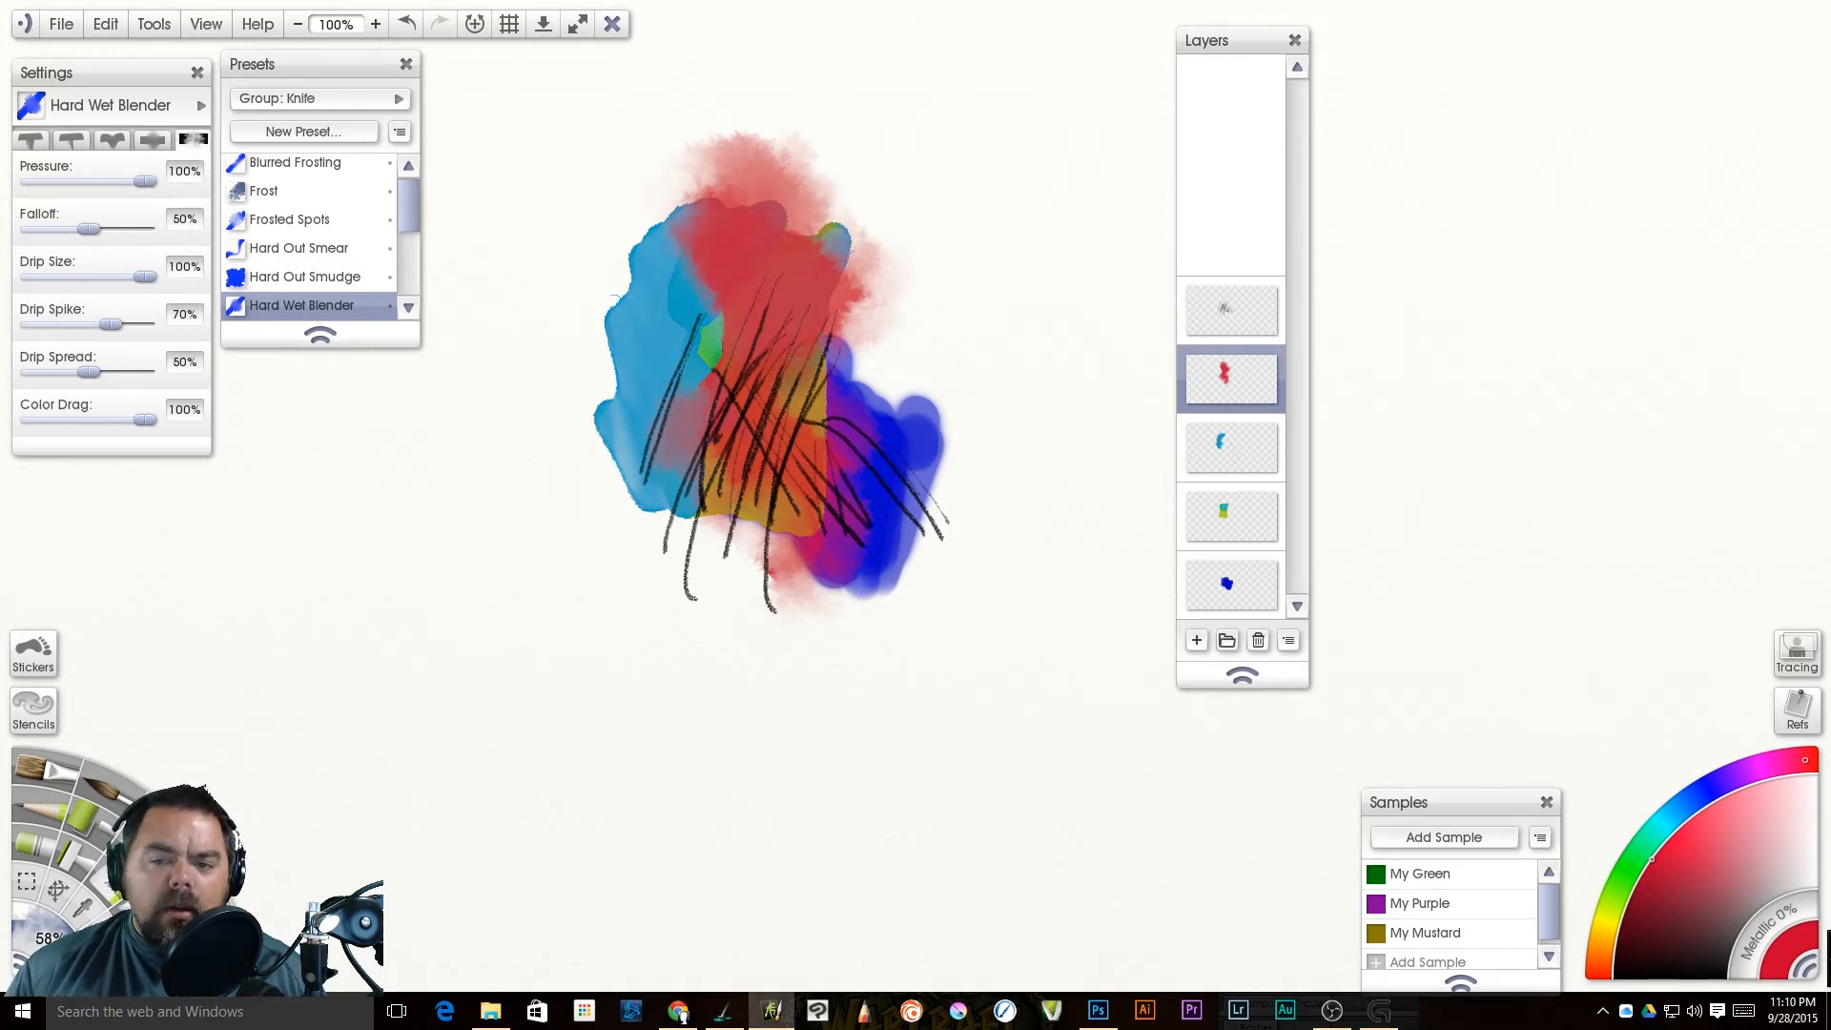
Step: Toggle the red layer's visibility off and on to compare the picture with and without it
mouse_move(1231, 320)
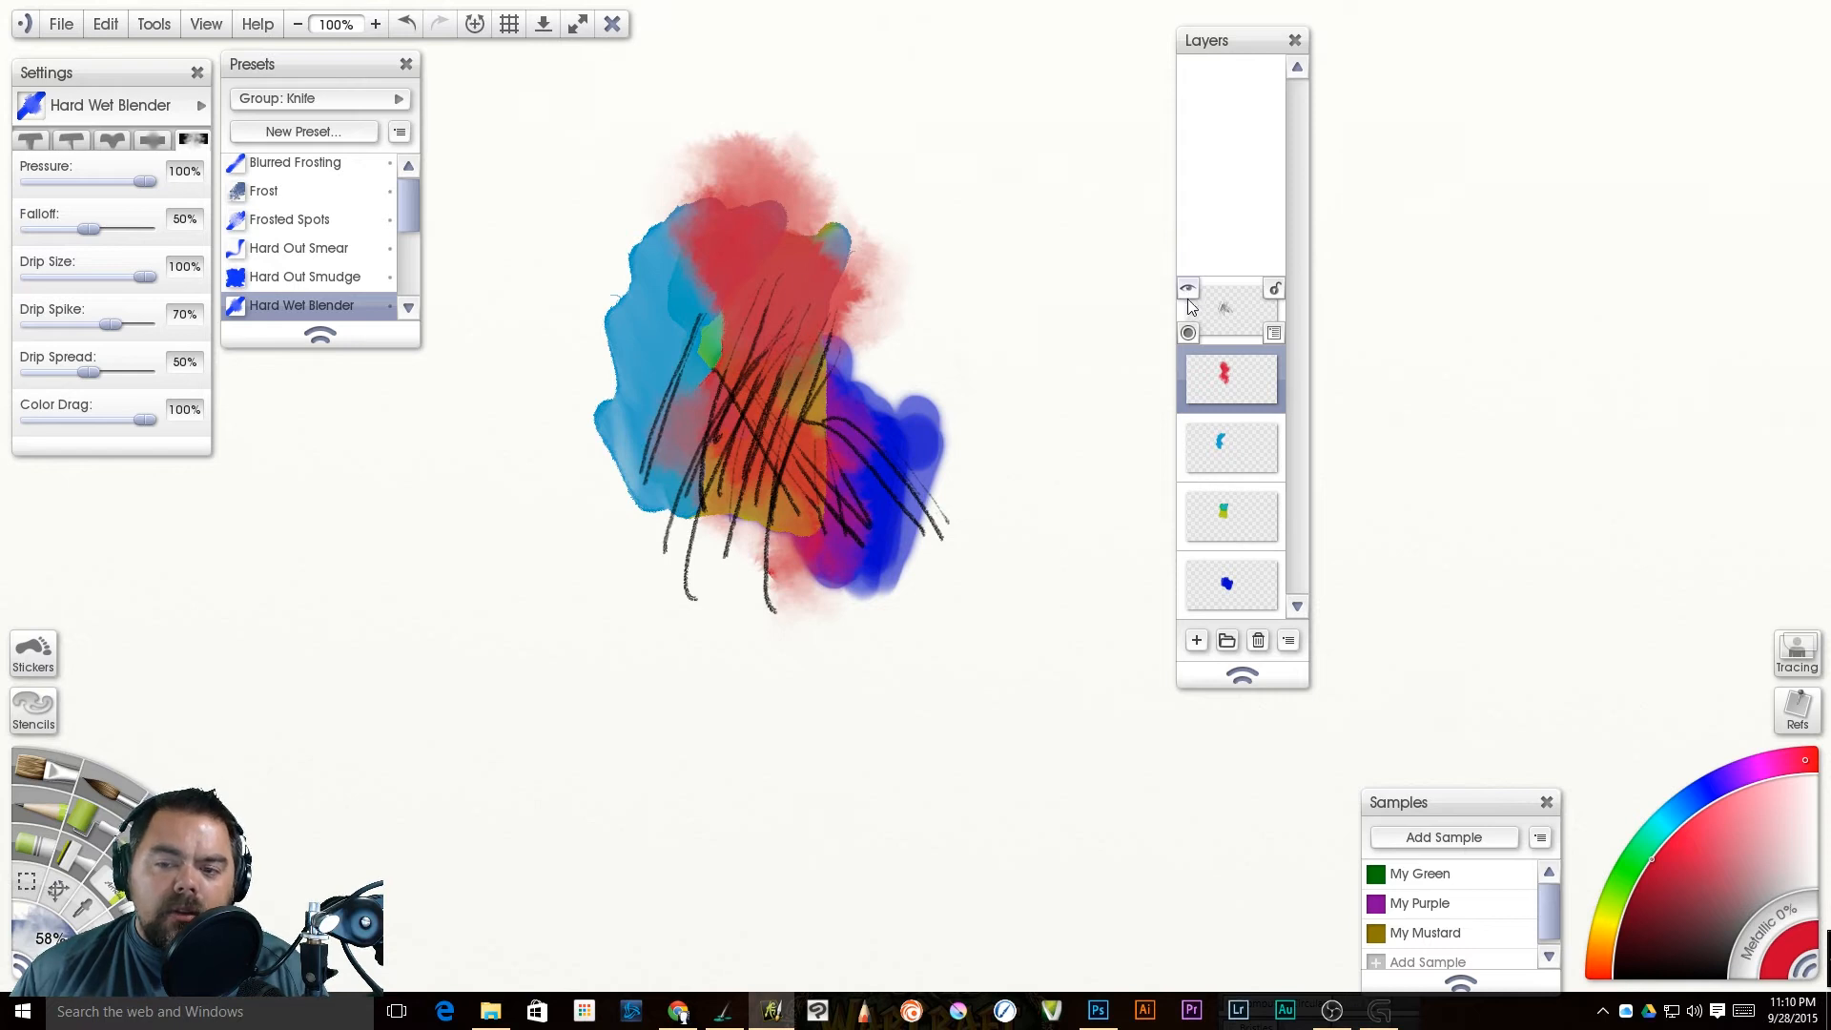
left_click(1187, 358)
left_click(1186, 358)
left_click(1187, 359)
left_click(1186, 358)
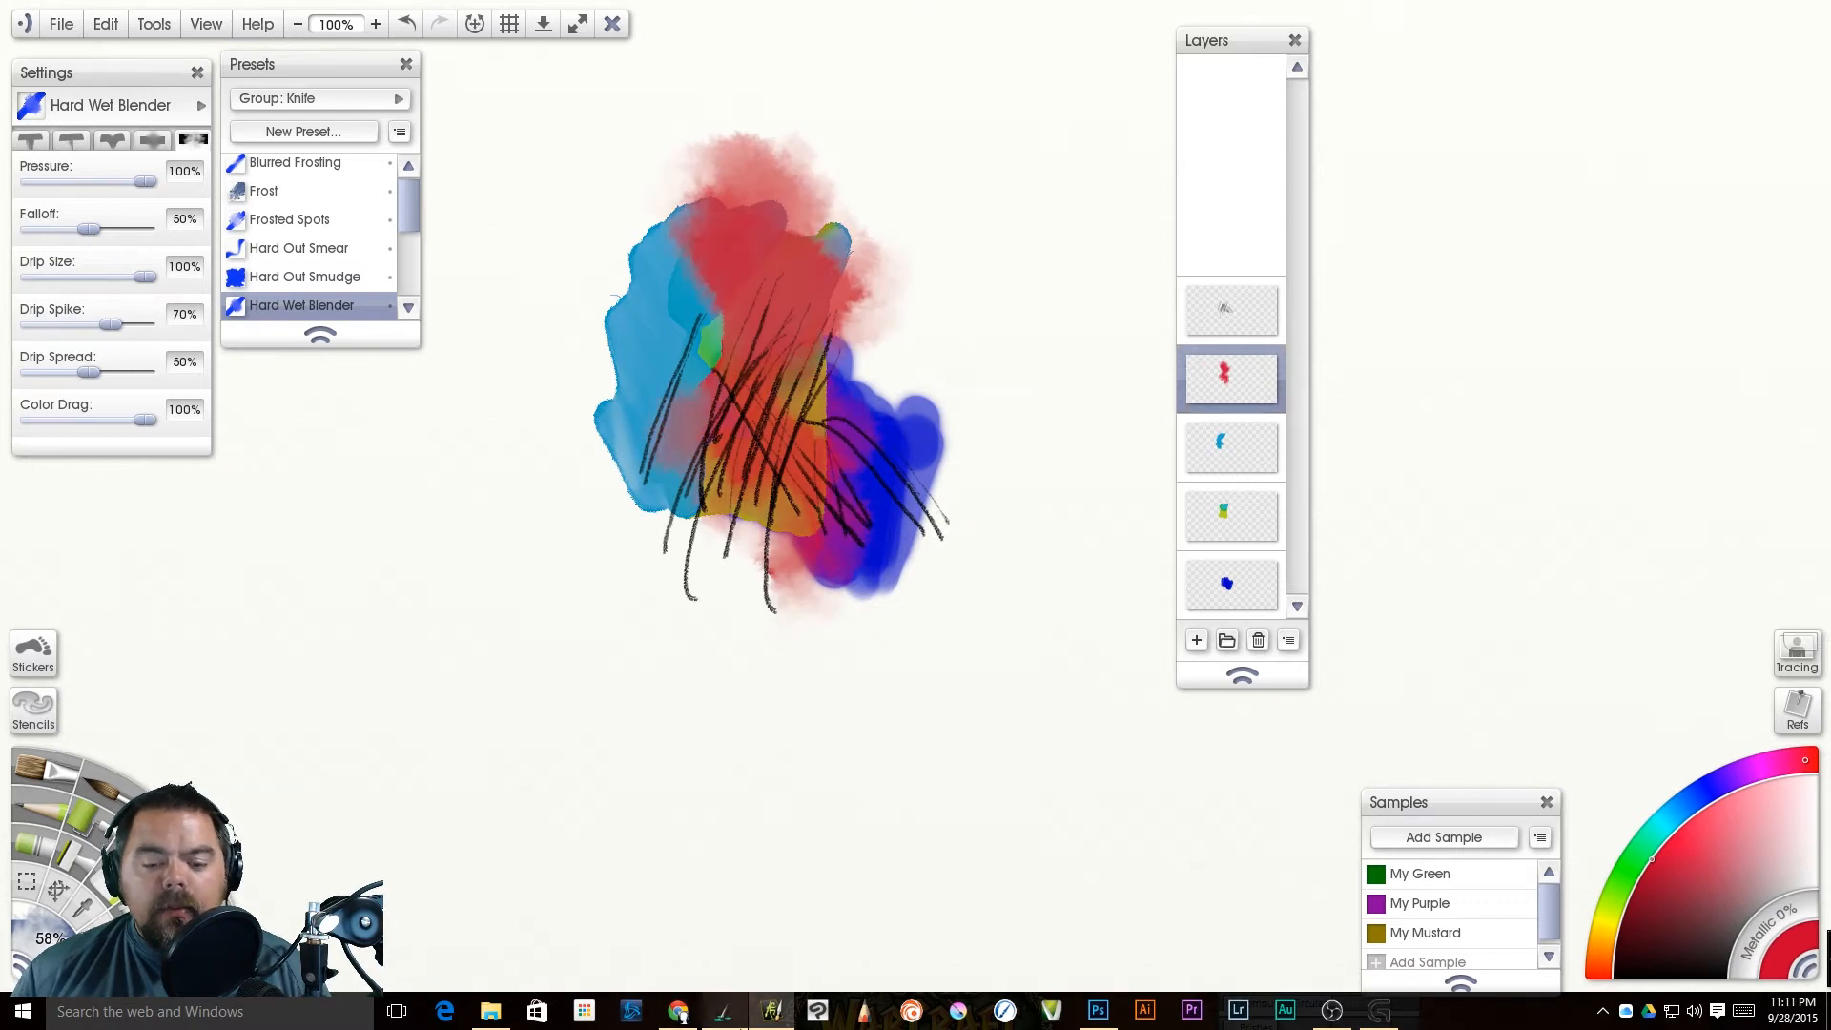
Step: Switch to Corel Painter and paint brown strokes with the Real Watercolor Light Bristle 2 brush near the canvas centre
left_click(723, 1011)
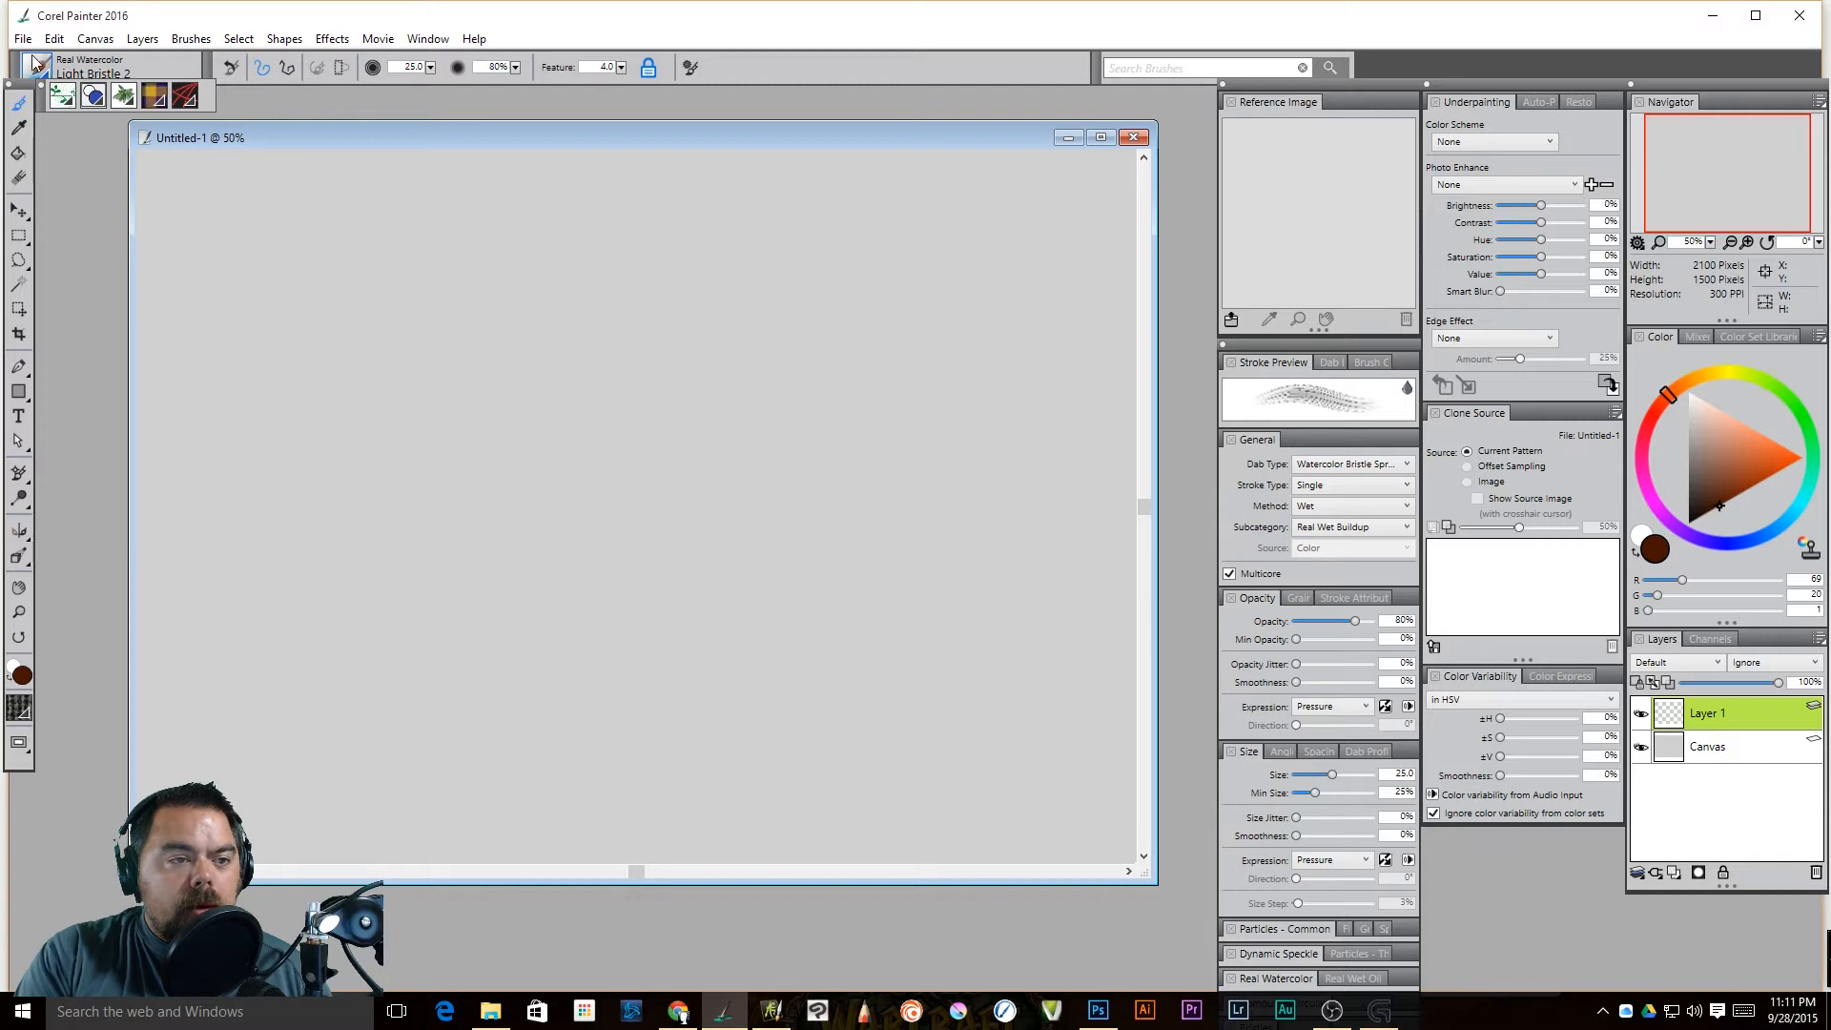
mouse_move(575, 358)
left_mouse_down()
mouse_move(544, 419)
mouse_move(549, 452)
mouse_move(599, 384)
mouse_move(544, 413)
left_mouse_up()
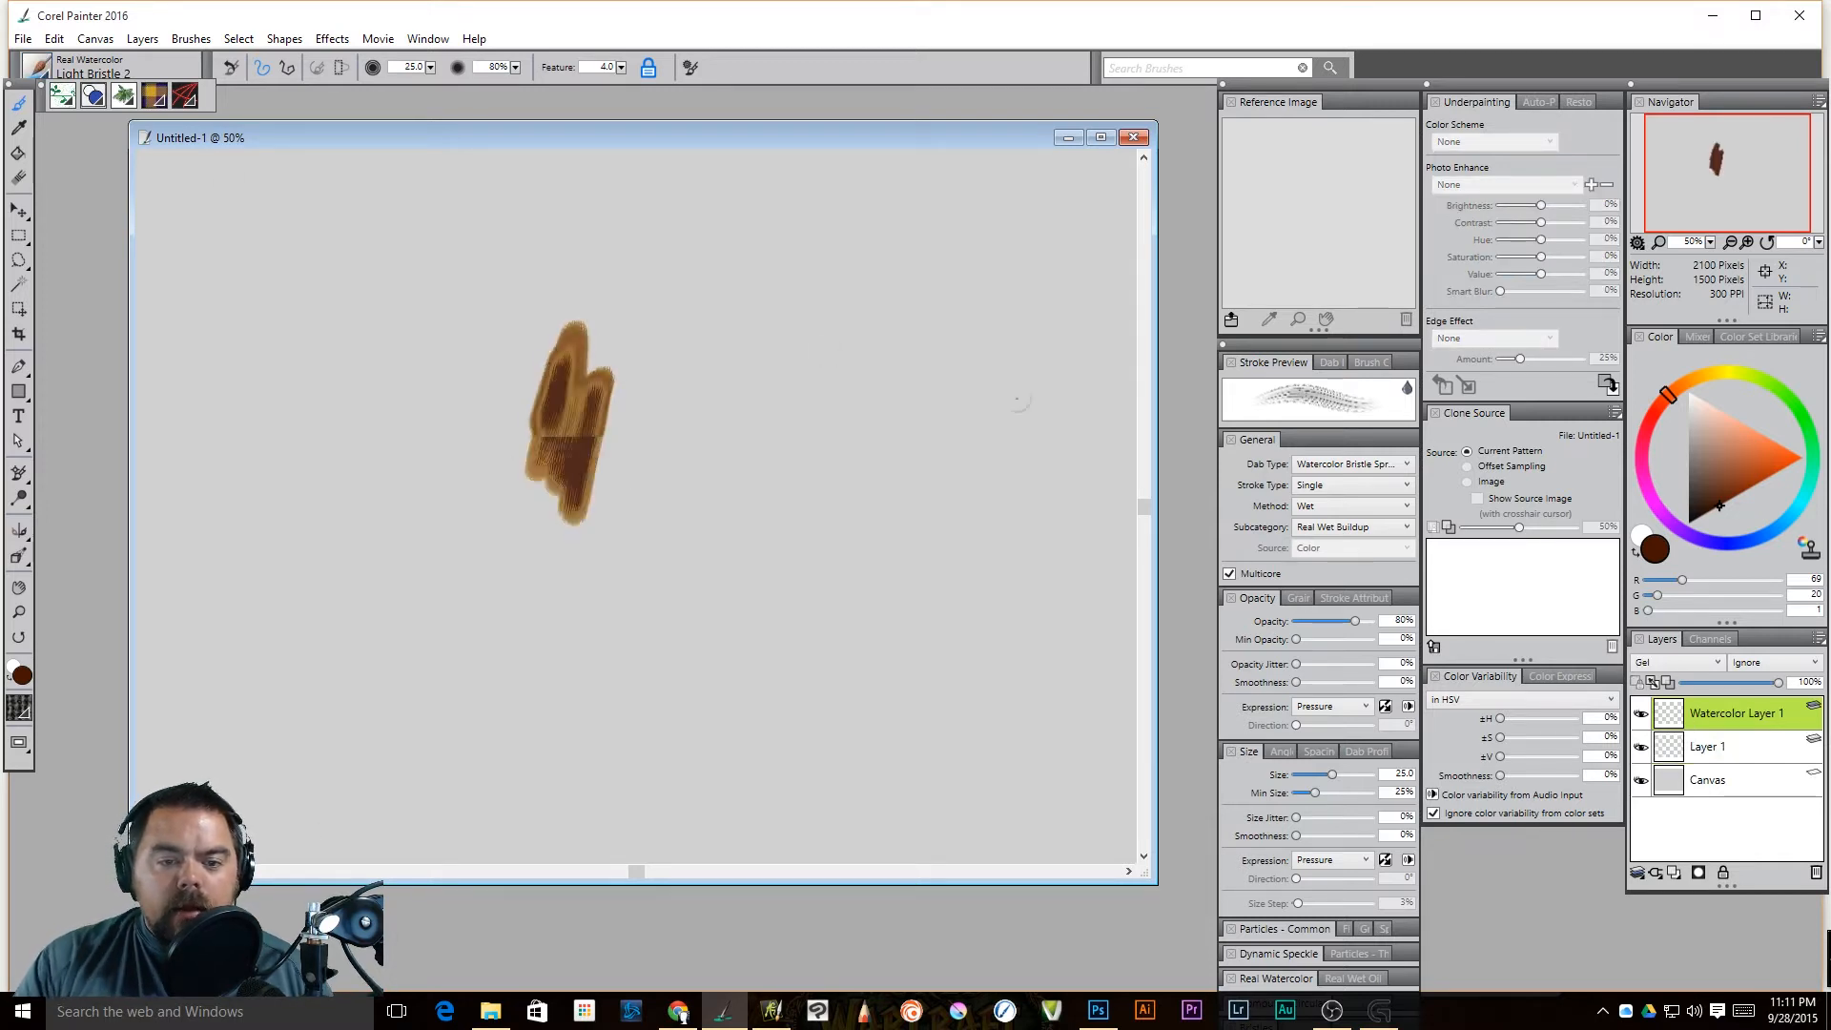
Step: Paint dark-green watercolor strokes overlapping the brown ones, starting from Layer 1, and toggle the visibility of the green strokes' layer off and on
left_click_drag(1728, 370, 1767, 387)
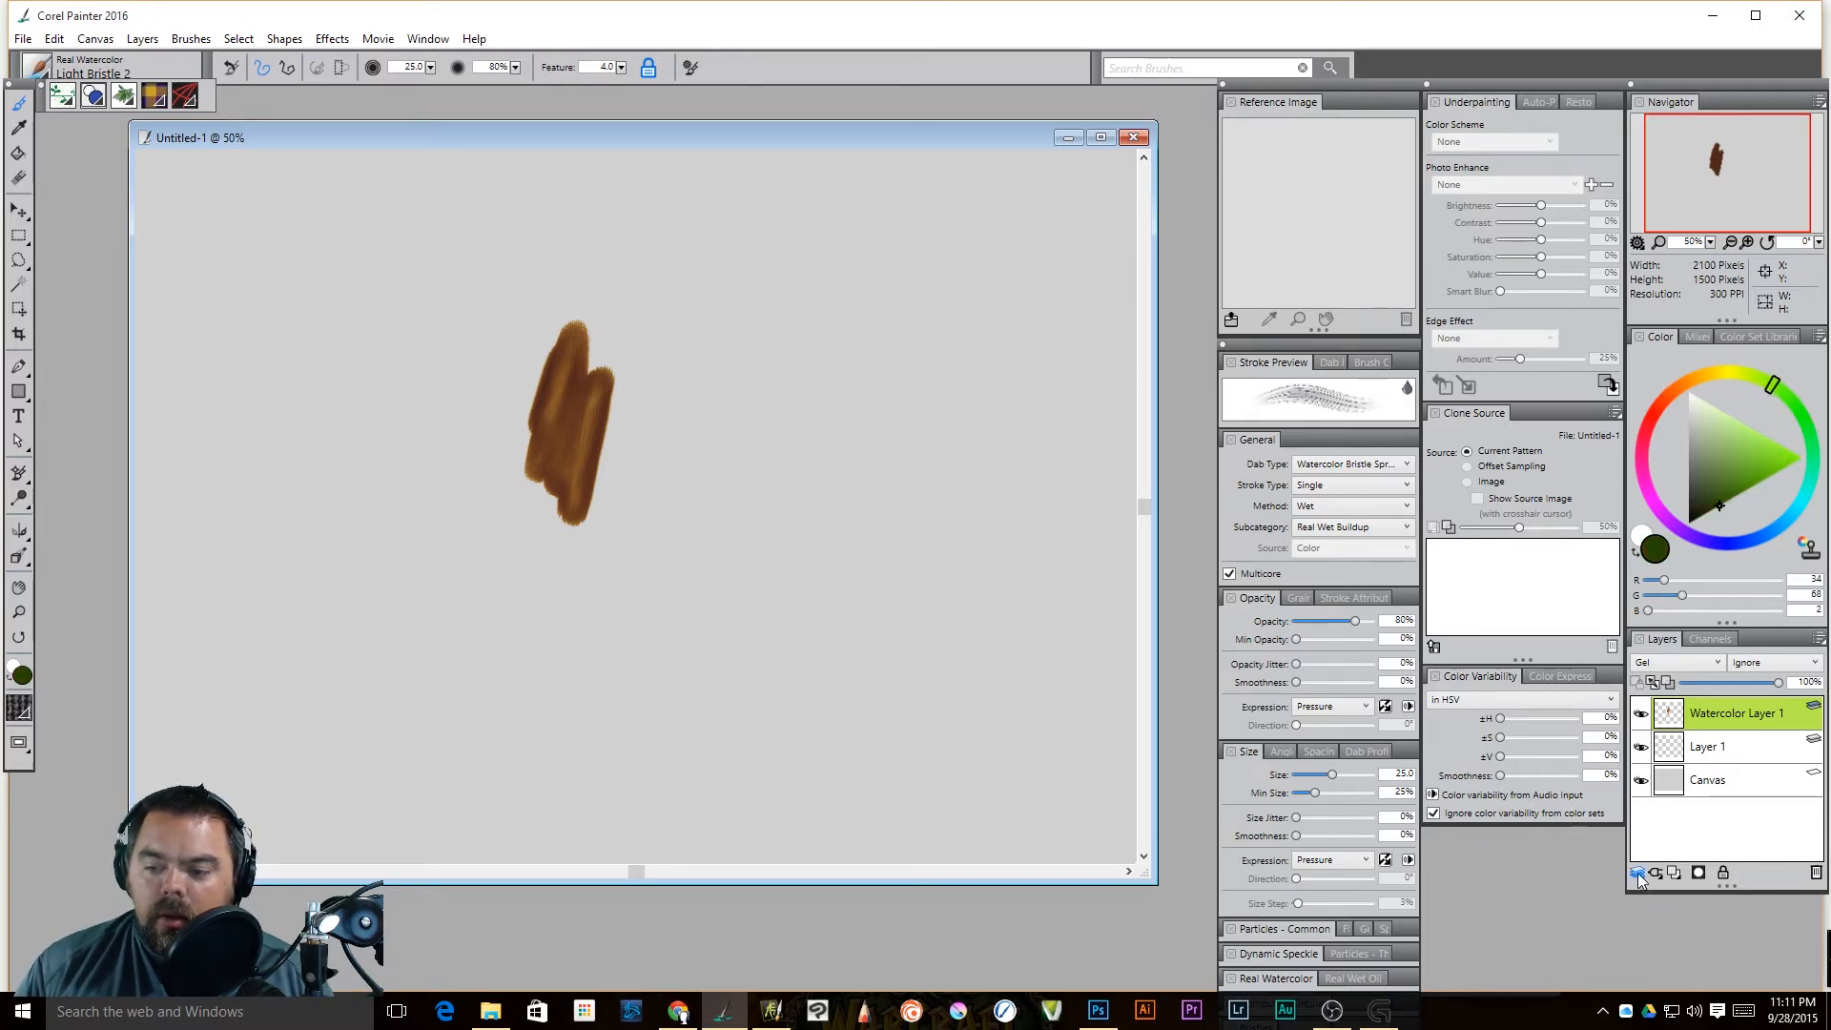
left_click(1712, 752)
mouse_move(647, 422)
left_mouse_down()
mouse_move(659, 375)
mouse_move(597, 436)
mouse_move(588, 404)
mouse_move(559, 425)
mouse_move(587, 300)
mouse_move(536, 339)
mouse_move(586, 289)
left_mouse_up()
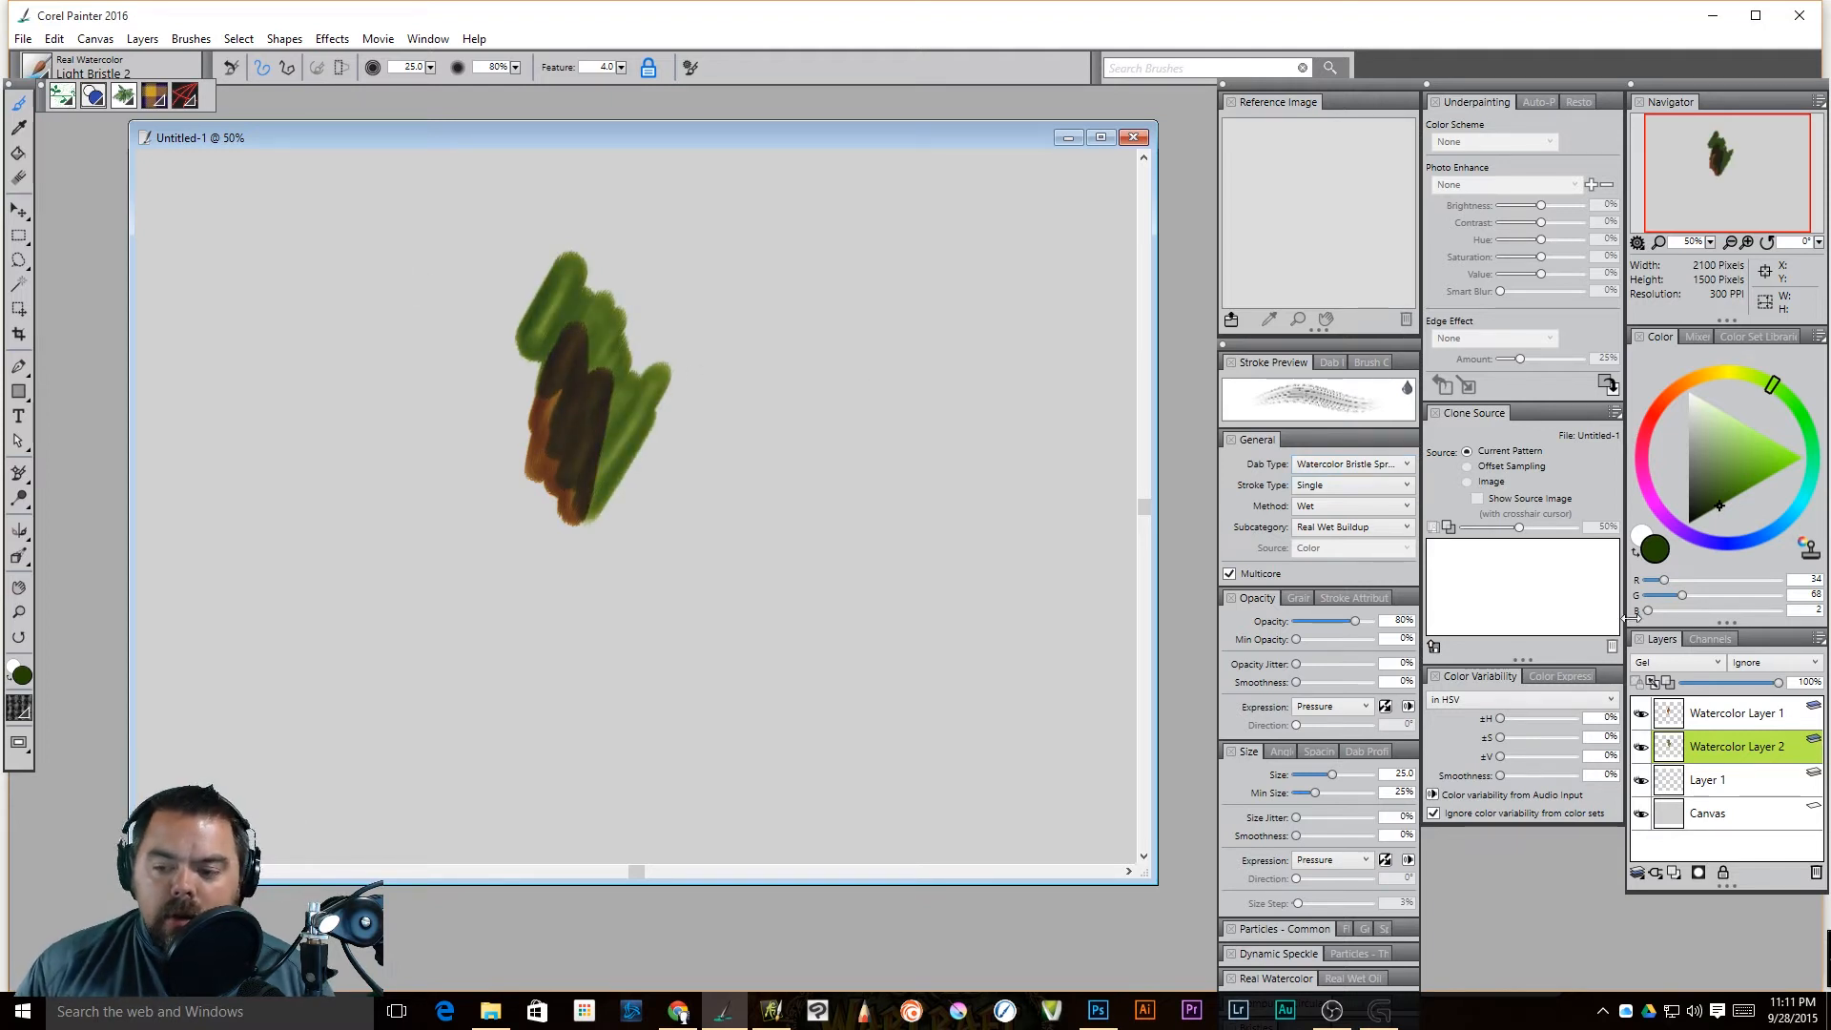
left_click(1641, 748)
left_click(1641, 747)
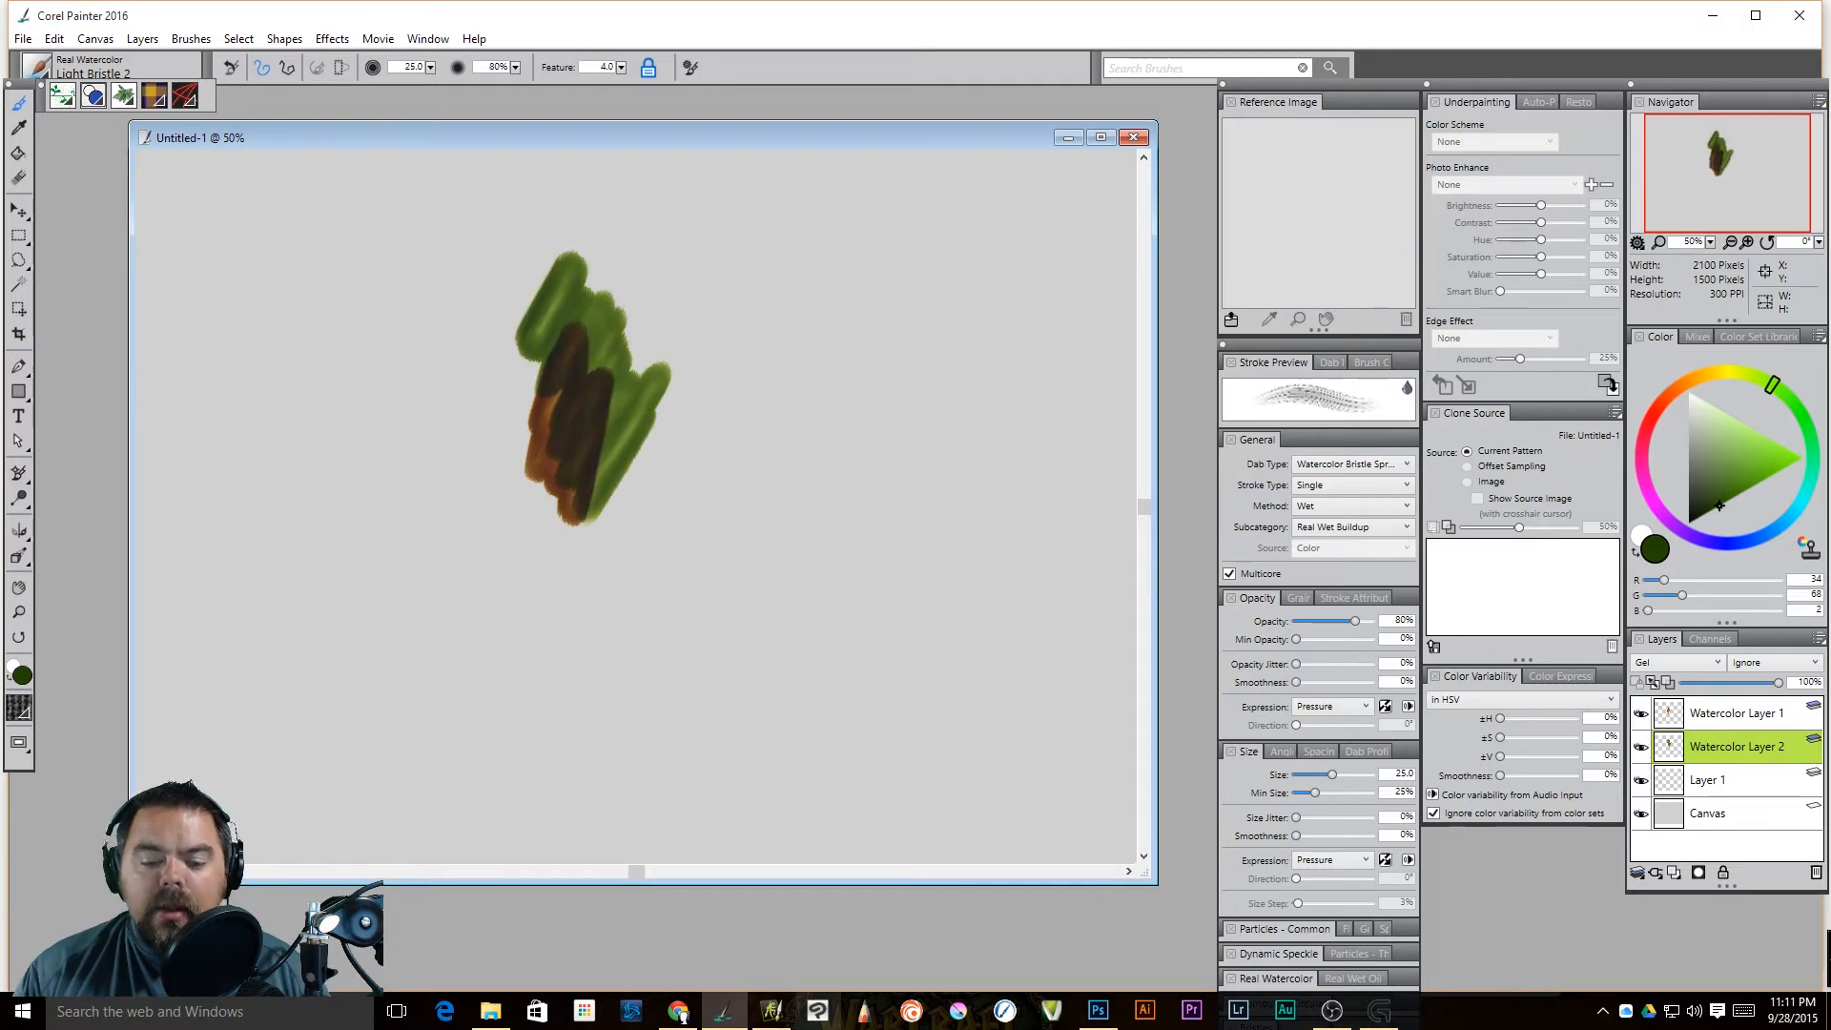
Step: Switch to Photoshop
left_click(1088, 1011)
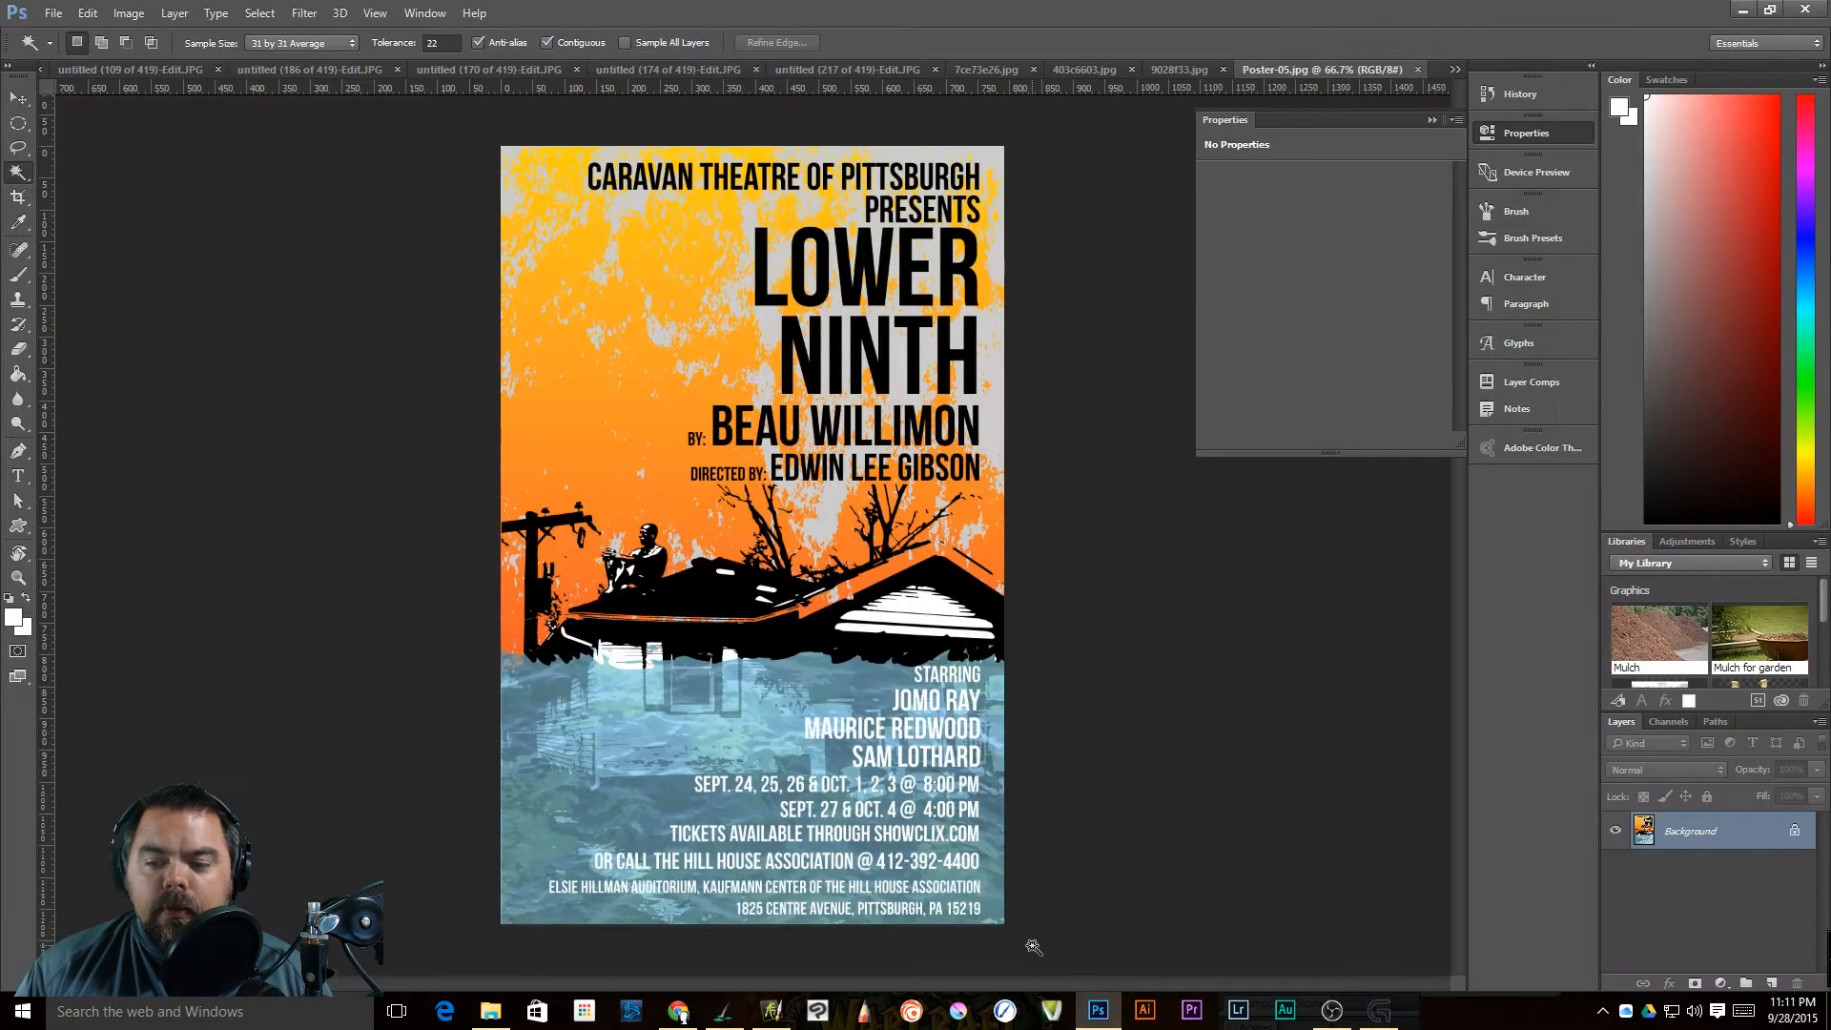
left_click(65, 19)
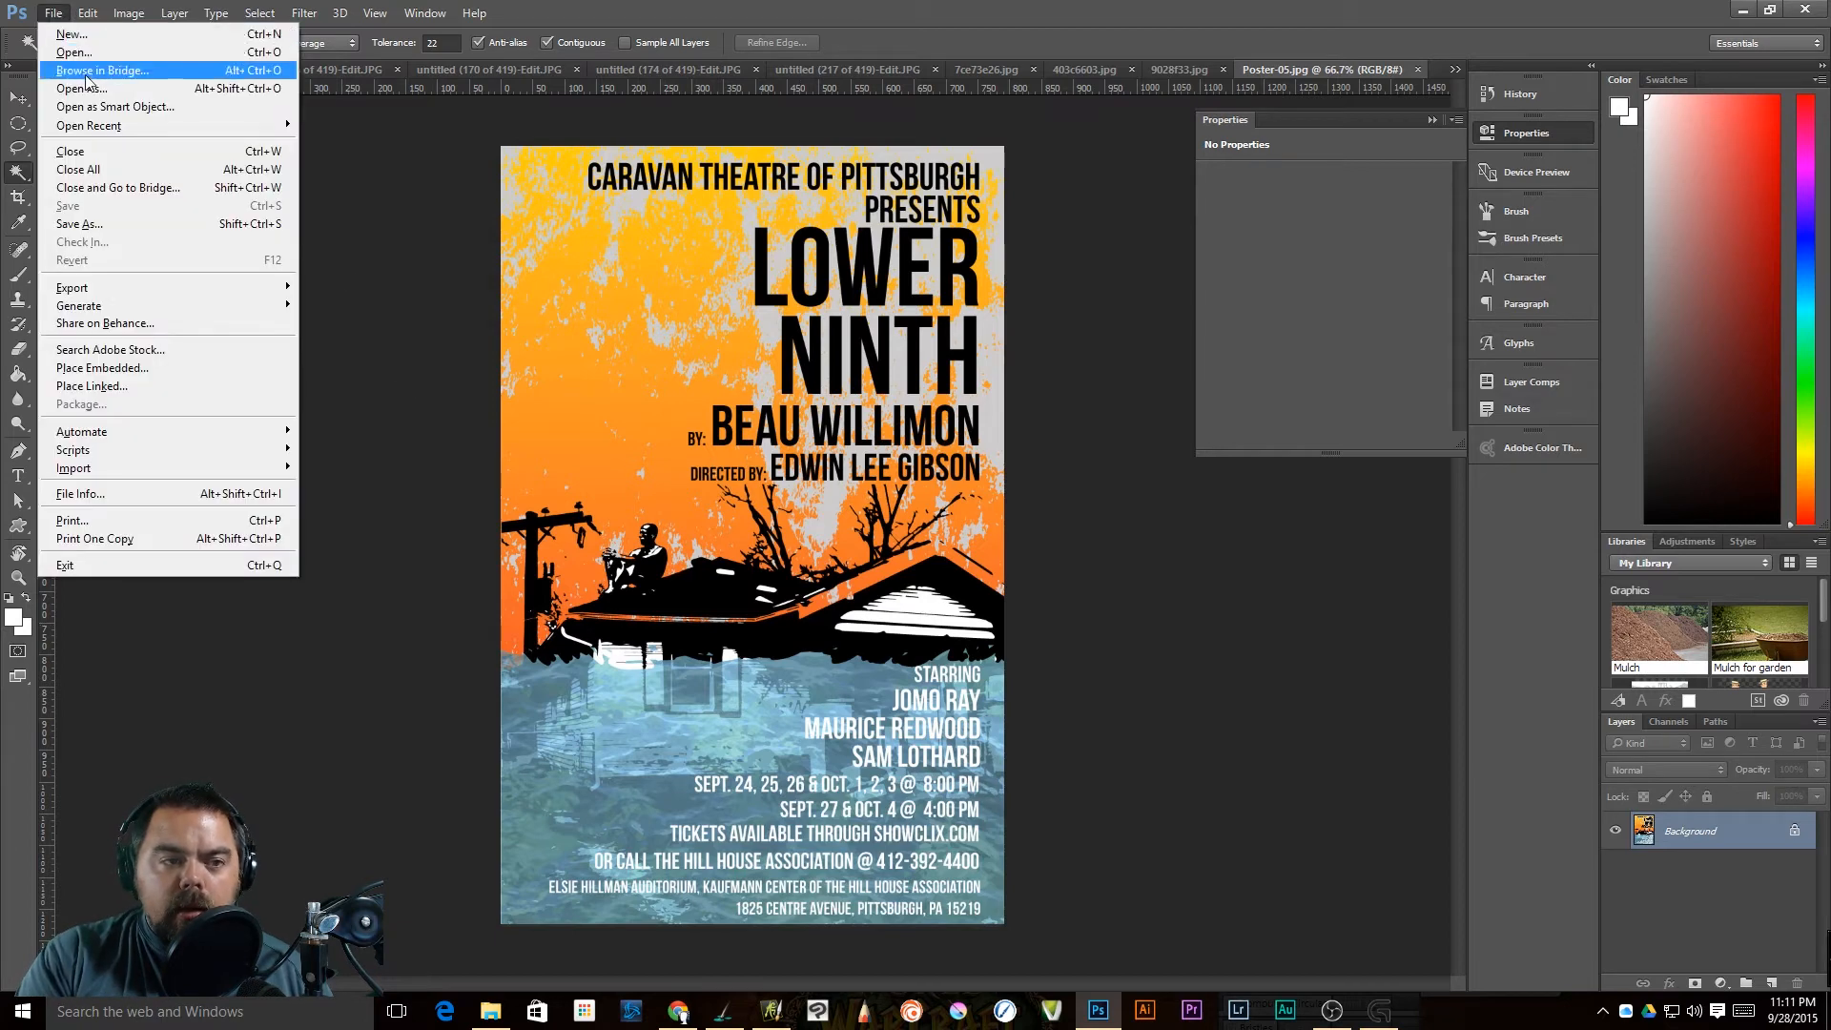
left_click(79, 35)
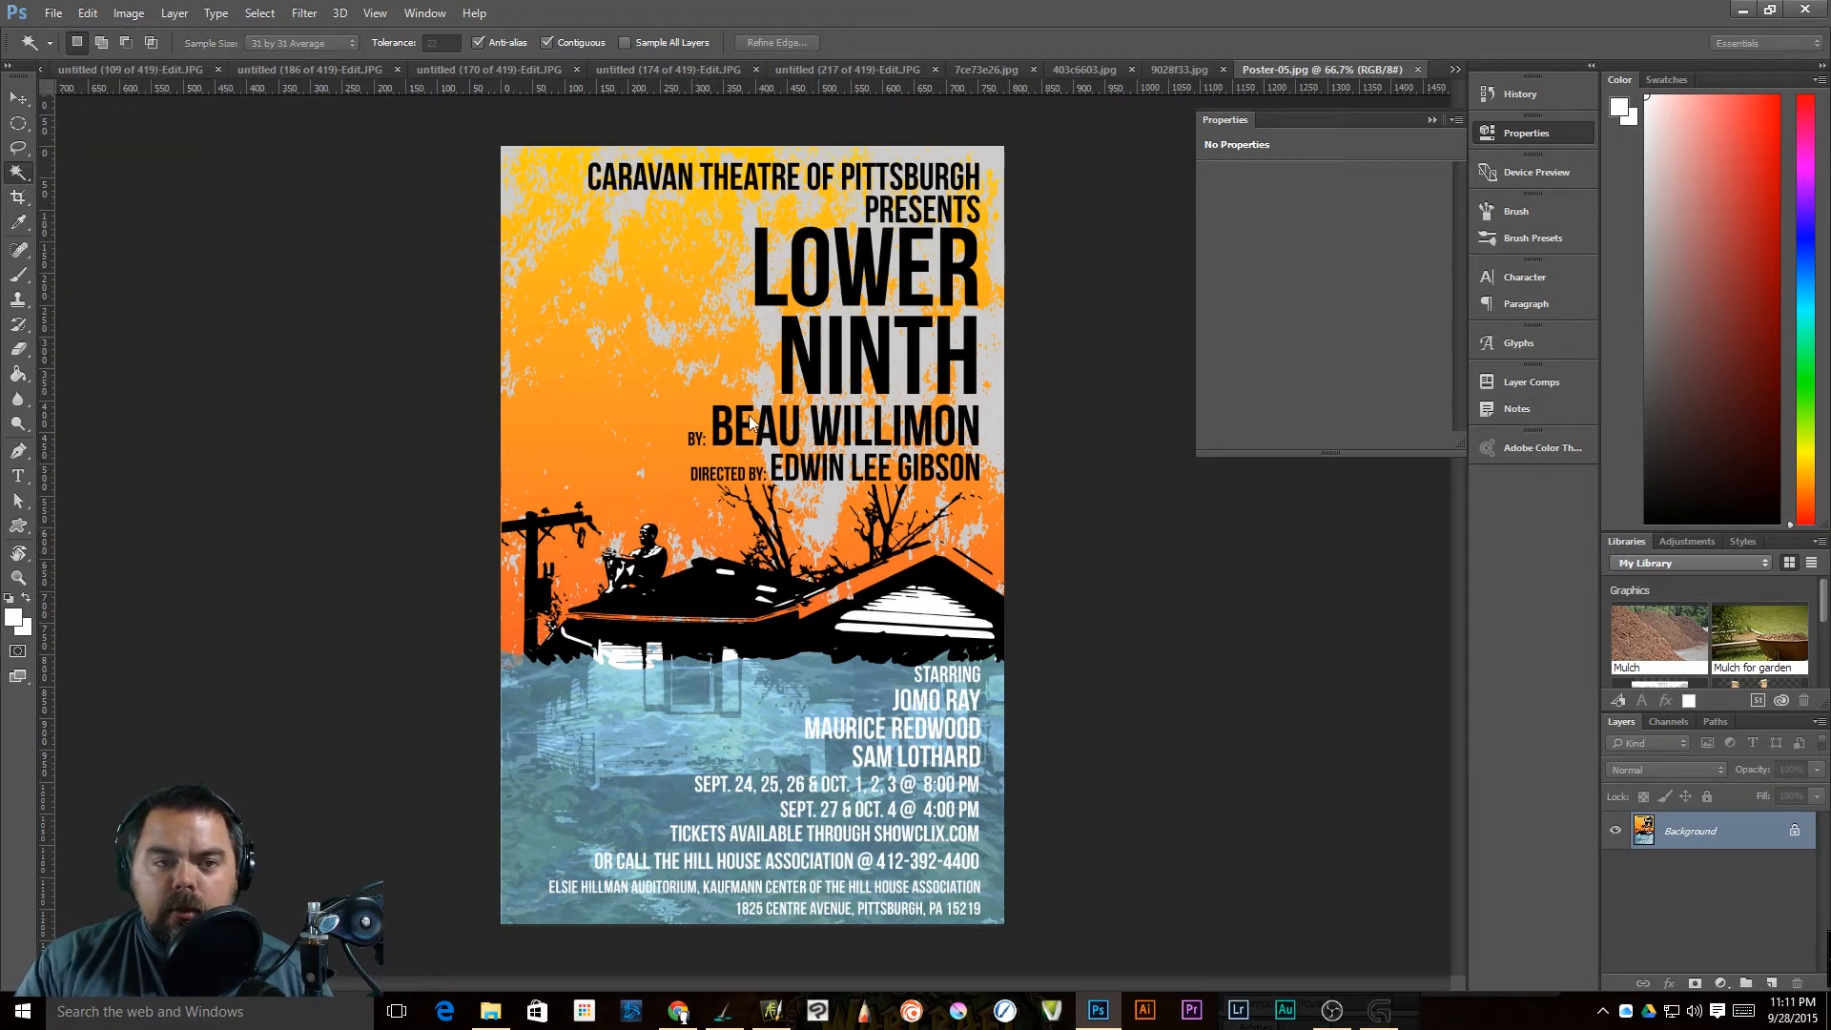
left_click(63, 17)
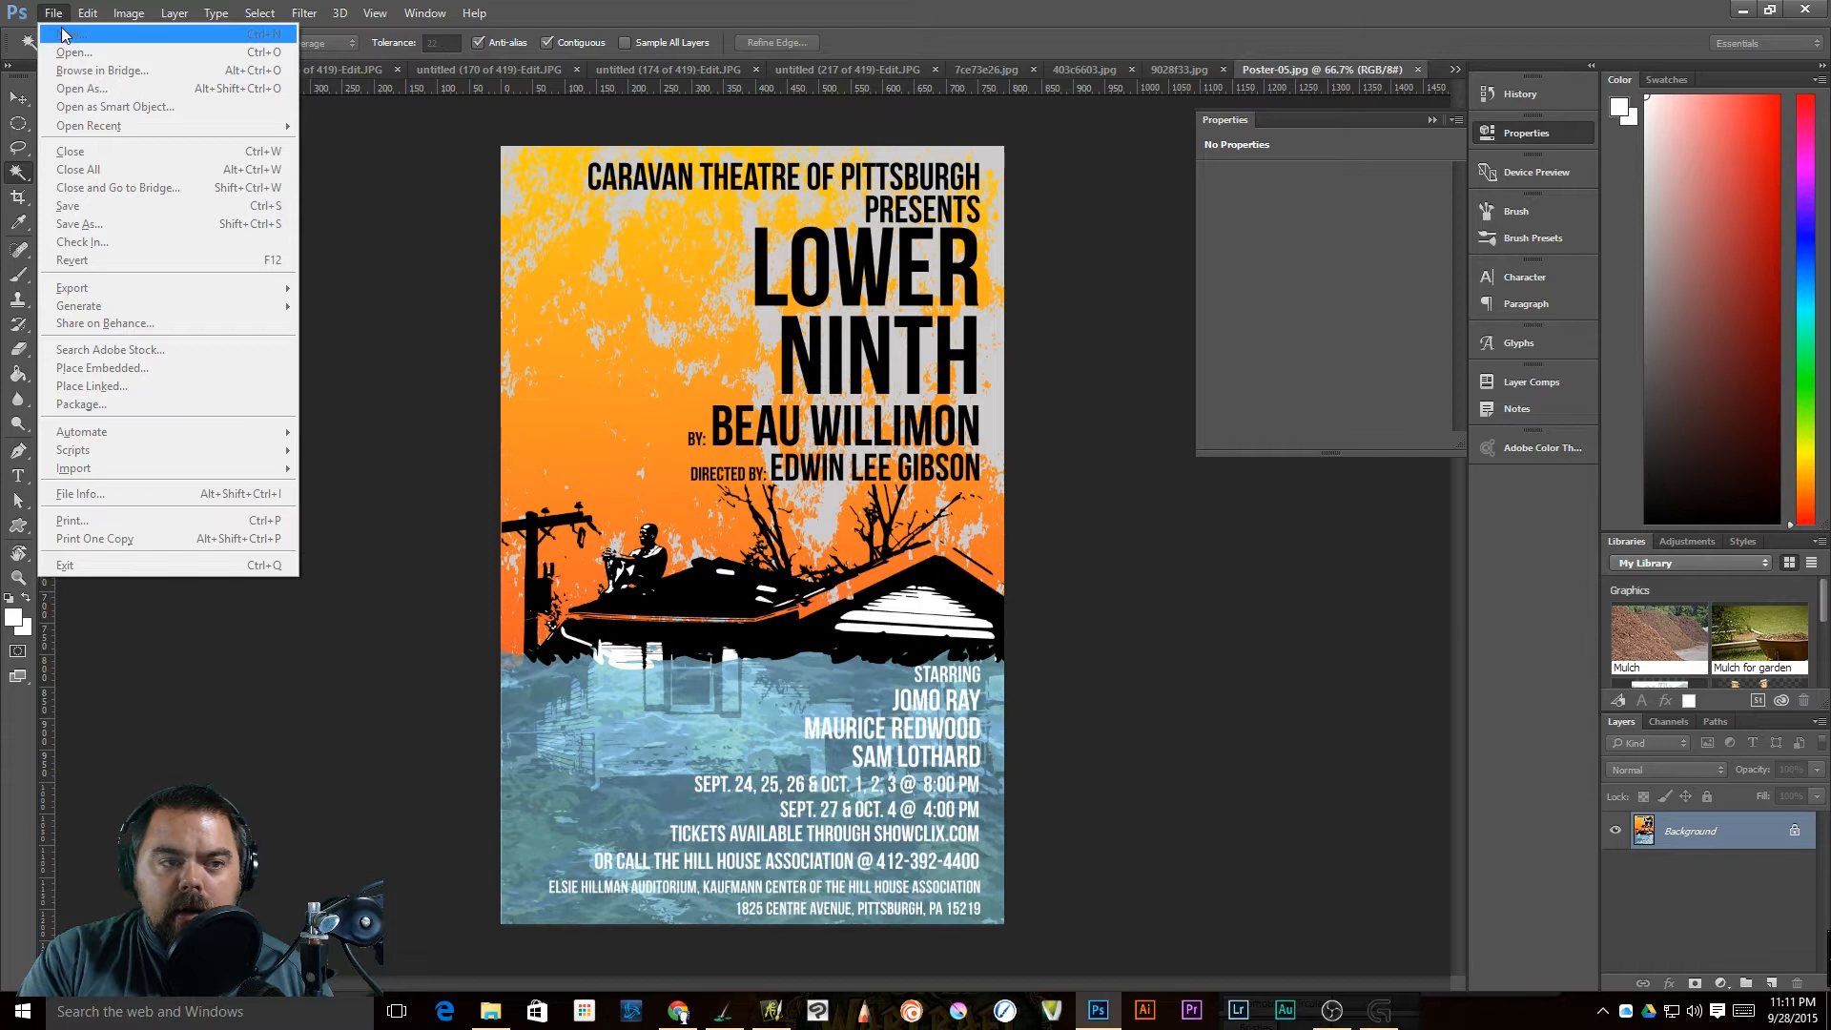
left_click(362, 269)
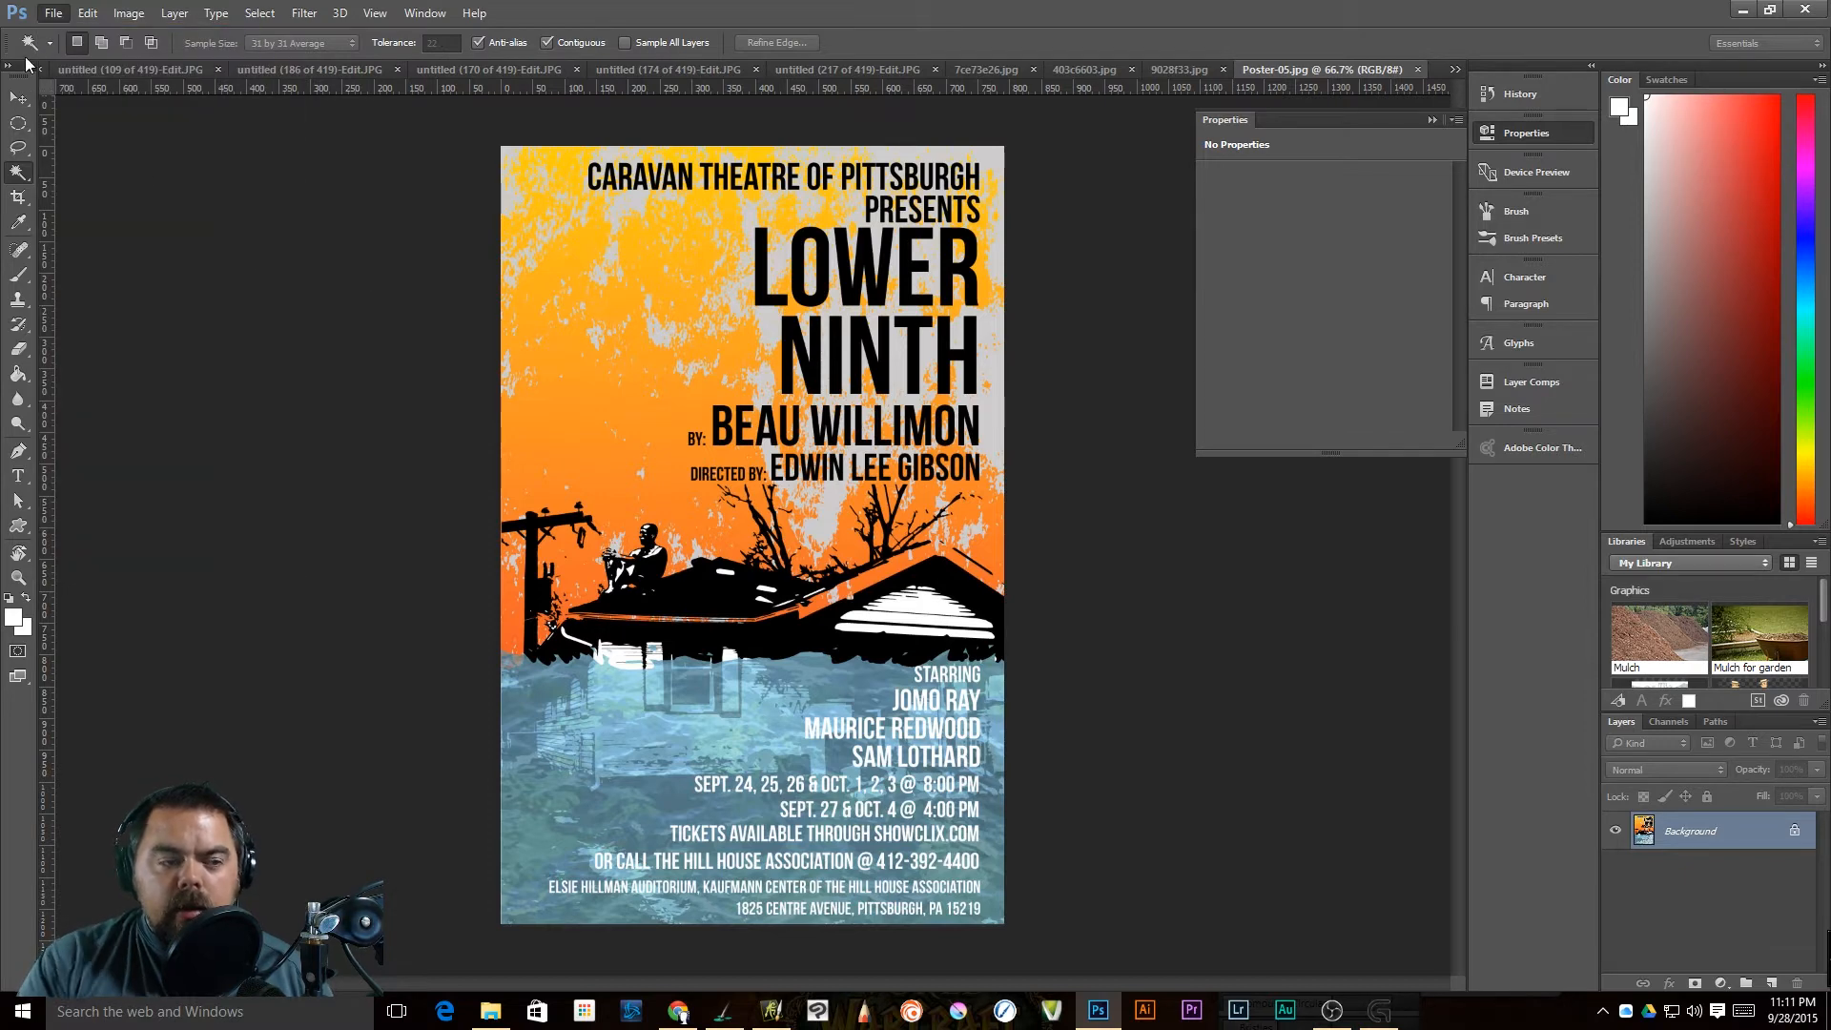
left_click(54, 13)
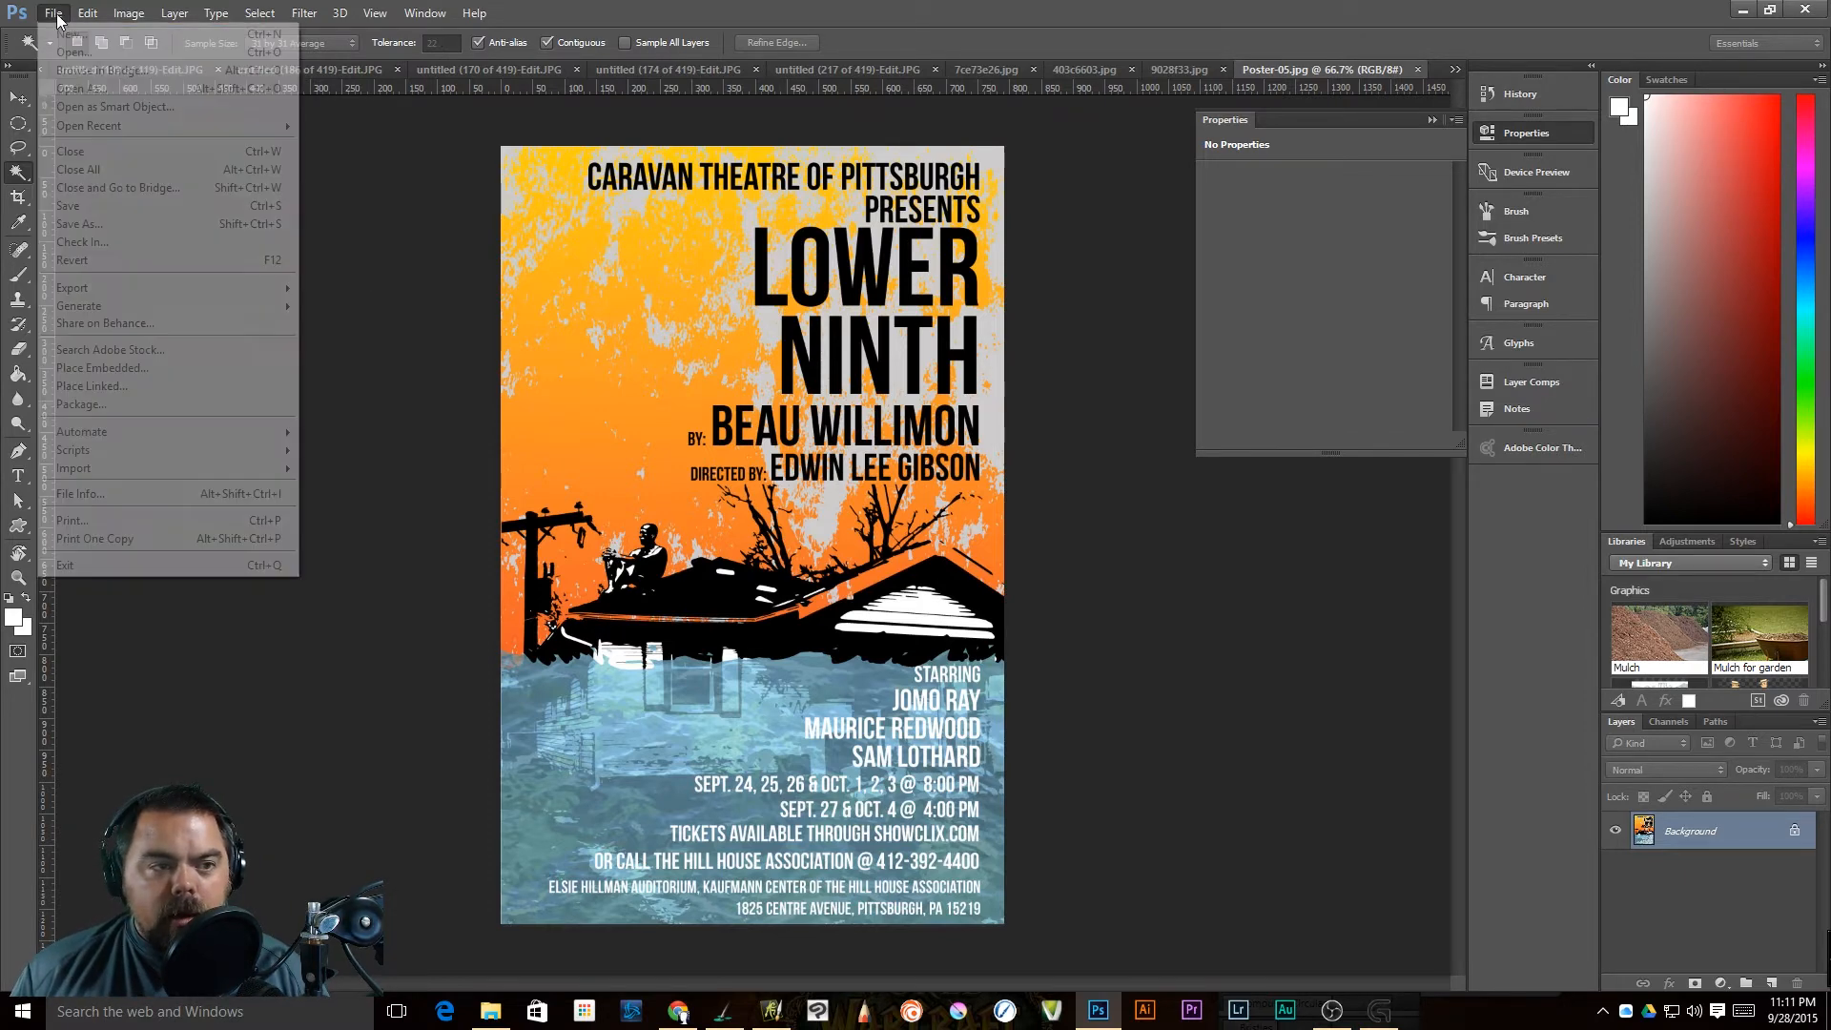
left_click(380, 229)
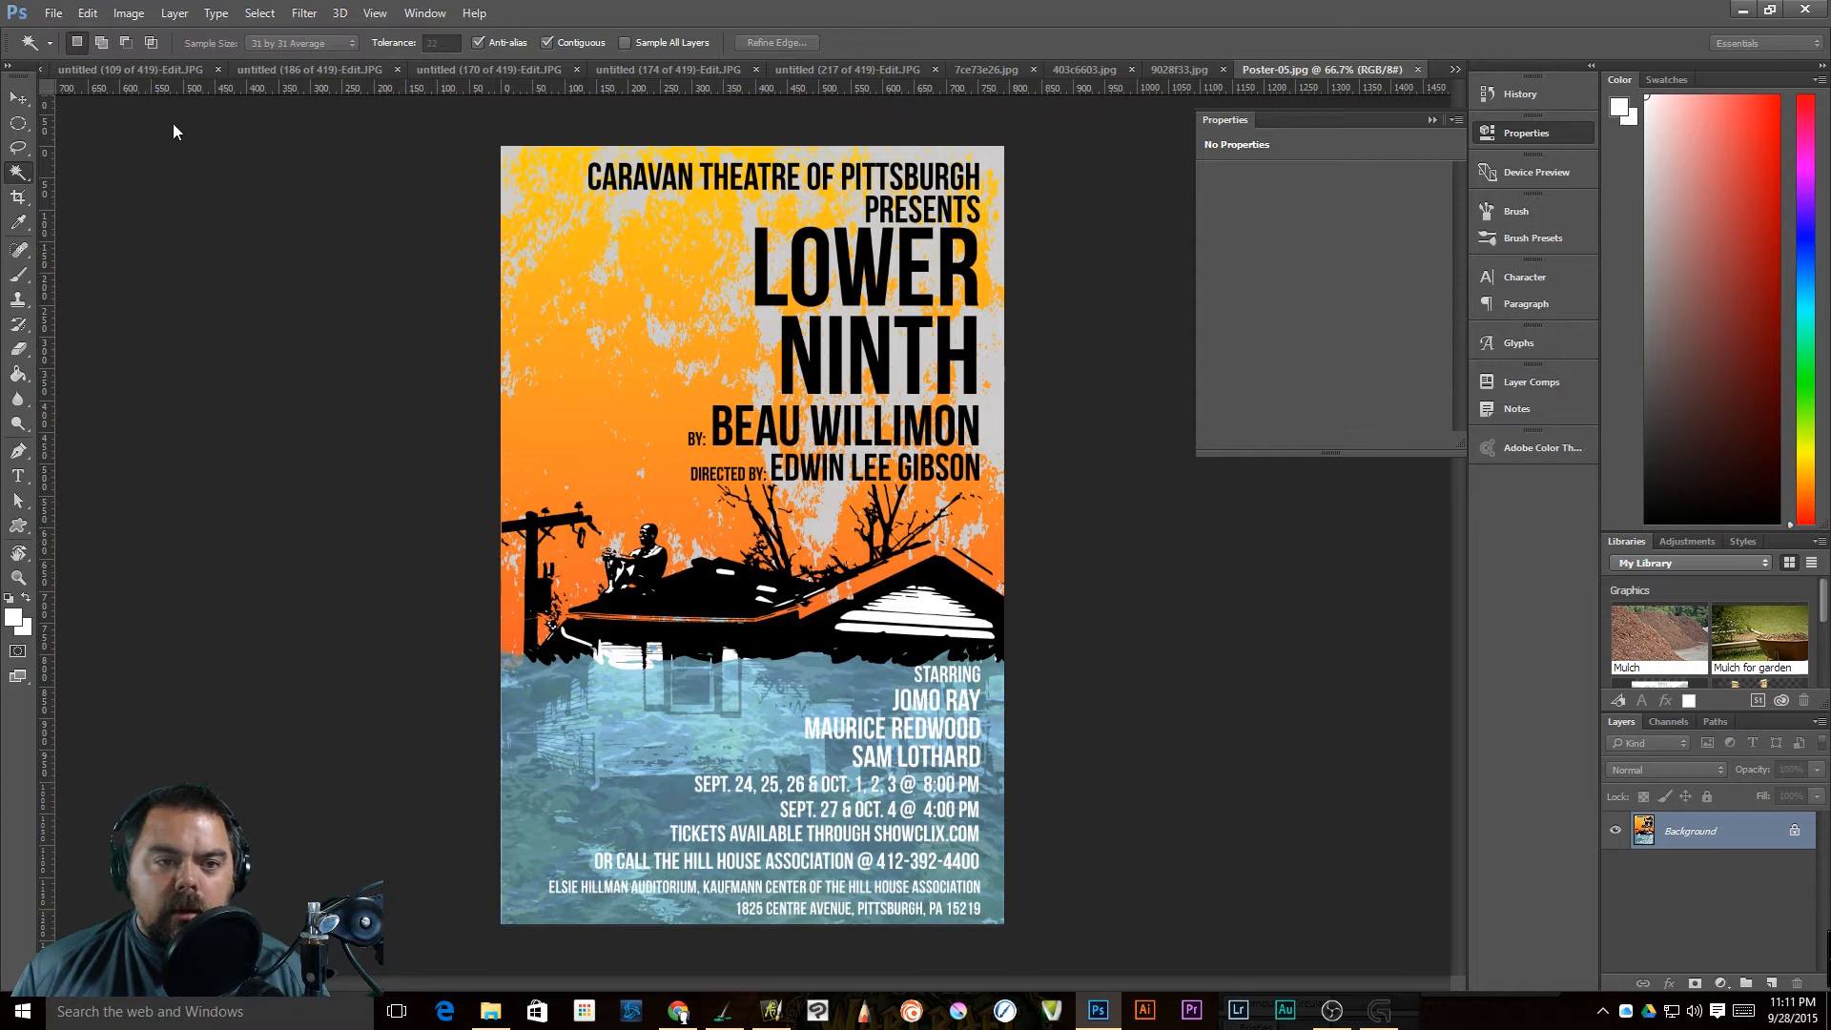
Step: Create a U.S. Paper Letter document, 8.5 × 11 inches at 300 pixels/inch, and brush a dark-red scribble on its Background layer
key("ctrl+n")
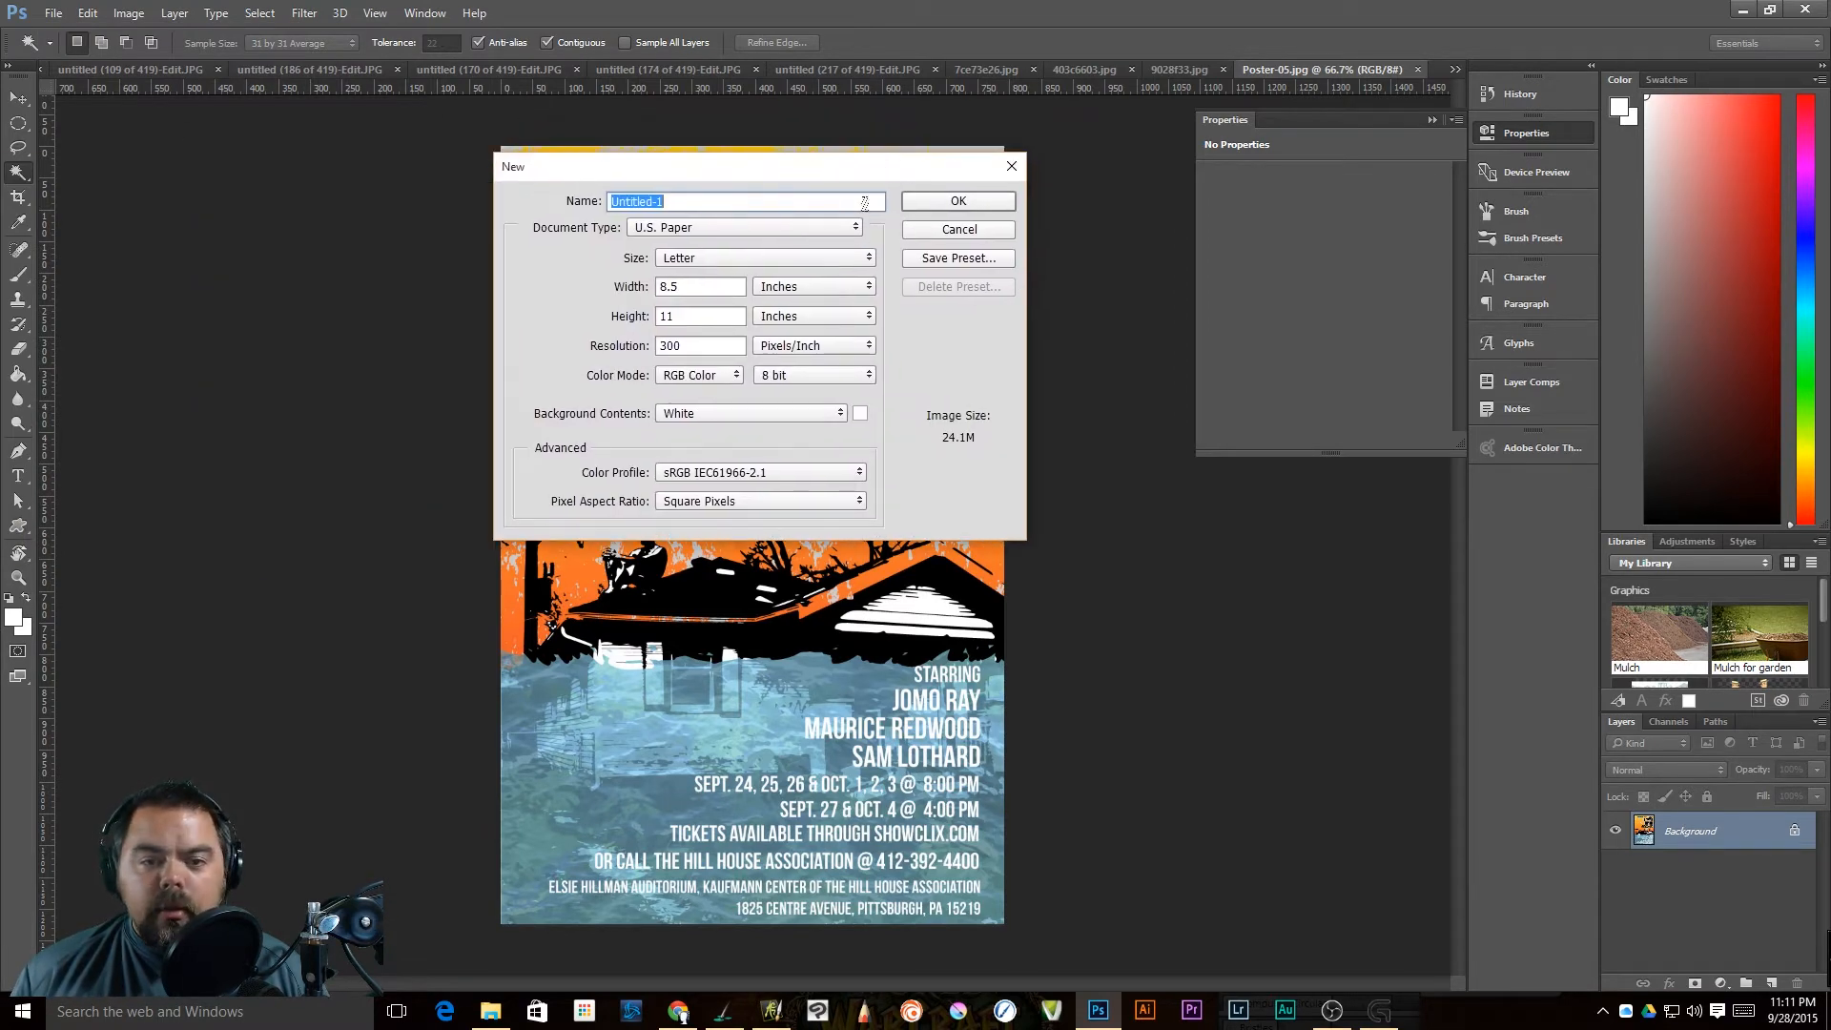
left_click(967, 227)
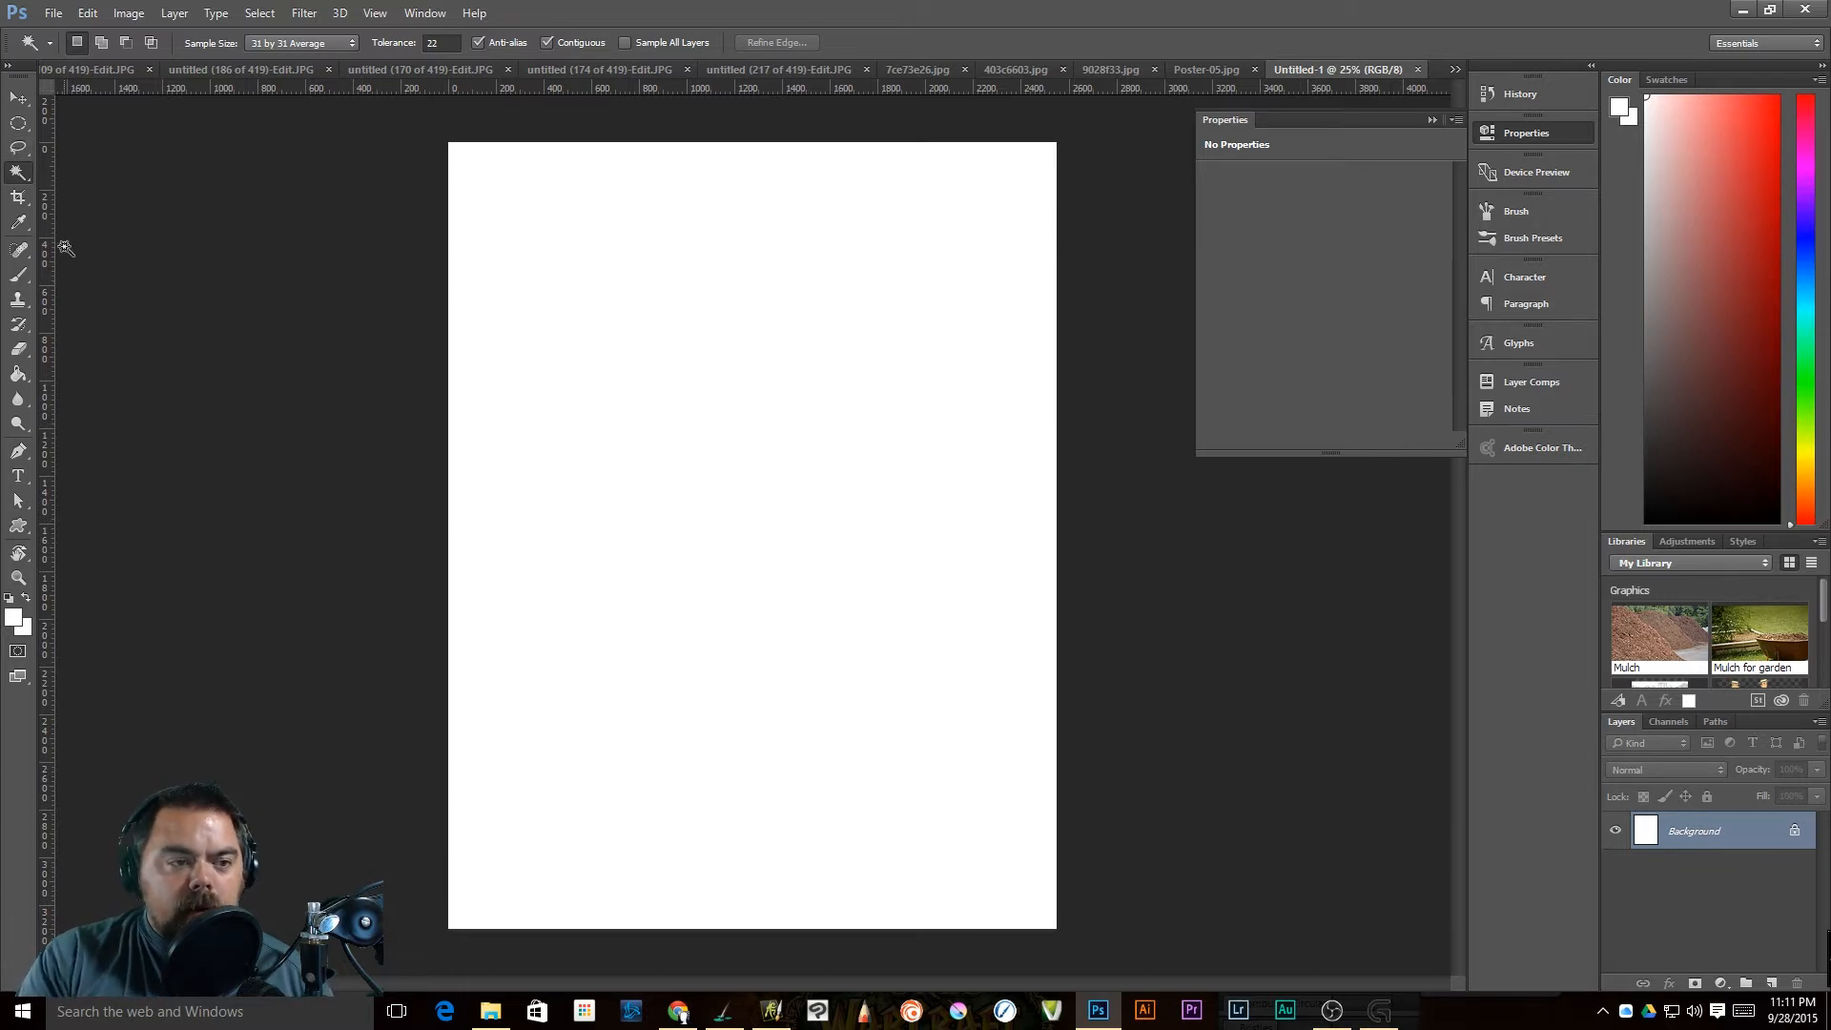
left_click(18, 275)
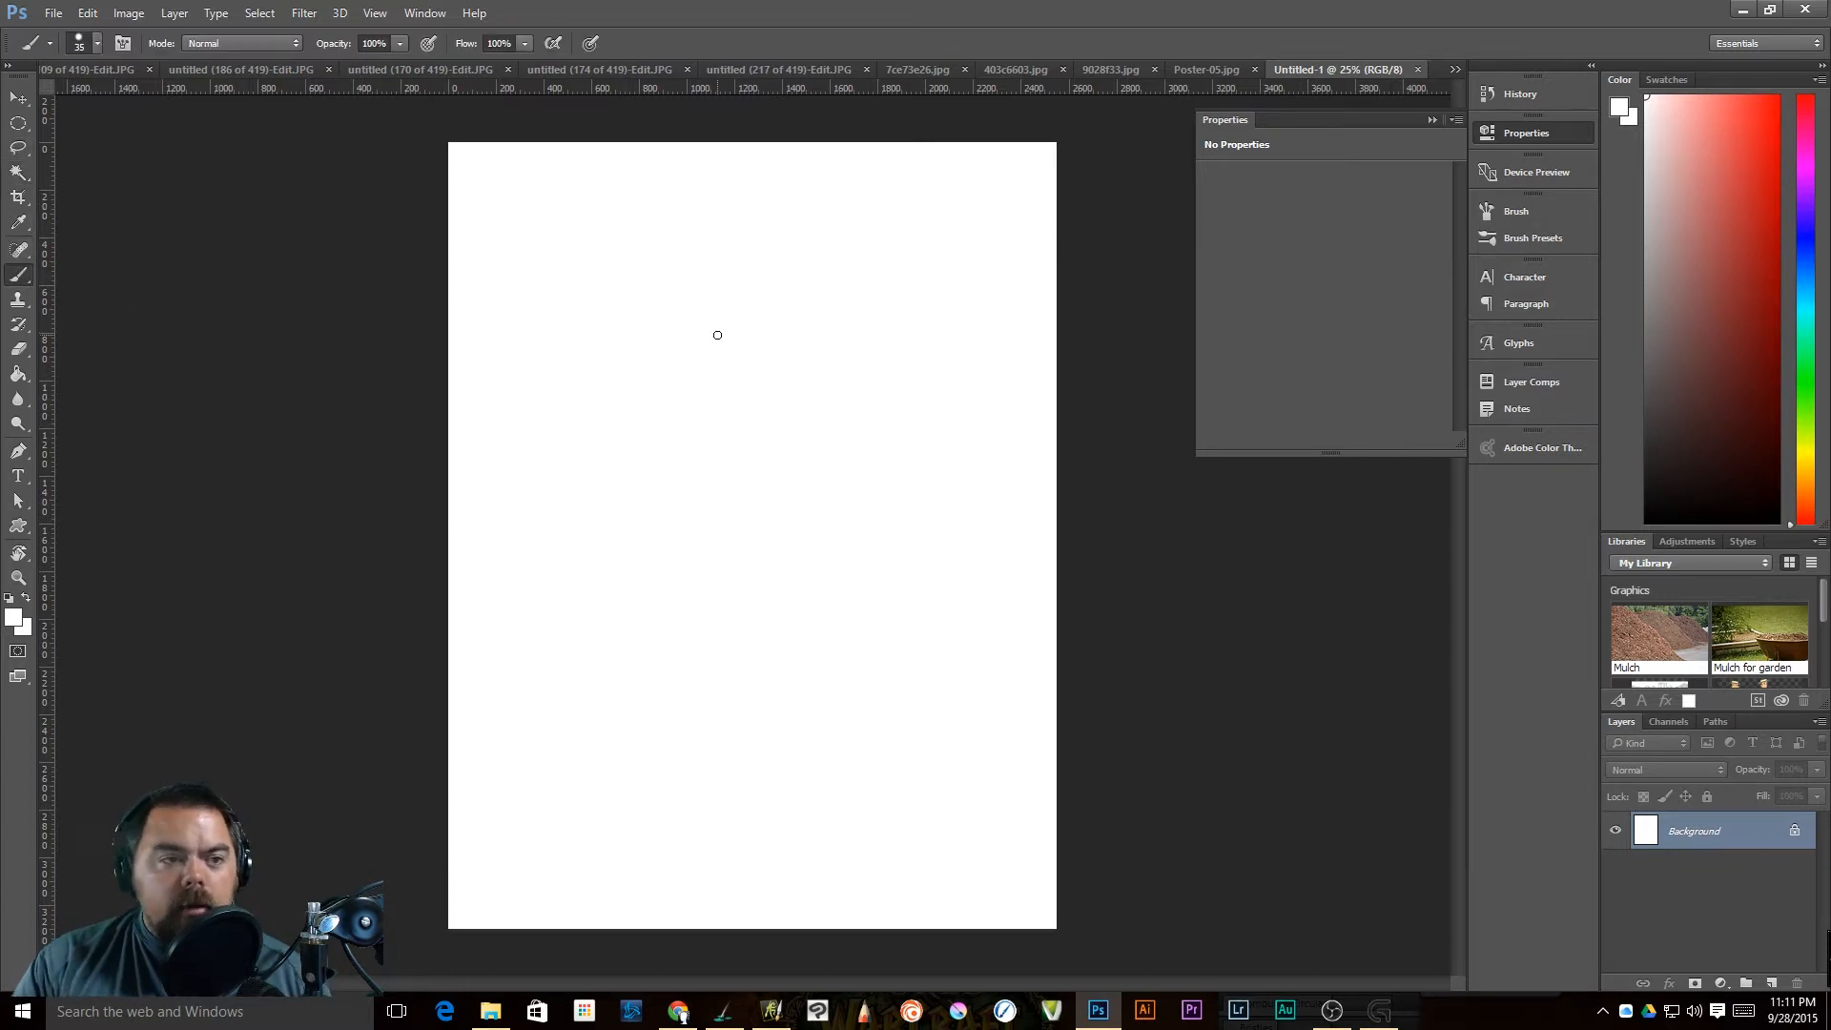
left_click(728, 374)
left_click(1778, 297)
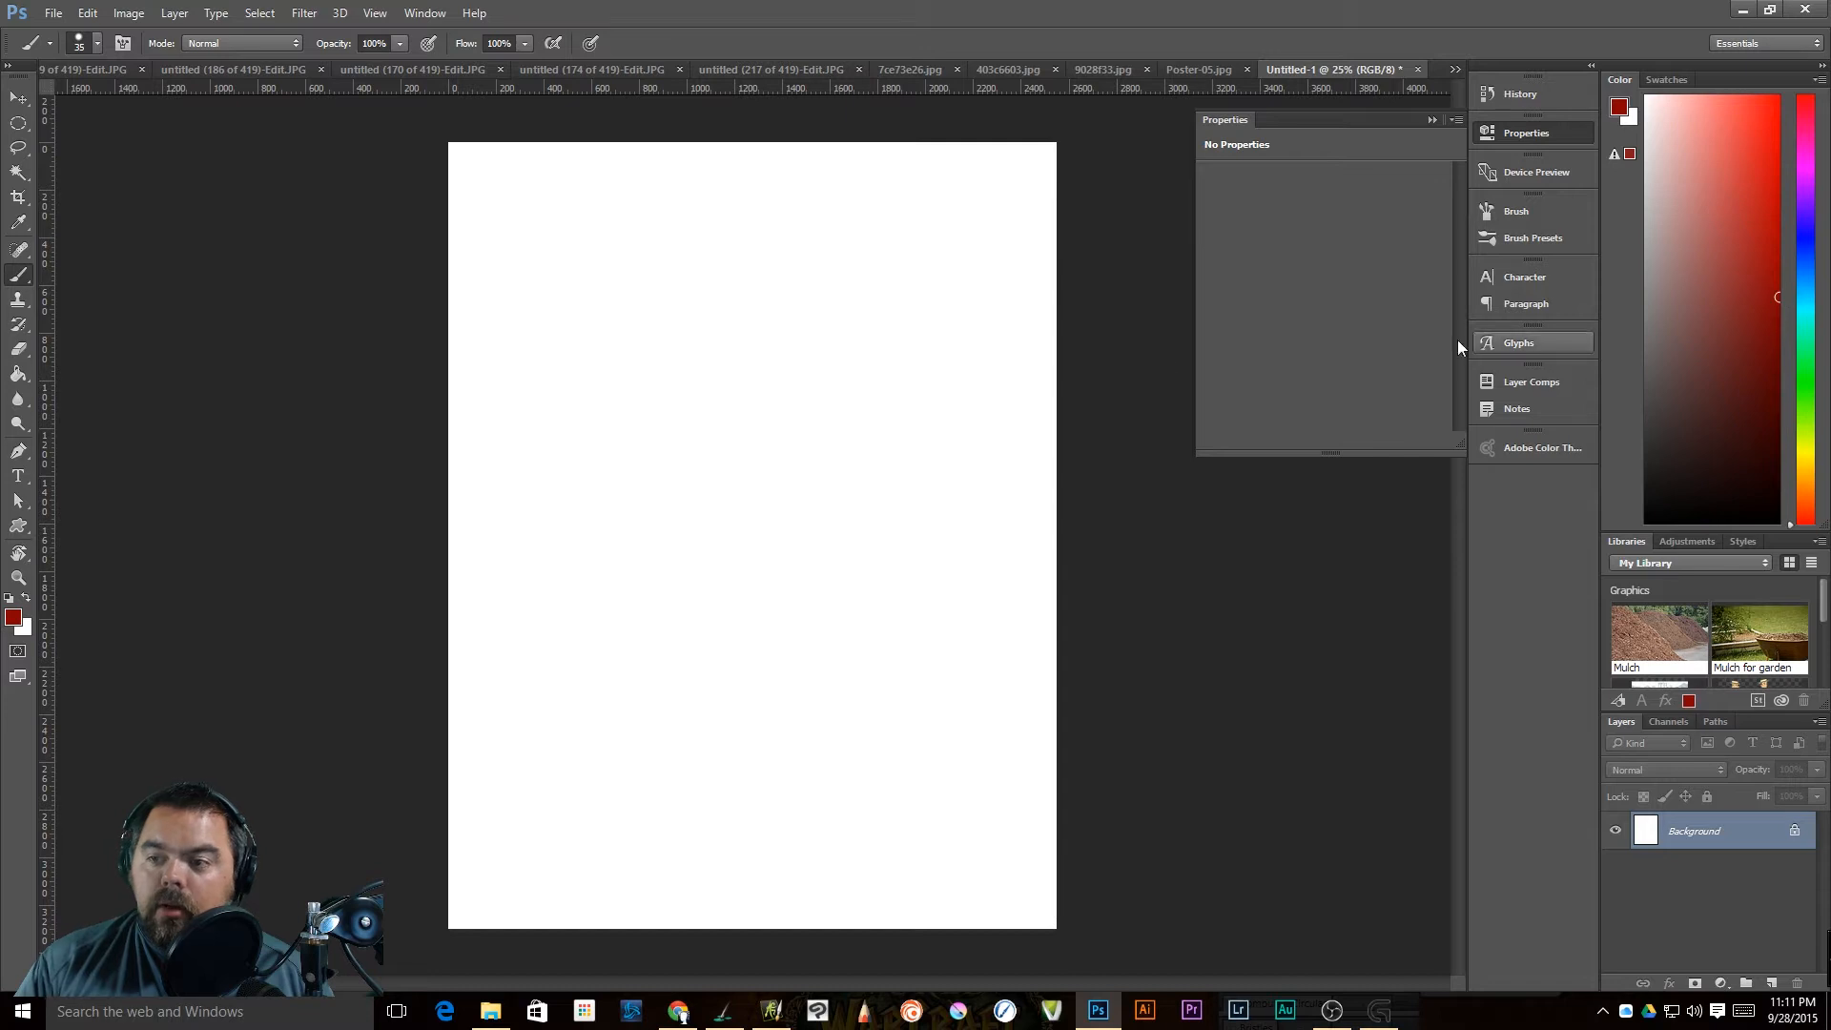
mouse_move(691, 446)
left_mouse_down()
mouse_move(753, 355)
mouse_move(822, 384)
mouse_move(876, 588)
left_mouse_up()
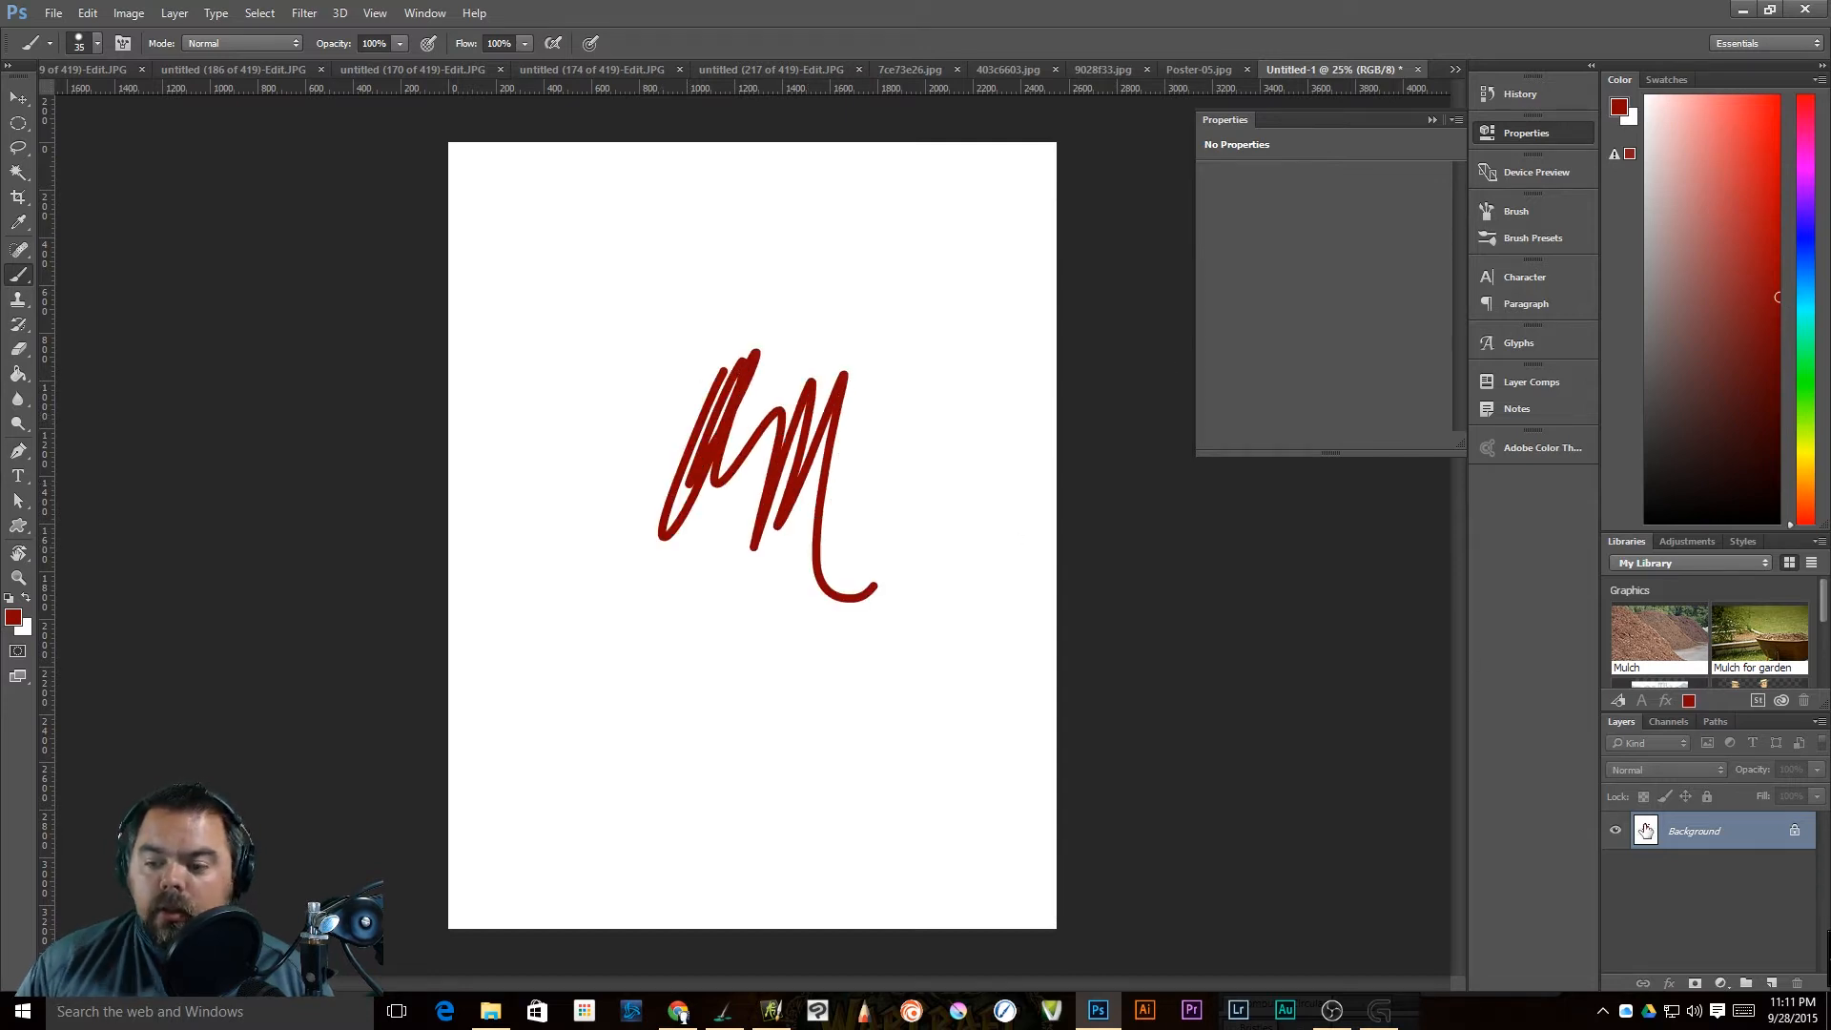
Step: Brush a dark-blue scribble over the red one on a new layer, and toggle that layer's visibility off and on
left_click(1771, 982)
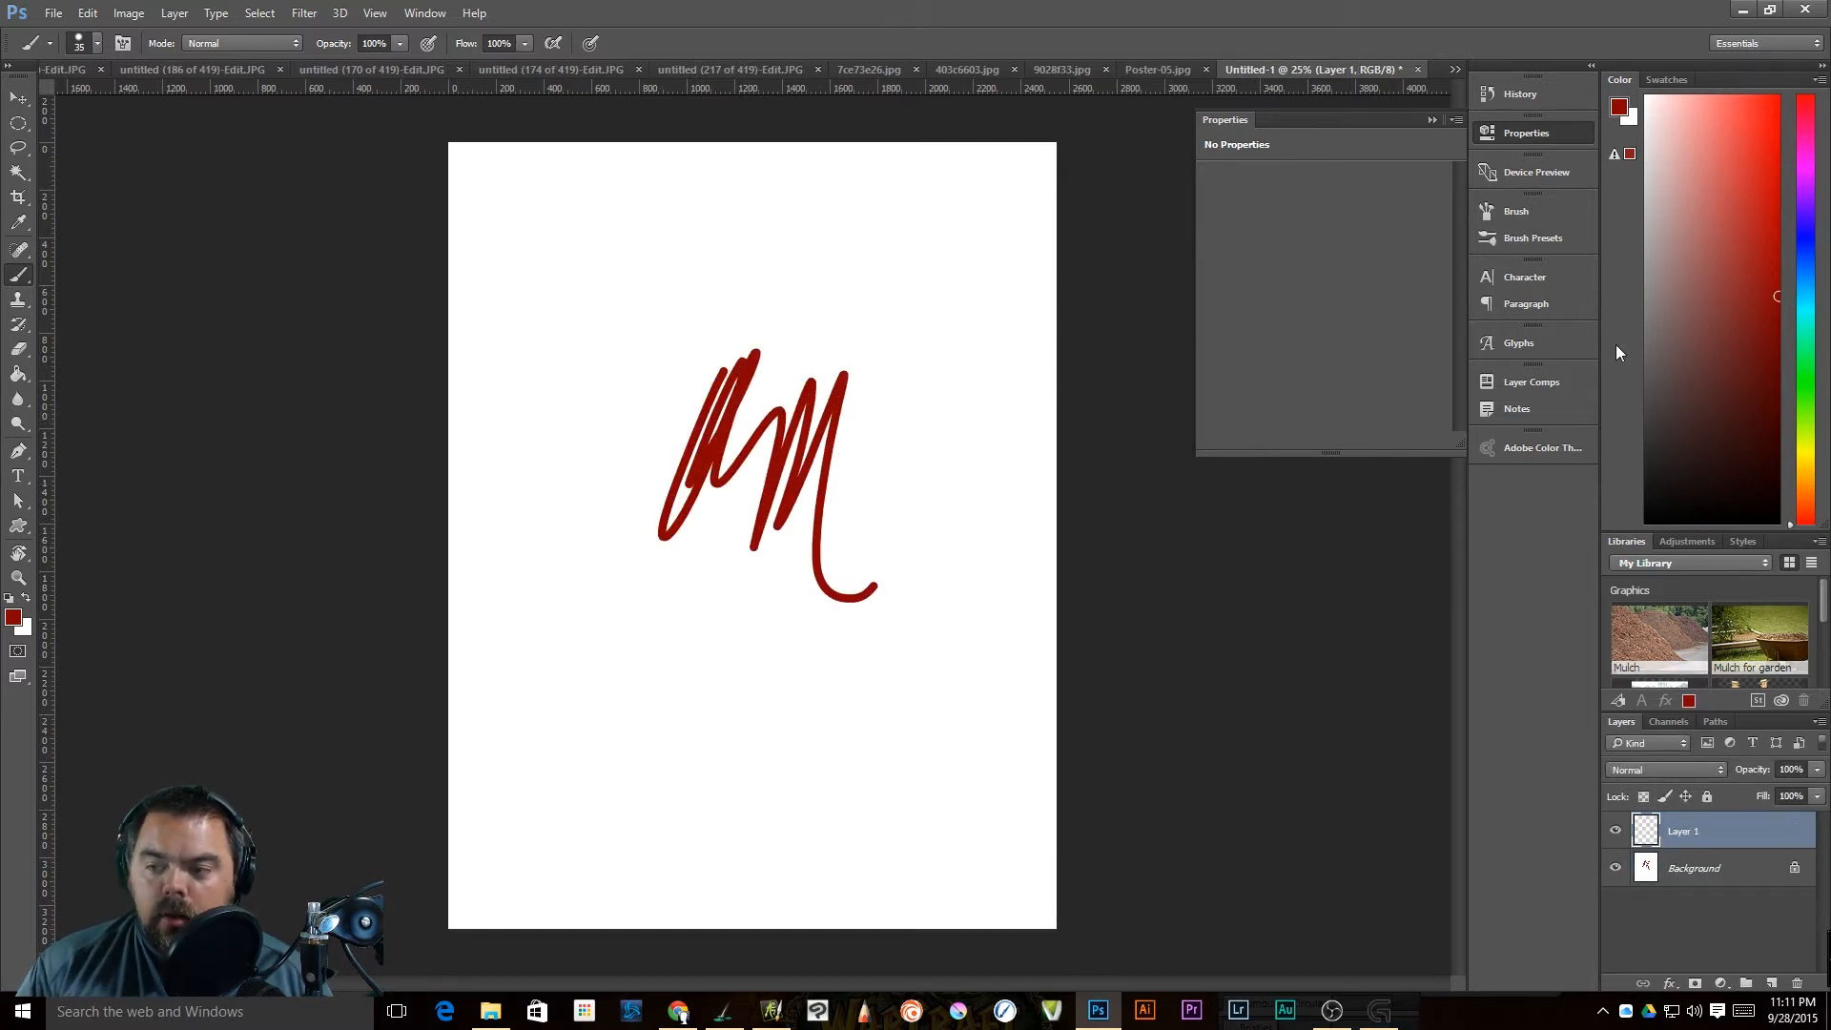
left_click(1806, 266)
mouse_move(842, 431)
left_mouse_down()
mouse_move(768, 529)
mouse_move(637, 480)
mouse_move(653, 446)
mouse_move(915, 529)
left_mouse_up()
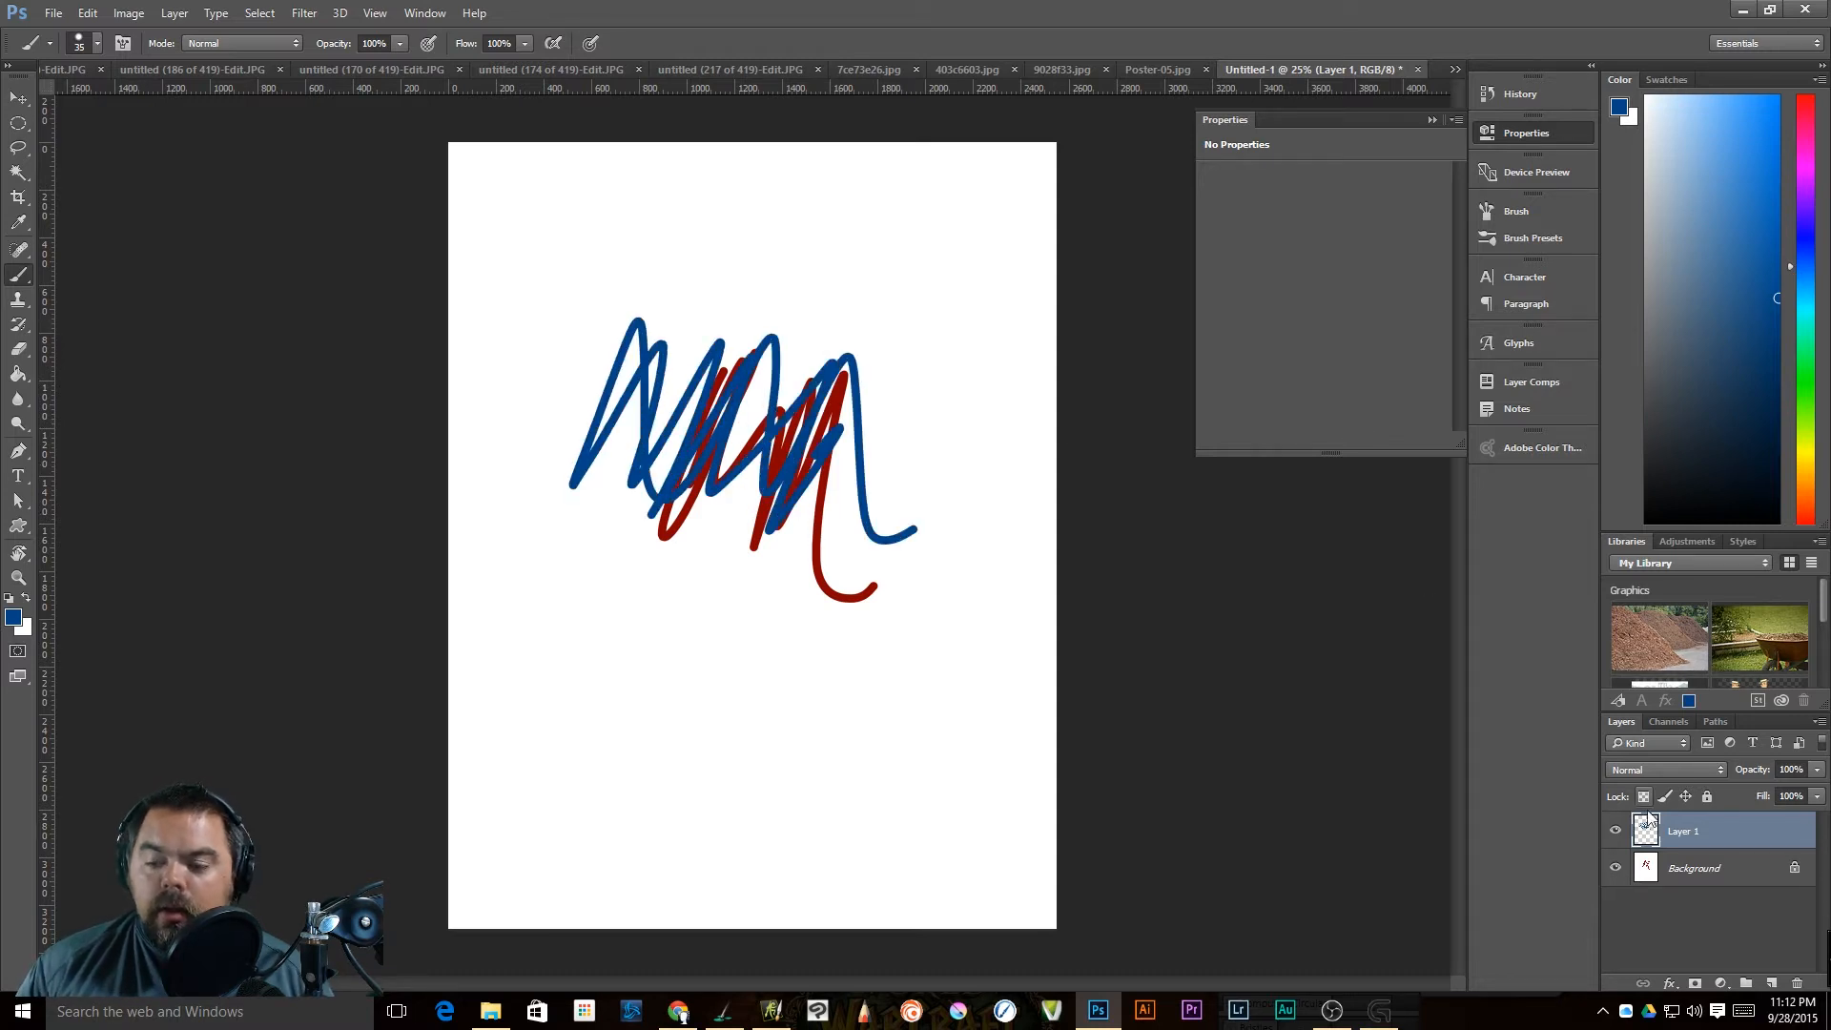
left_click(1616, 831)
left_click(1618, 838)
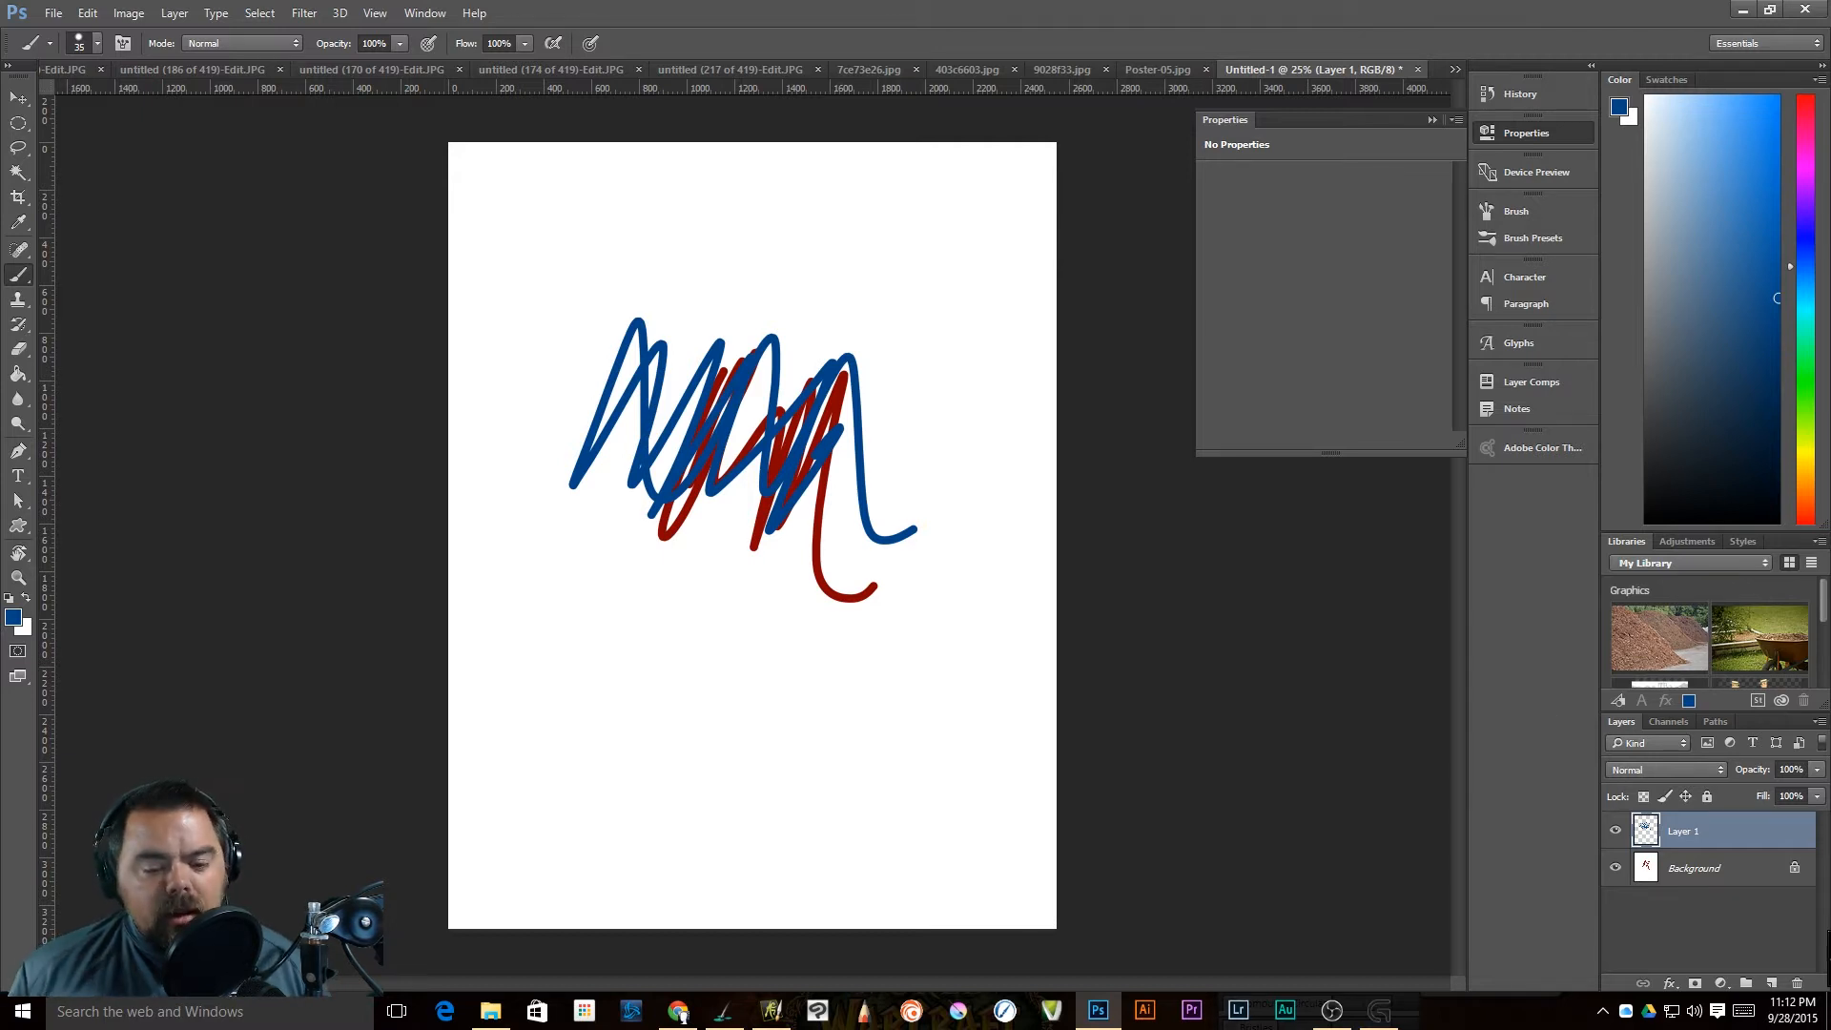
Step: Switch back to ArtRage and lower the opacity of the light-blue, green, deep-blue and red paint layers, the red one to 48%
left_click(772, 1011)
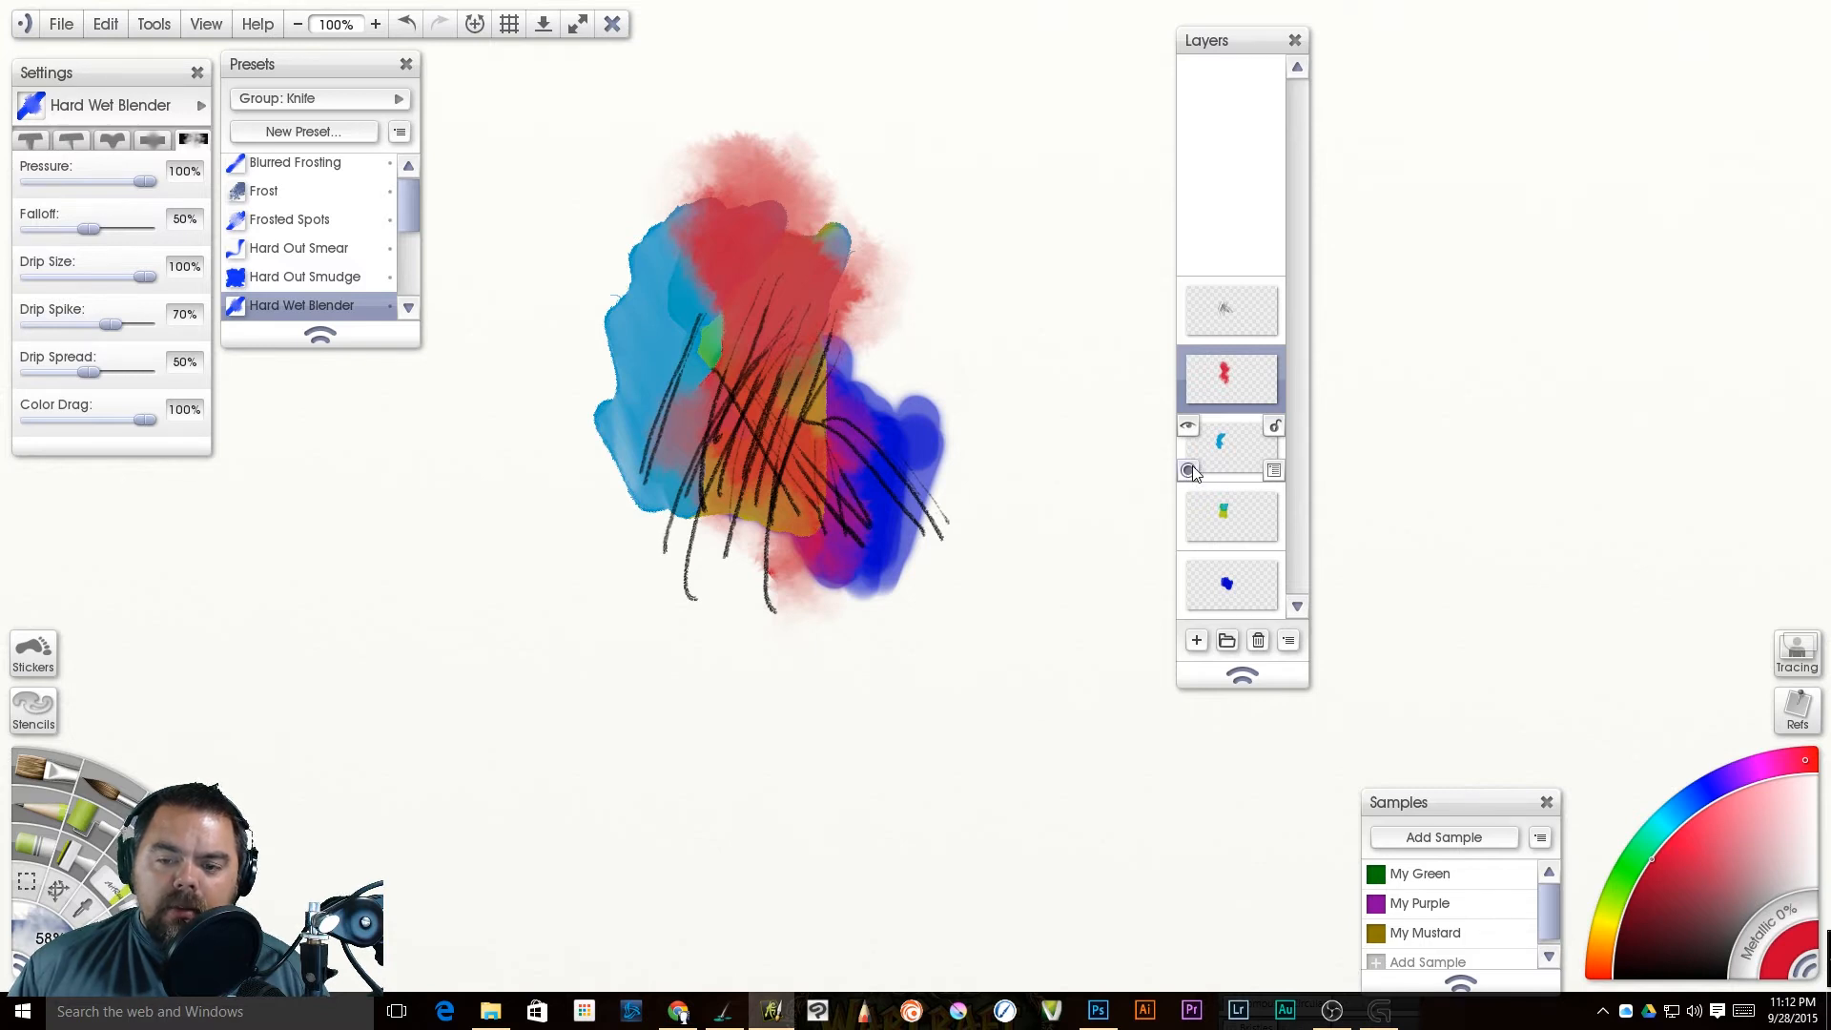
left_click_drag(1190, 472, 1194, 519)
left_click(1193, 521)
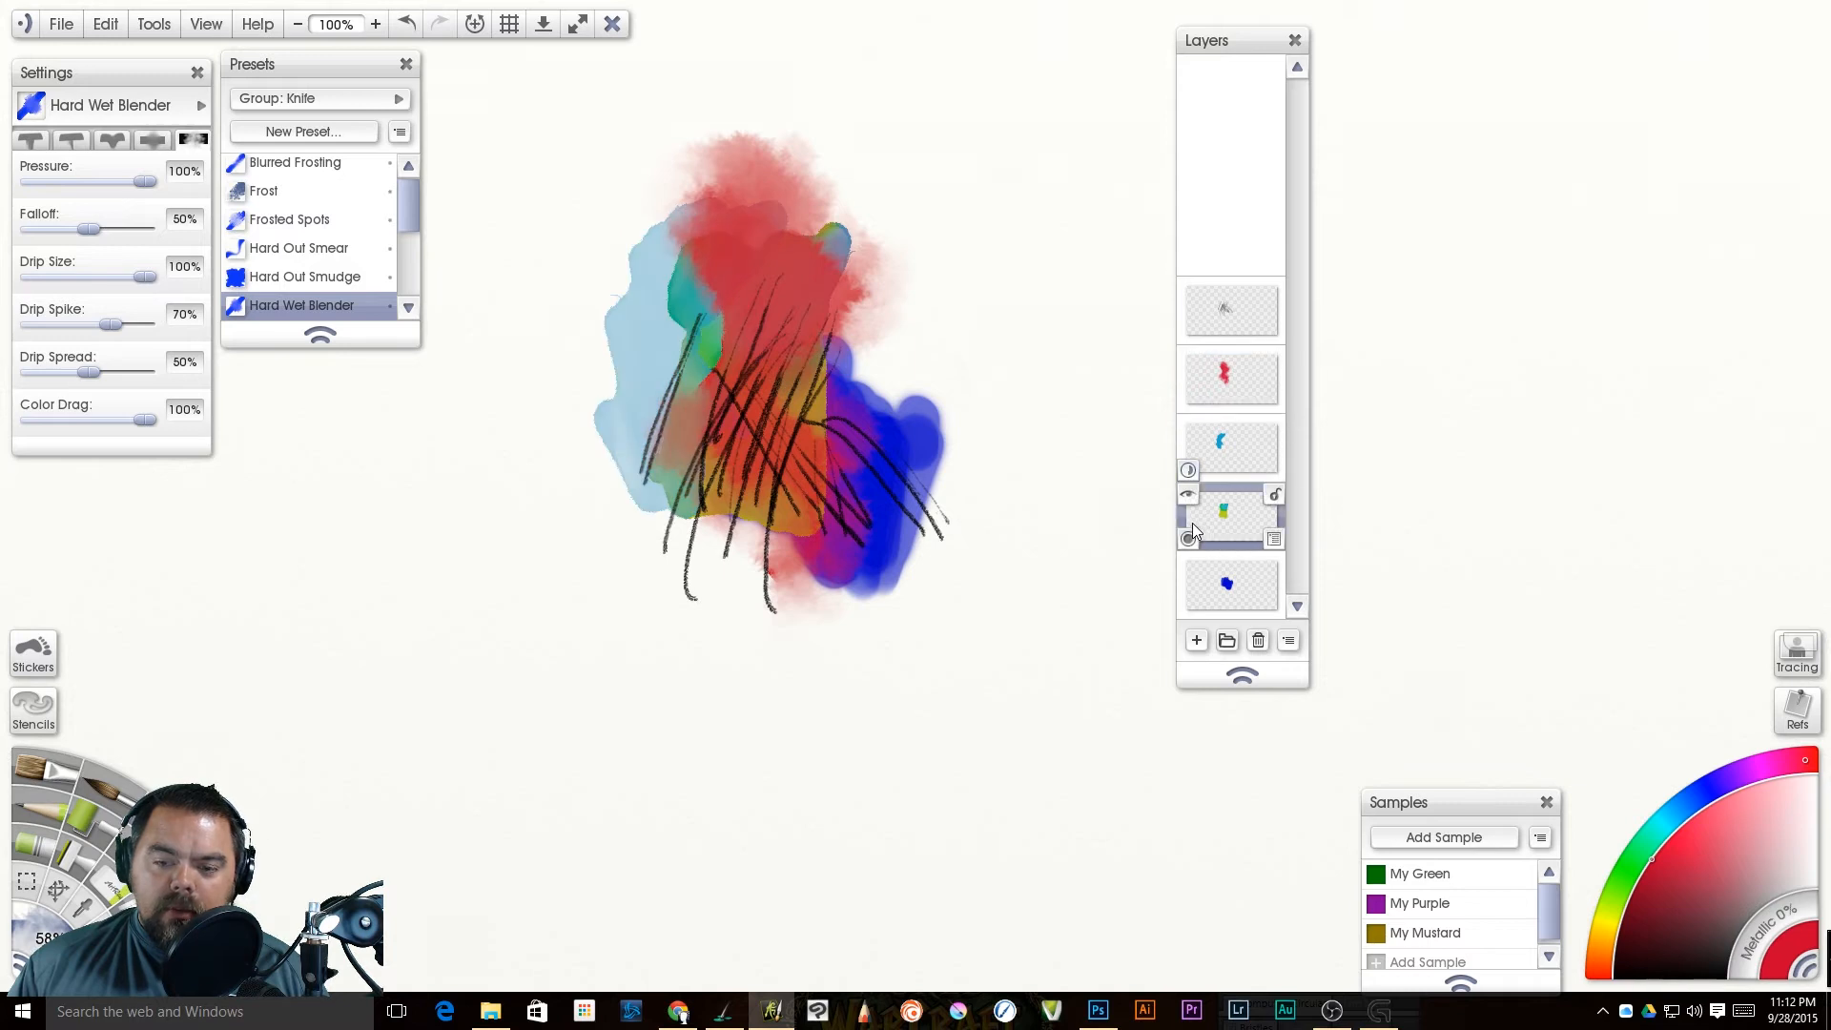
left_click_drag(1190, 583, 1196, 657)
mouse_move(1193, 404)
left_click_drag(1197, 455, 1194, 455)
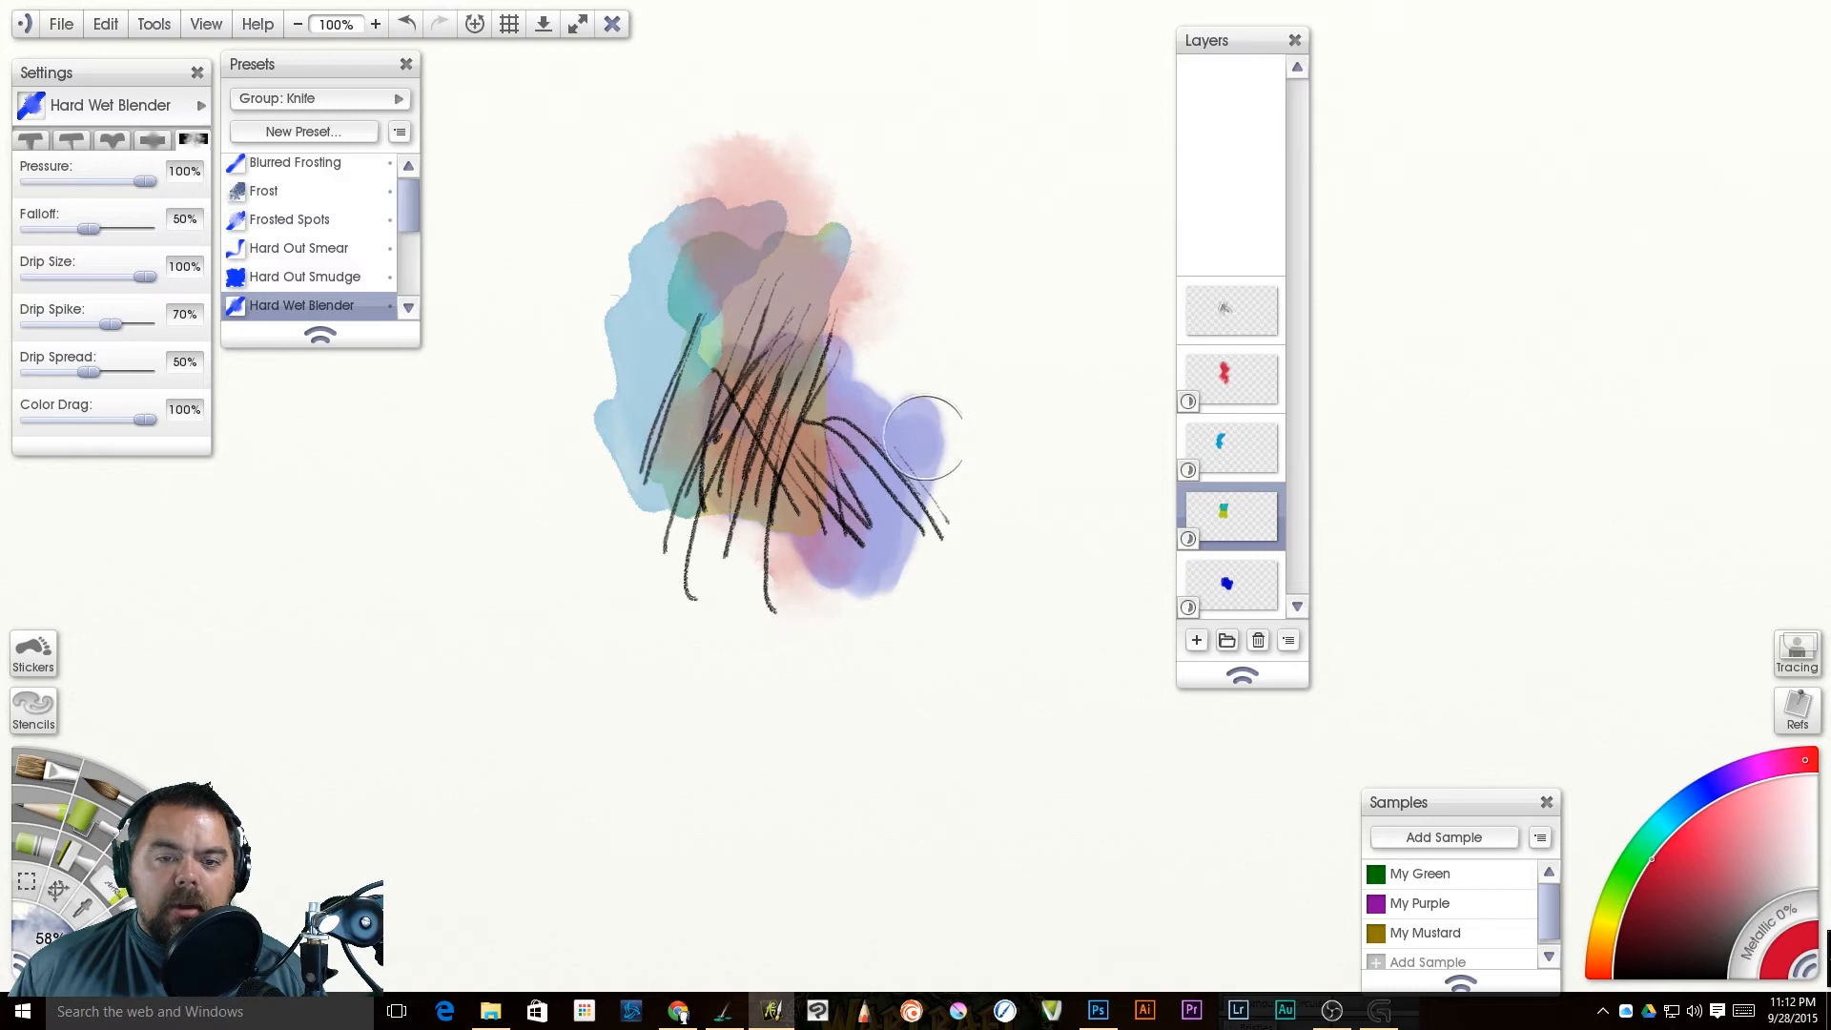
Step: Restore the red, light-blue, green and deep-blue paint layers to full opacity
mouse_move(1197, 407)
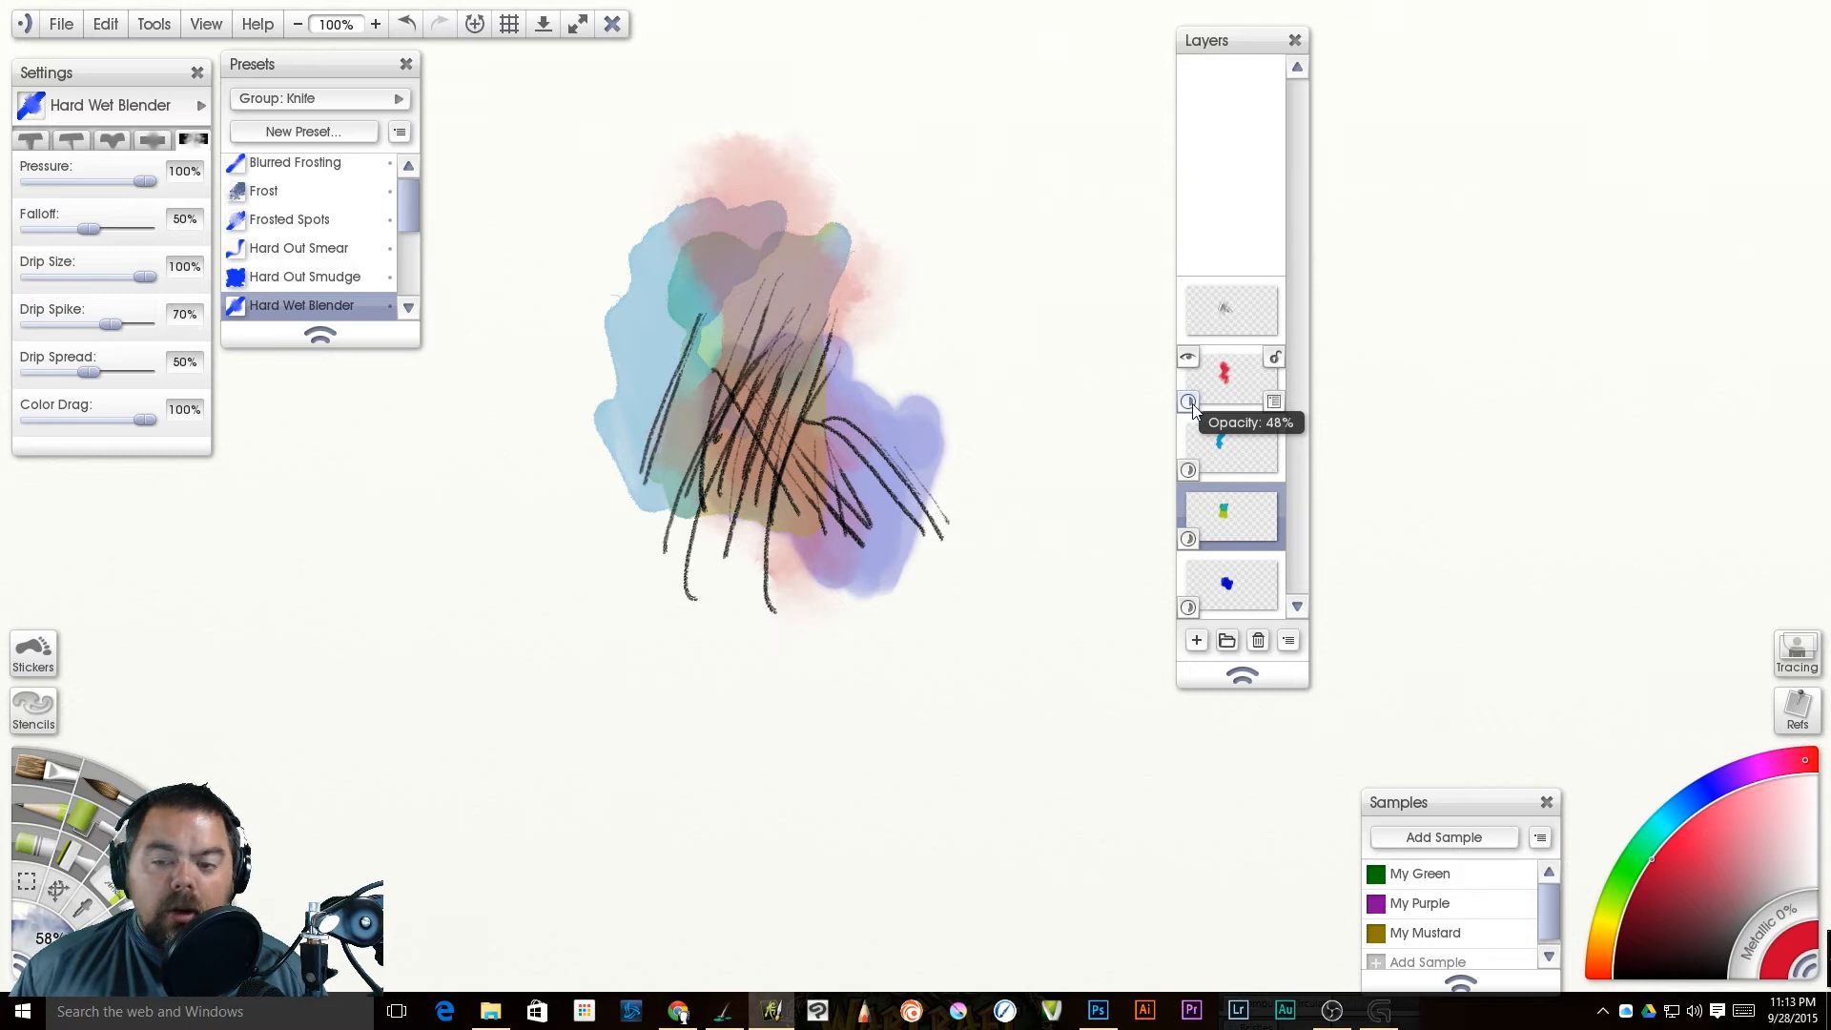
left_click_drag(1192, 404, 1166, 271)
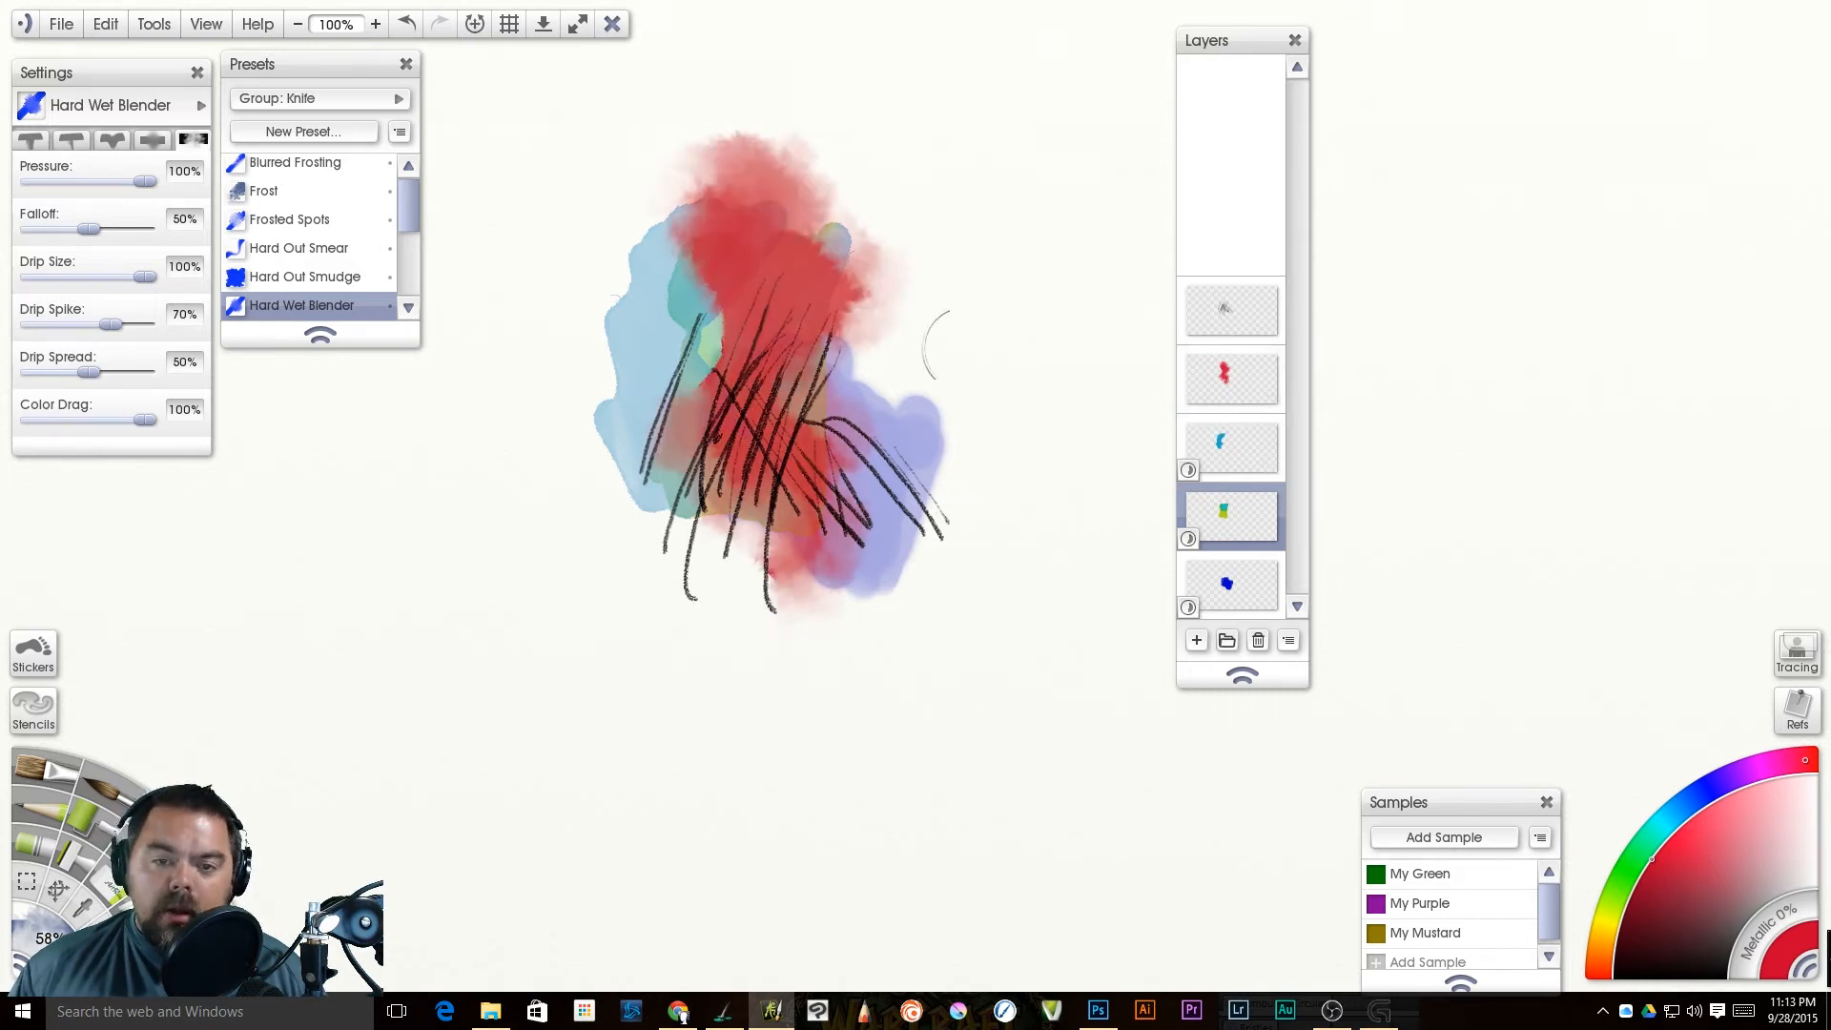
mouse_move(1208, 469)
left_click_drag(1191, 474, 1173, 340)
left_click_drag(1191, 540, 1183, 468)
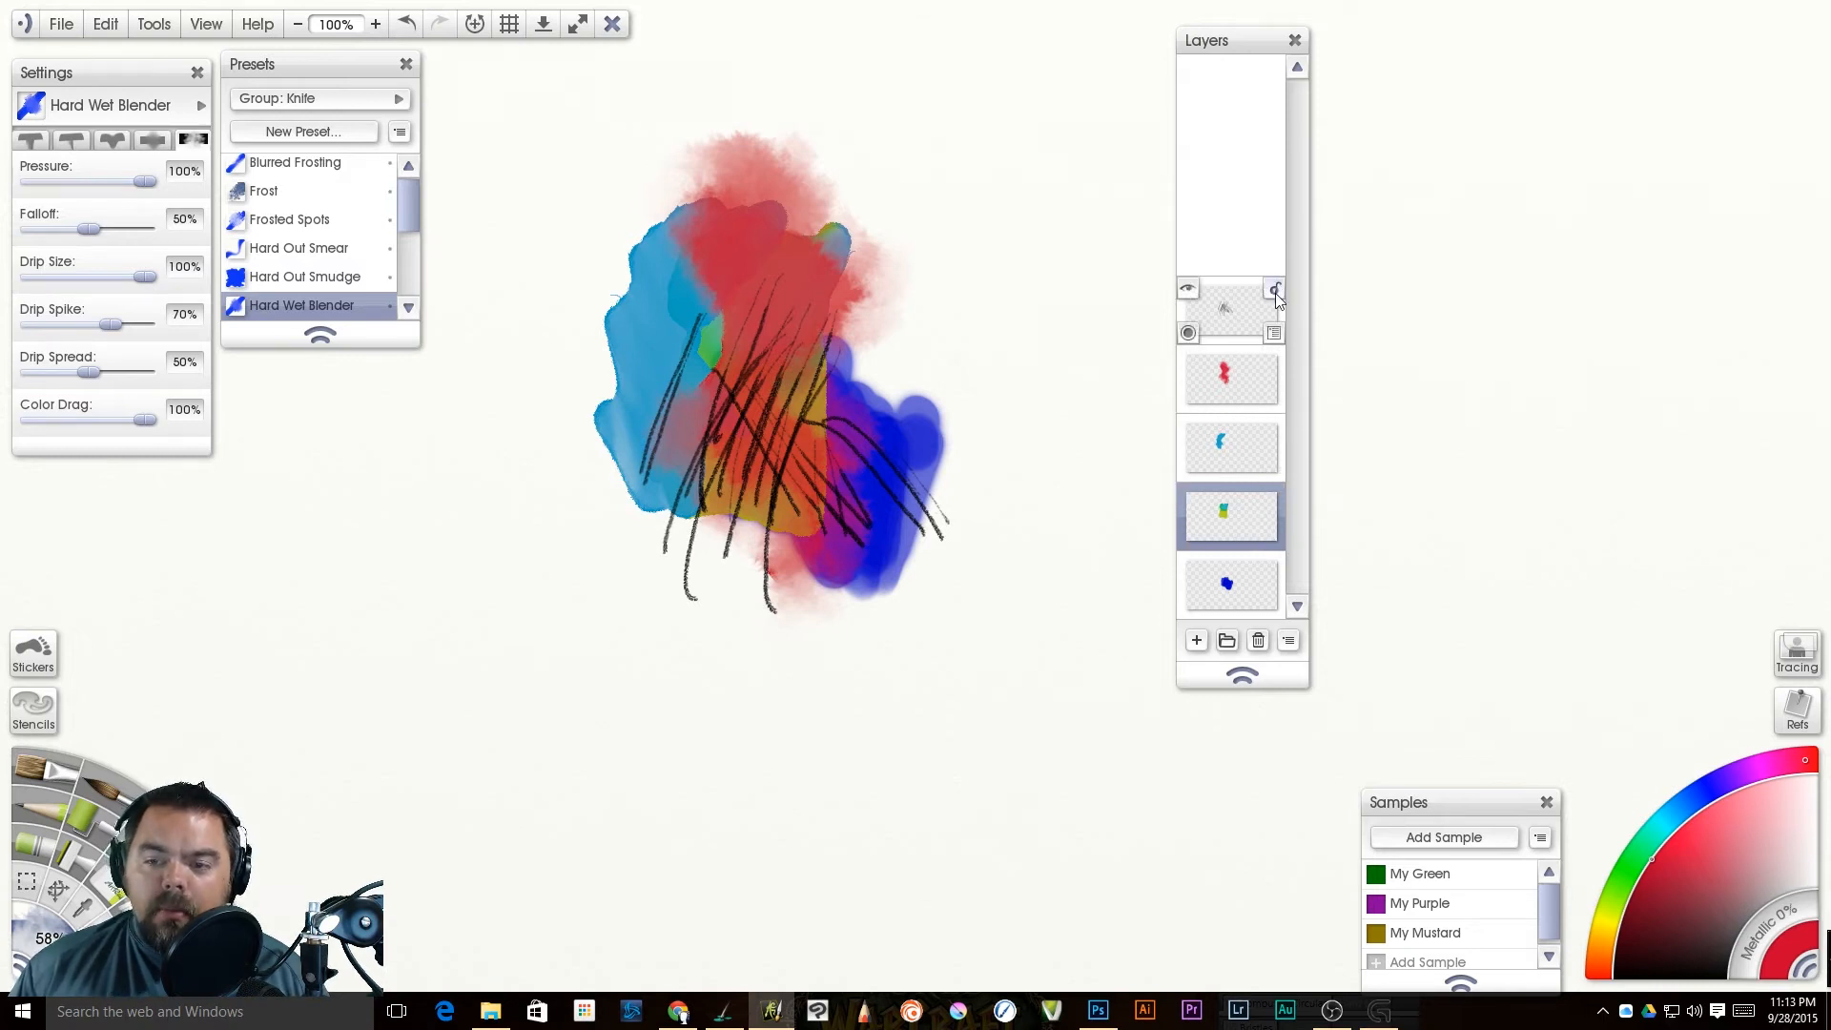
Step: Lock the position of the black-line layer and the red paint layer, and activate the Transform tool
left_click(1276, 291)
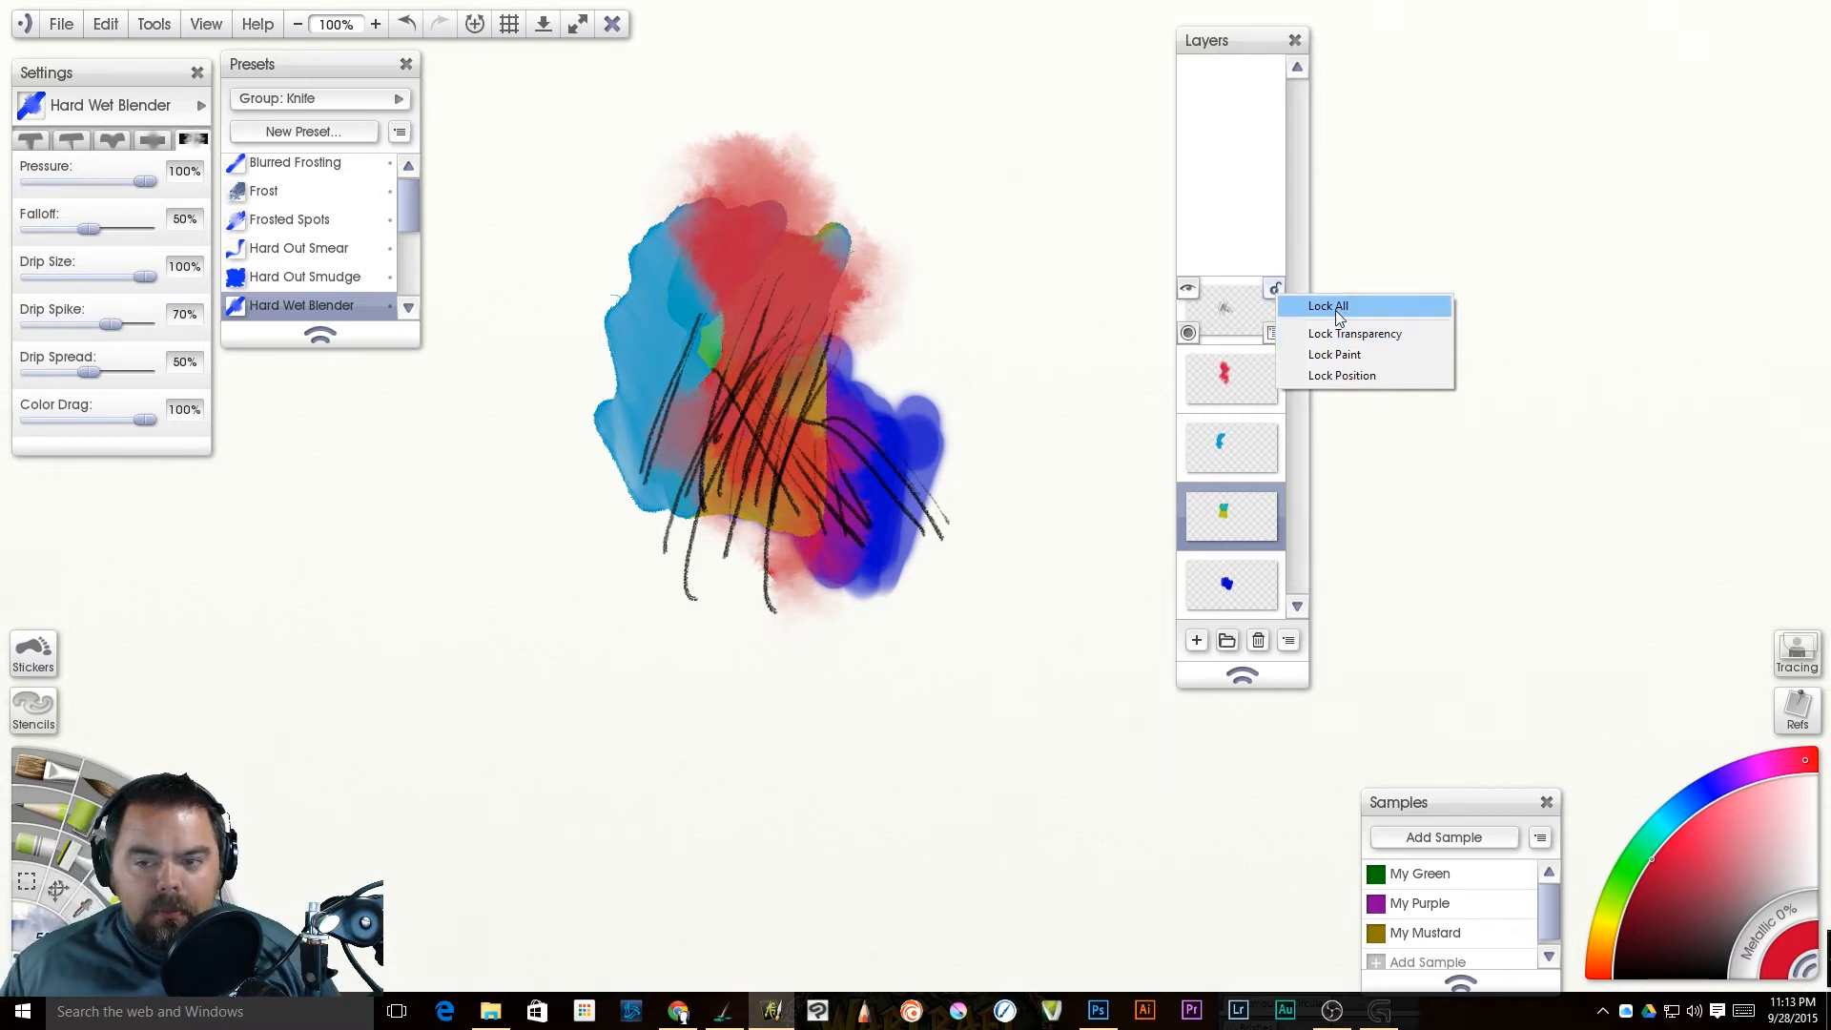
left_click(1324, 381)
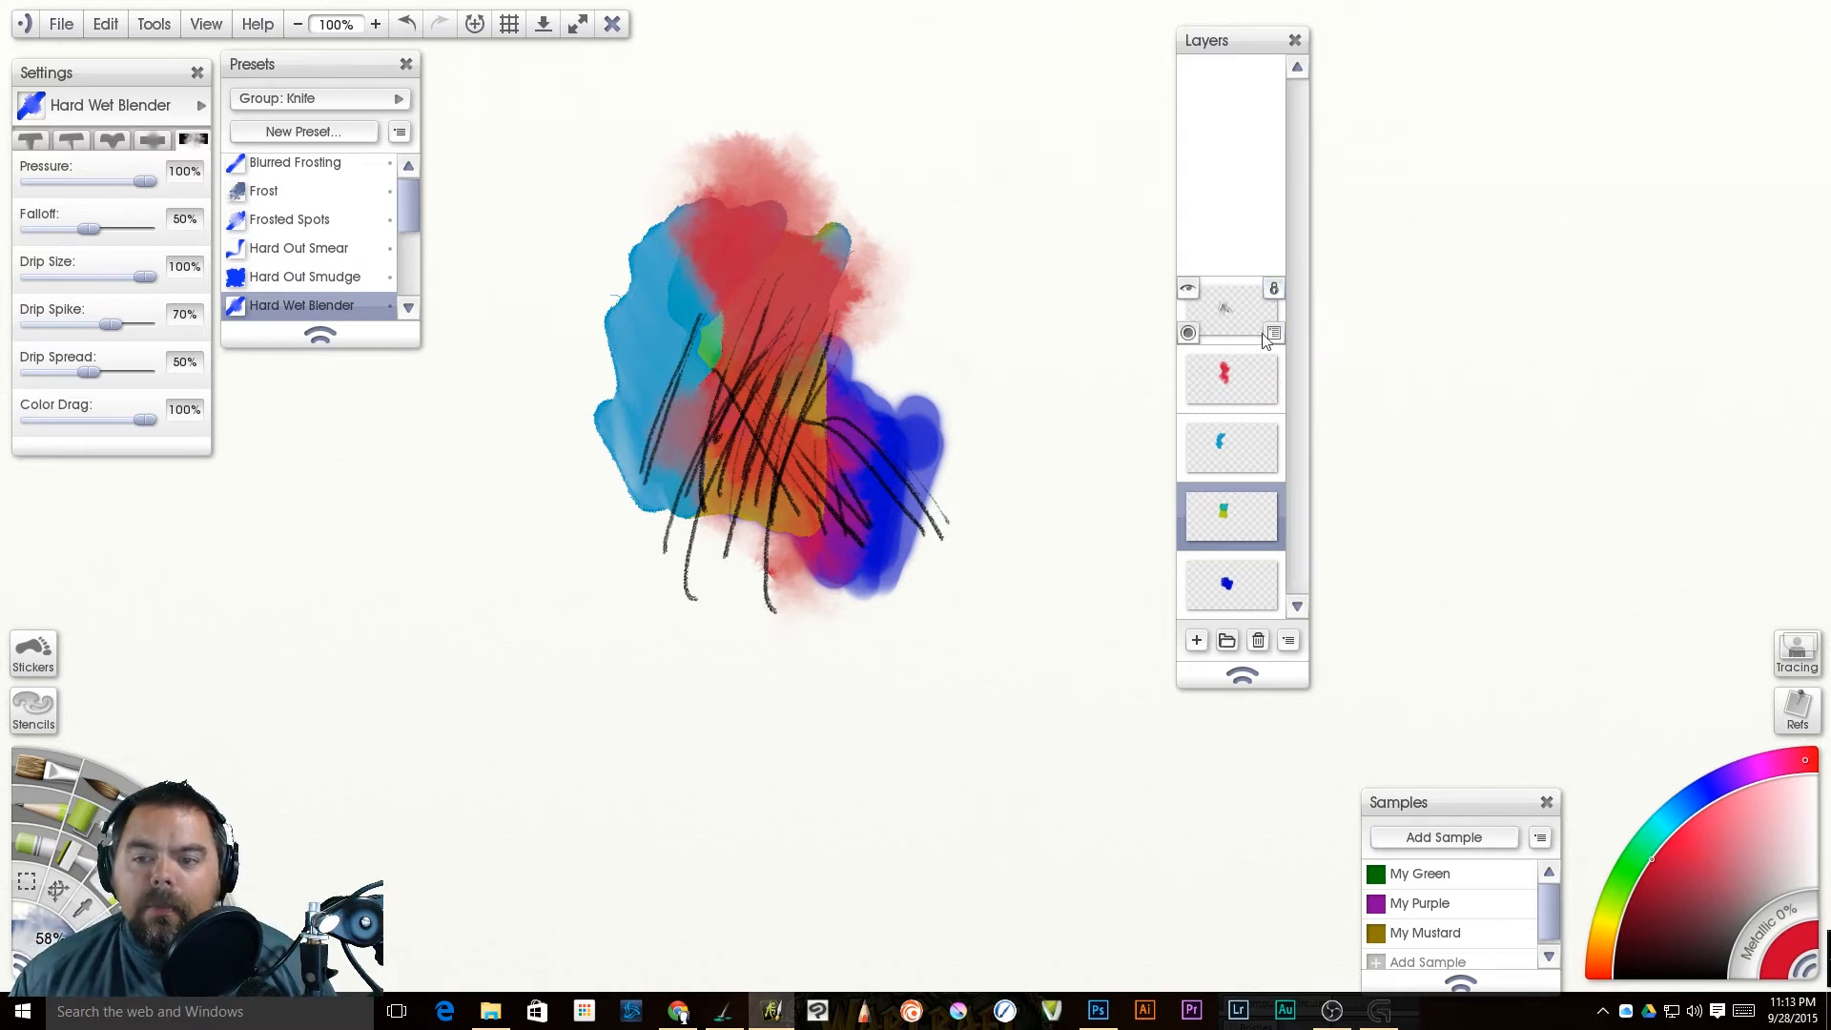
left_click(1276, 358)
left_click(1353, 433)
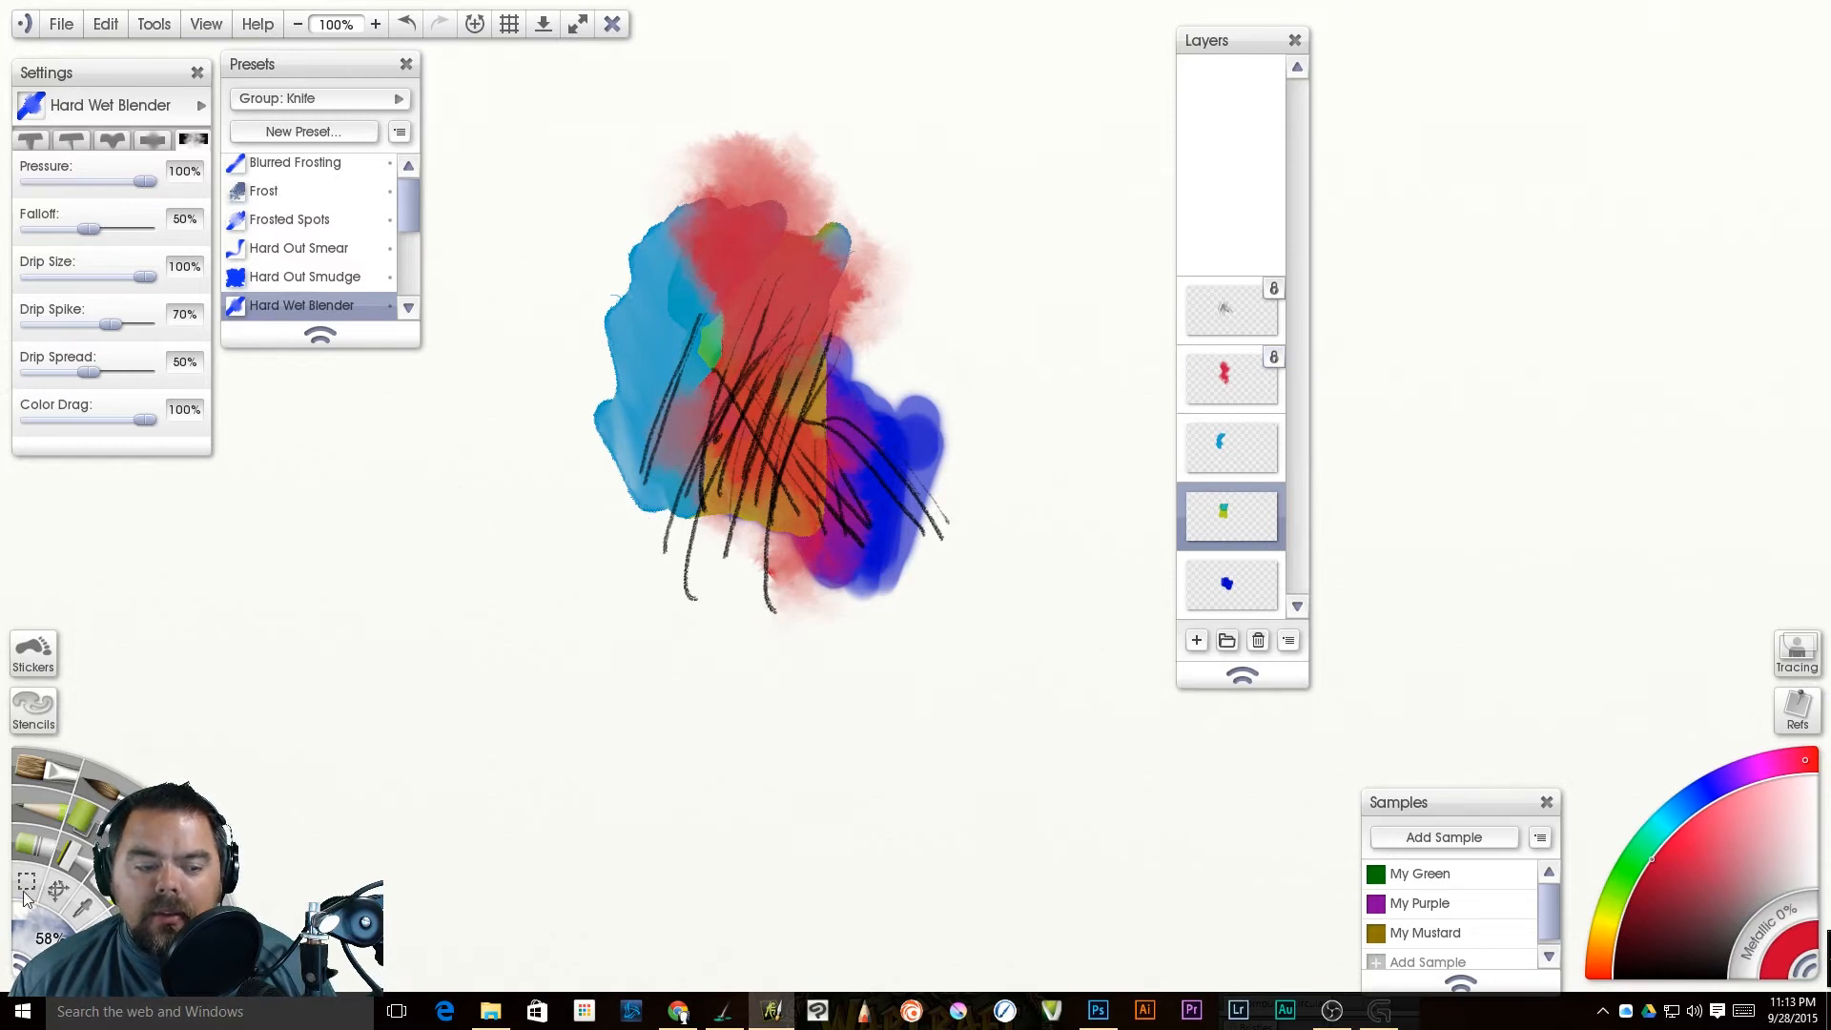
left_click(59, 891)
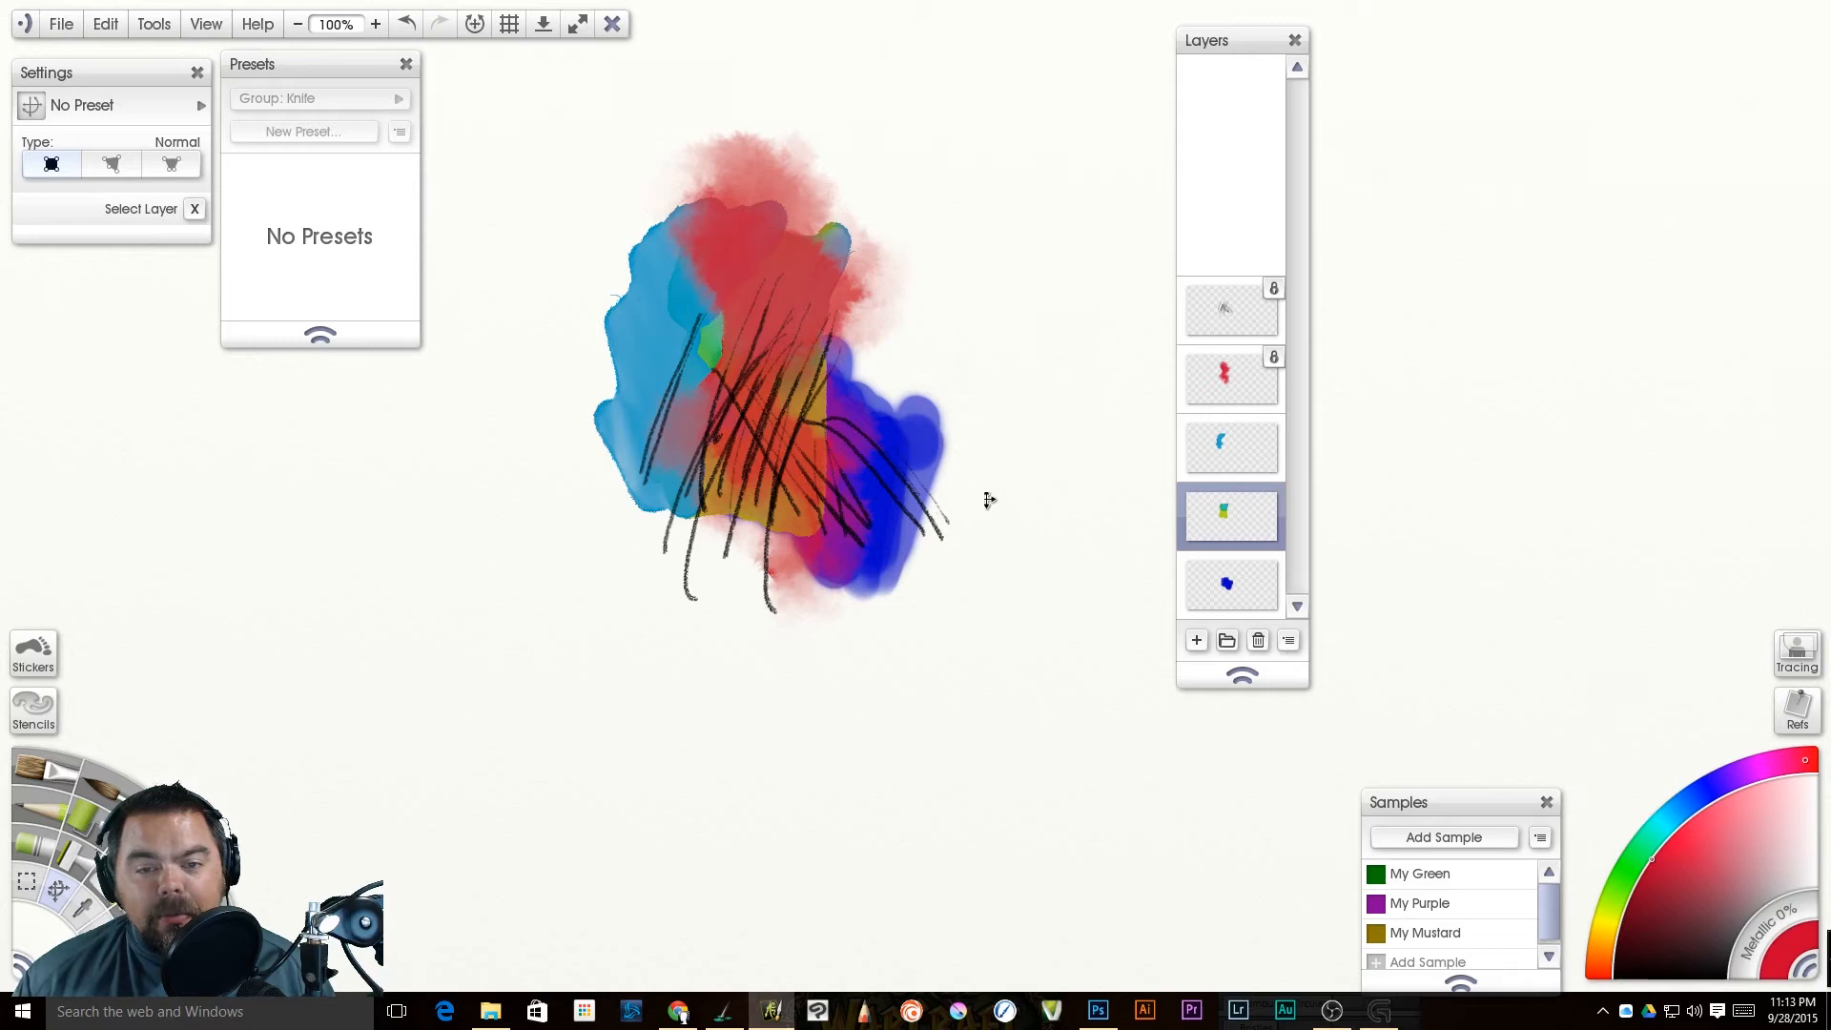
Step: Add a paint lock to the black-line layer and check its lock options
left_click(1274, 286)
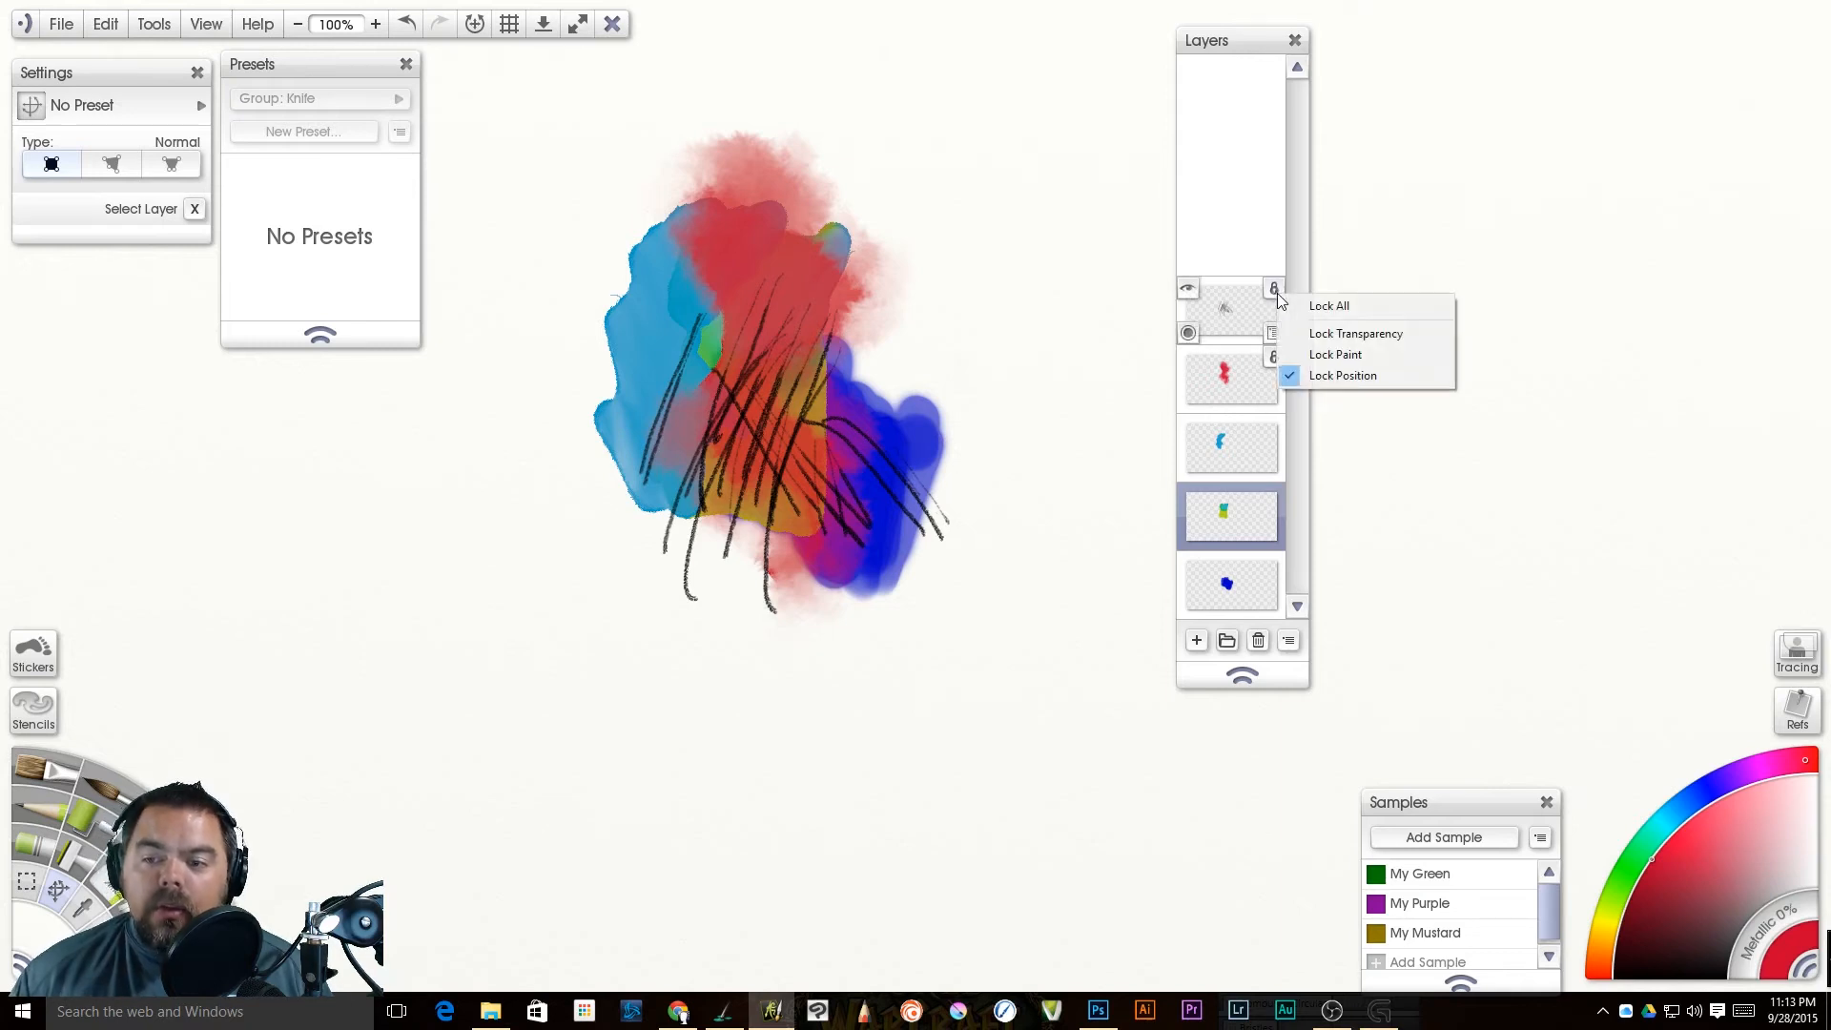
left_click(1354, 353)
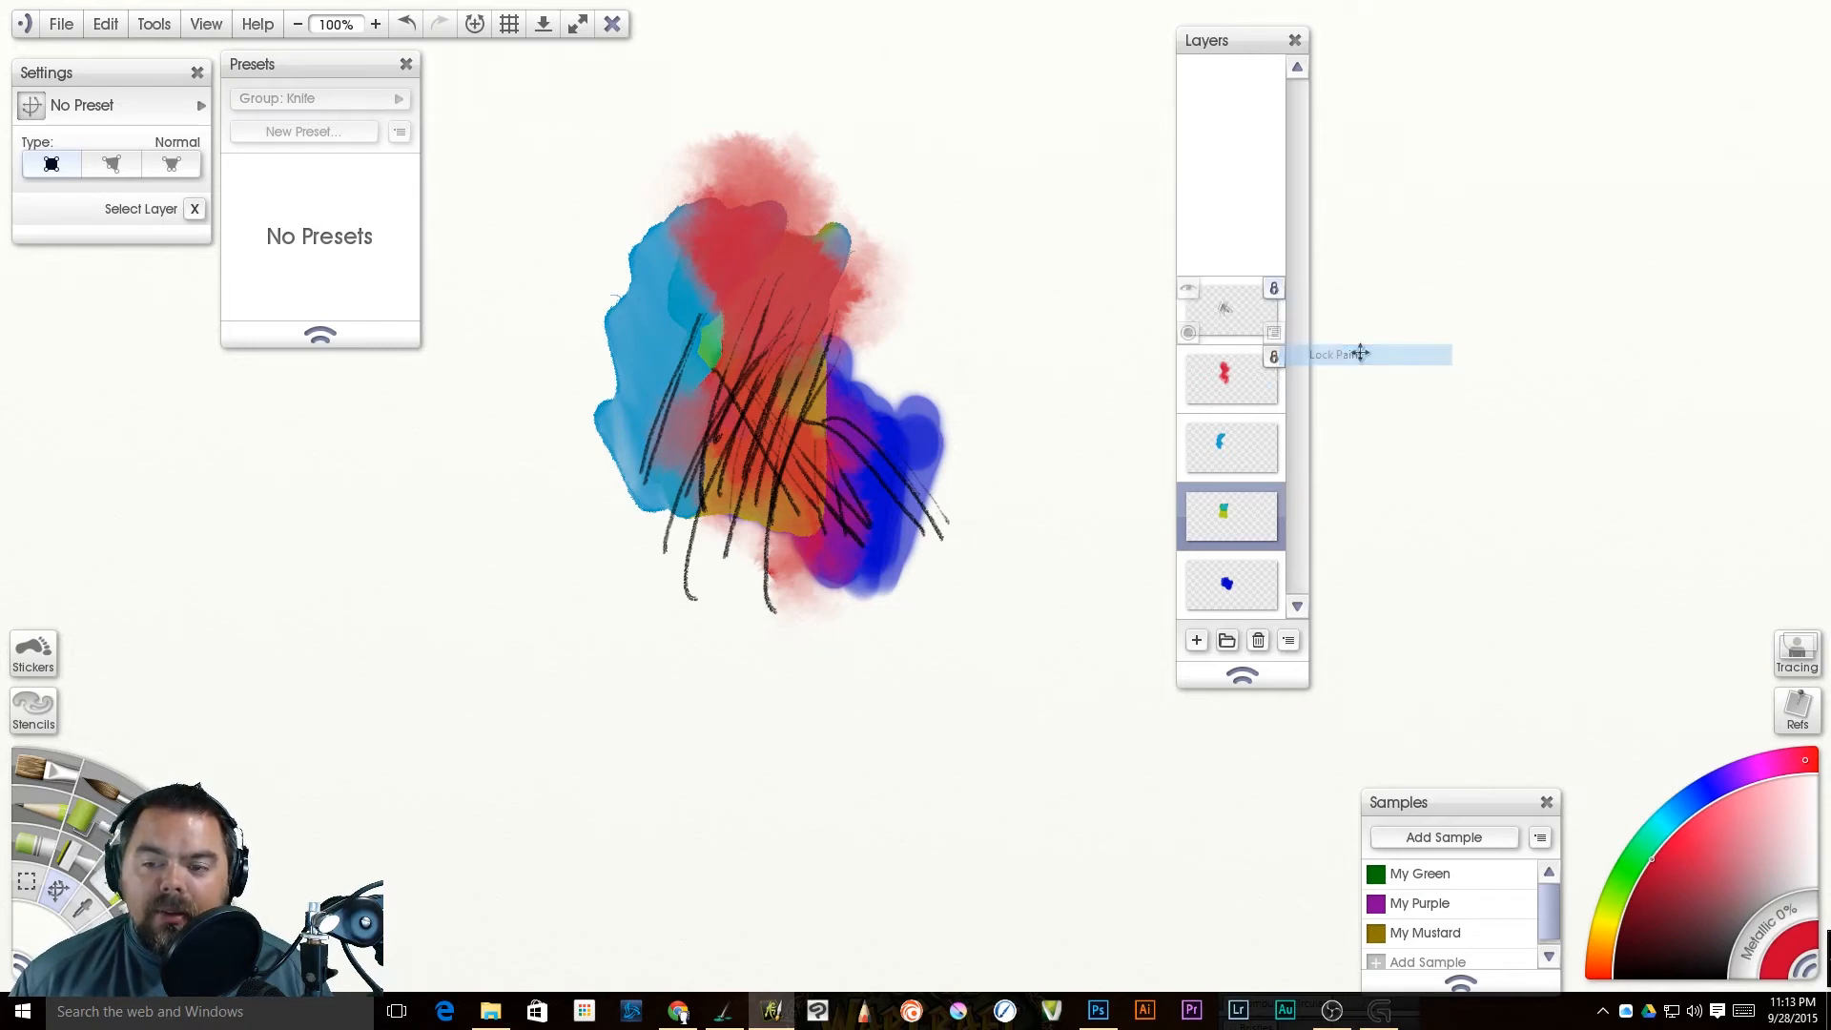
left_click(1275, 290)
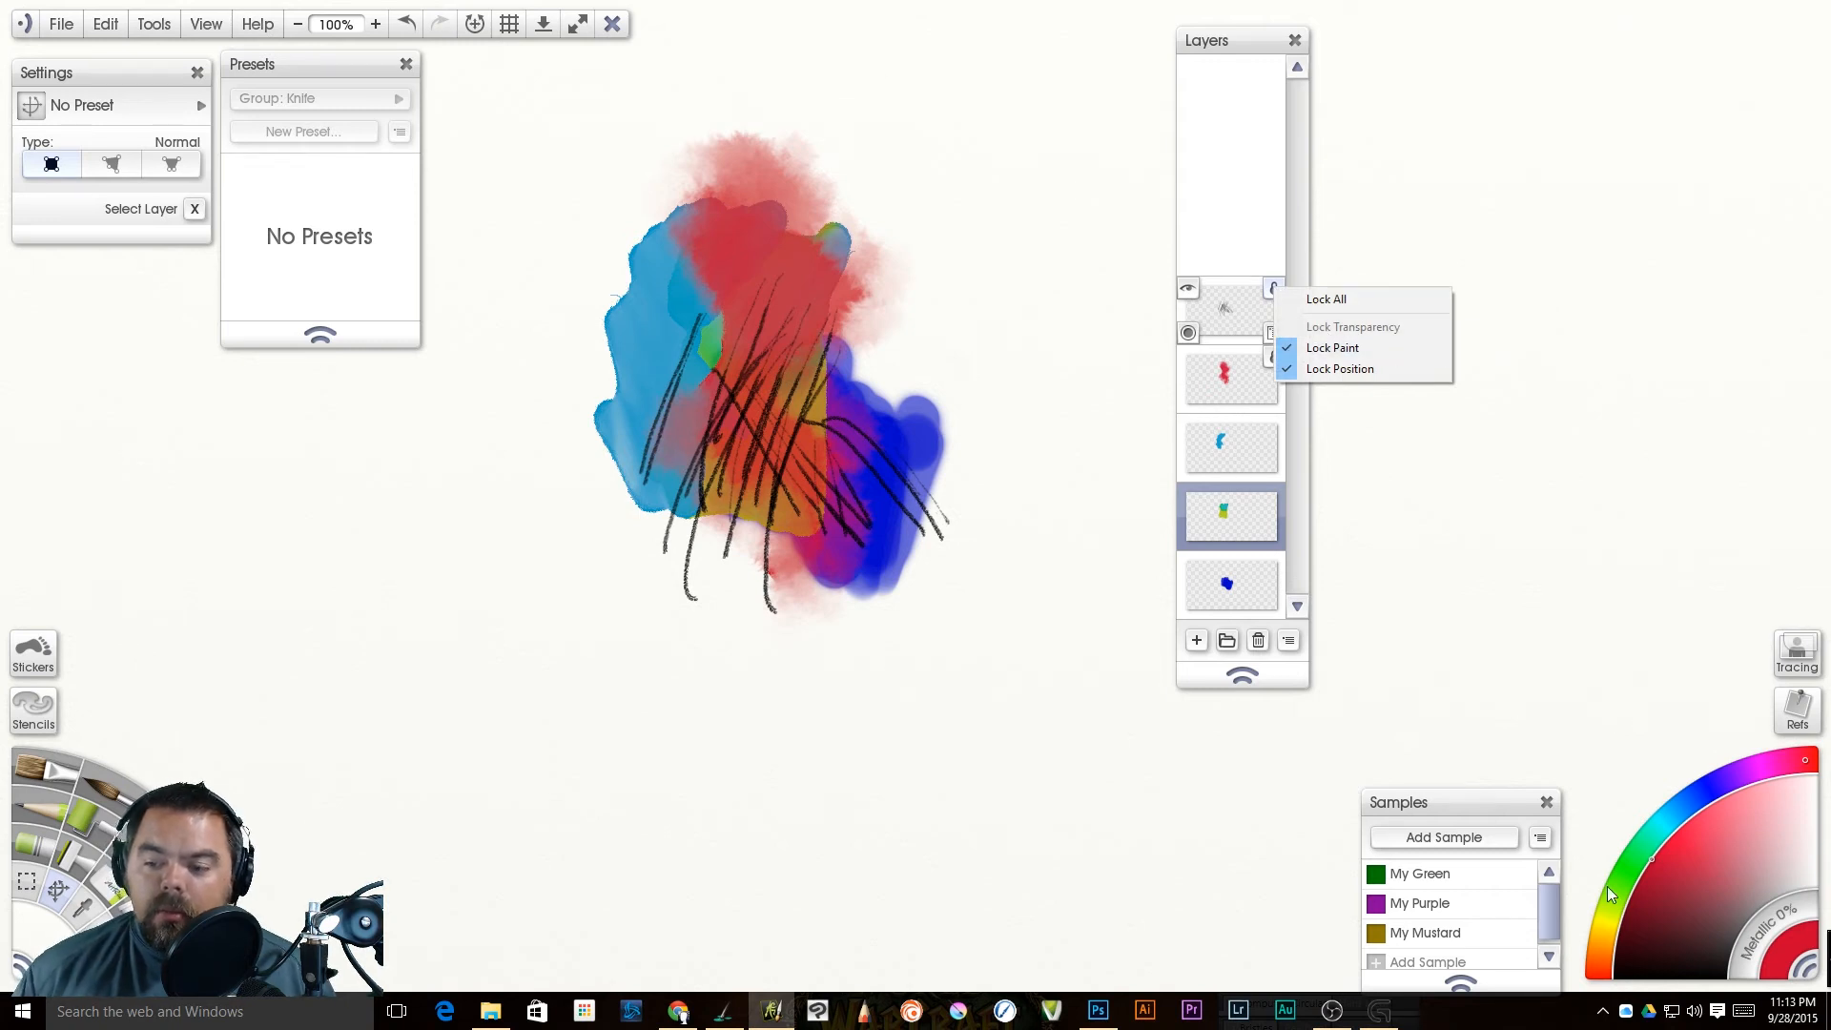
Step: Choose blue and try to transform and brush watercolor on the locked black-line layer
left_click(1708, 792)
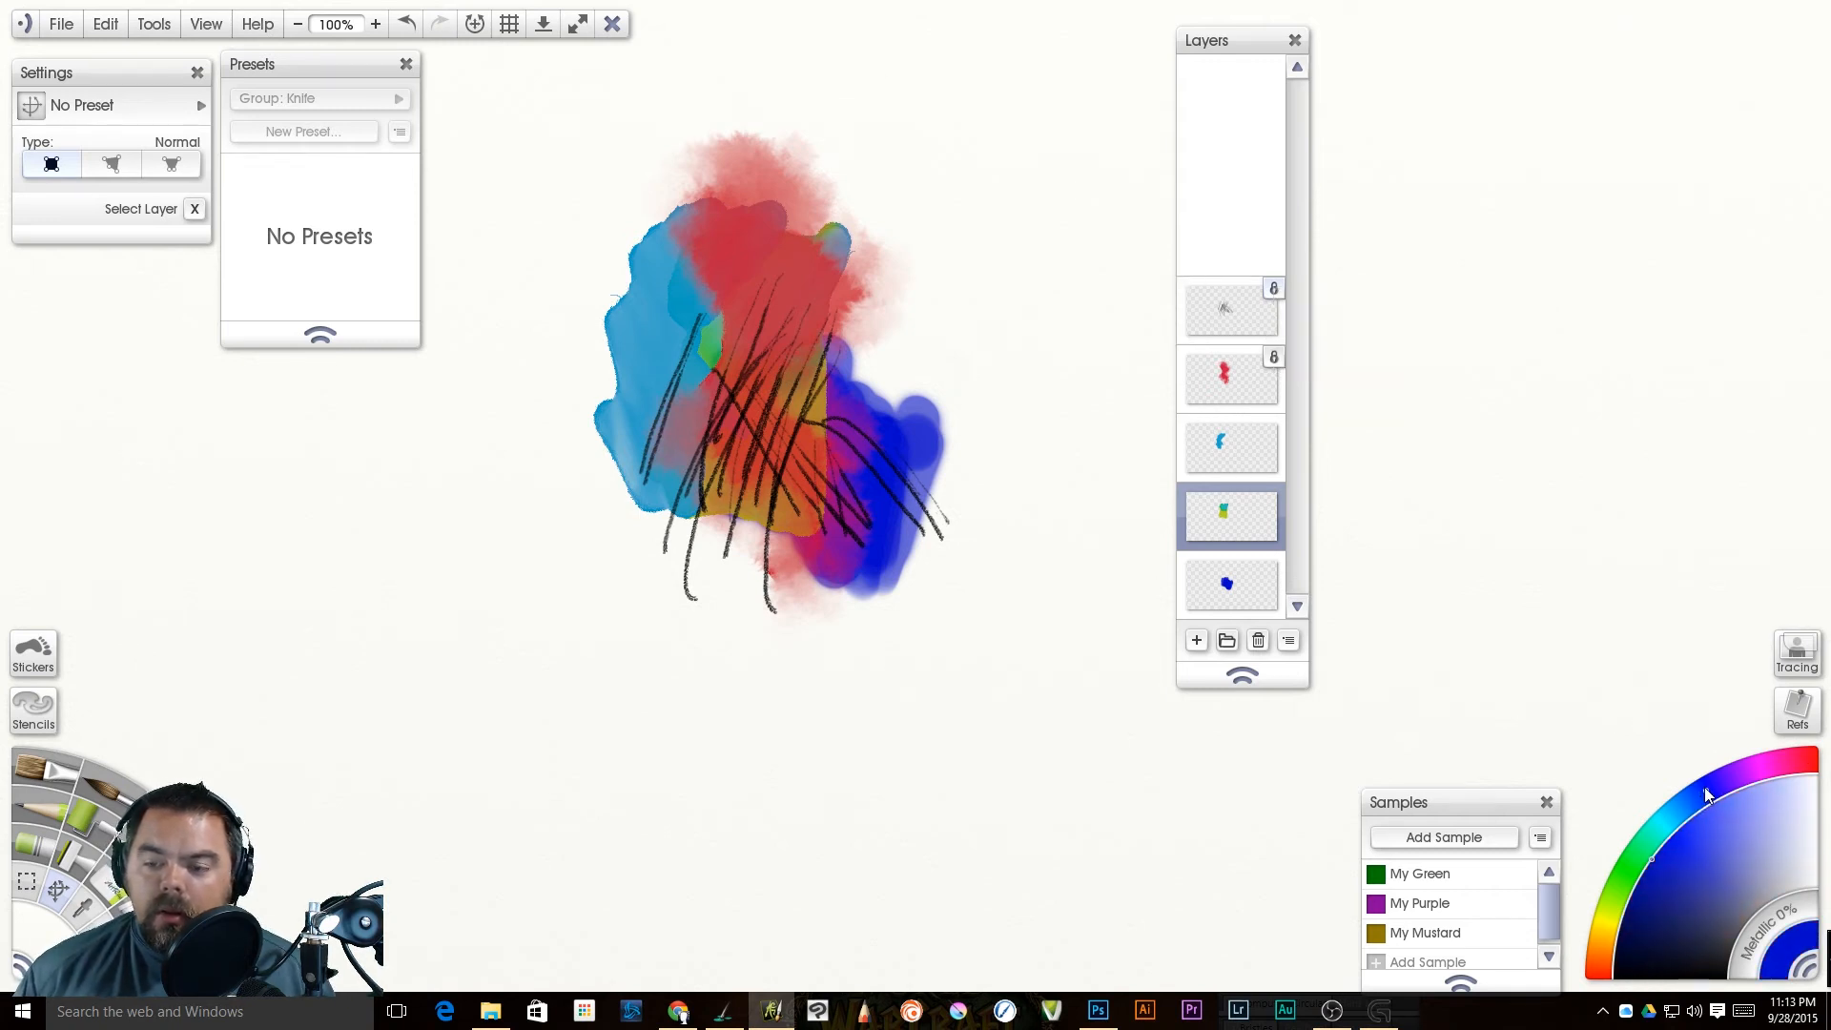
left_click(1274, 289)
left_click(1243, 316)
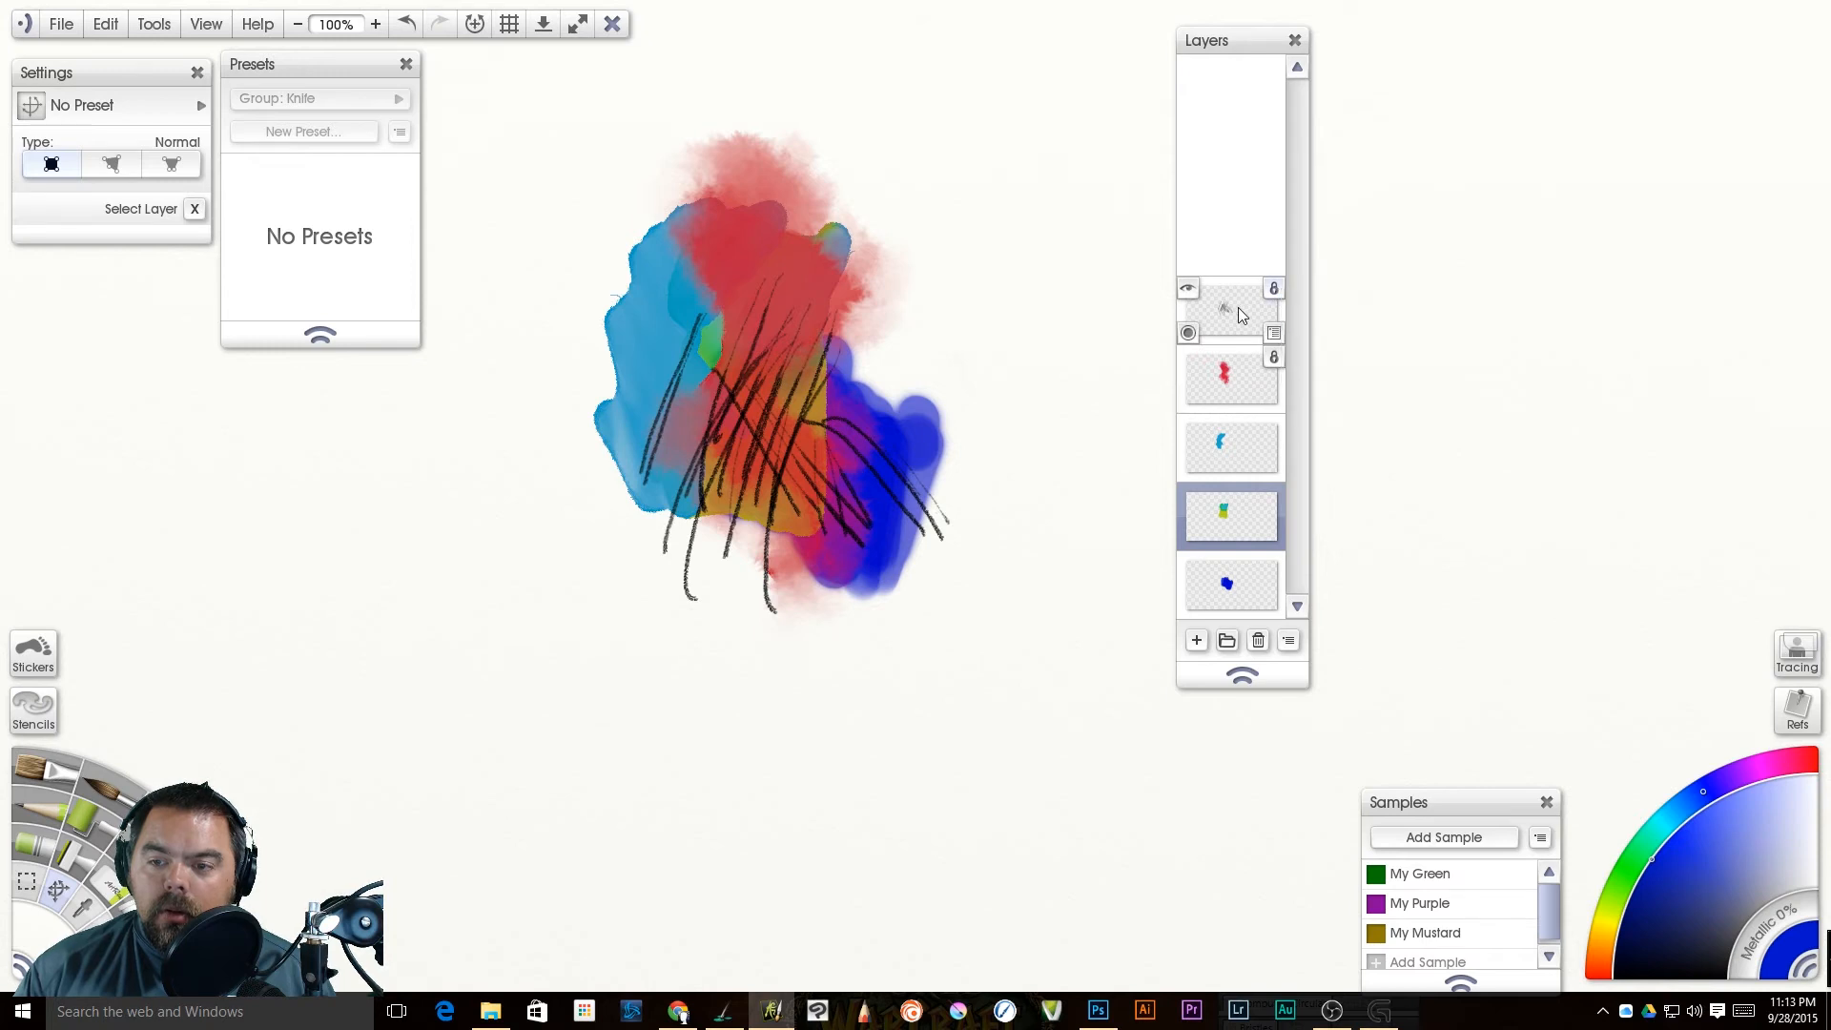
left_click(816, 331)
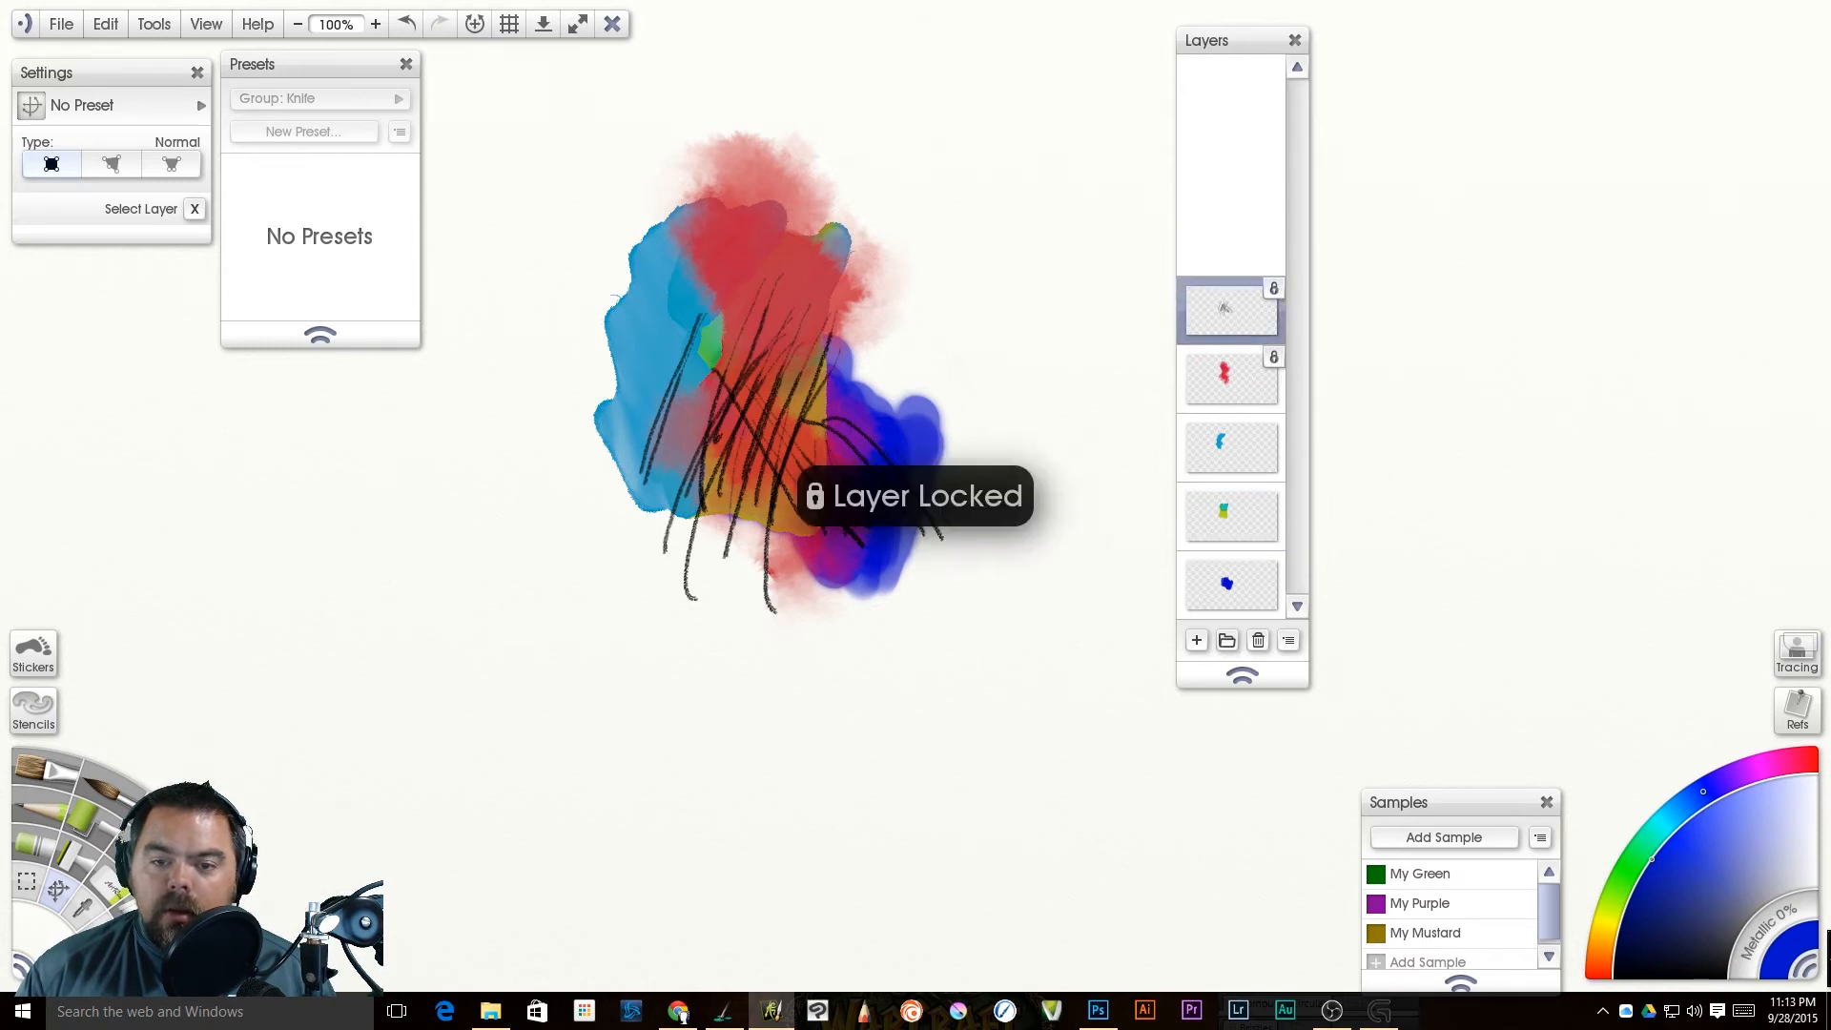
left_click(121, 784)
left_click(847, 329)
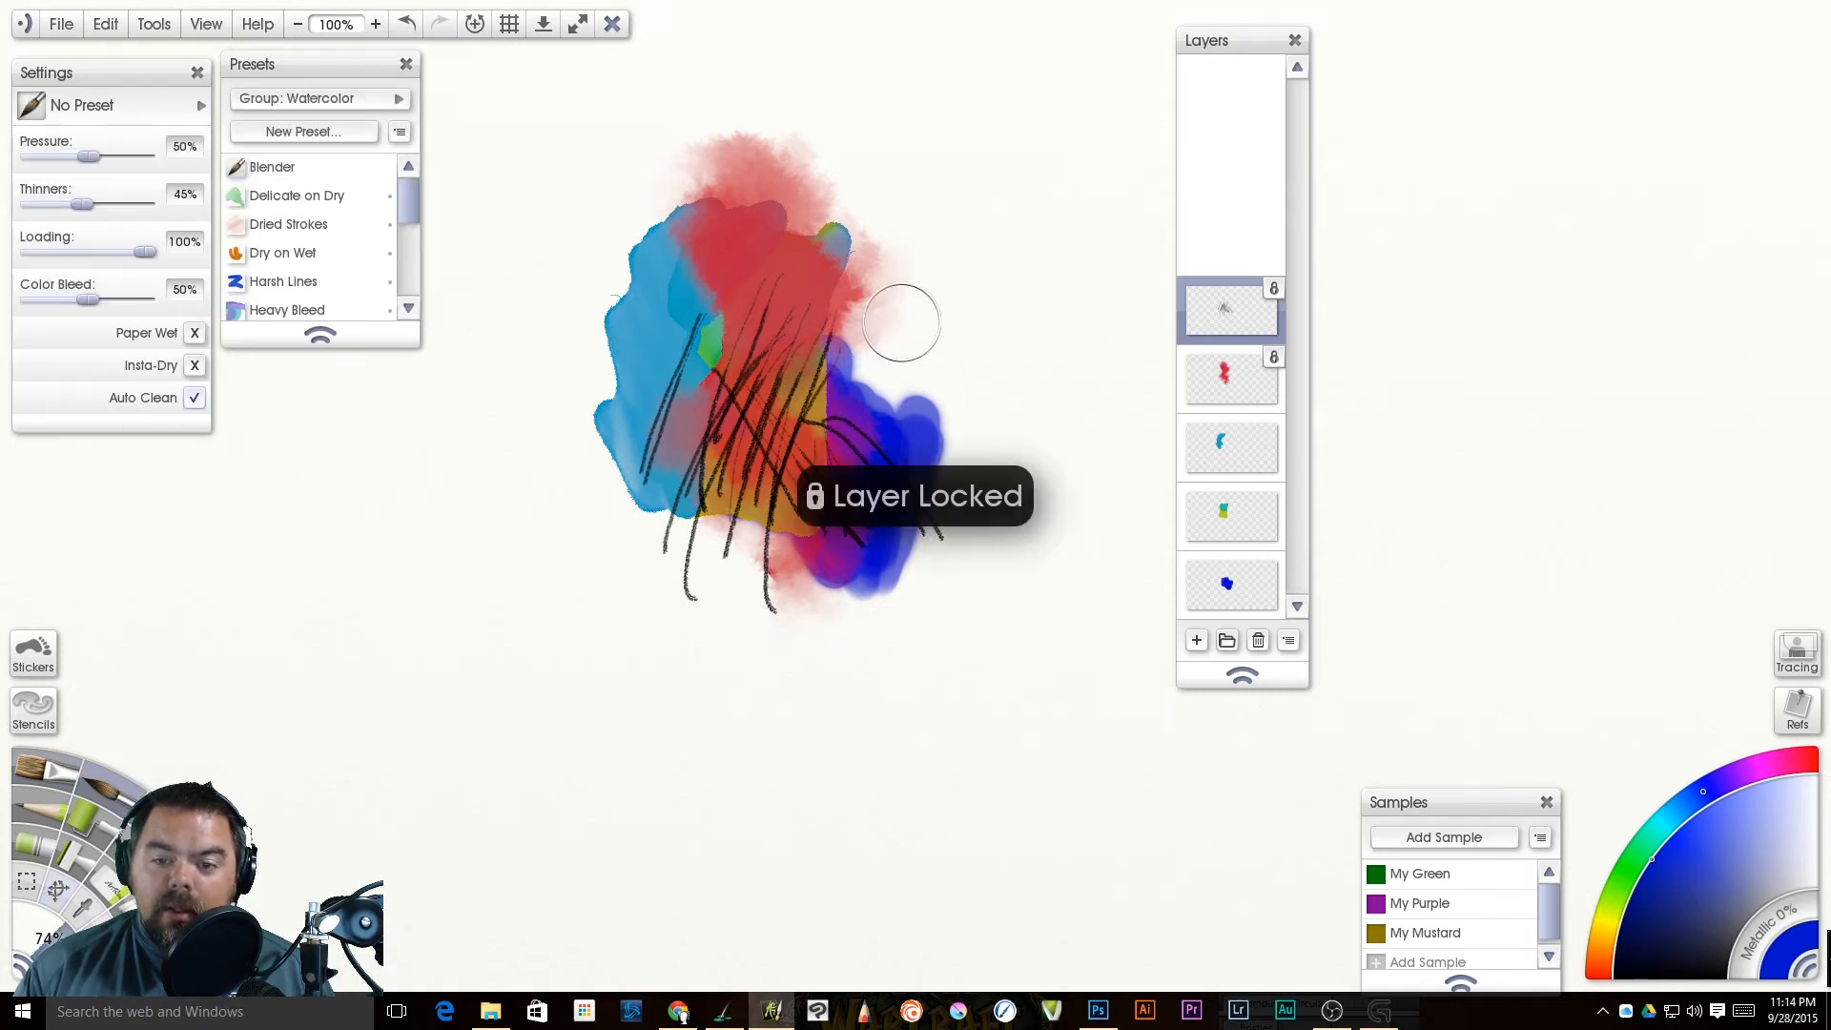
left_click(1049, 682)
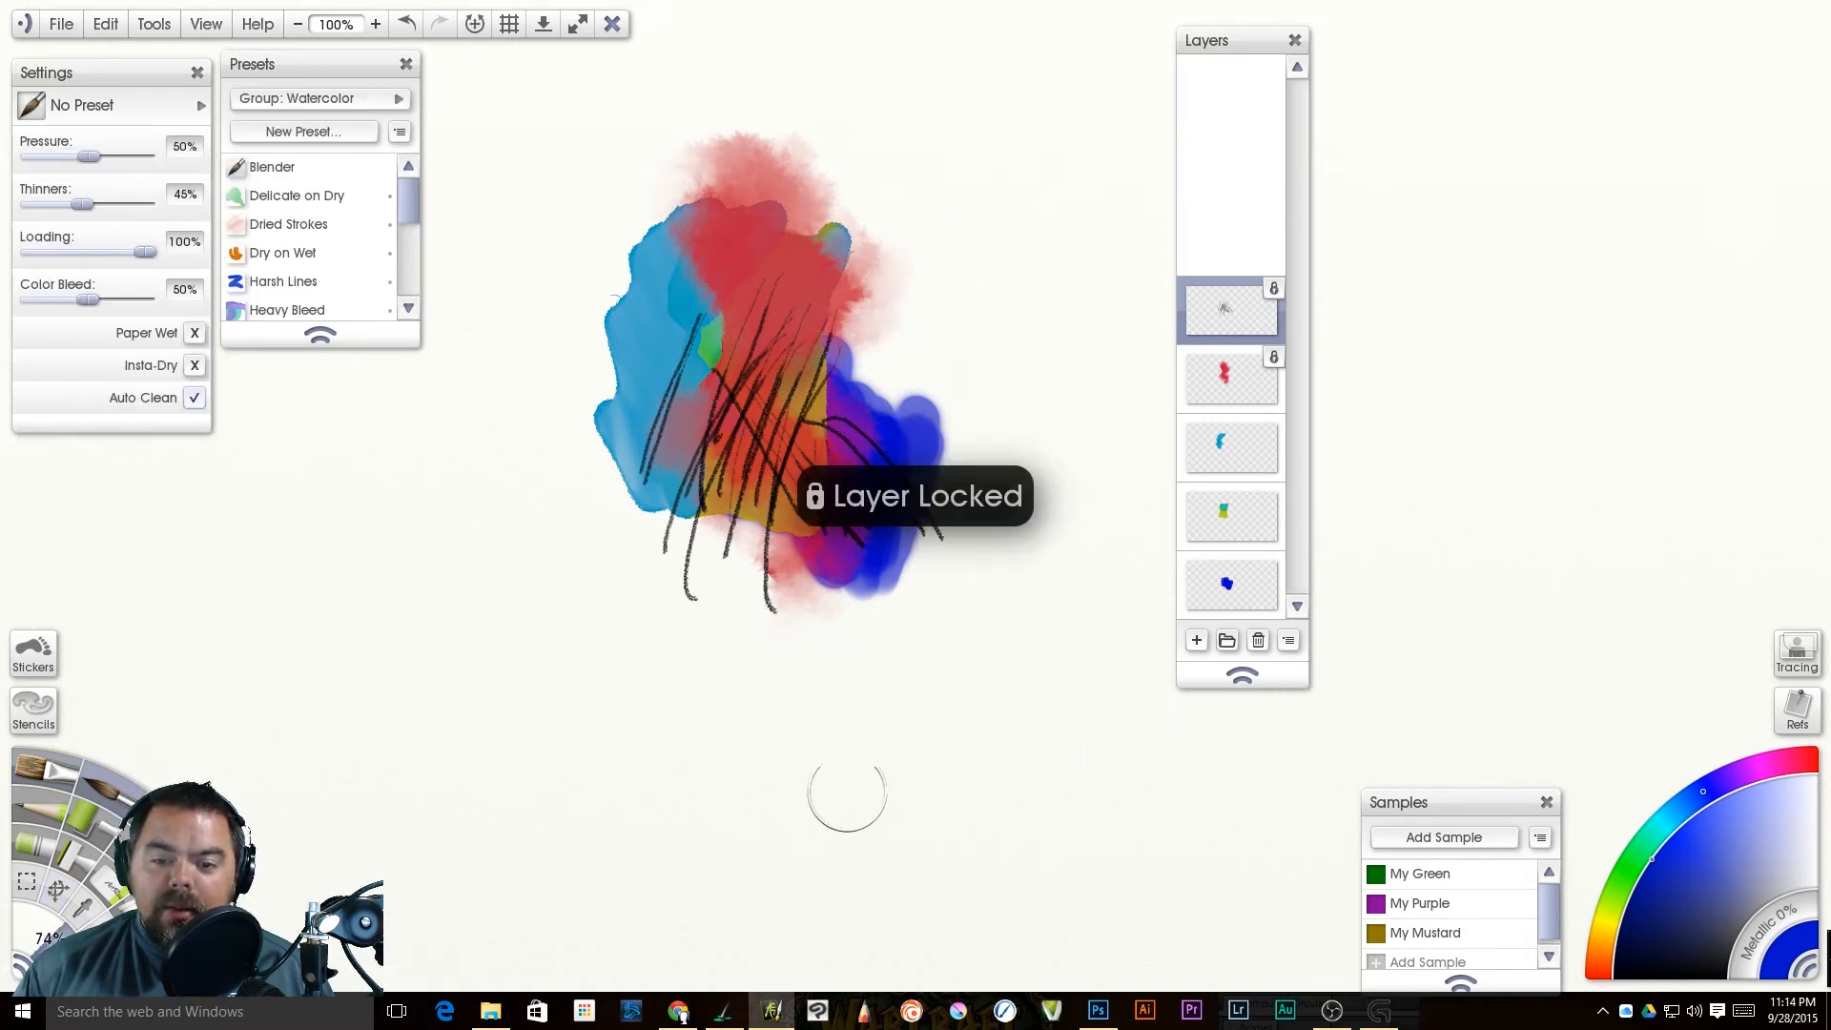
Step: Brush a blue watercolor patch on the red paint layer, below the existing artwork, and try to move it with the Transform tool
left_click(1242, 387)
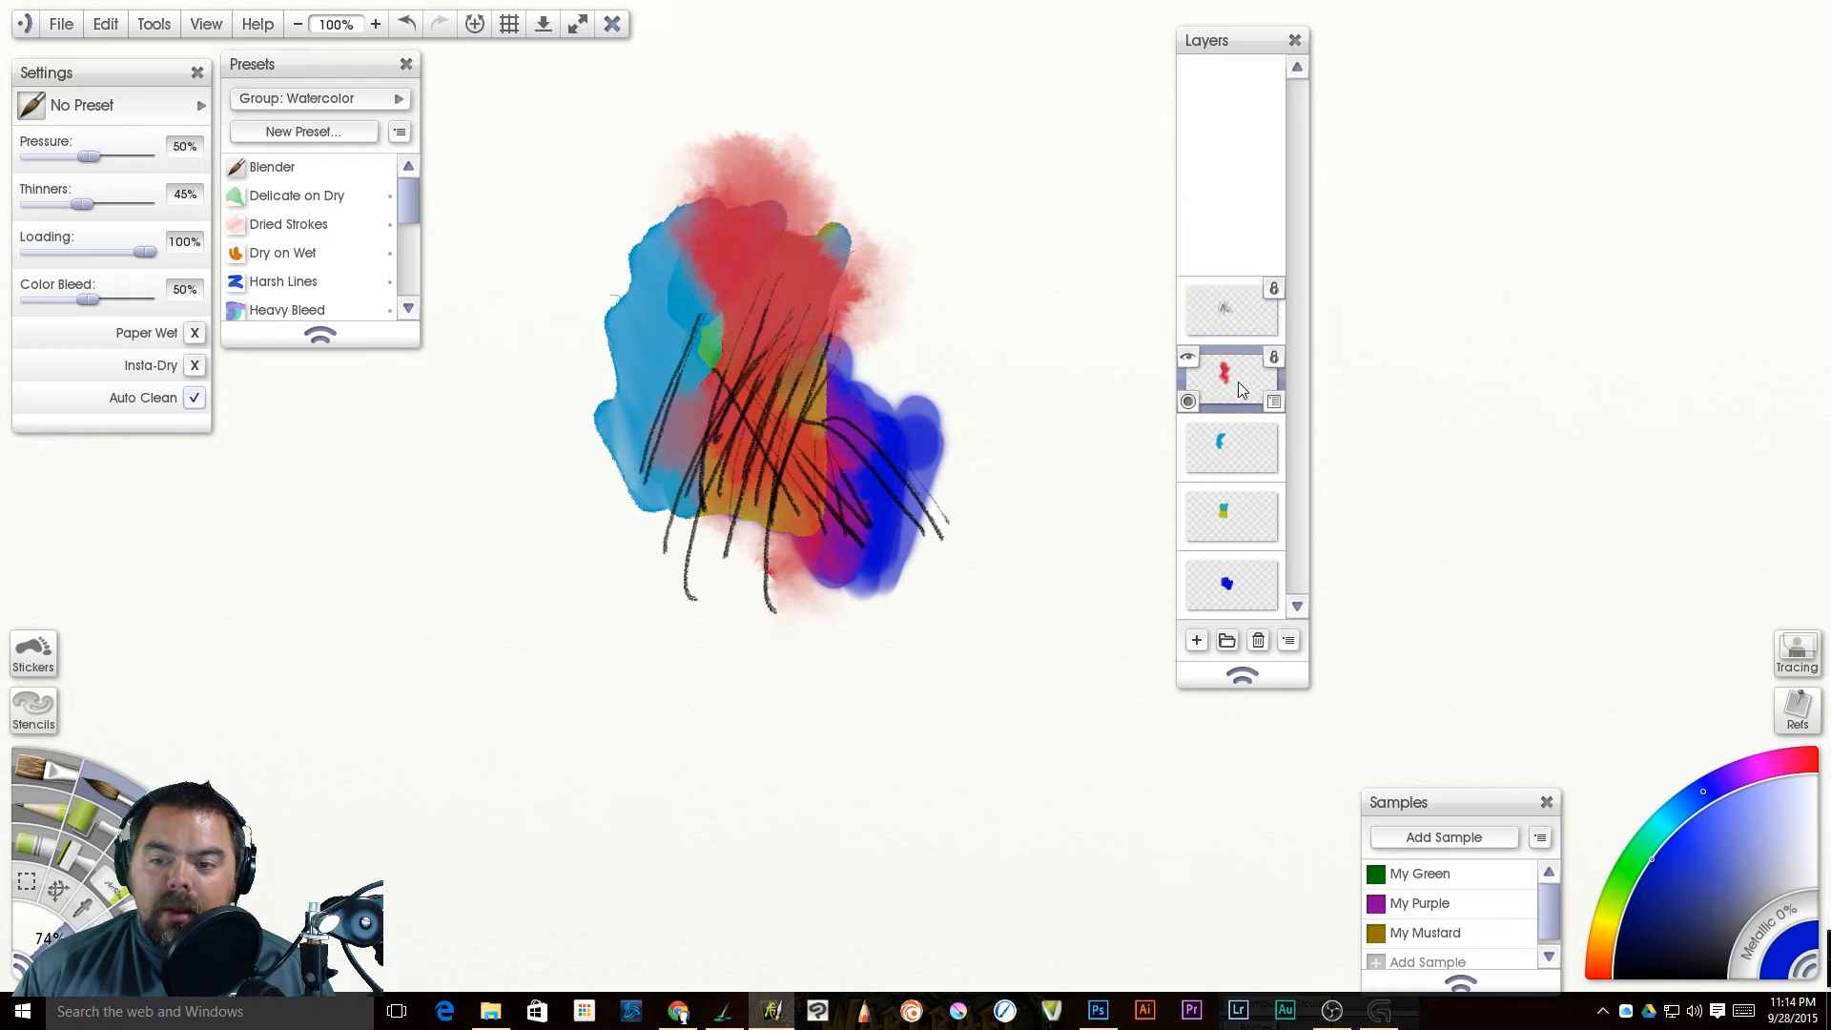
left_click(1270, 361)
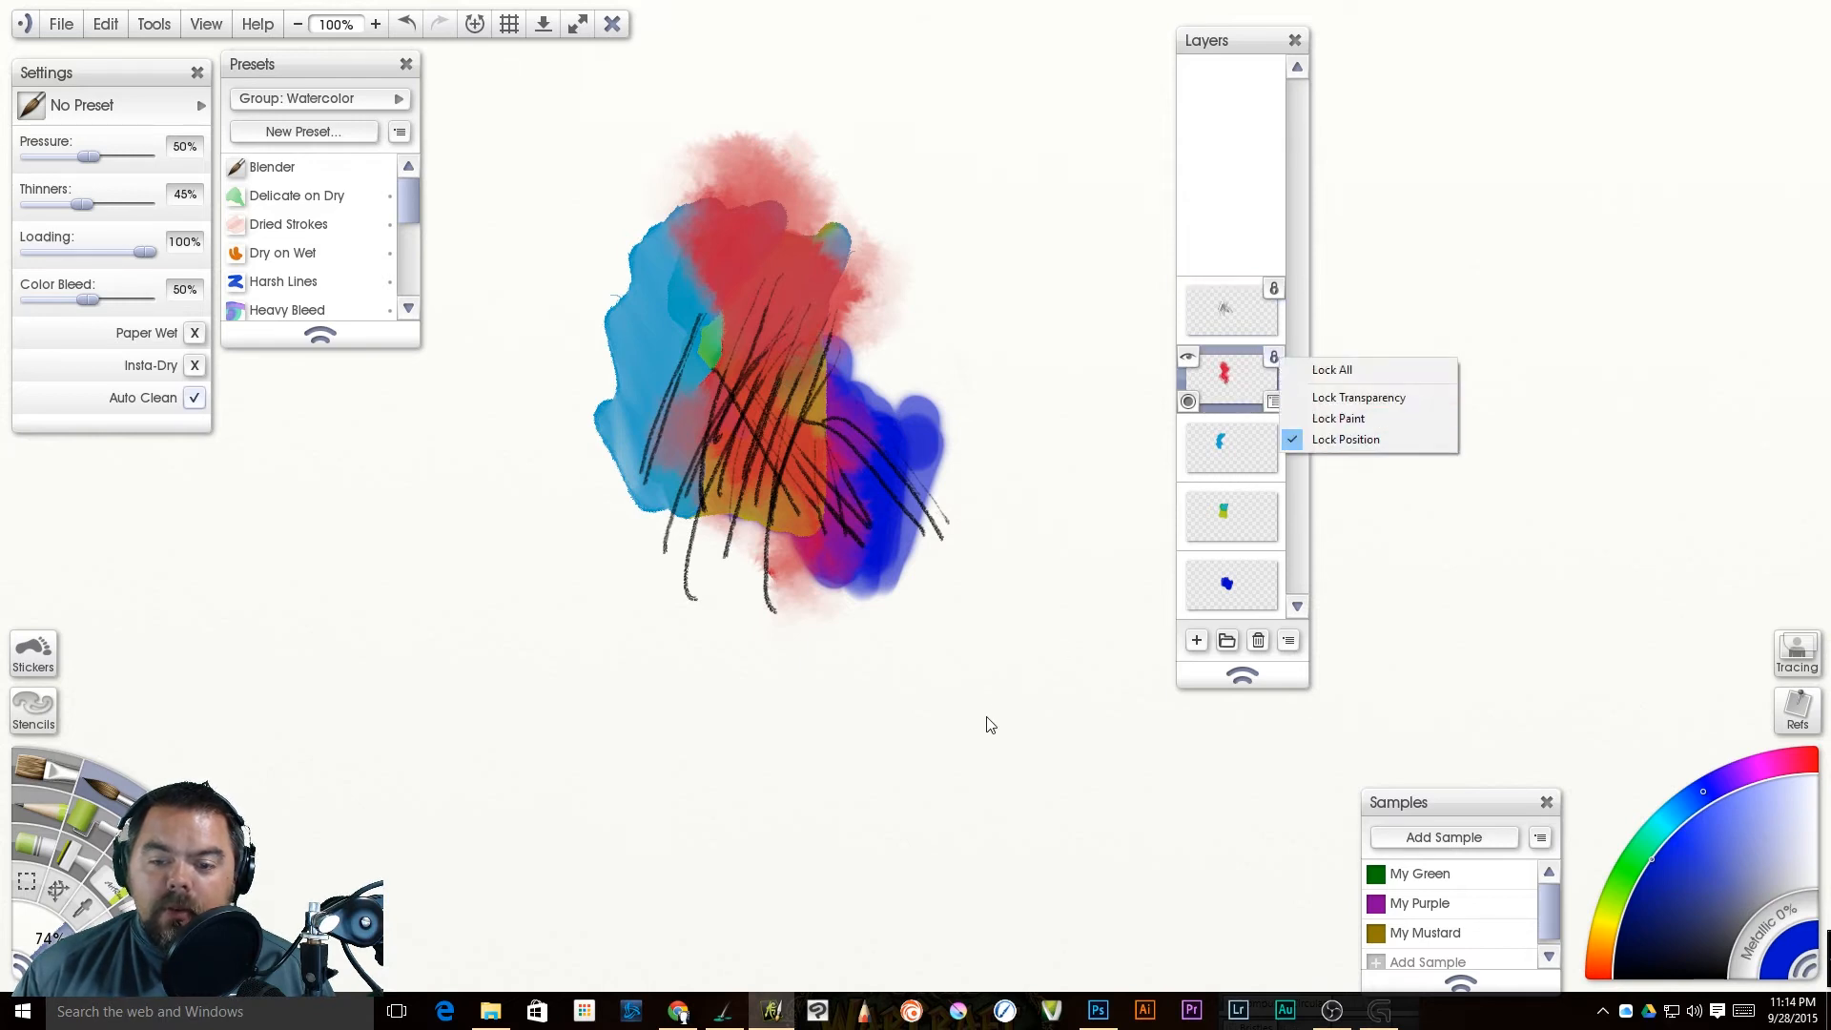
left_click(1018, 676)
mouse_move(1018, 676)
left_mouse_down()
mouse_move(889, 778)
mouse_move(921, 725)
mouse_move(997, 686)
mouse_move(1004, 728)
left_mouse_up()
left_click(58, 892)
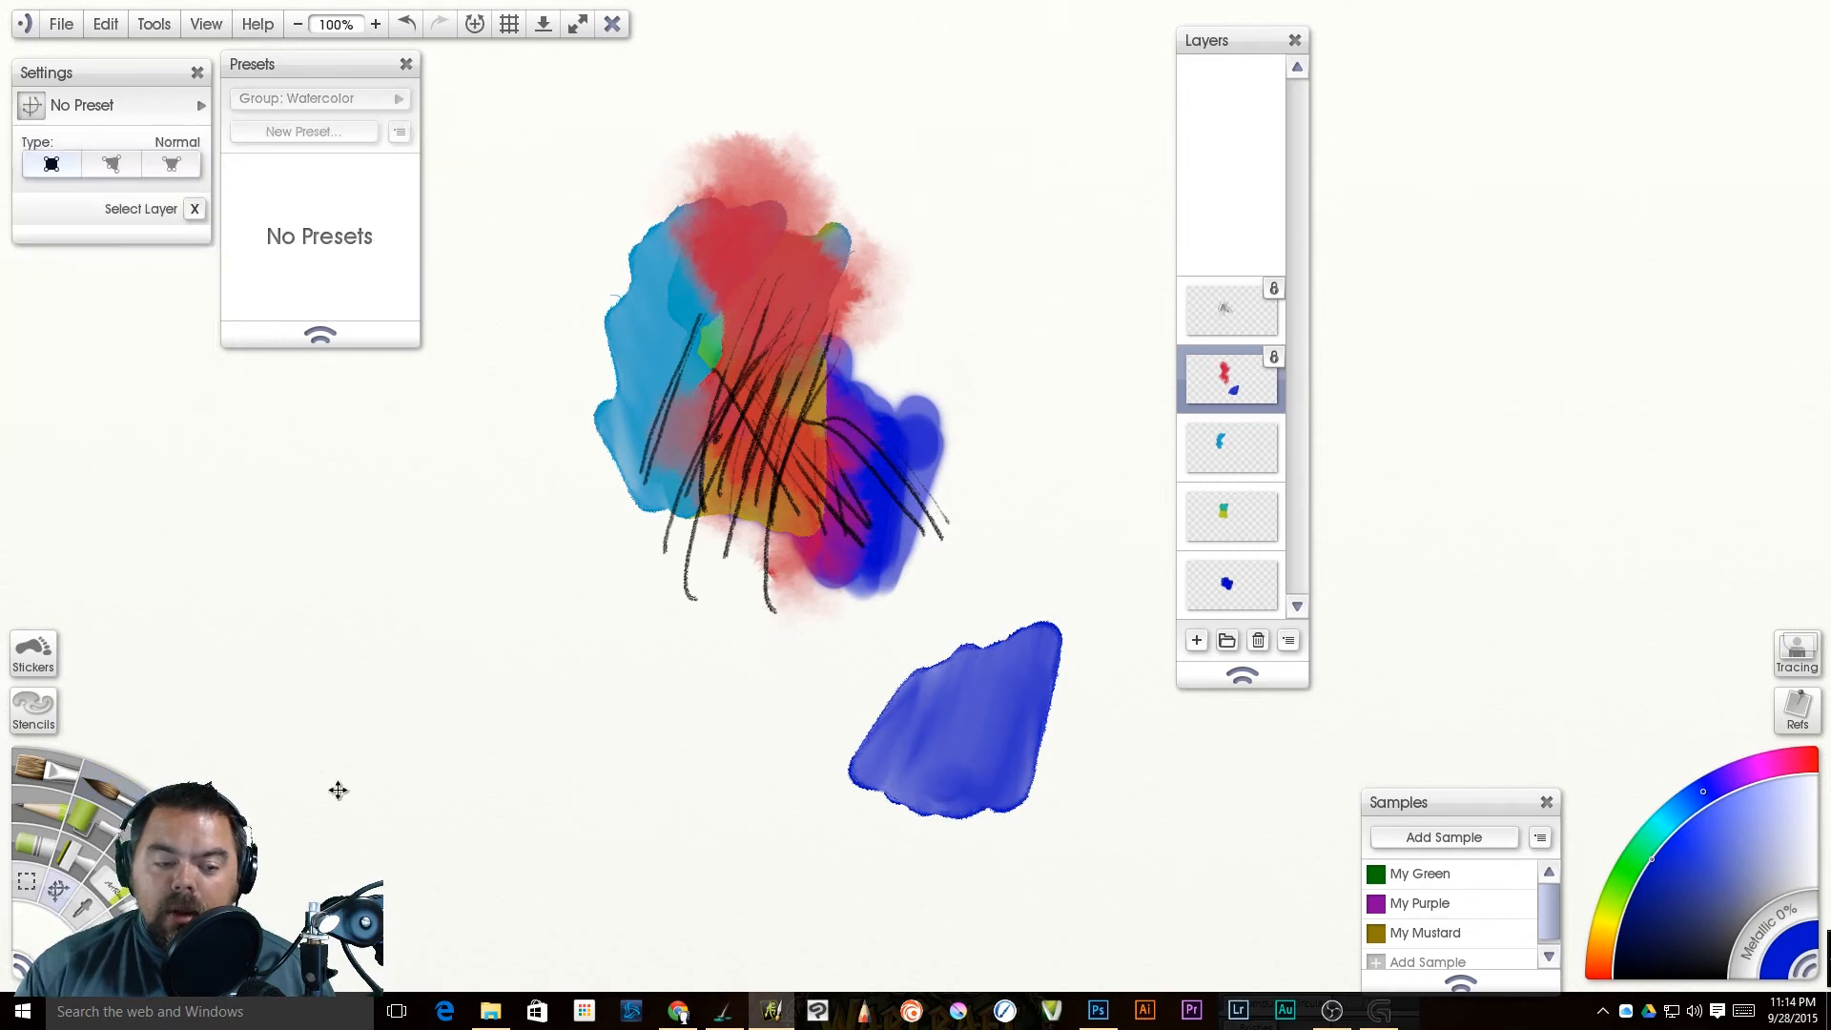
left_click(915, 688)
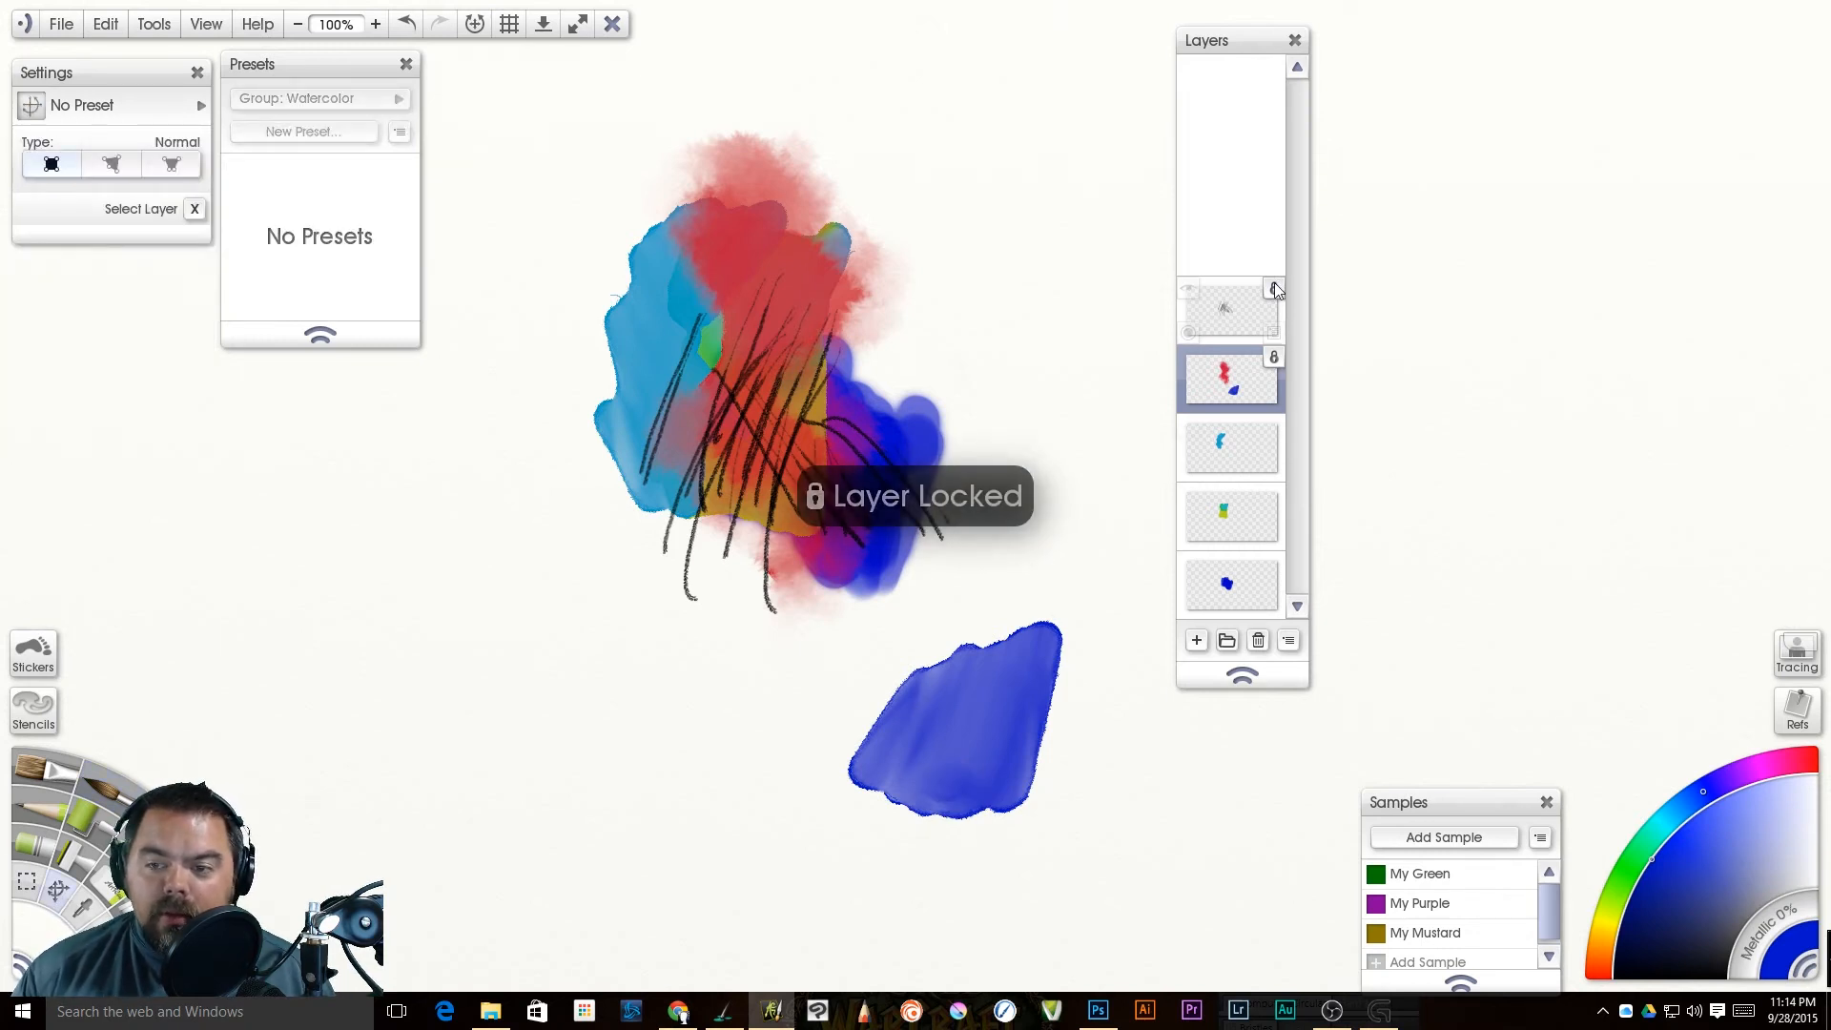
Step: Remove the paint and position locks from the black-line layer and lock its transparency instead
left_click(1274, 357)
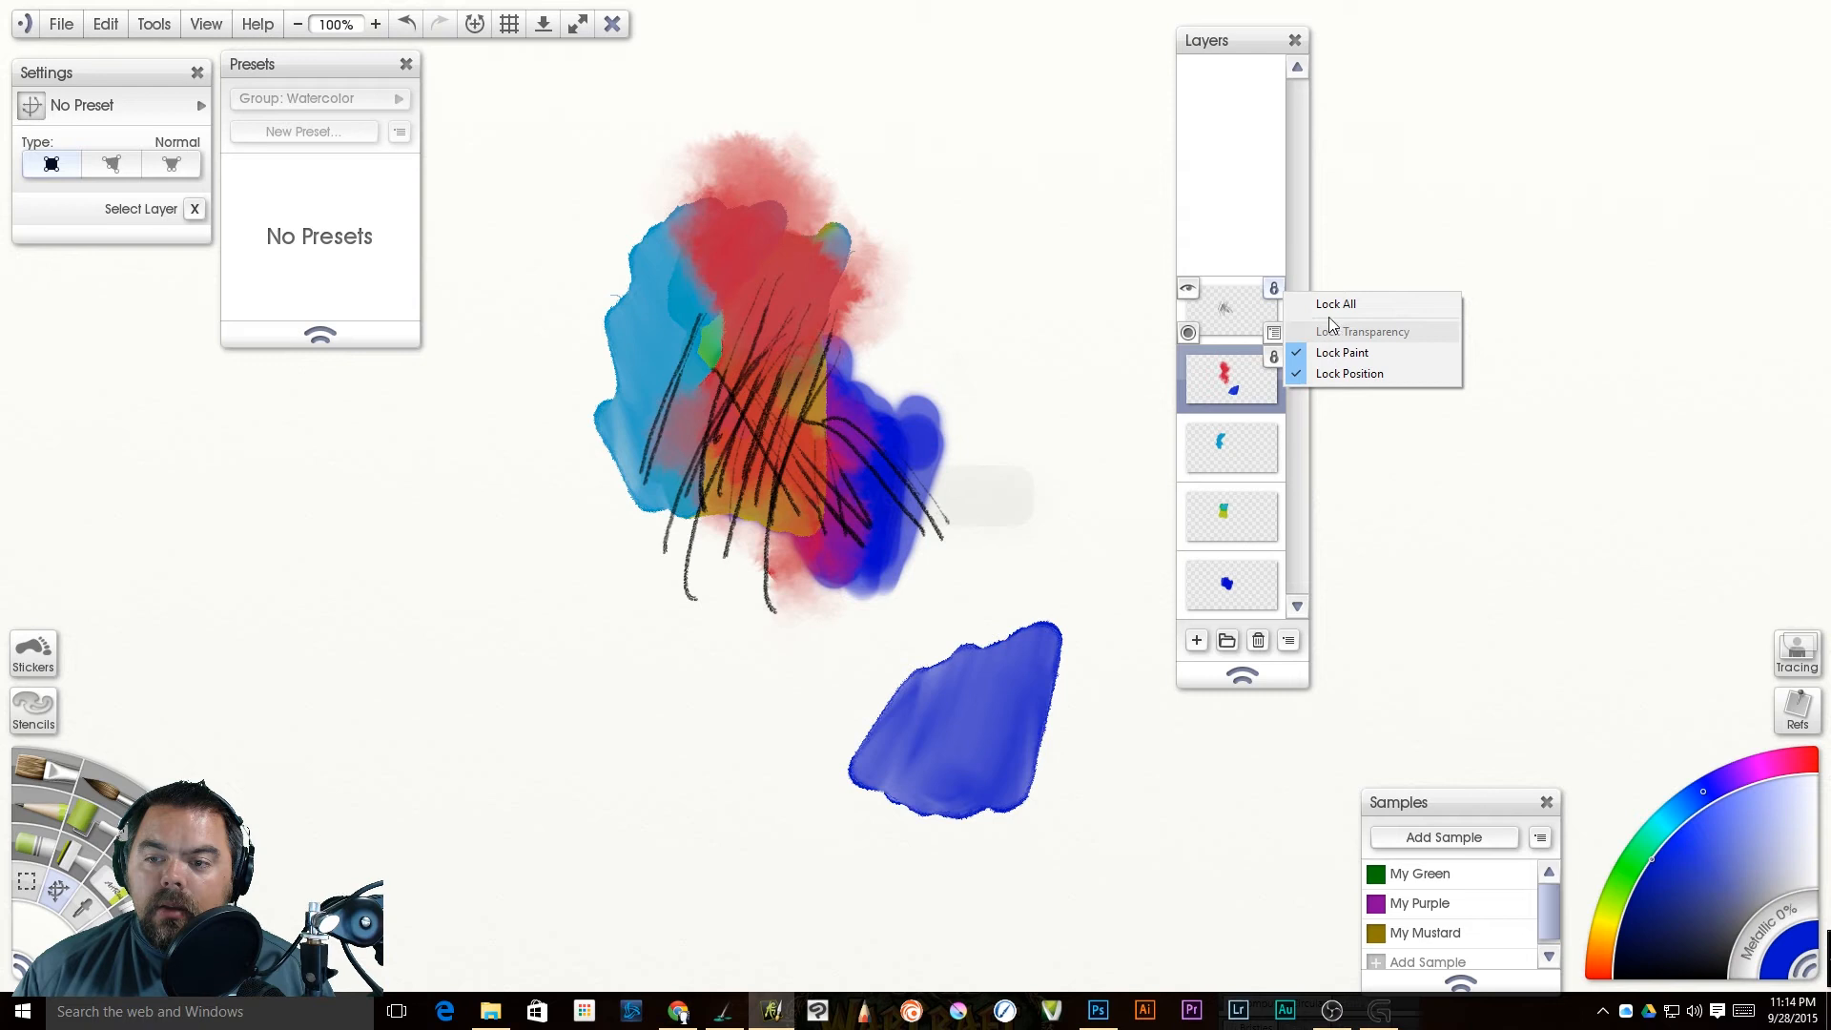
left_click(1340, 352)
left_click(1276, 289)
left_click(1336, 367)
left_click(1274, 289)
left_click(1327, 325)
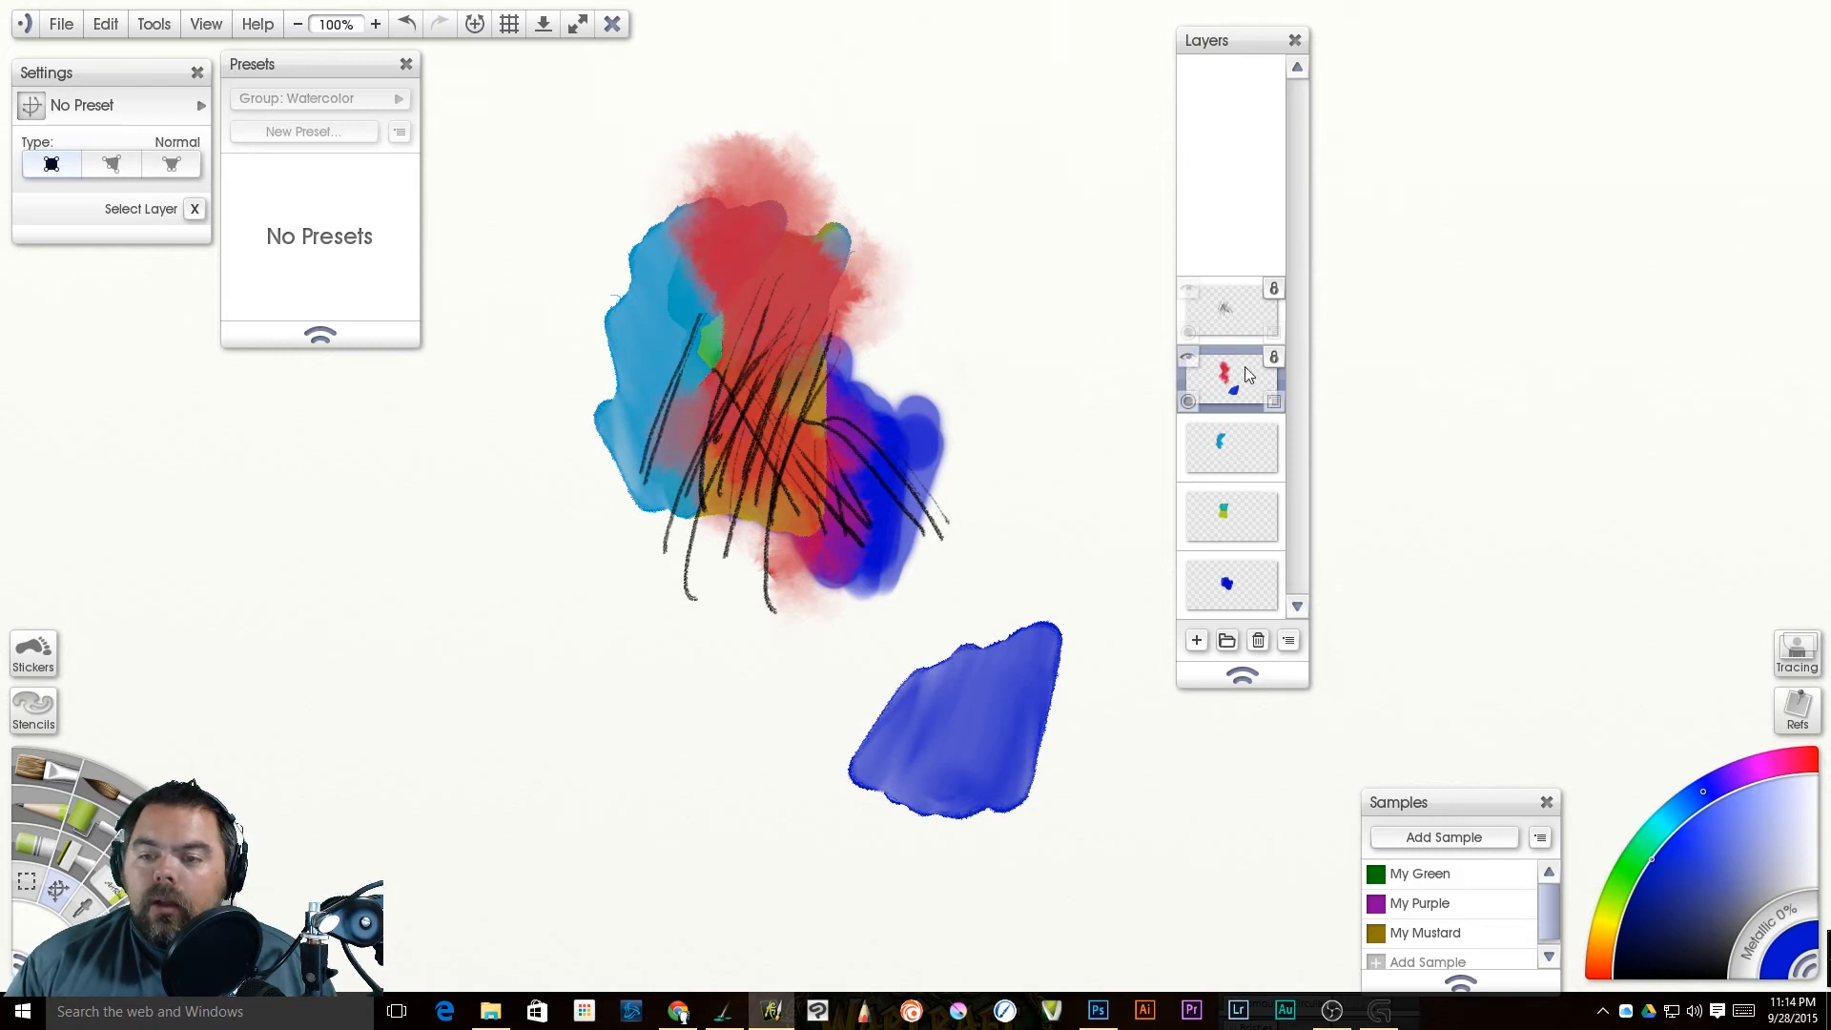
Step: Brush watercolor over the black lines on their transparency-locked layer
left_click(1237, 303)
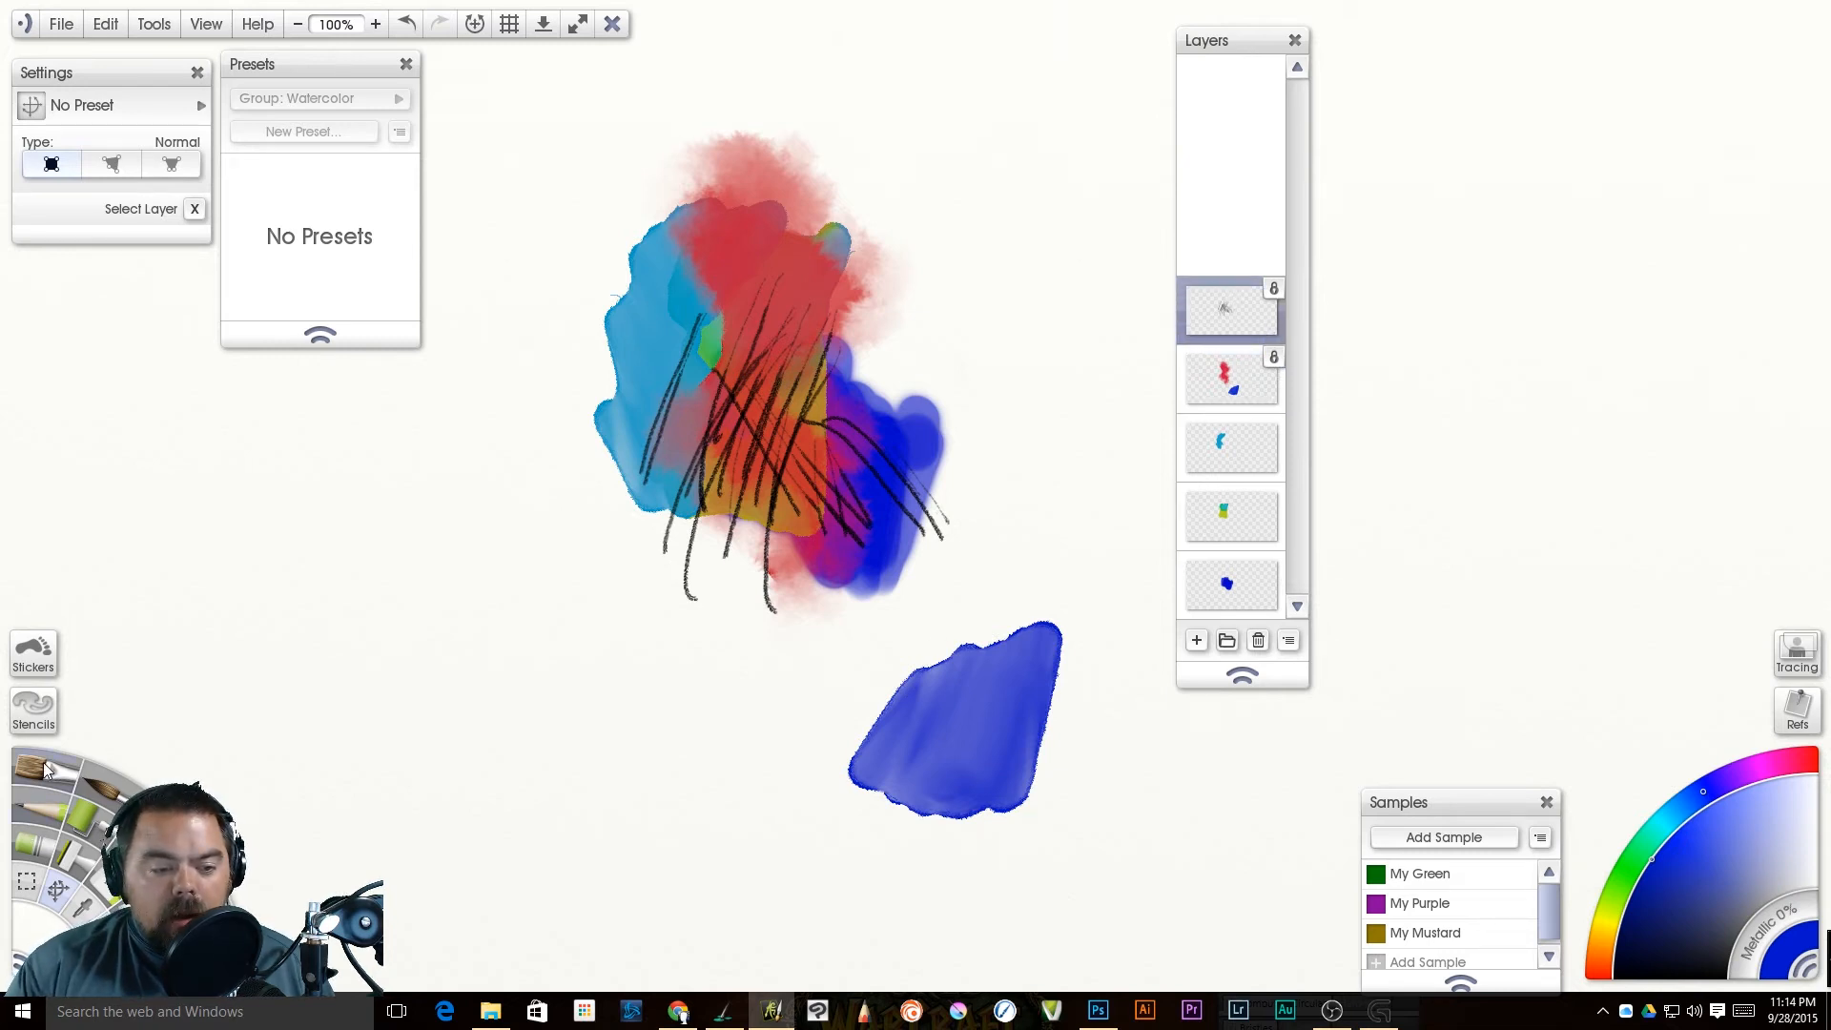
left_click(106, 782)
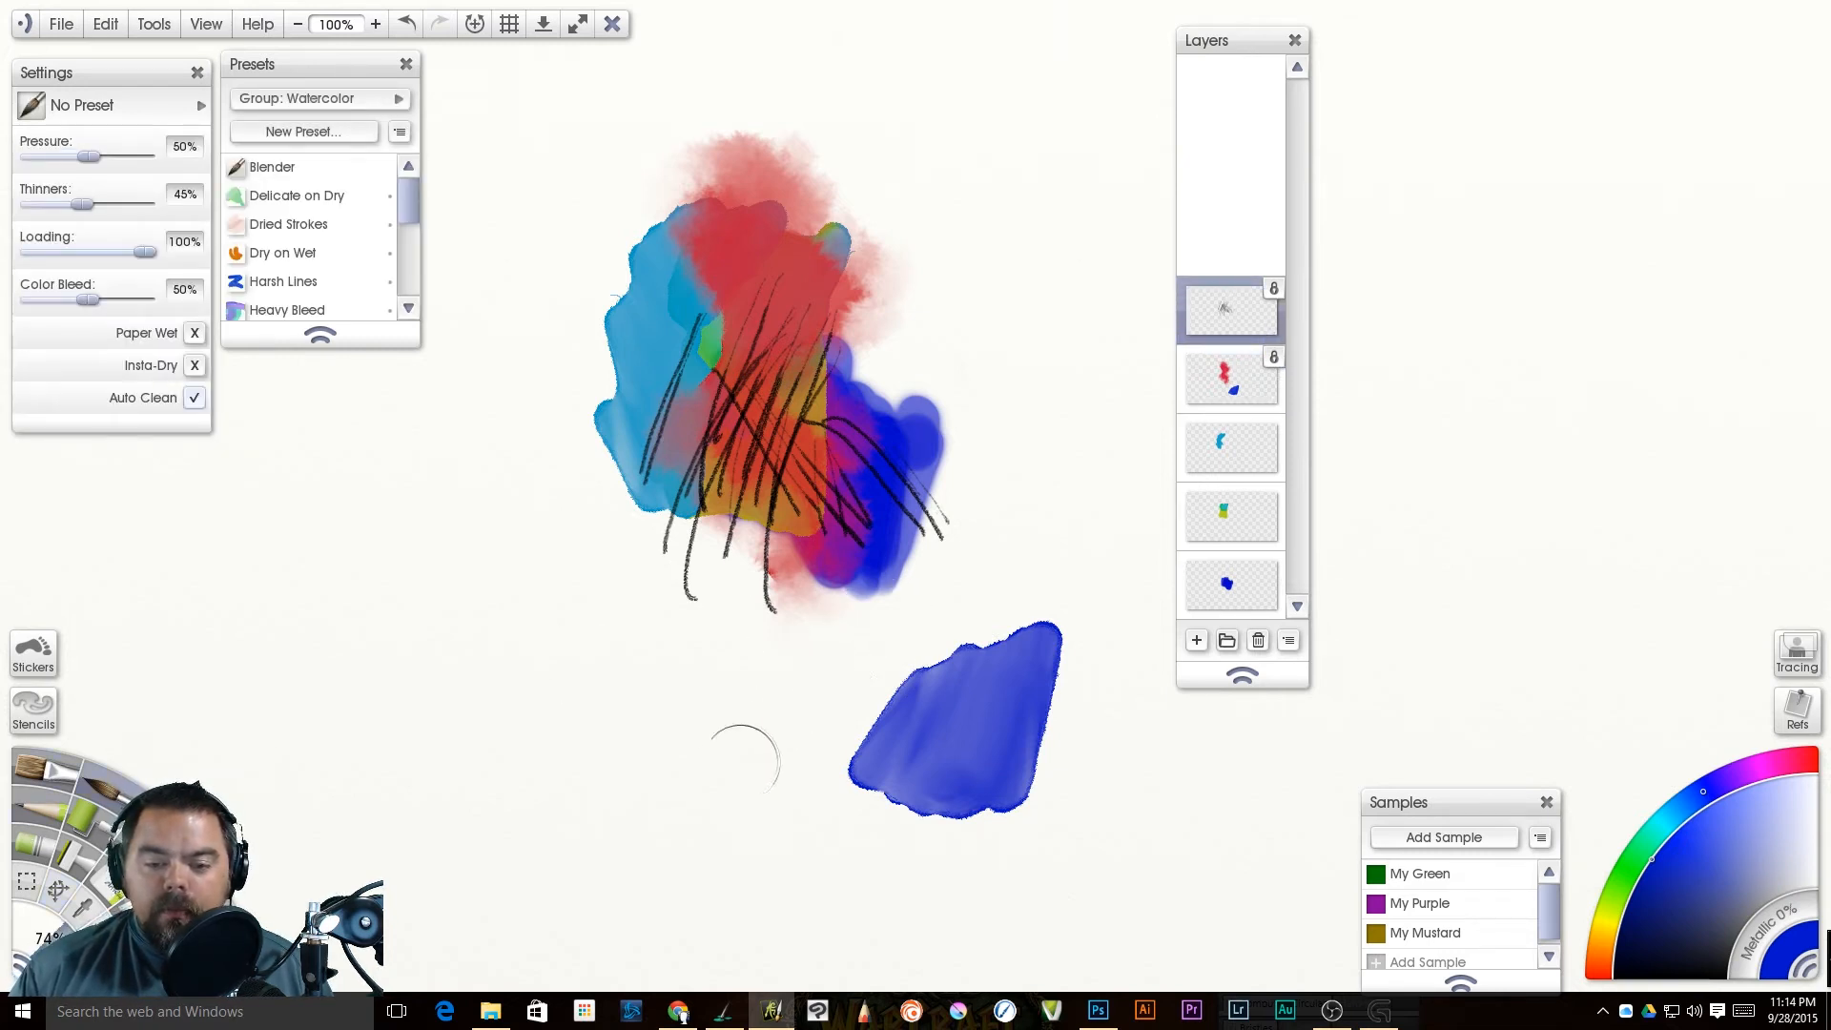
mouse_move(821, 308)
left_mouse_down()
mouse_move(763, 309)
mouse_move(701, 393)
mouse_move(650, 405)
mouse_move(709, 510)
mouse_move(720, 586)
mouse_move(758, 564)
mouse_move(787, 412)
mouse_move(767, 348)
mouse_move(686, 362)
mouse_move(682, 285)
mouse_move(801, 405)
mouse_move(934, 478)
mouse_move(880, 479)
mouse_move(799, 400)
mouse_move(839, 496)
mouse_move(744, 452)
mouse_move(697, 599)
mouse_move(658, 620)
mouse_move(780, 515)
left_mouse_up()
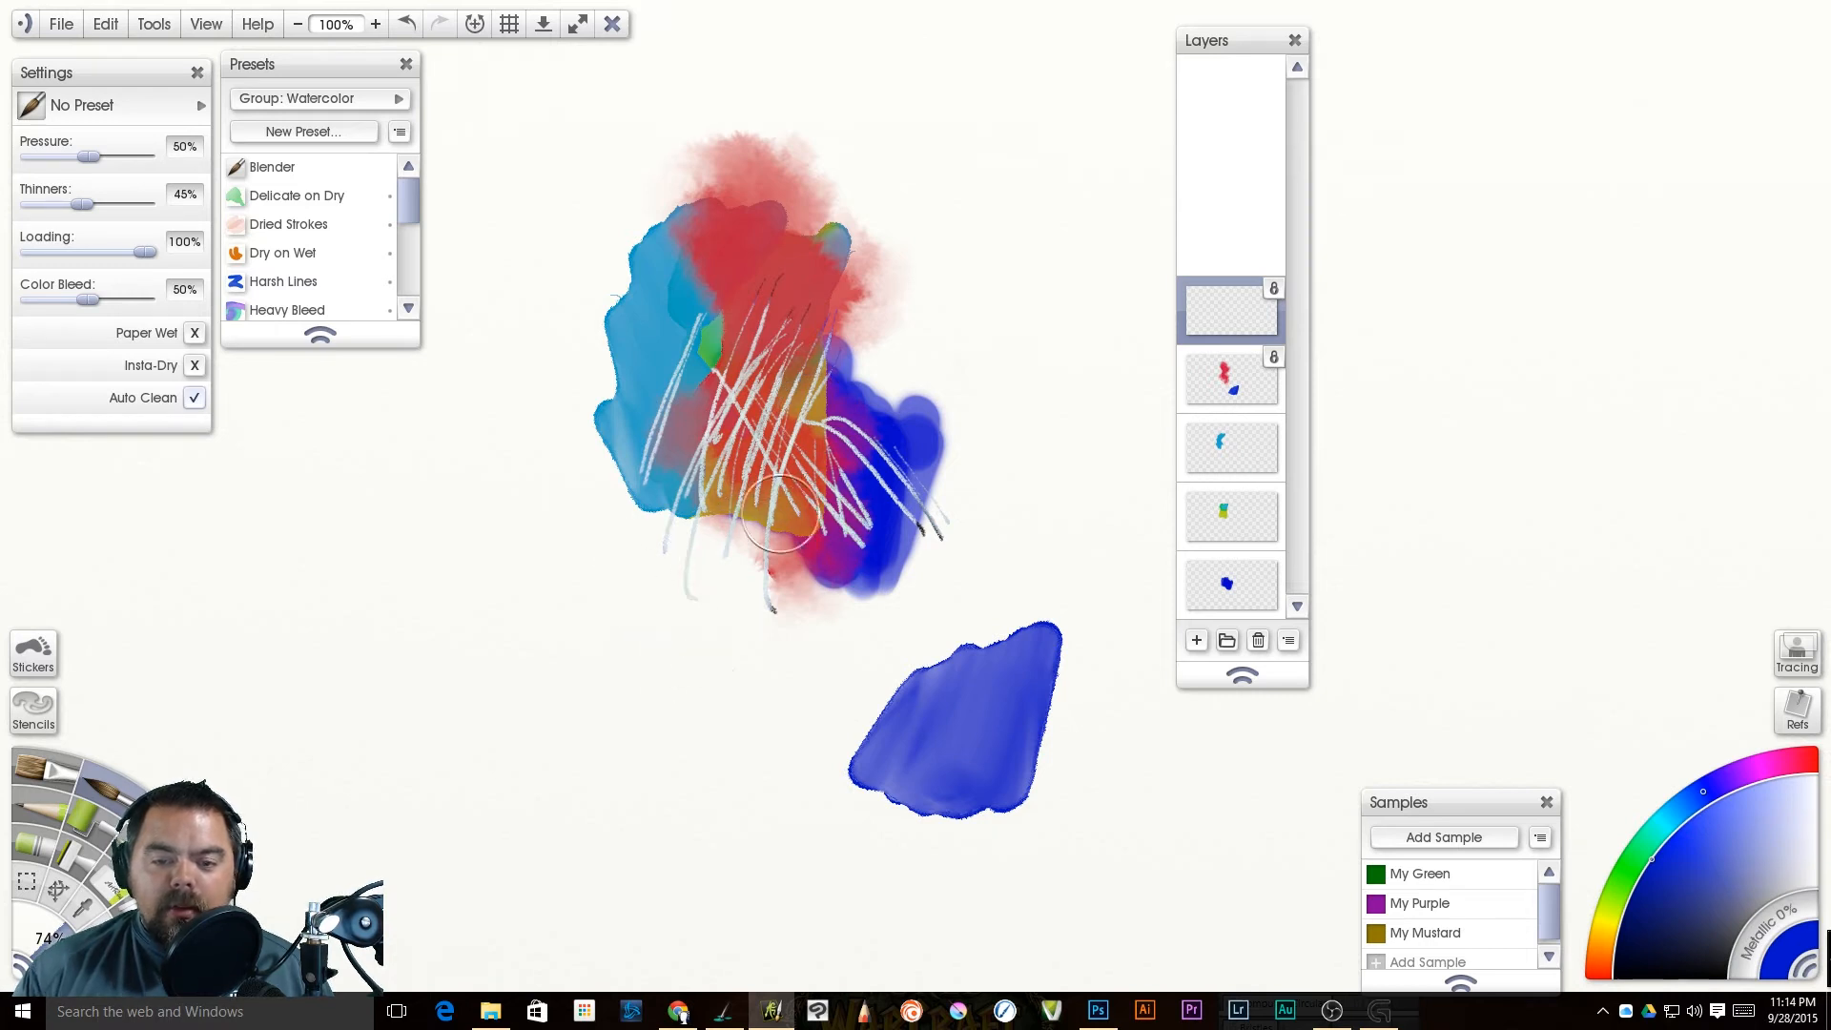
Step: Lock the red paint layer's transparency and brush green watercolor over its blue patch
left_click(1226, 381)
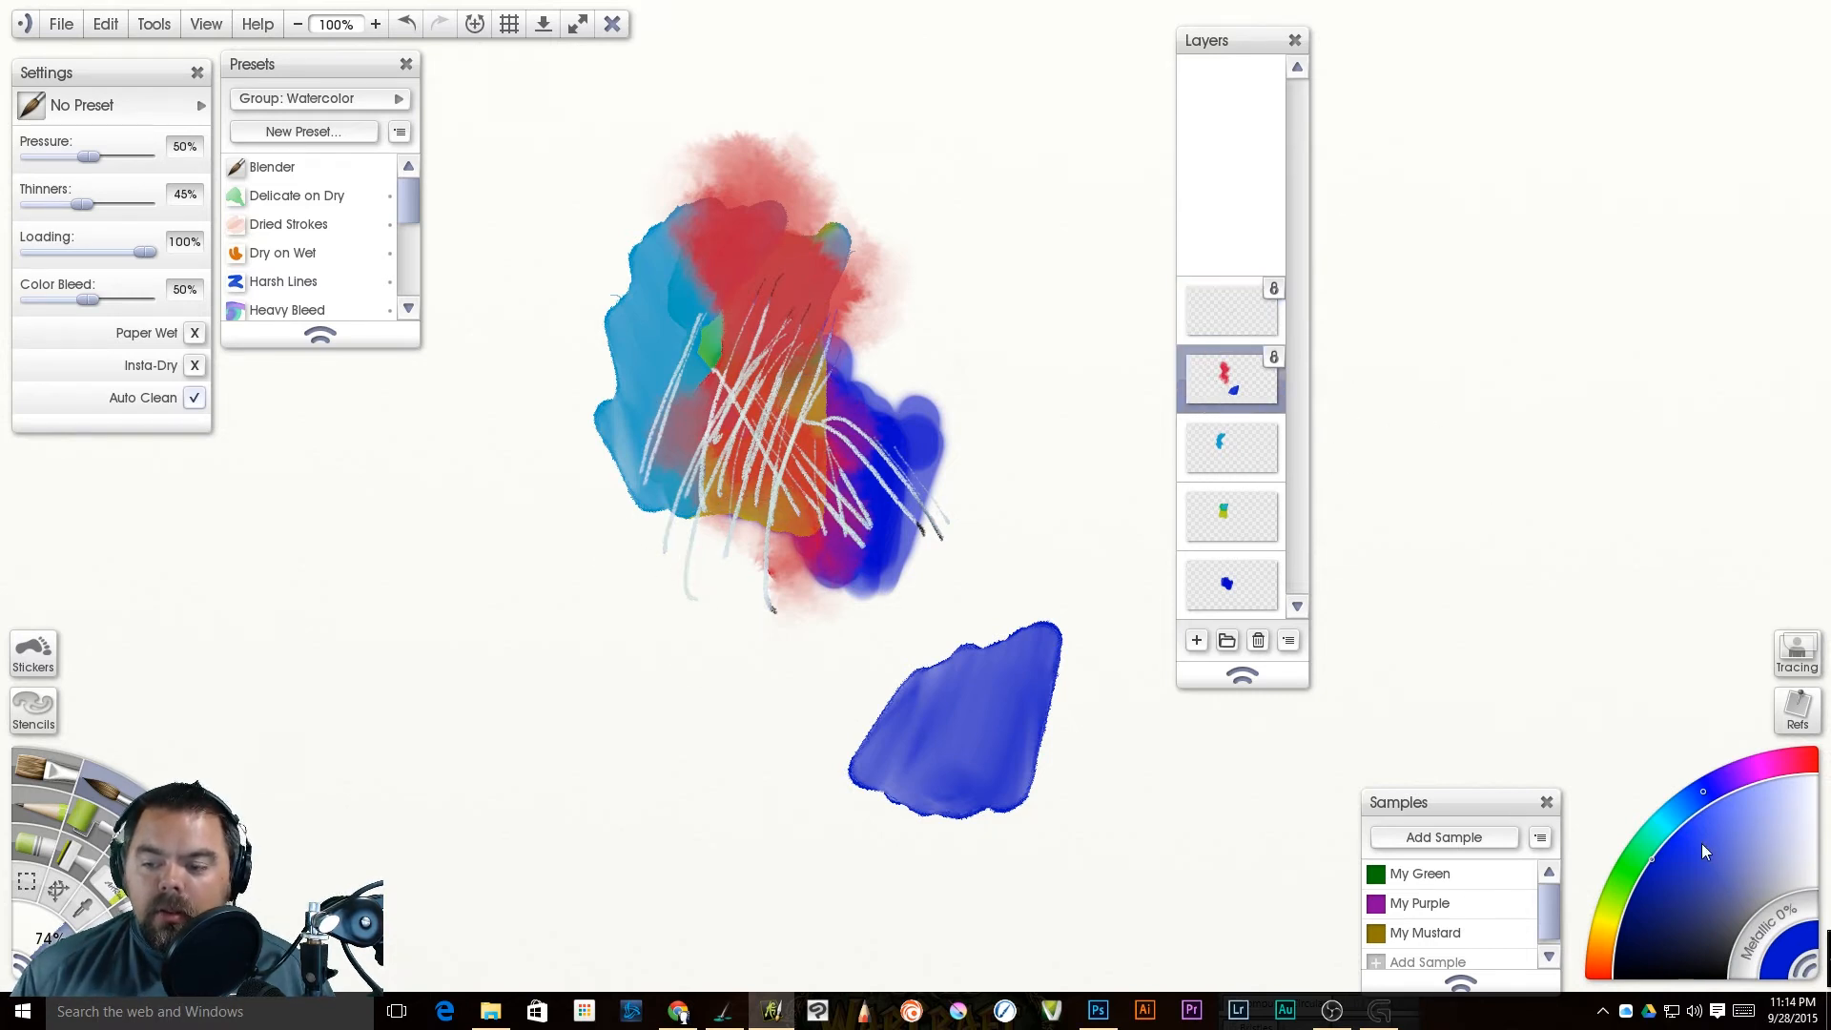
left_click(1653, 836)
left_click_drag(1651, 840, 1632, 871)
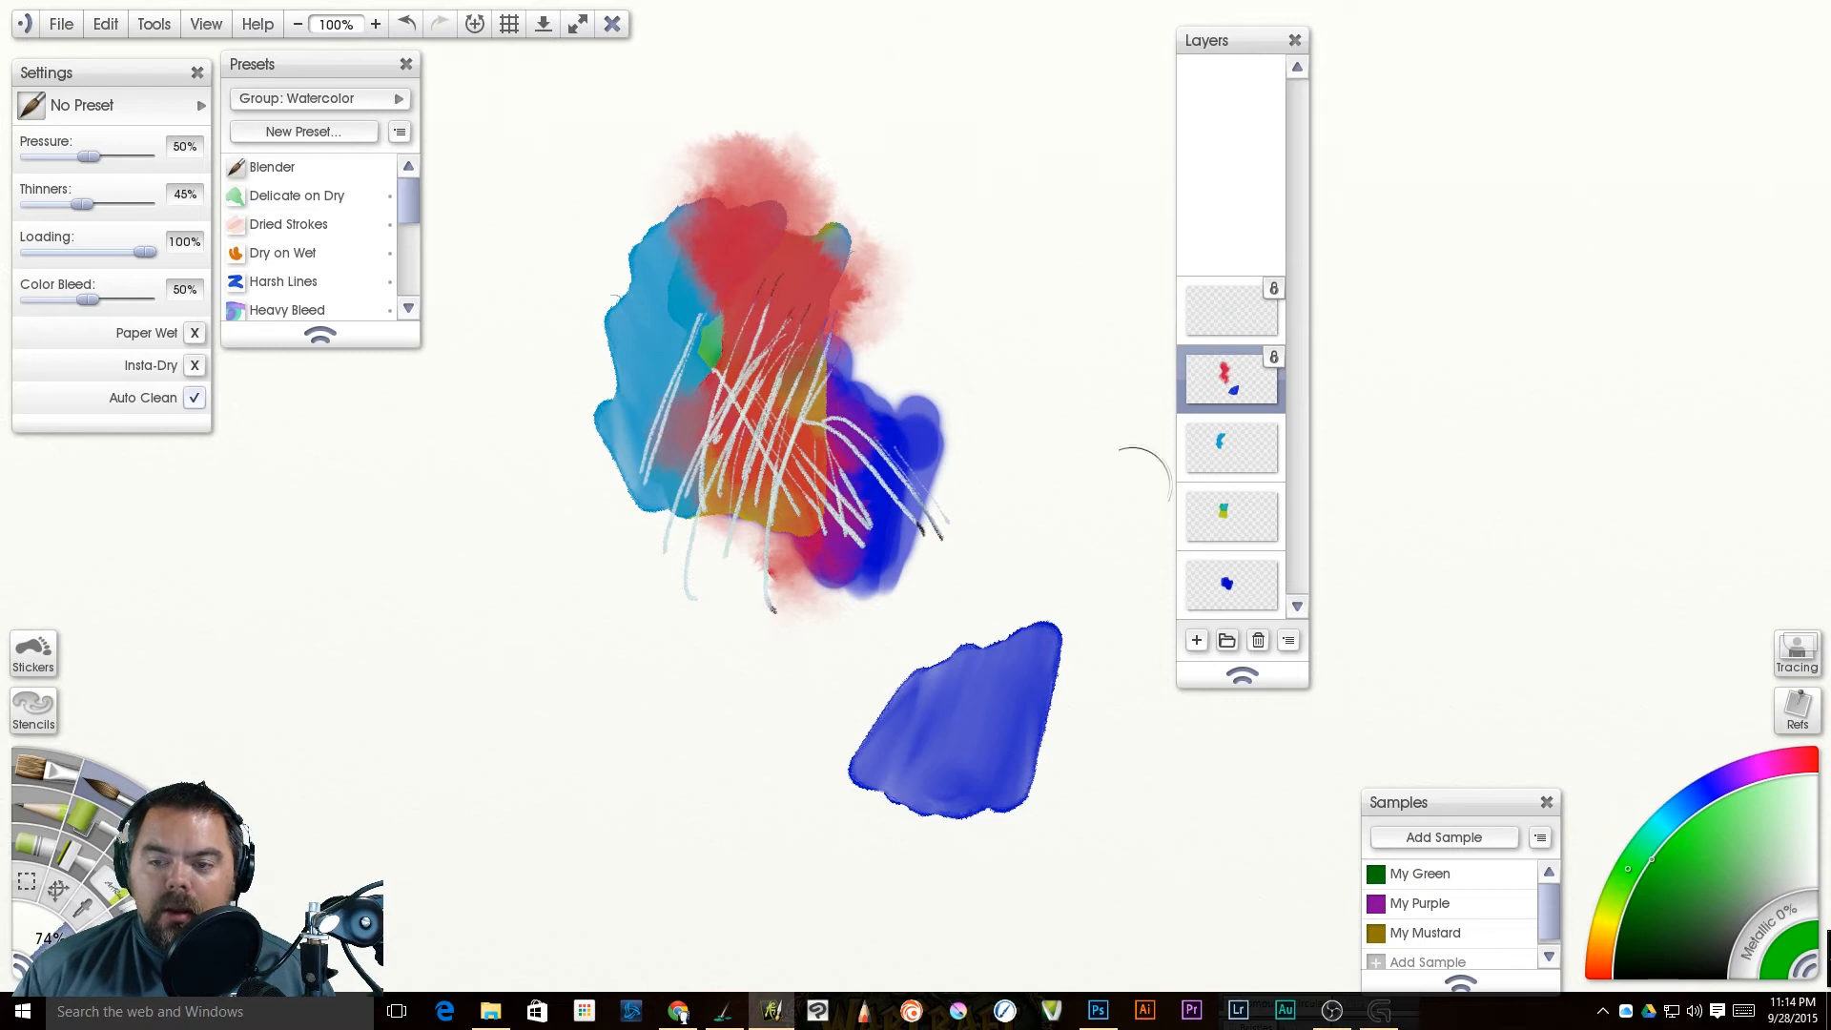
left_click(1274, 356)
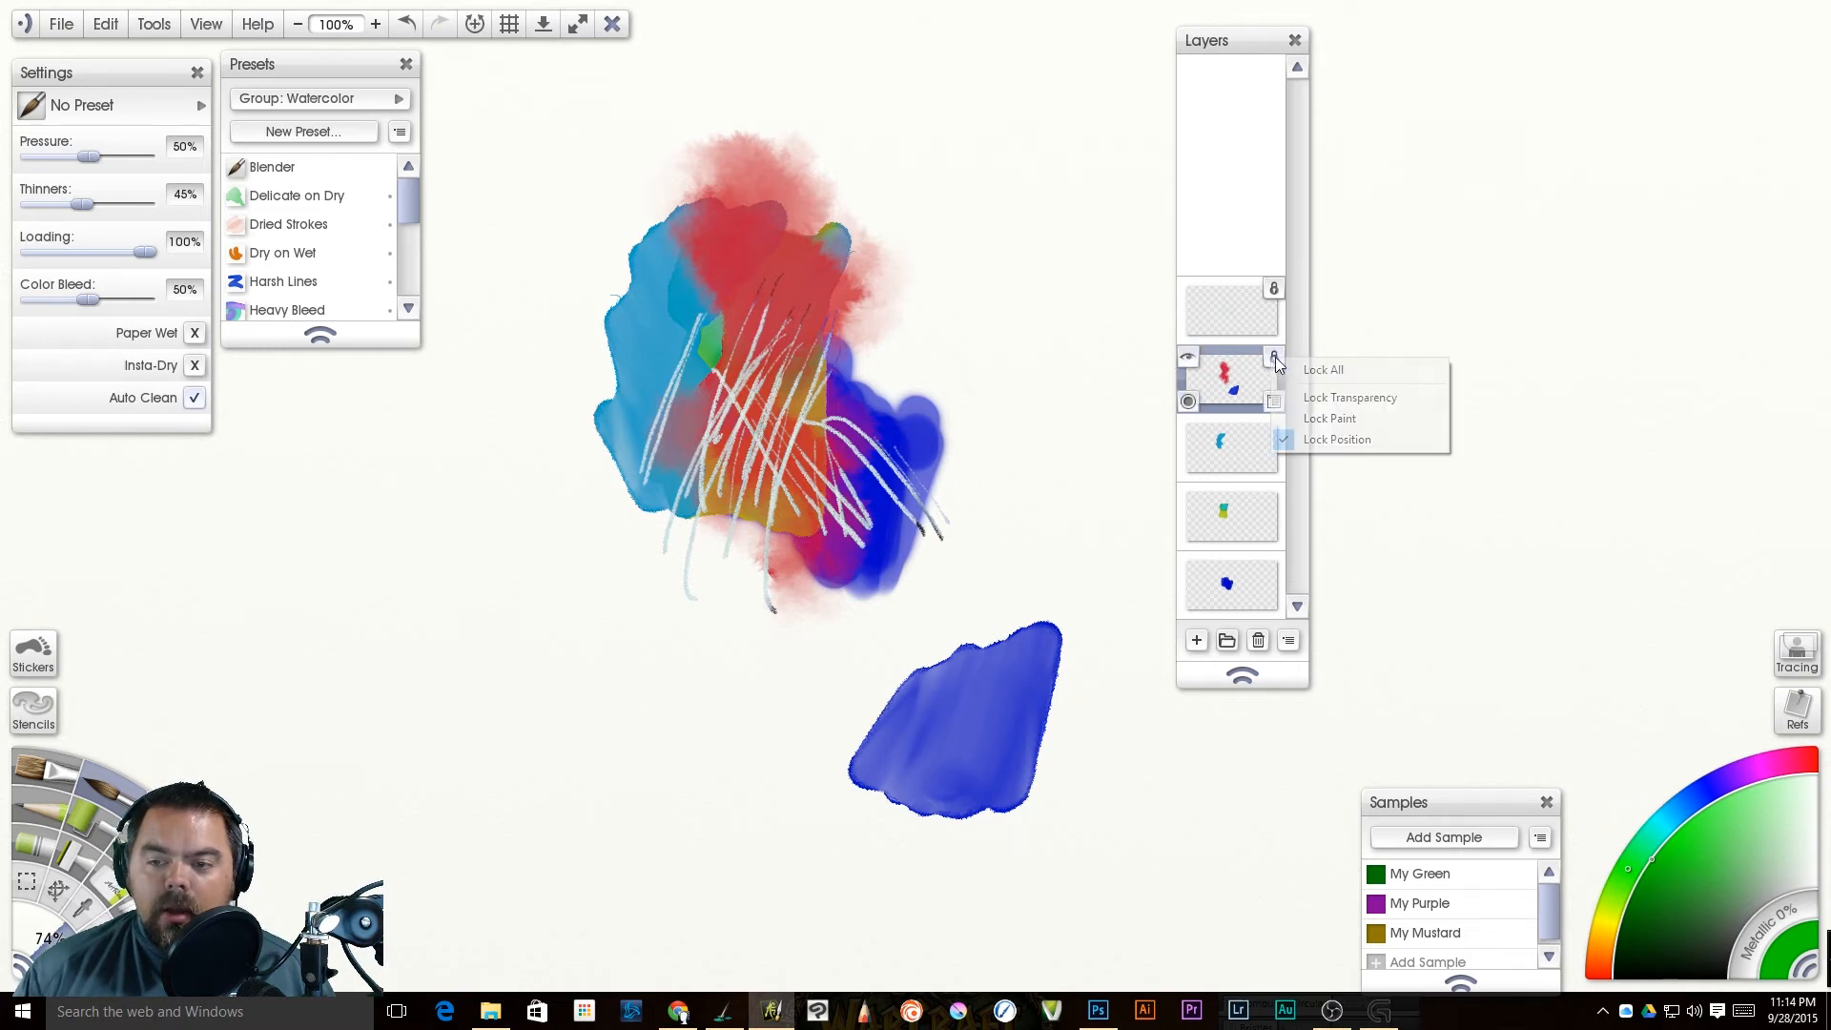
left_click(1345, 398)
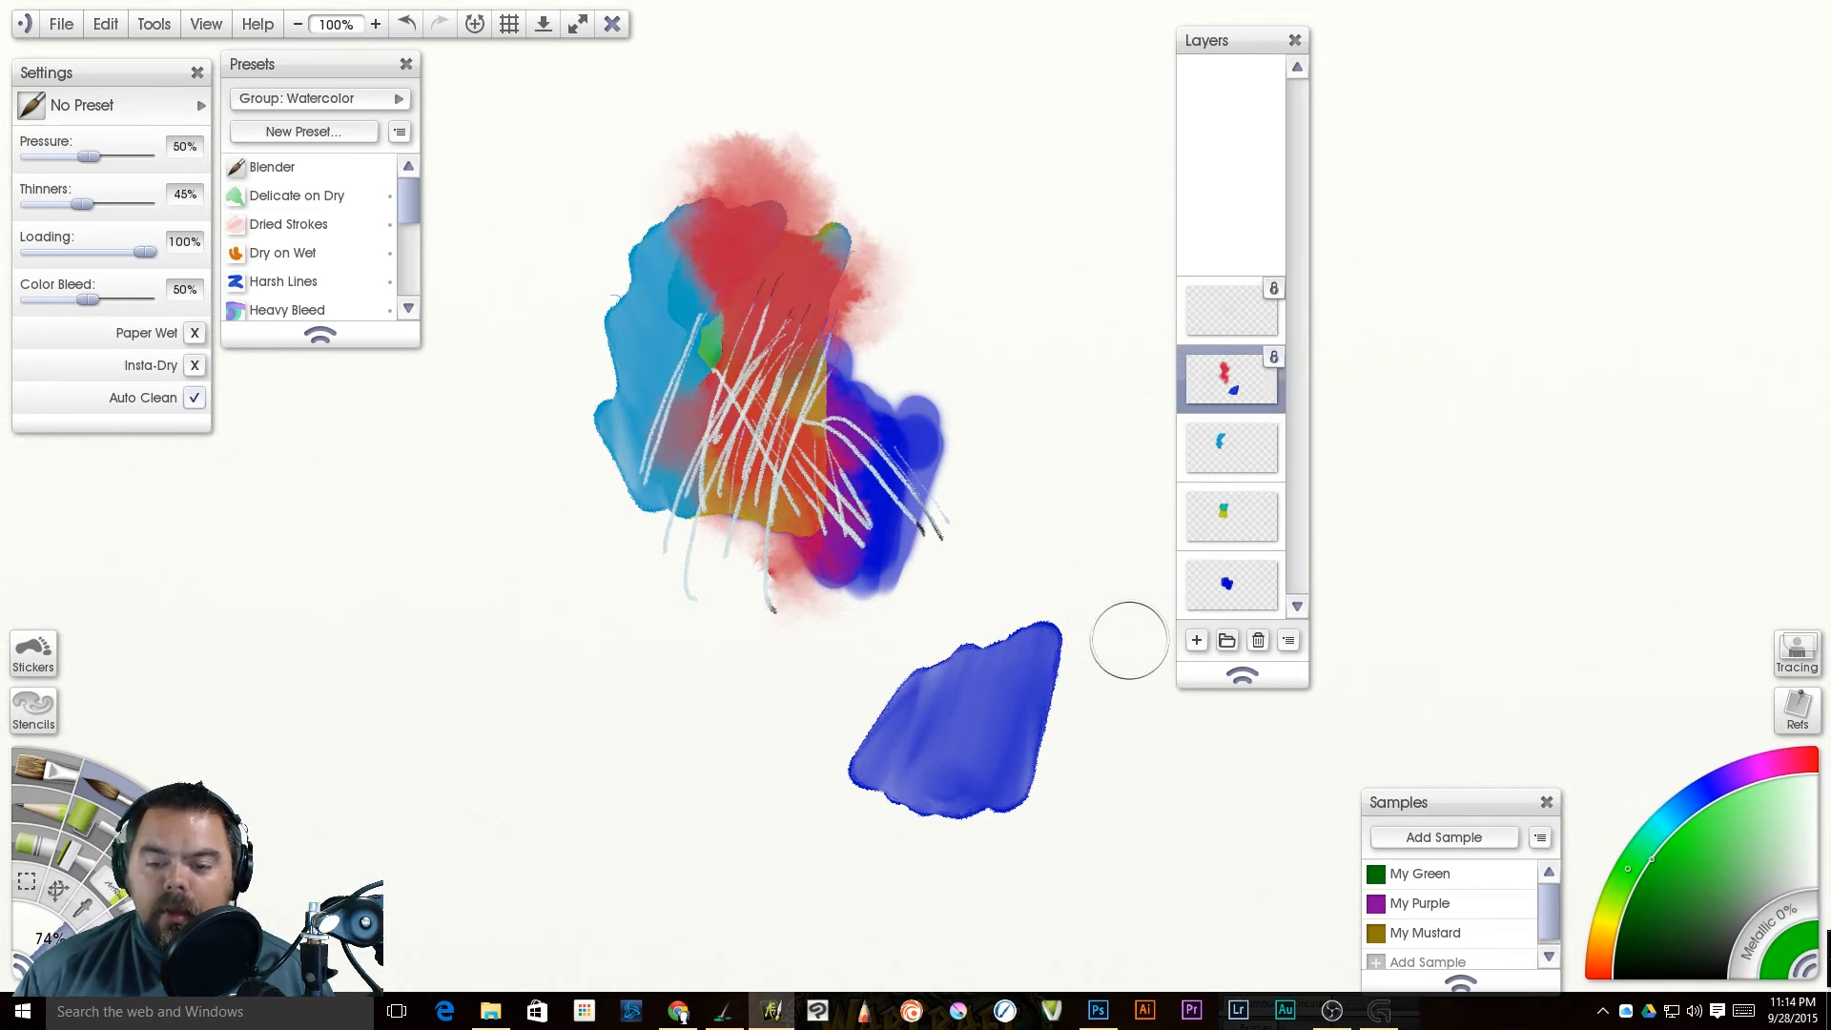
mouse_move(1061, 763)
left_mouse_down()
mouse_move(1067, 656)
mouse_move(1030, 802)
mouse_move(973, 646)
mouse_move(954, 725)
mouse_move(916, 758)
mouse_move(877, 725)
mouse_move(839, 798)
left_mouse_up()
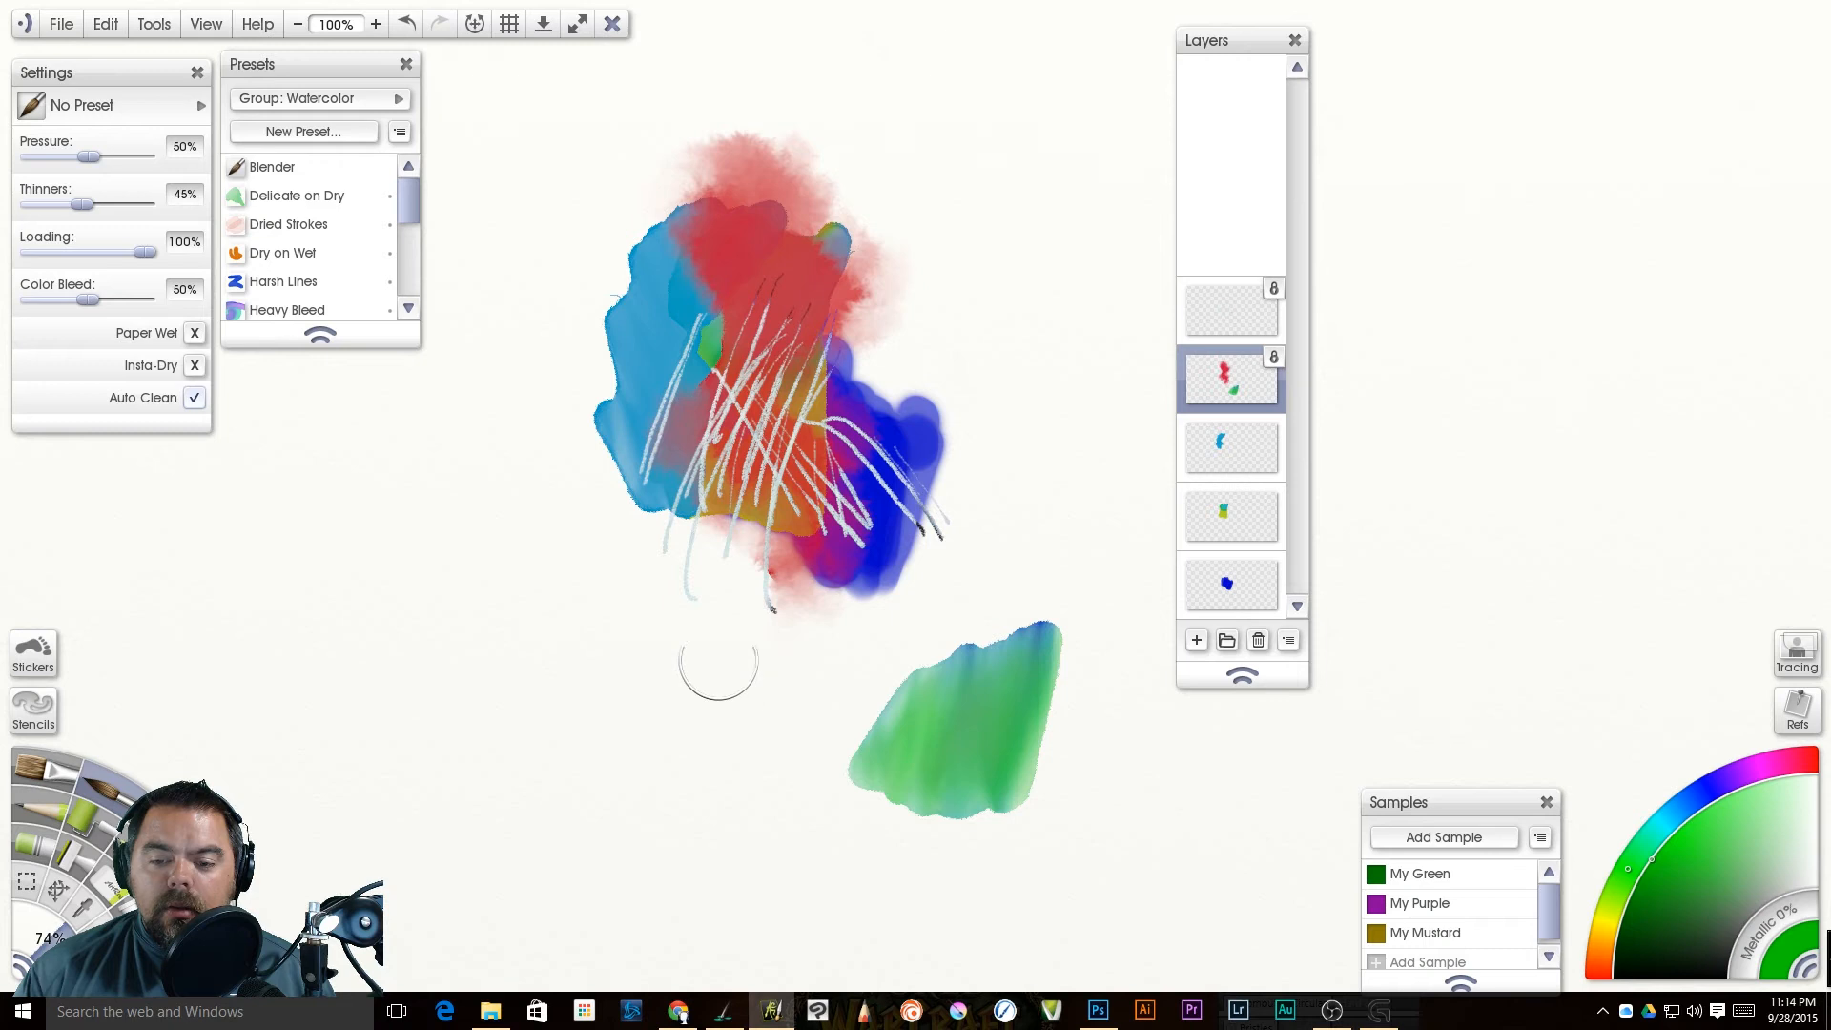
mouse_move(1058, 587)
left_mouse_down()
mouse_move(882, 713)
mouse_move(1057, 641)
mouse_move(1030, 723)
mouse_move(1073, 783)
mouse_move(839, 759)
mouse_move(980, 684)
mouse_move(997, 753)
mouse_move(922, 741)
left_mouse_up()
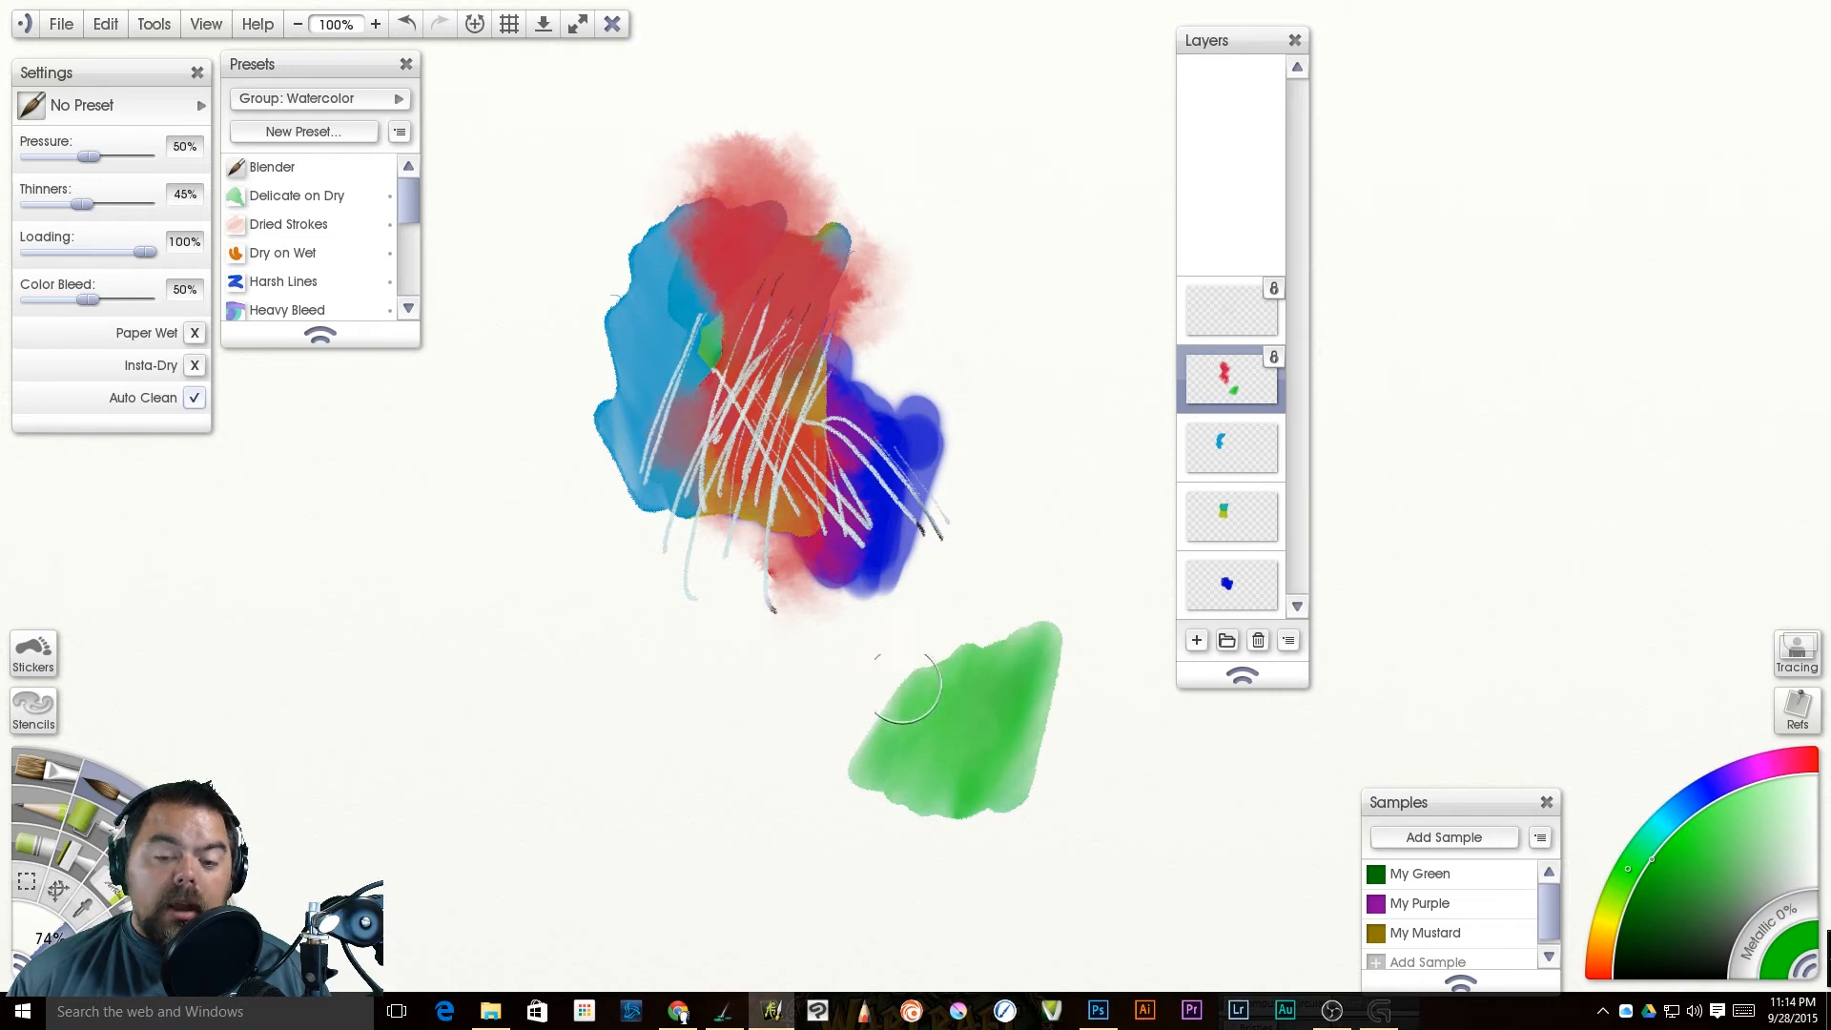
Step: Apply Lock All to the red paint layer and try to brush over its green patch
left_click(1273, 360)
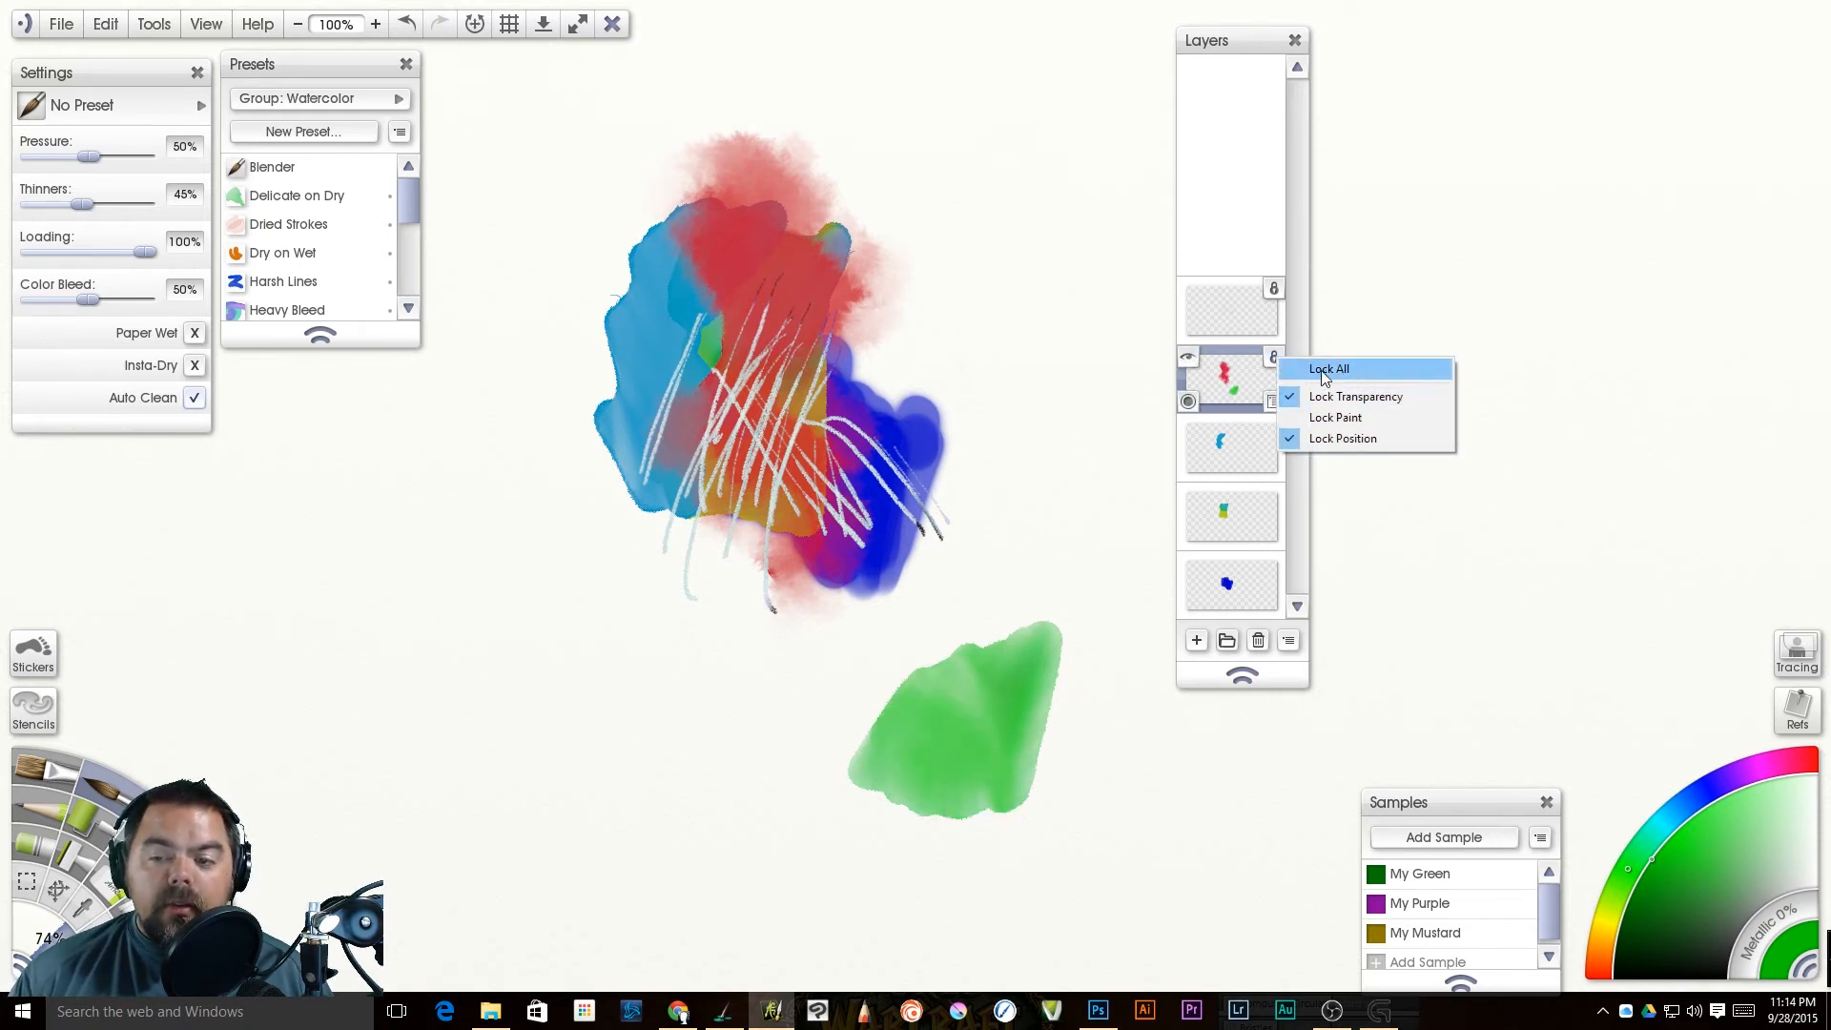
left_click(988, 739)
mouse_move(1188, 605)
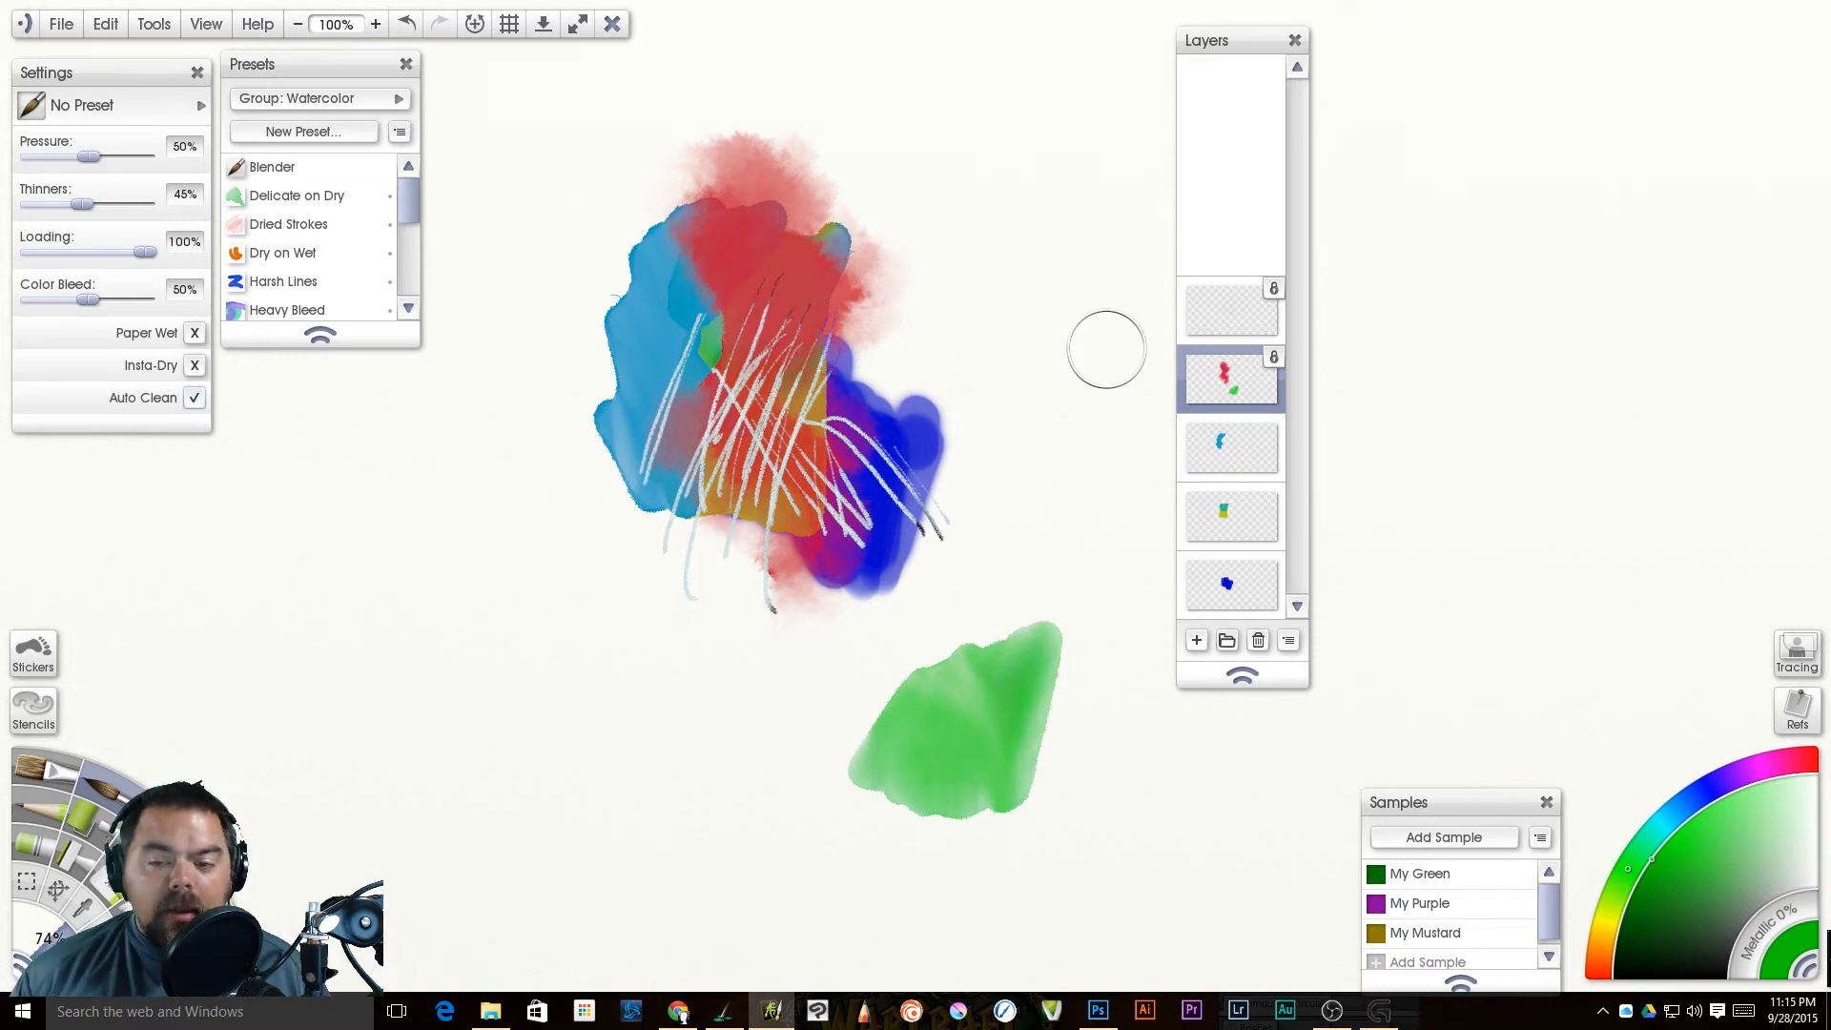
mouse_move(1253, 370)
Step: Remove Lock All, Lock Transparency and Lock Position from the red paint layer
left_click(1275, 400)
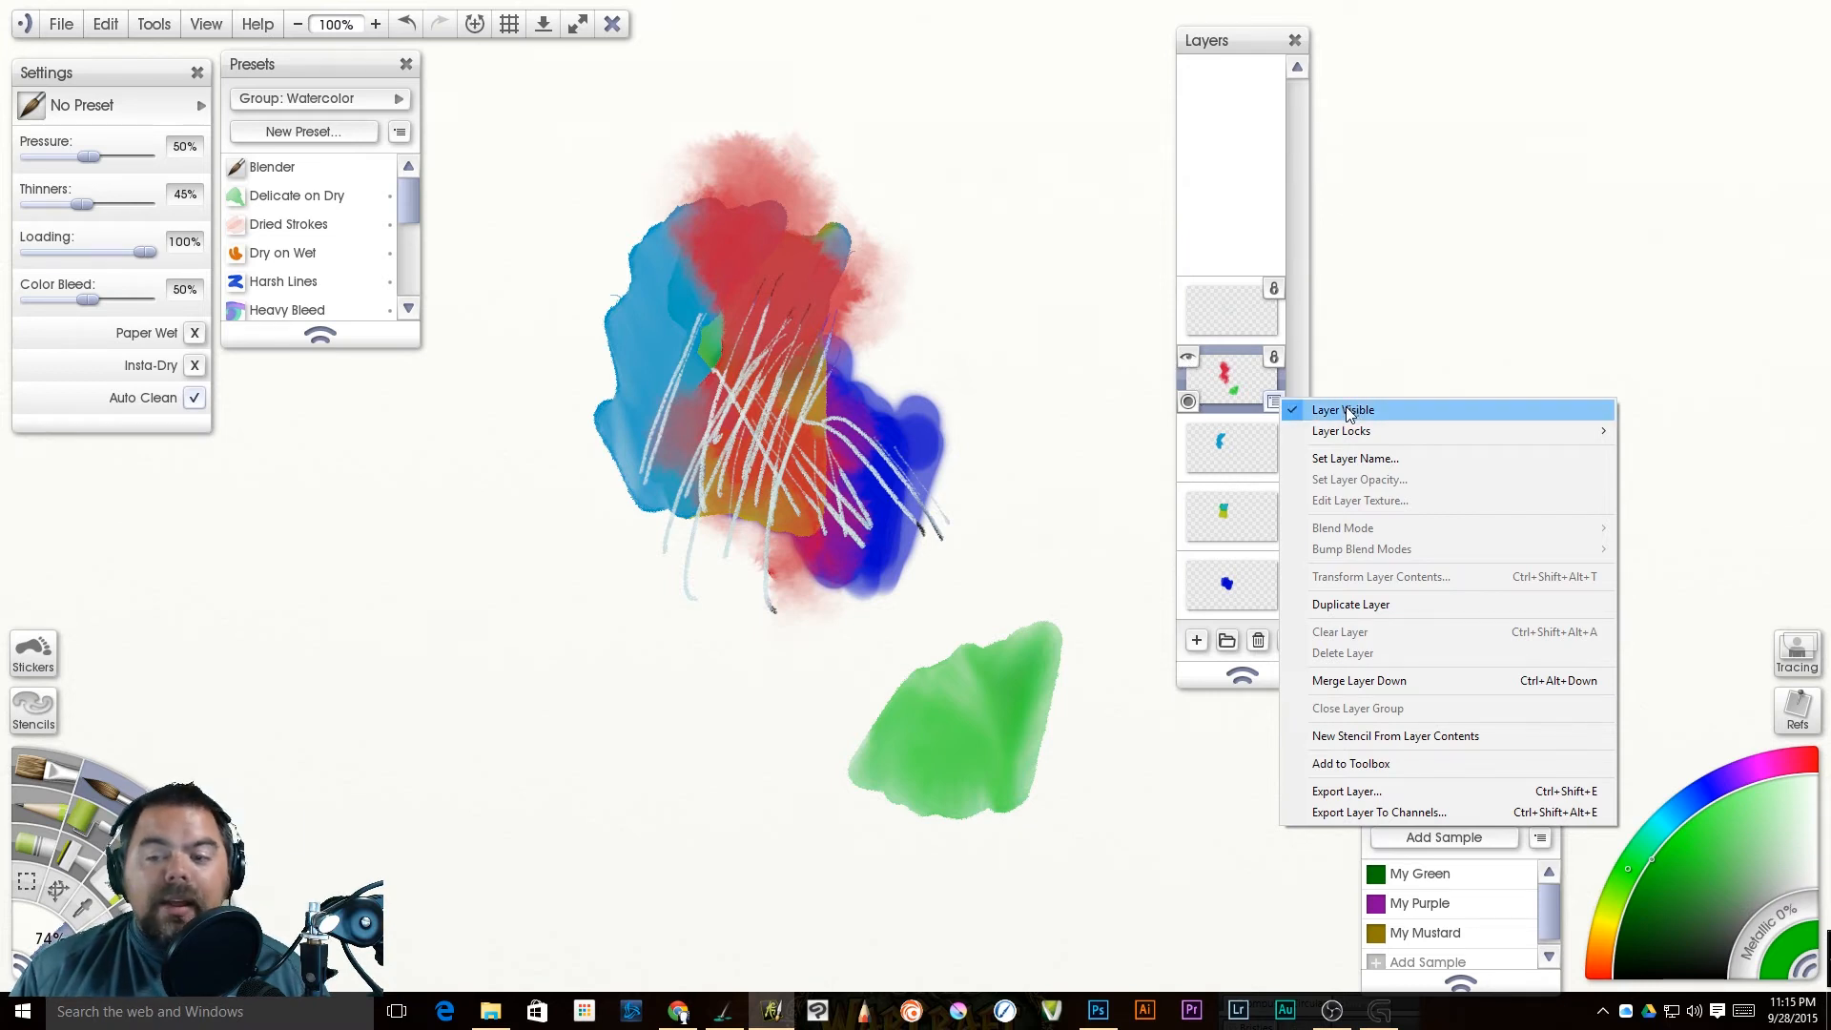
mouse_move(1353, 432)
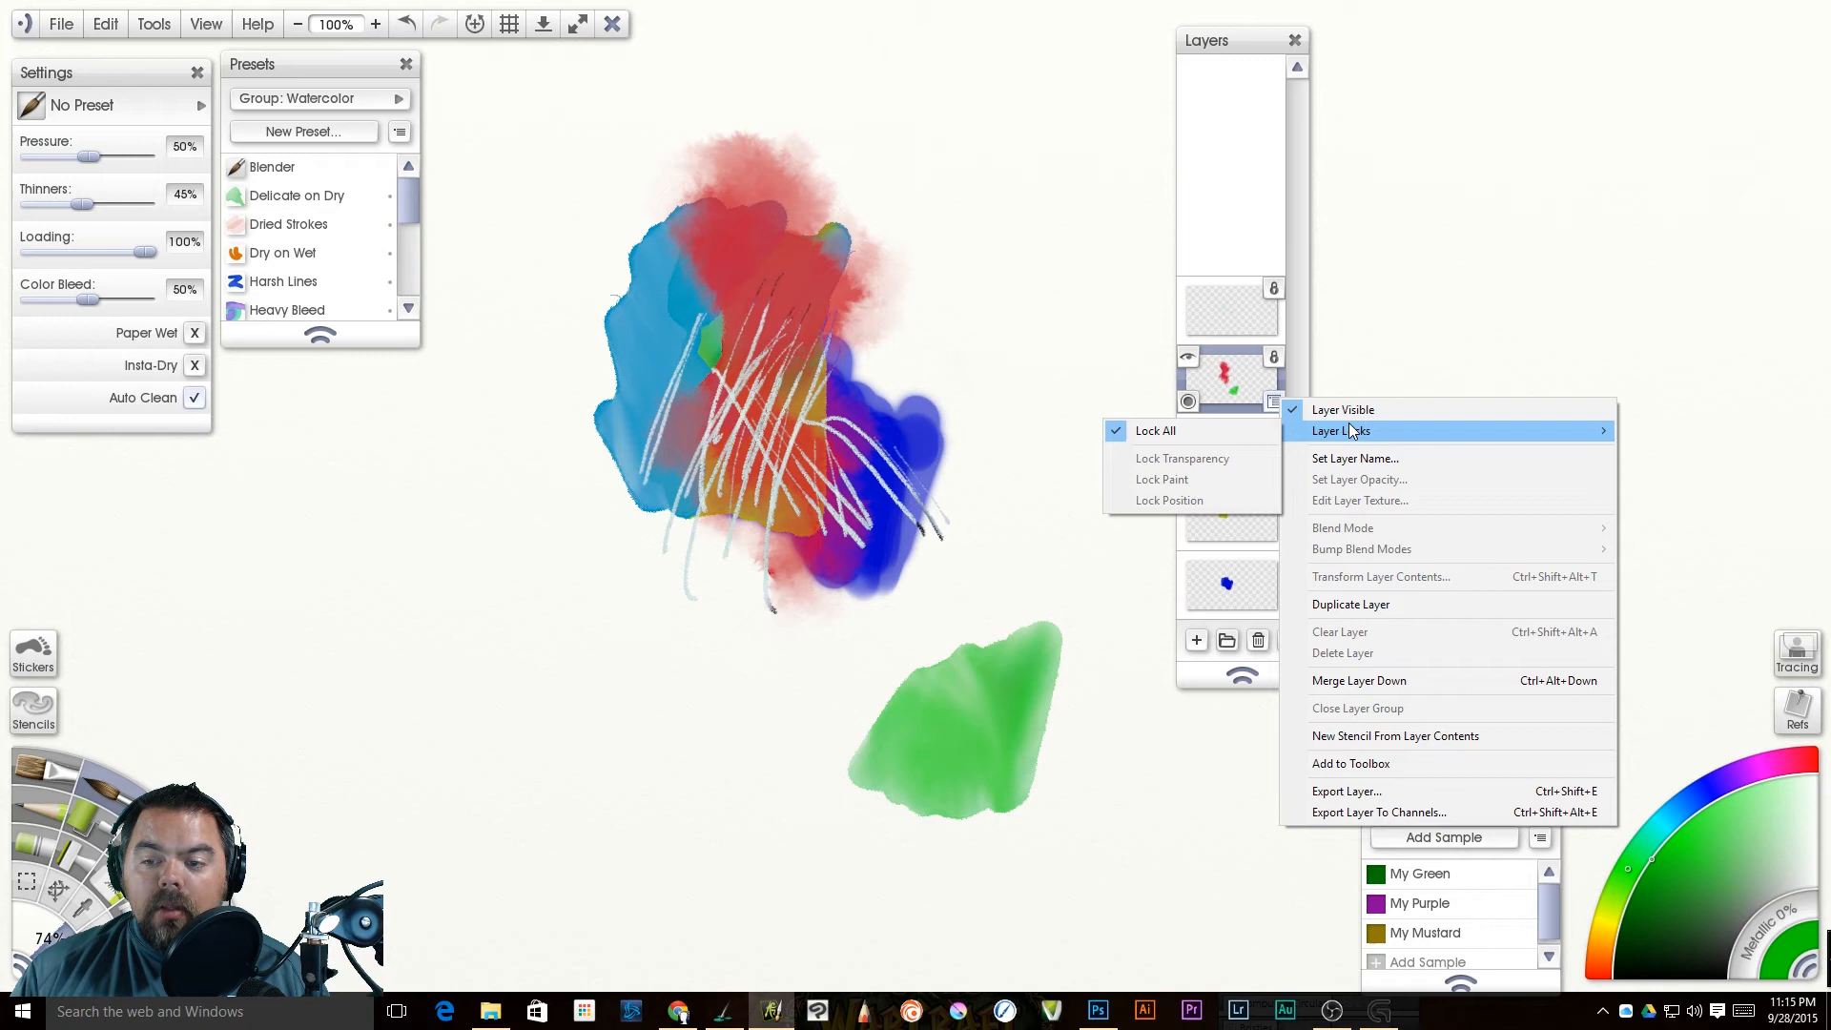
left_click(1205, 432)
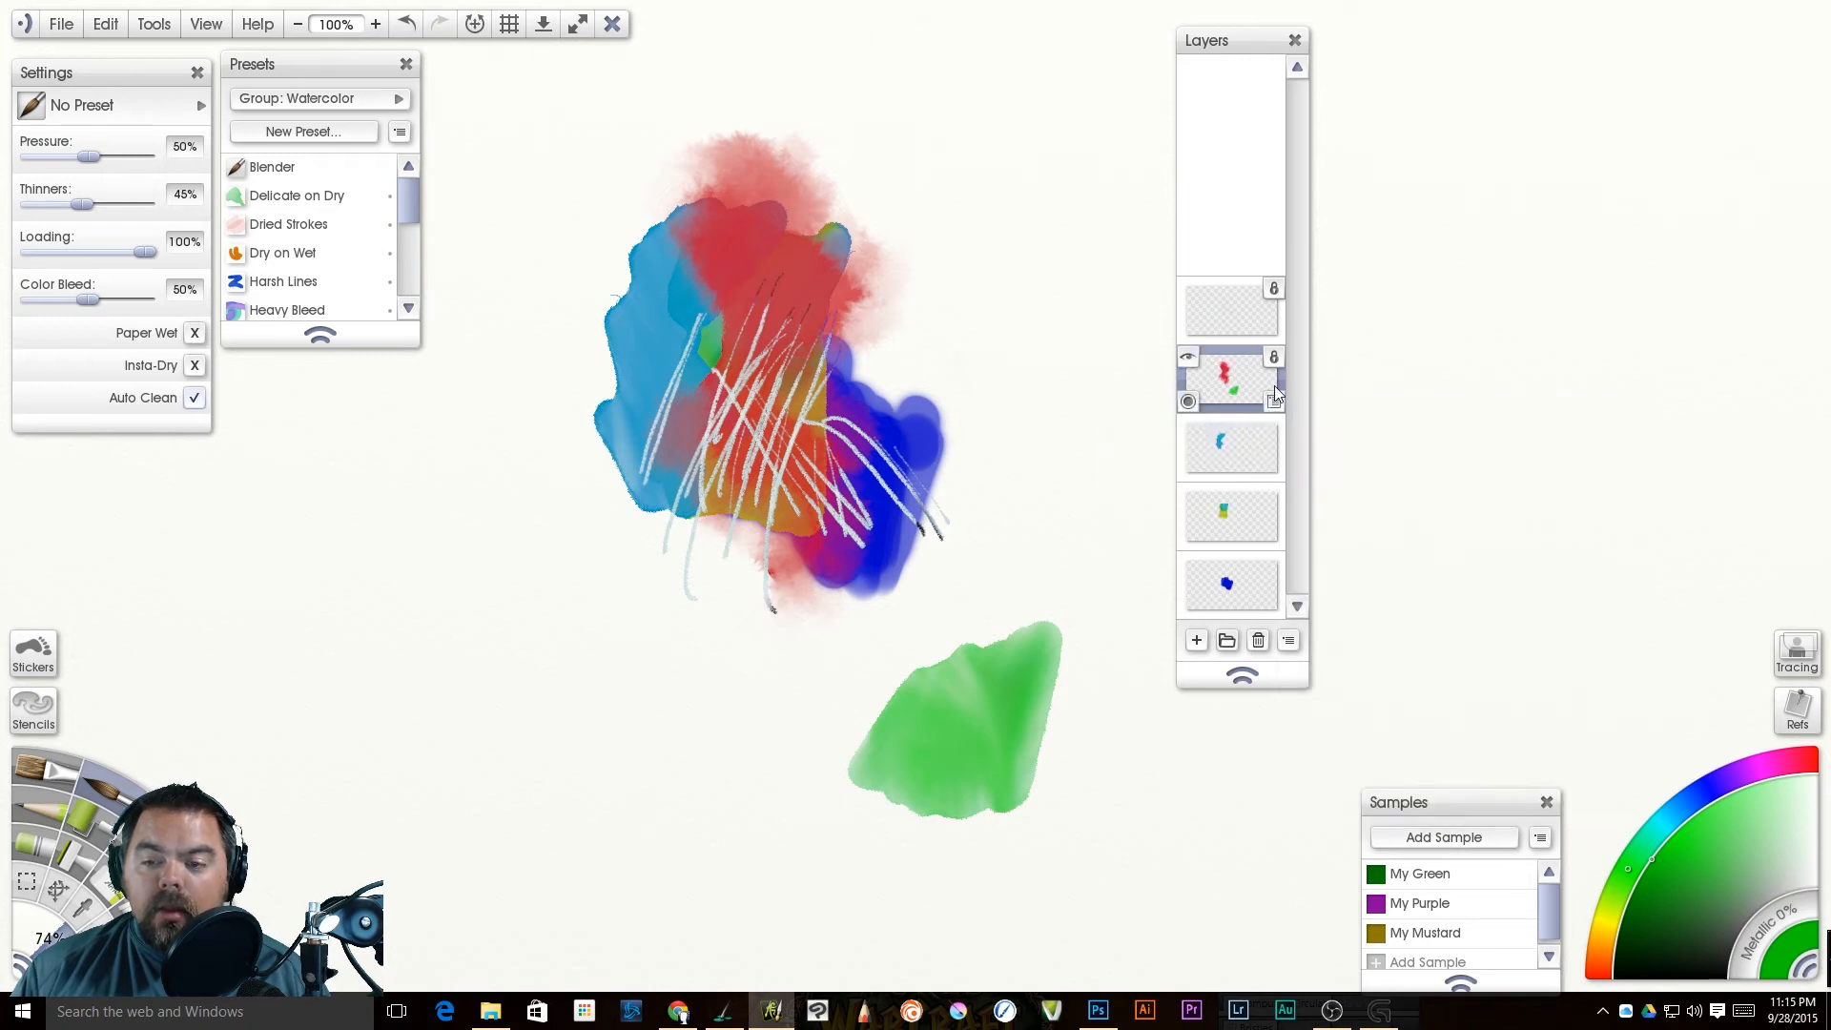
left_click(1274, 401)
mouse_move(1280, 432)
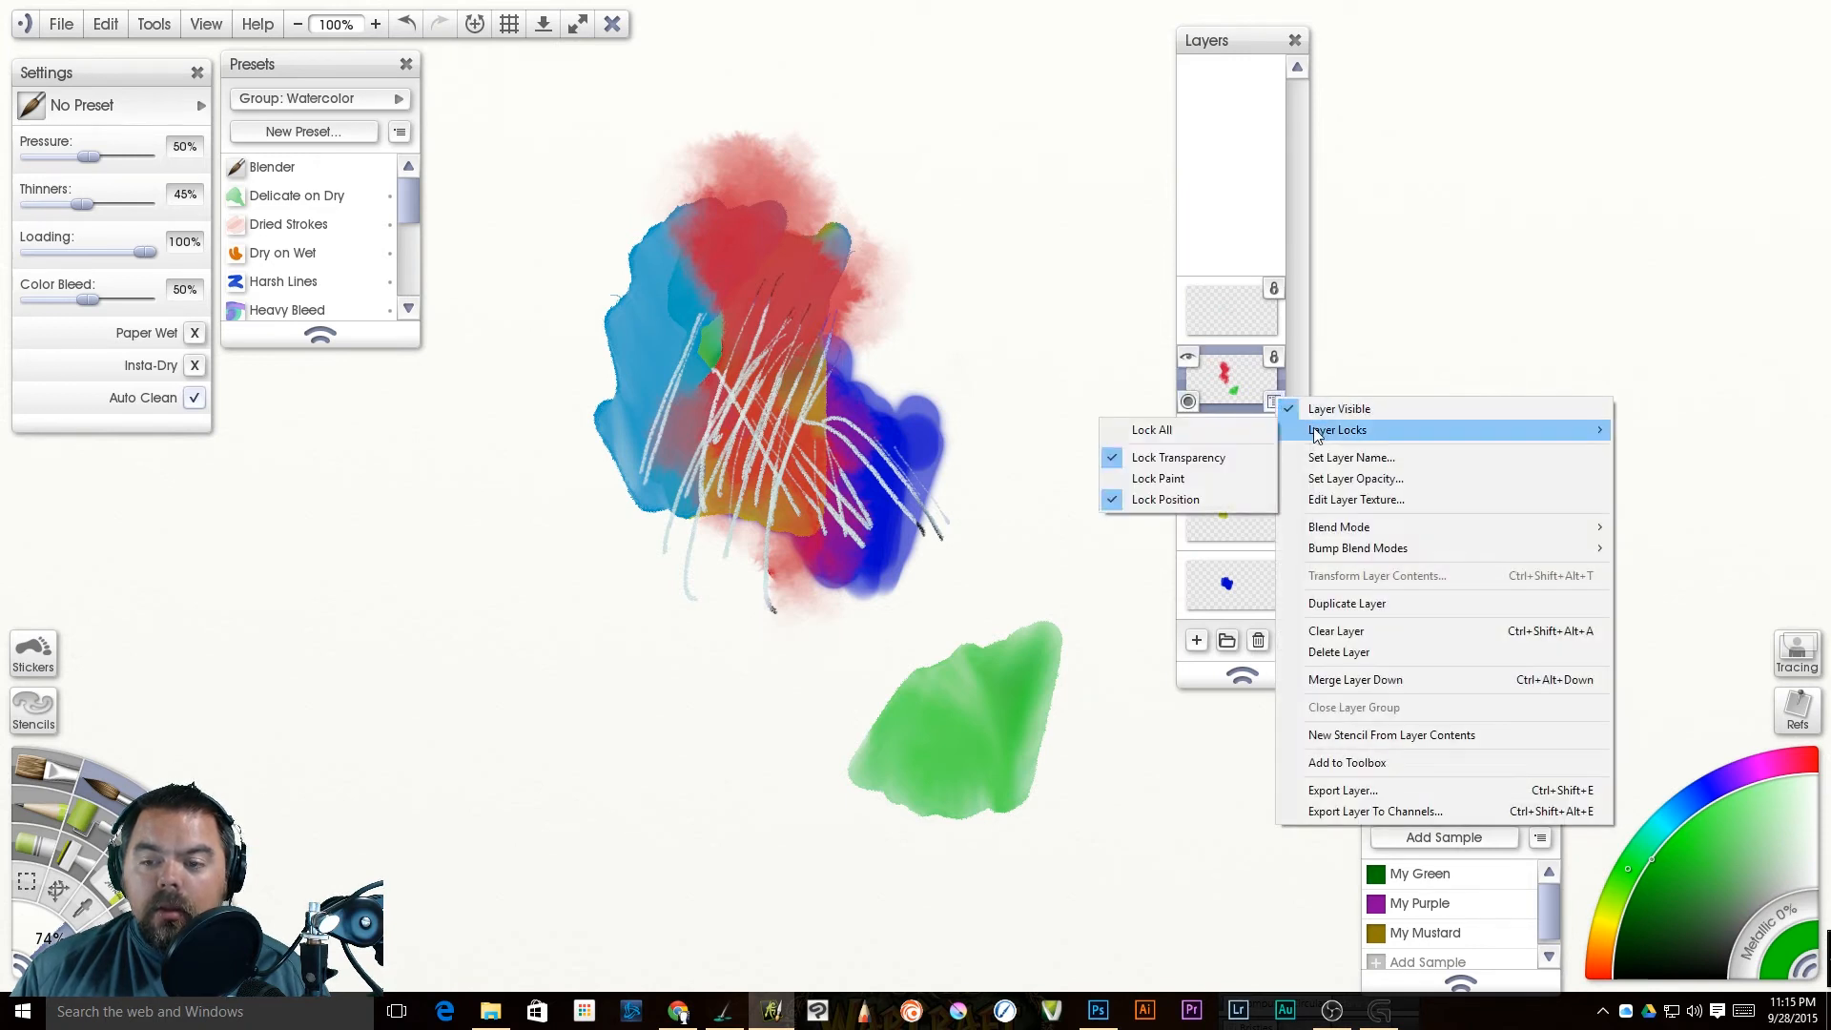
left_click(1225, 455)
left_click(1275, 401)
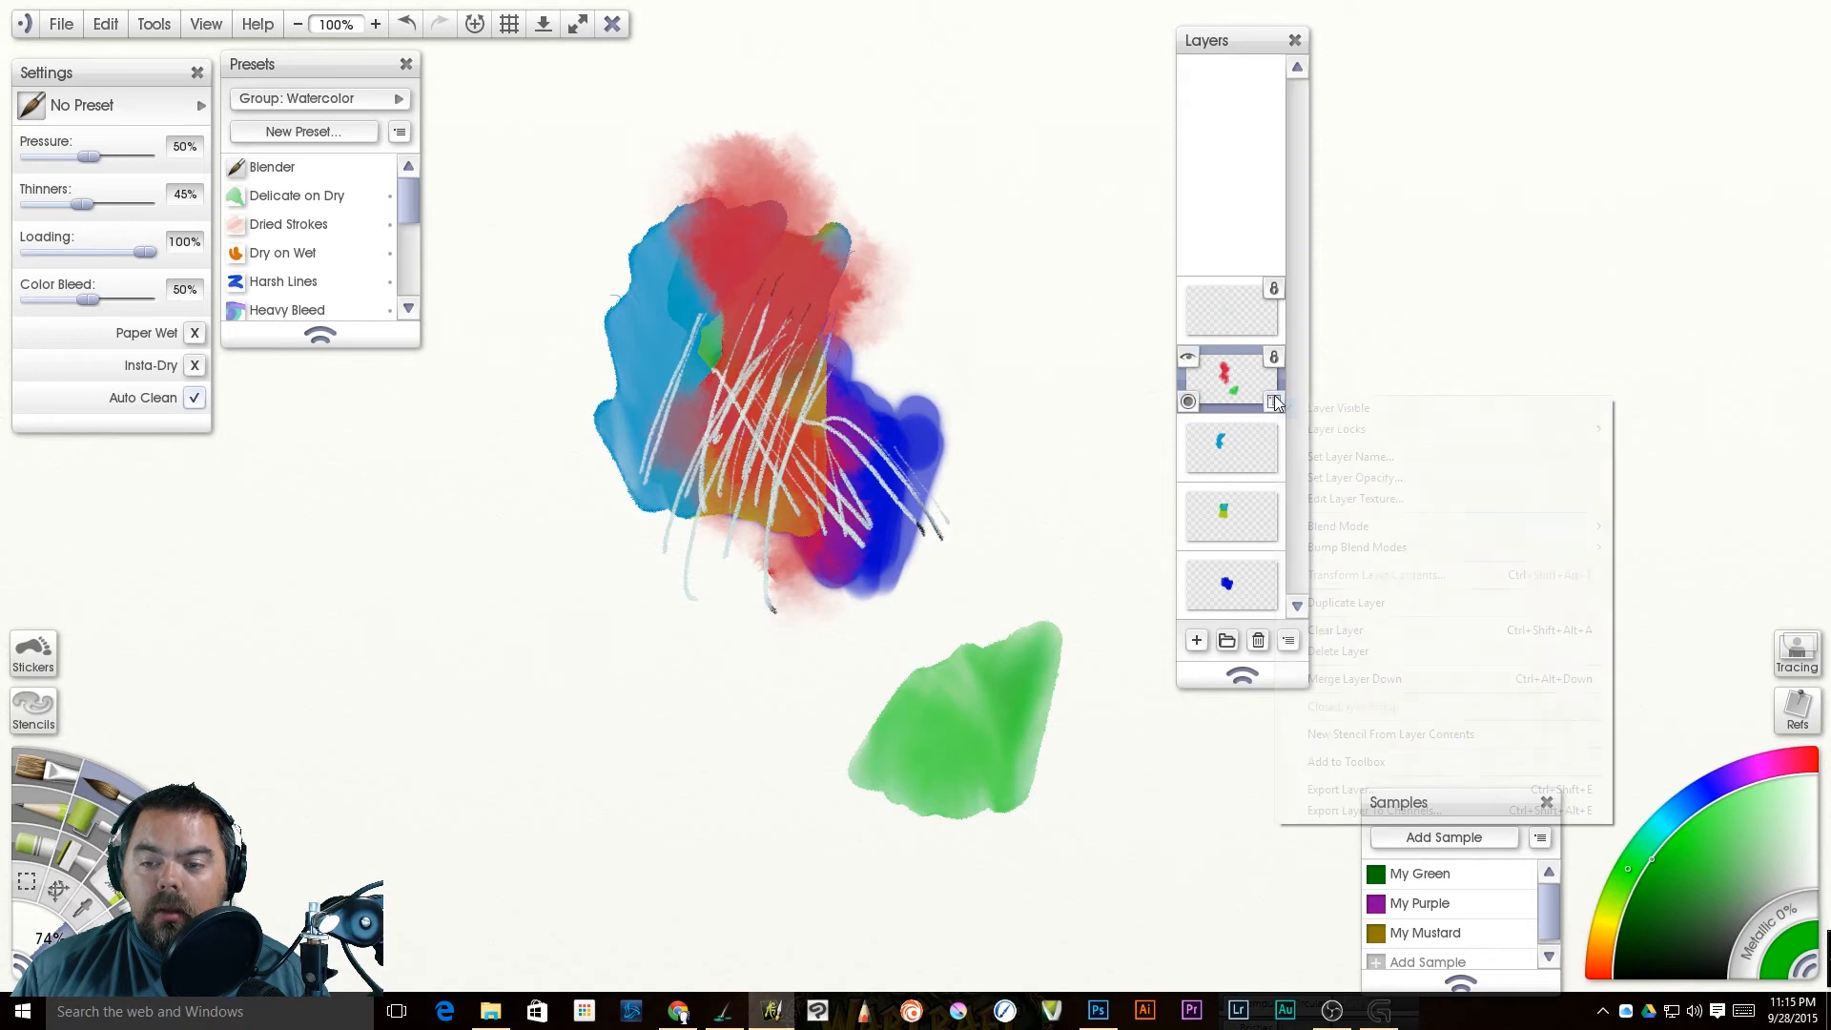
mouse_move(1327, 430)
left_click(1196, 487)
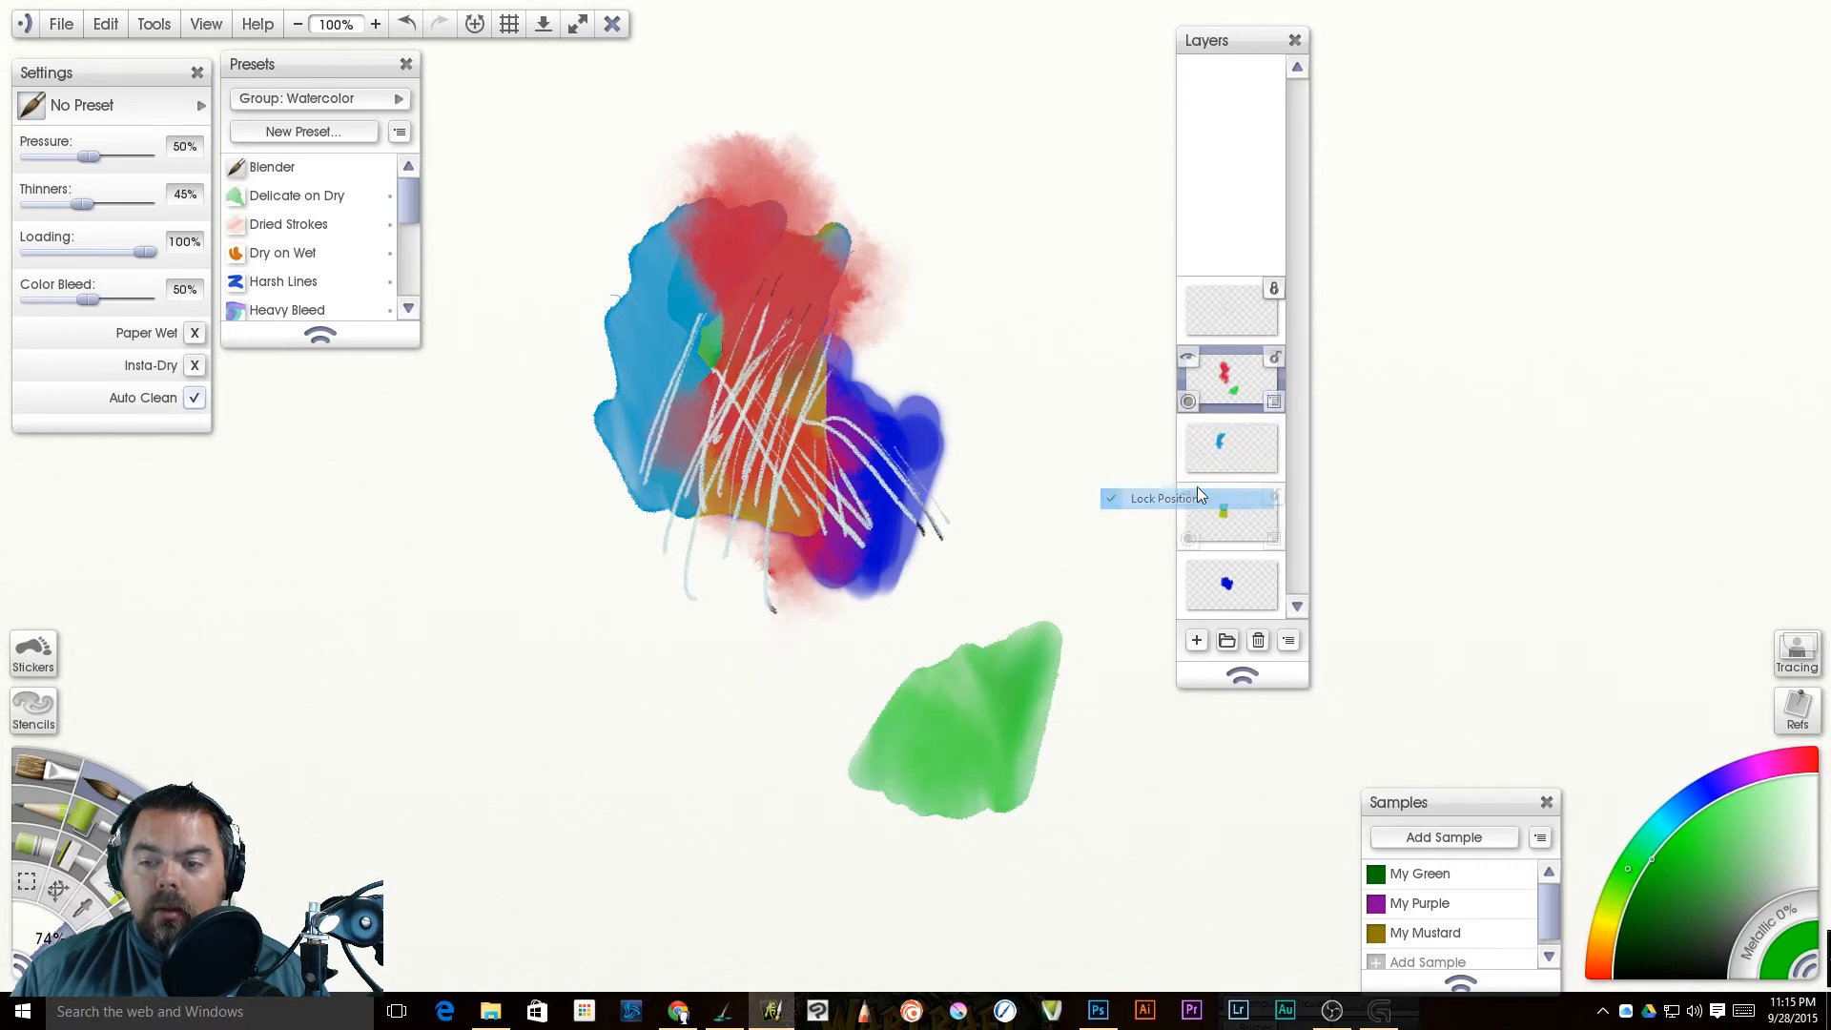
Step: Name the red paint layer "This Layer"
left_click(1274, 402)
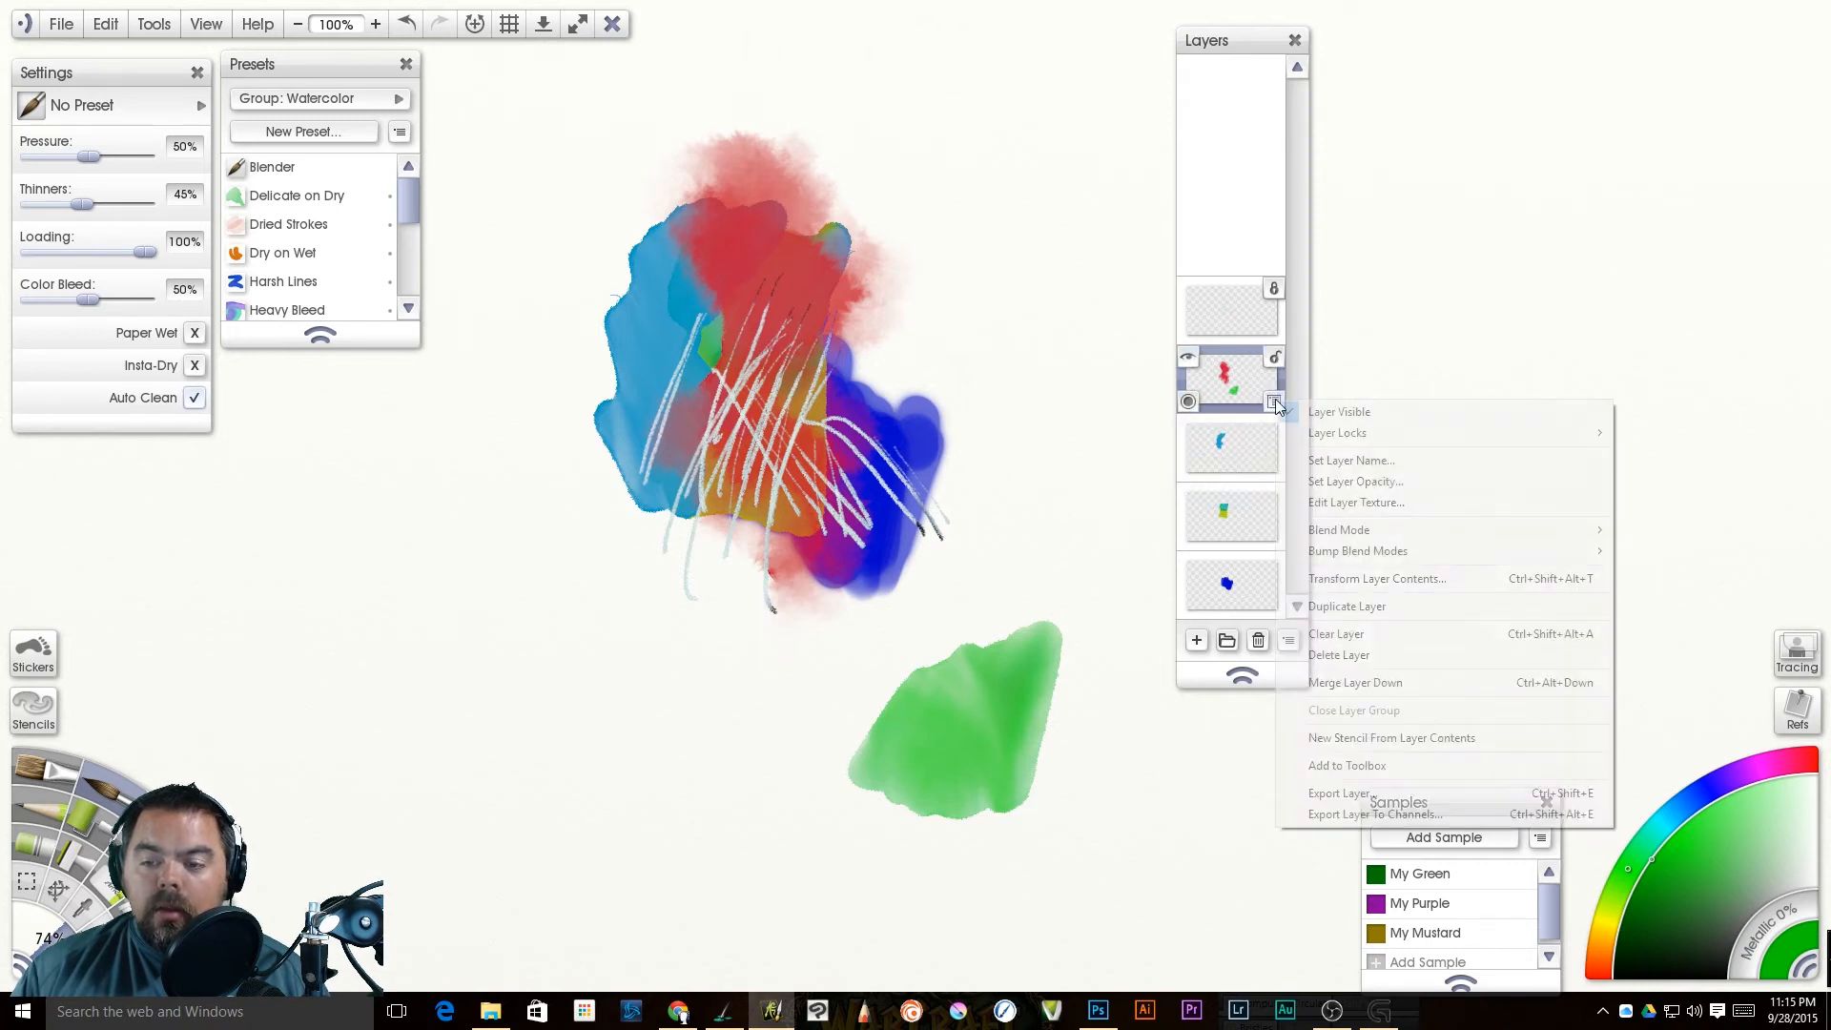
left_click(1334, 461)
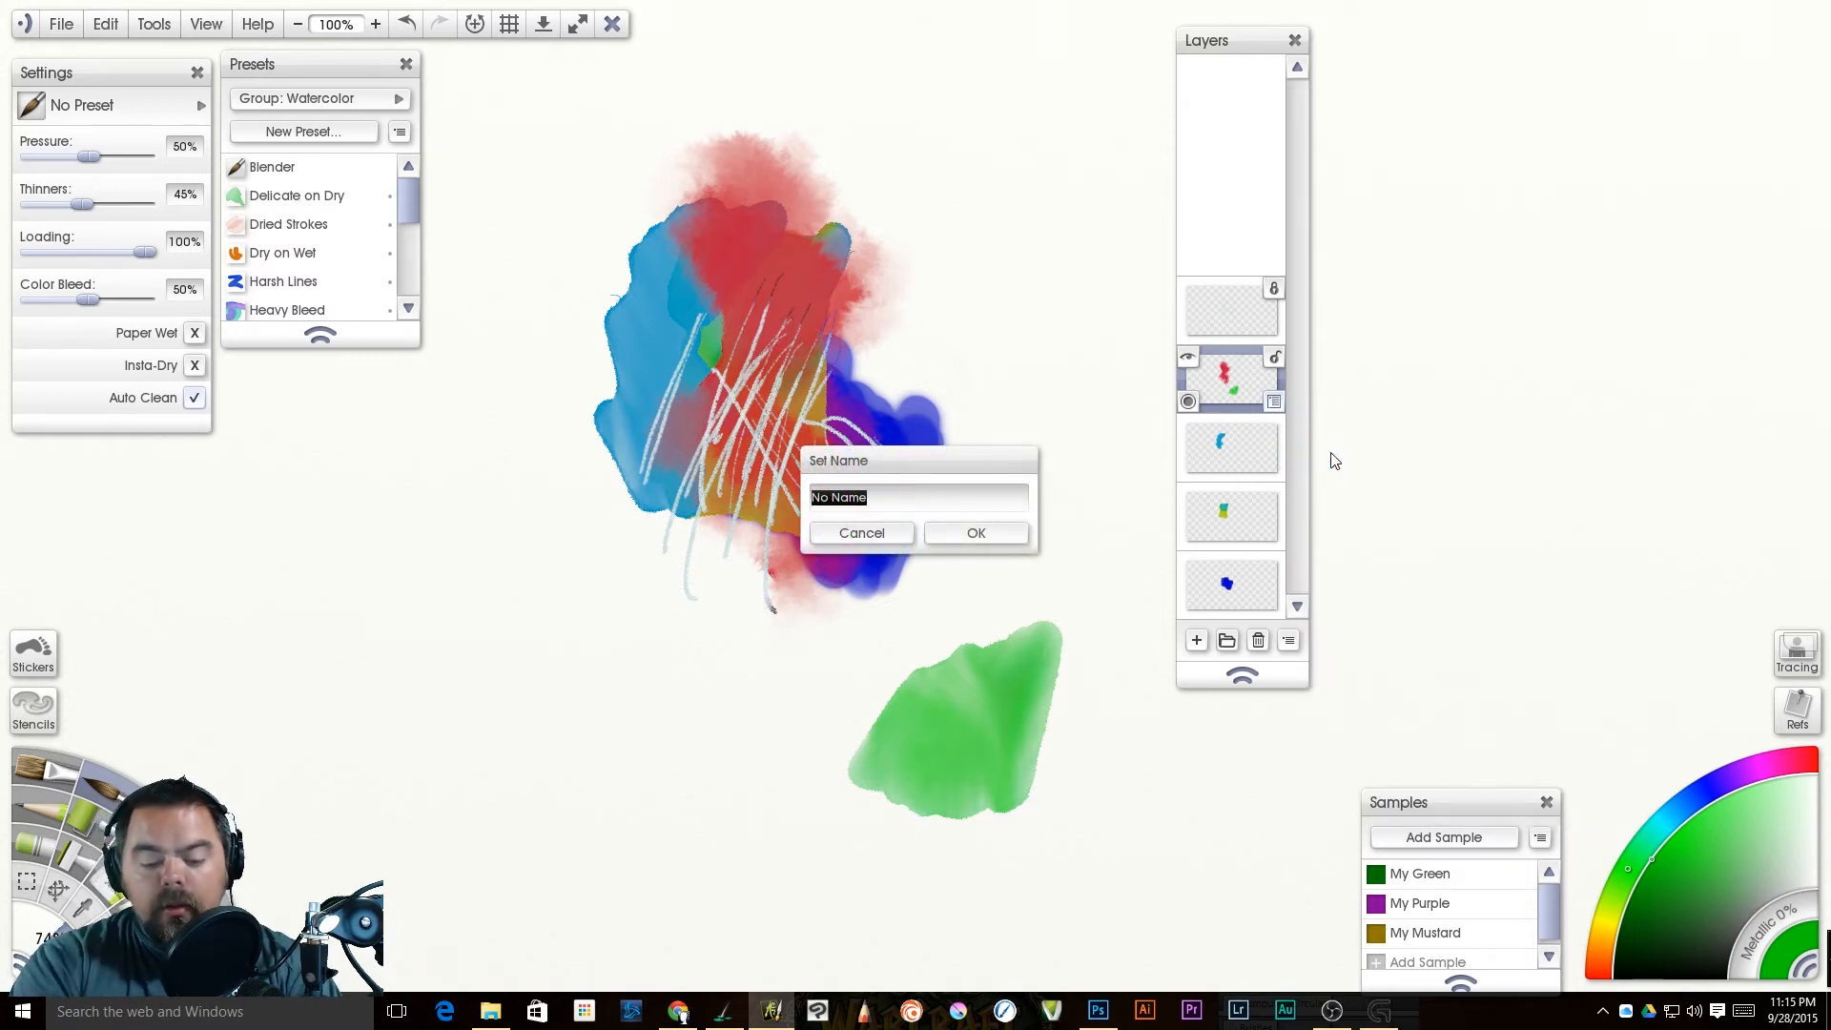
type("This Layer")
key("Return")
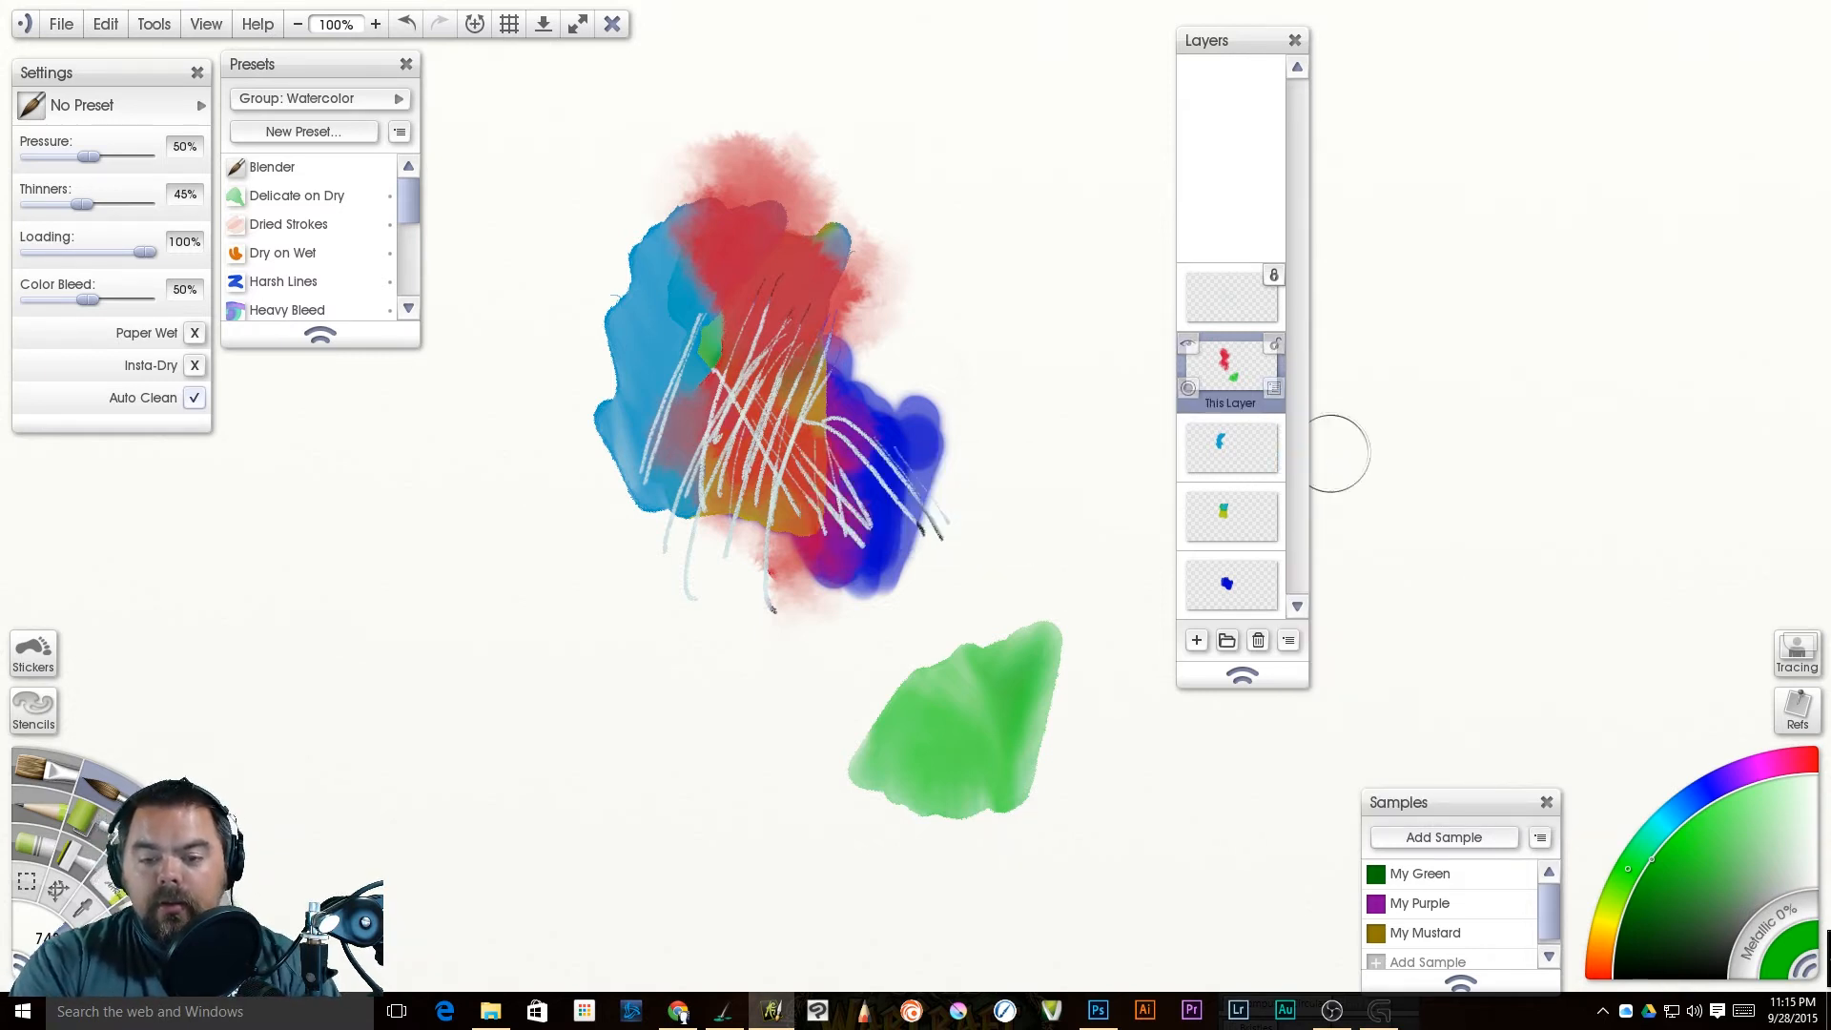
Step: Set the blend mode of This Layer to Multiply
left_click(1272, 388)
mouse_move(1325, 433)
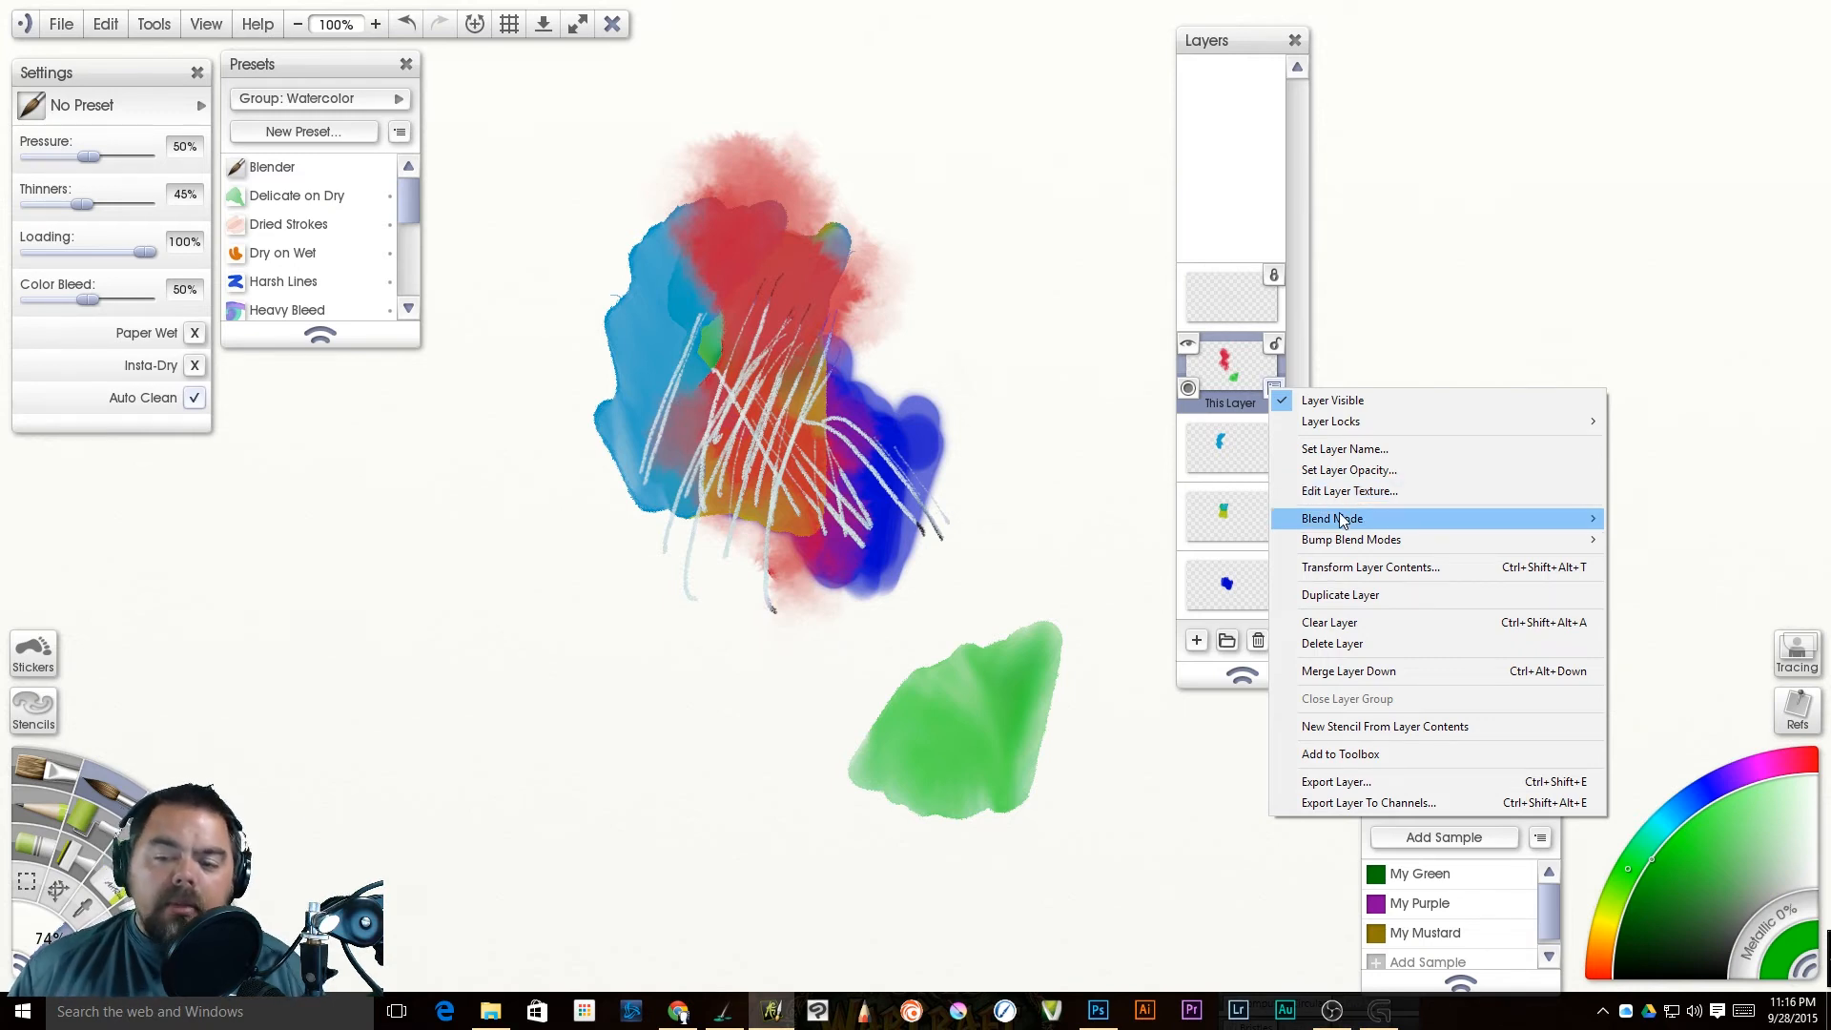
mouse_move(1345, 520)
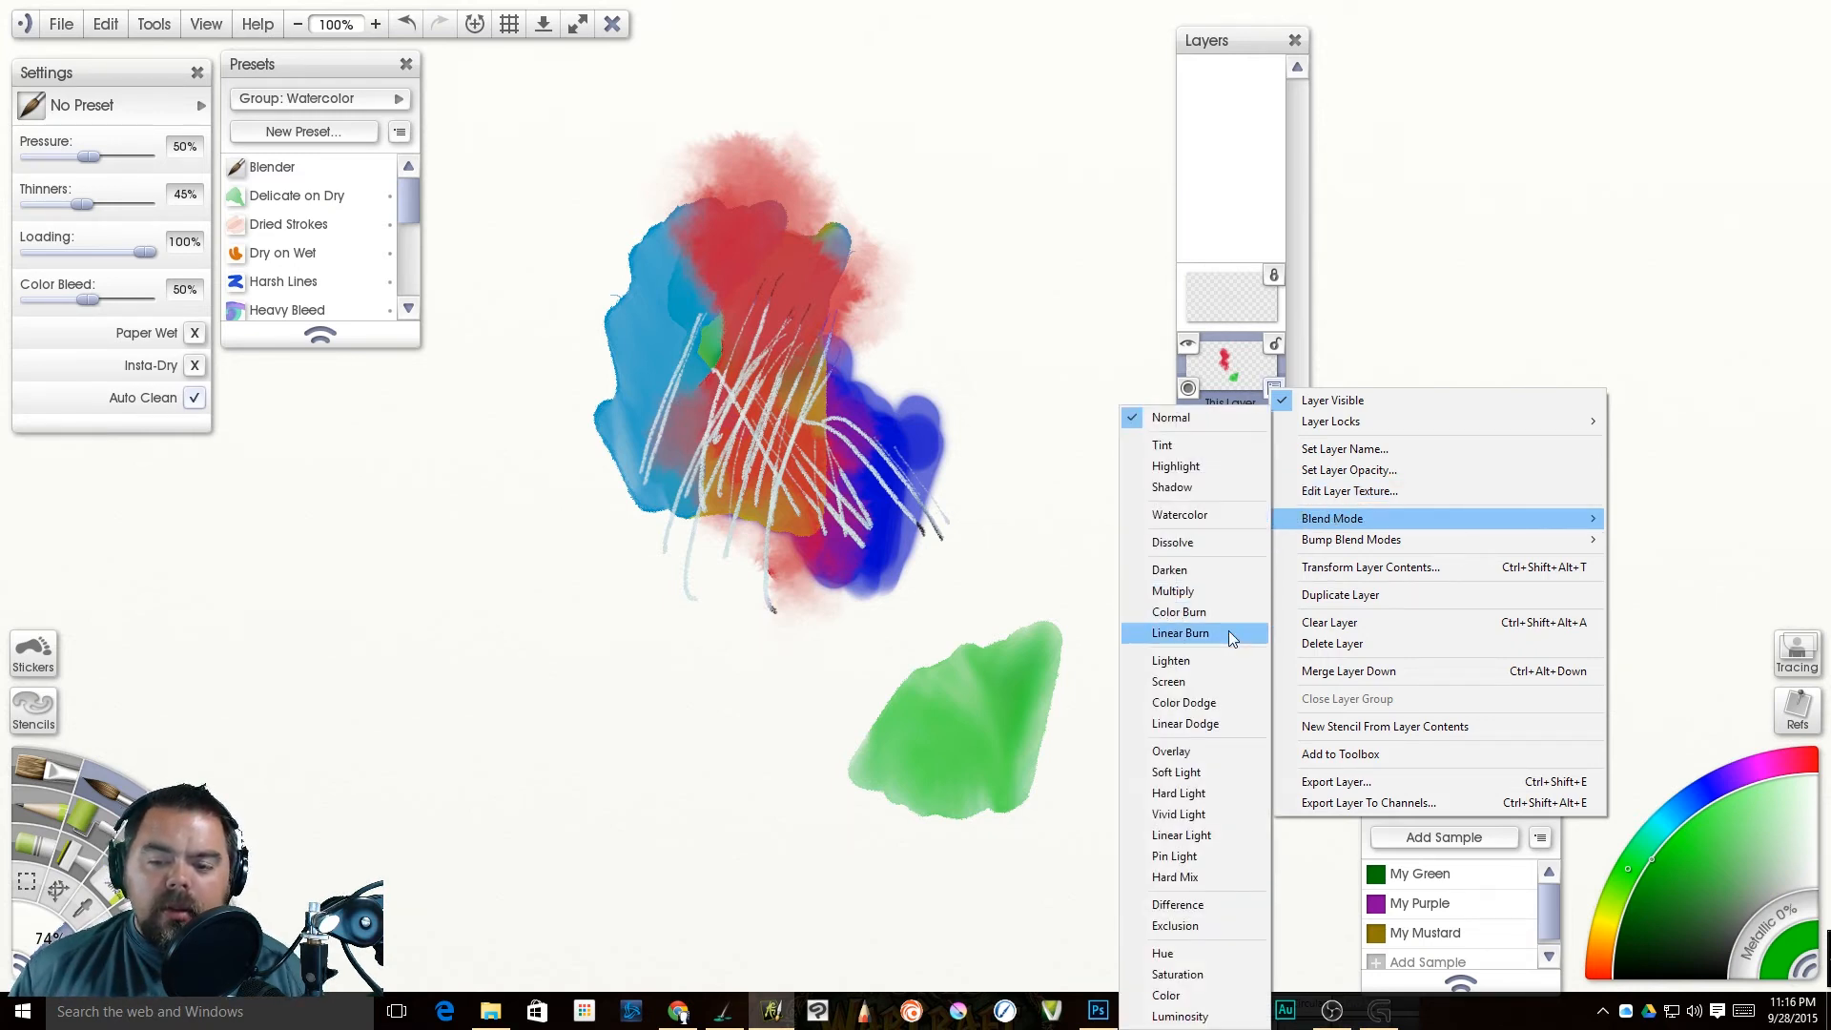
left_click(1187, 587)
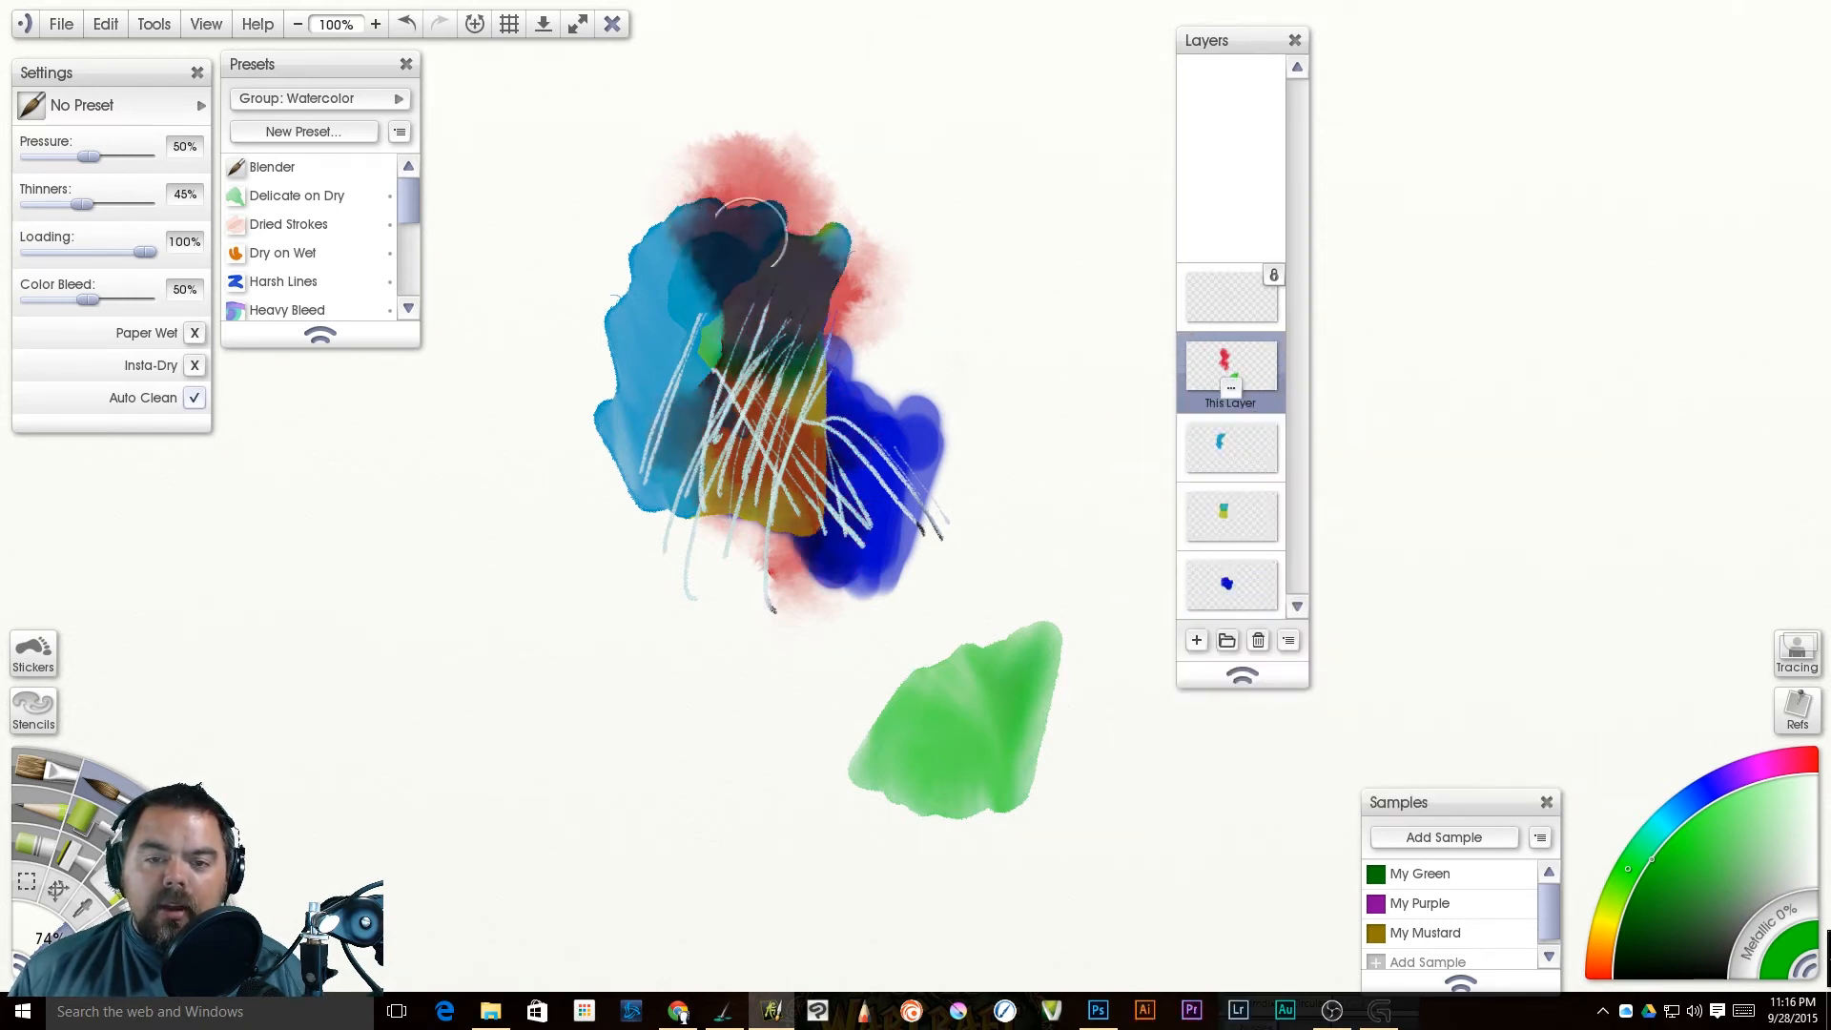
left_click(1239, 388)
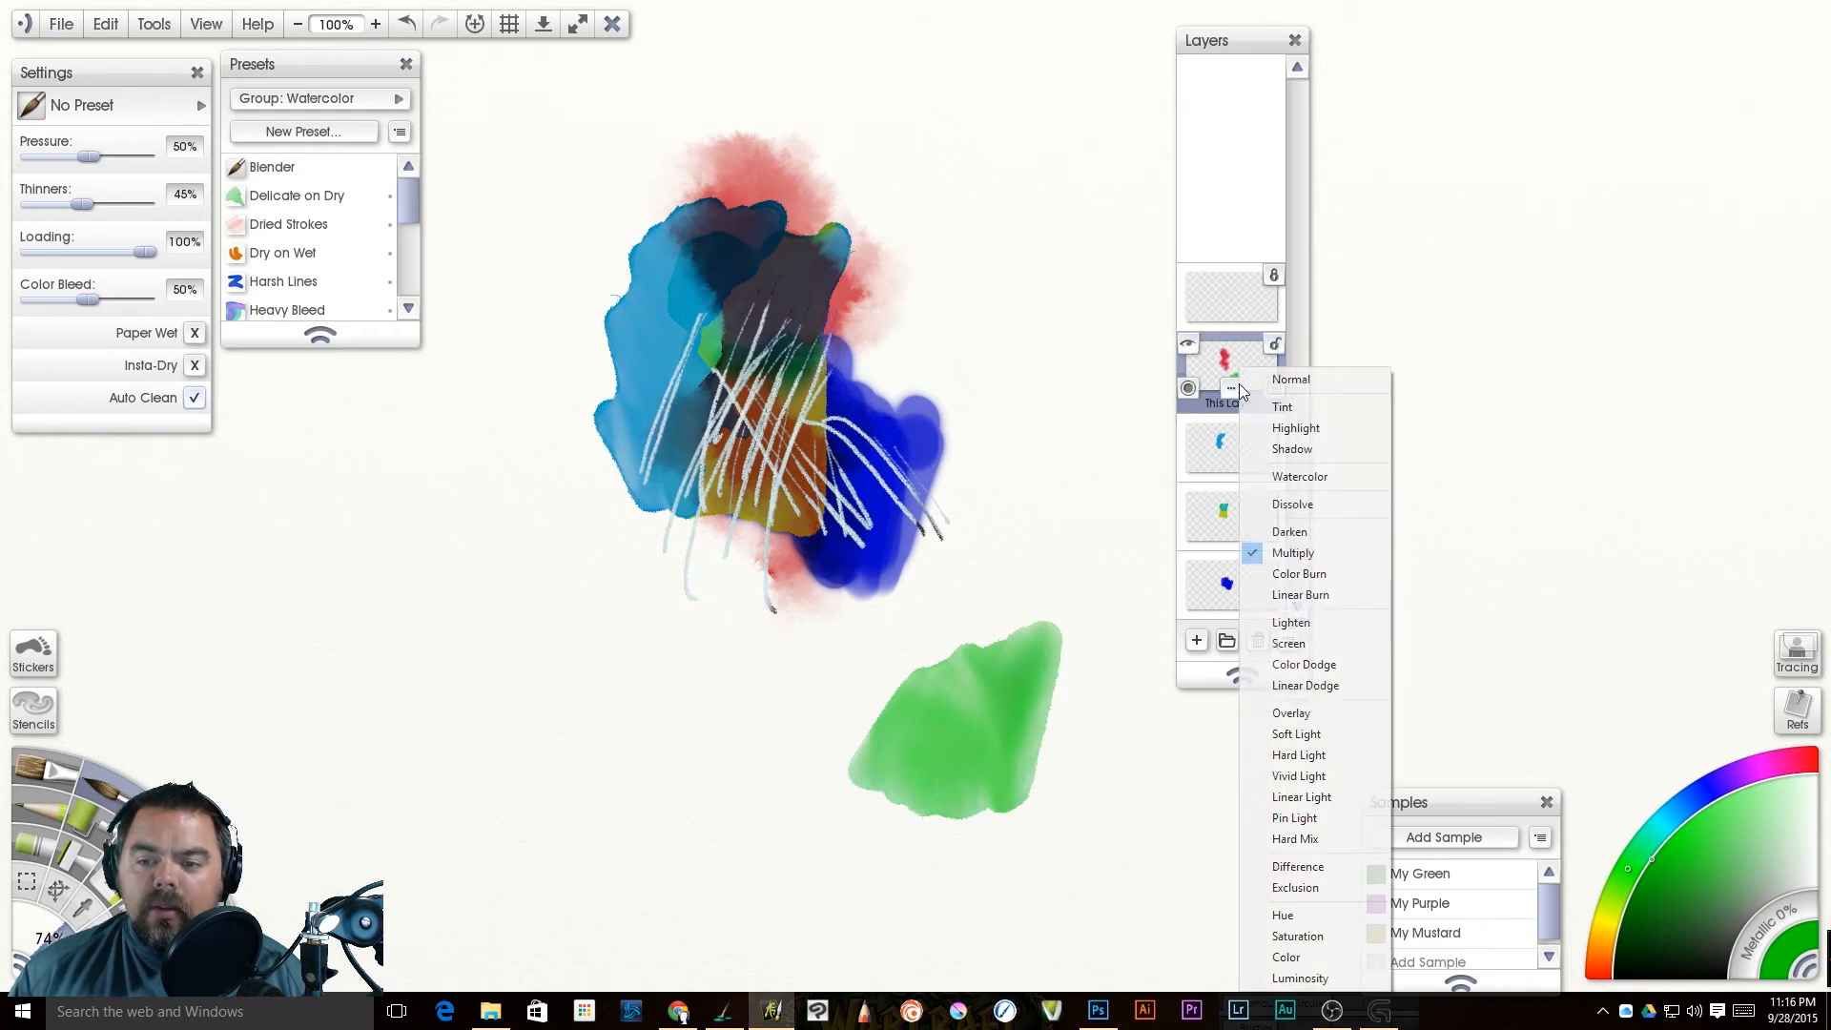
left_click(1124, 421)
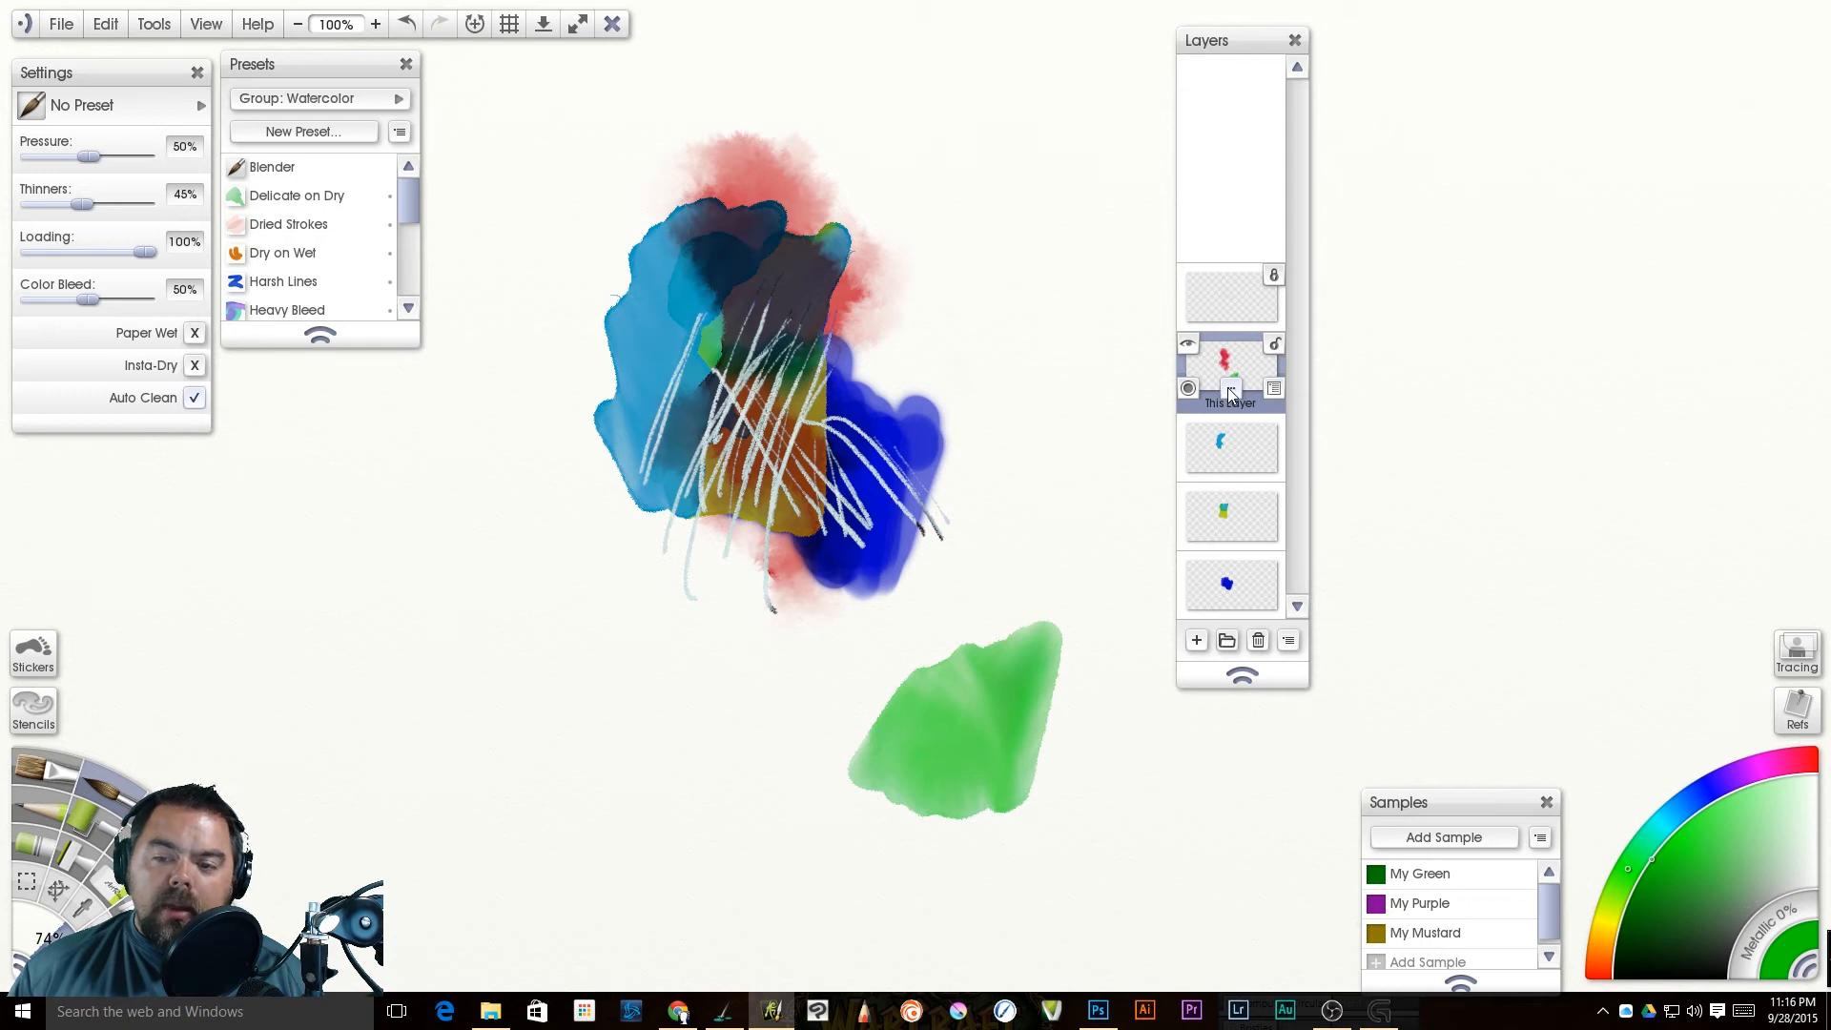
Step: Try the Watercolor, Overlay and Screen blend modes on This Layer and return it to Multiply
left_click(1229, 389)
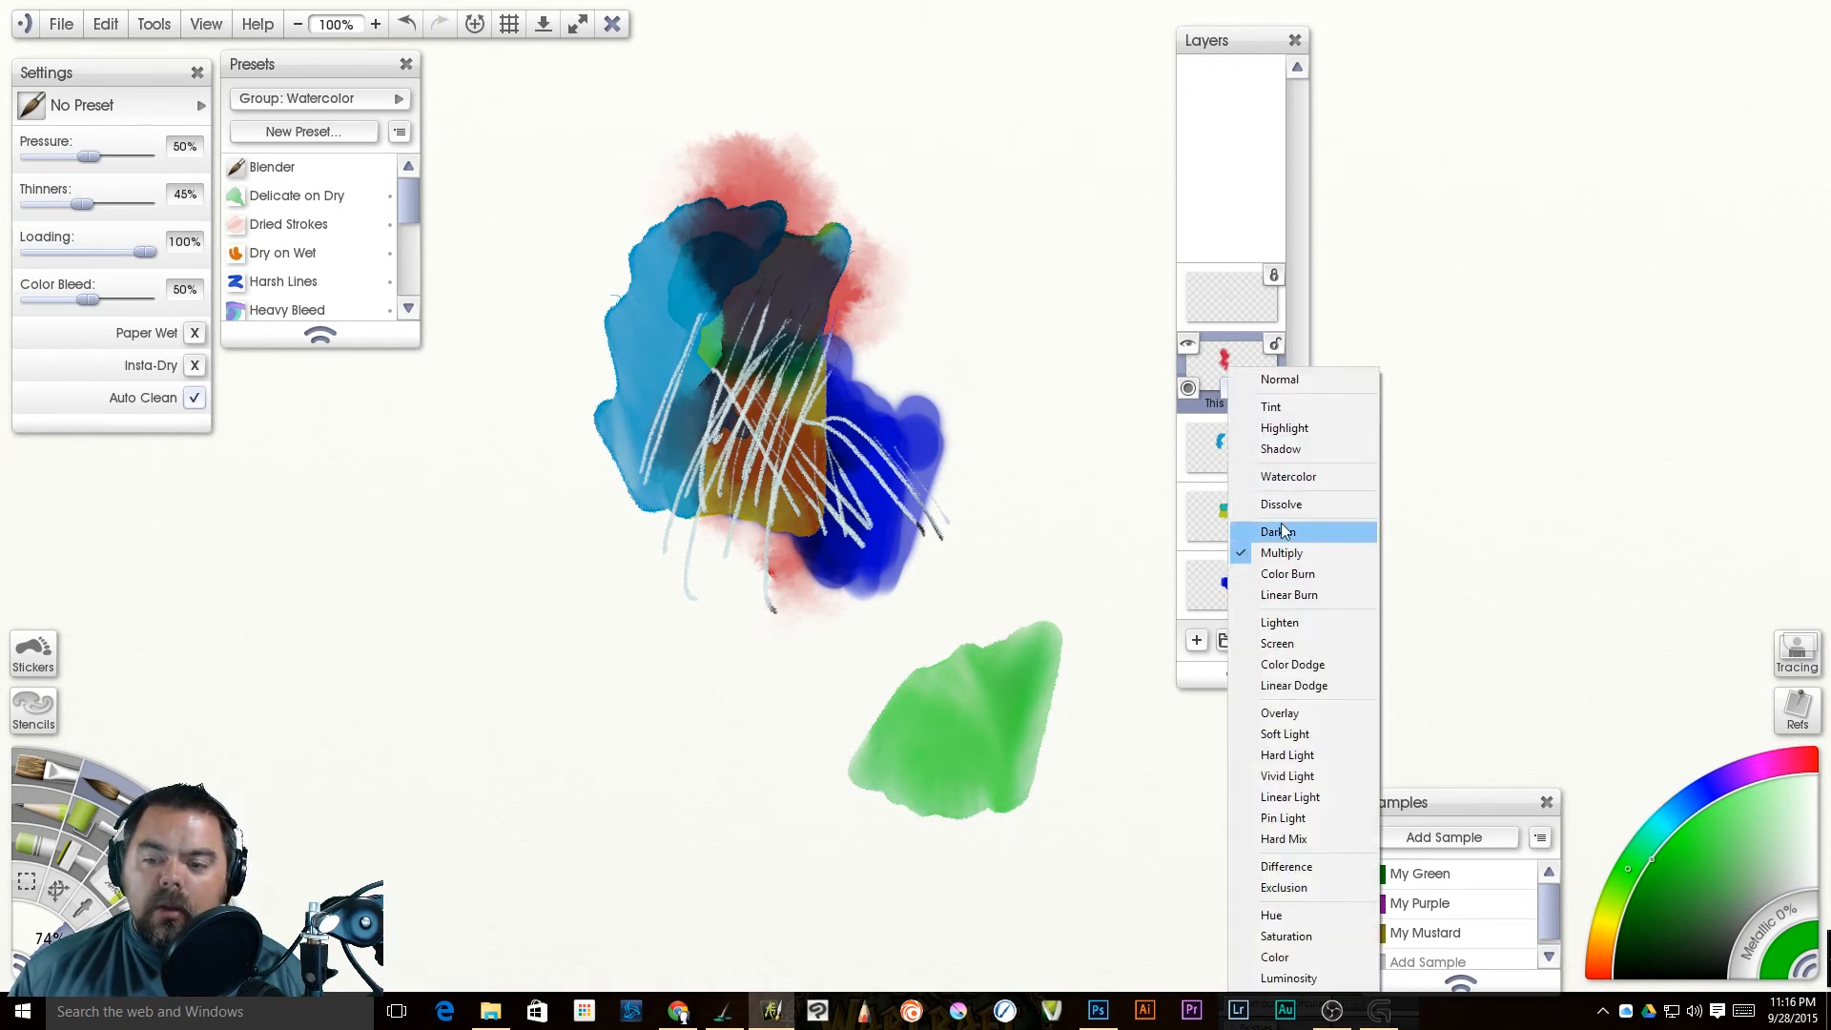
left_click(1293, 475)
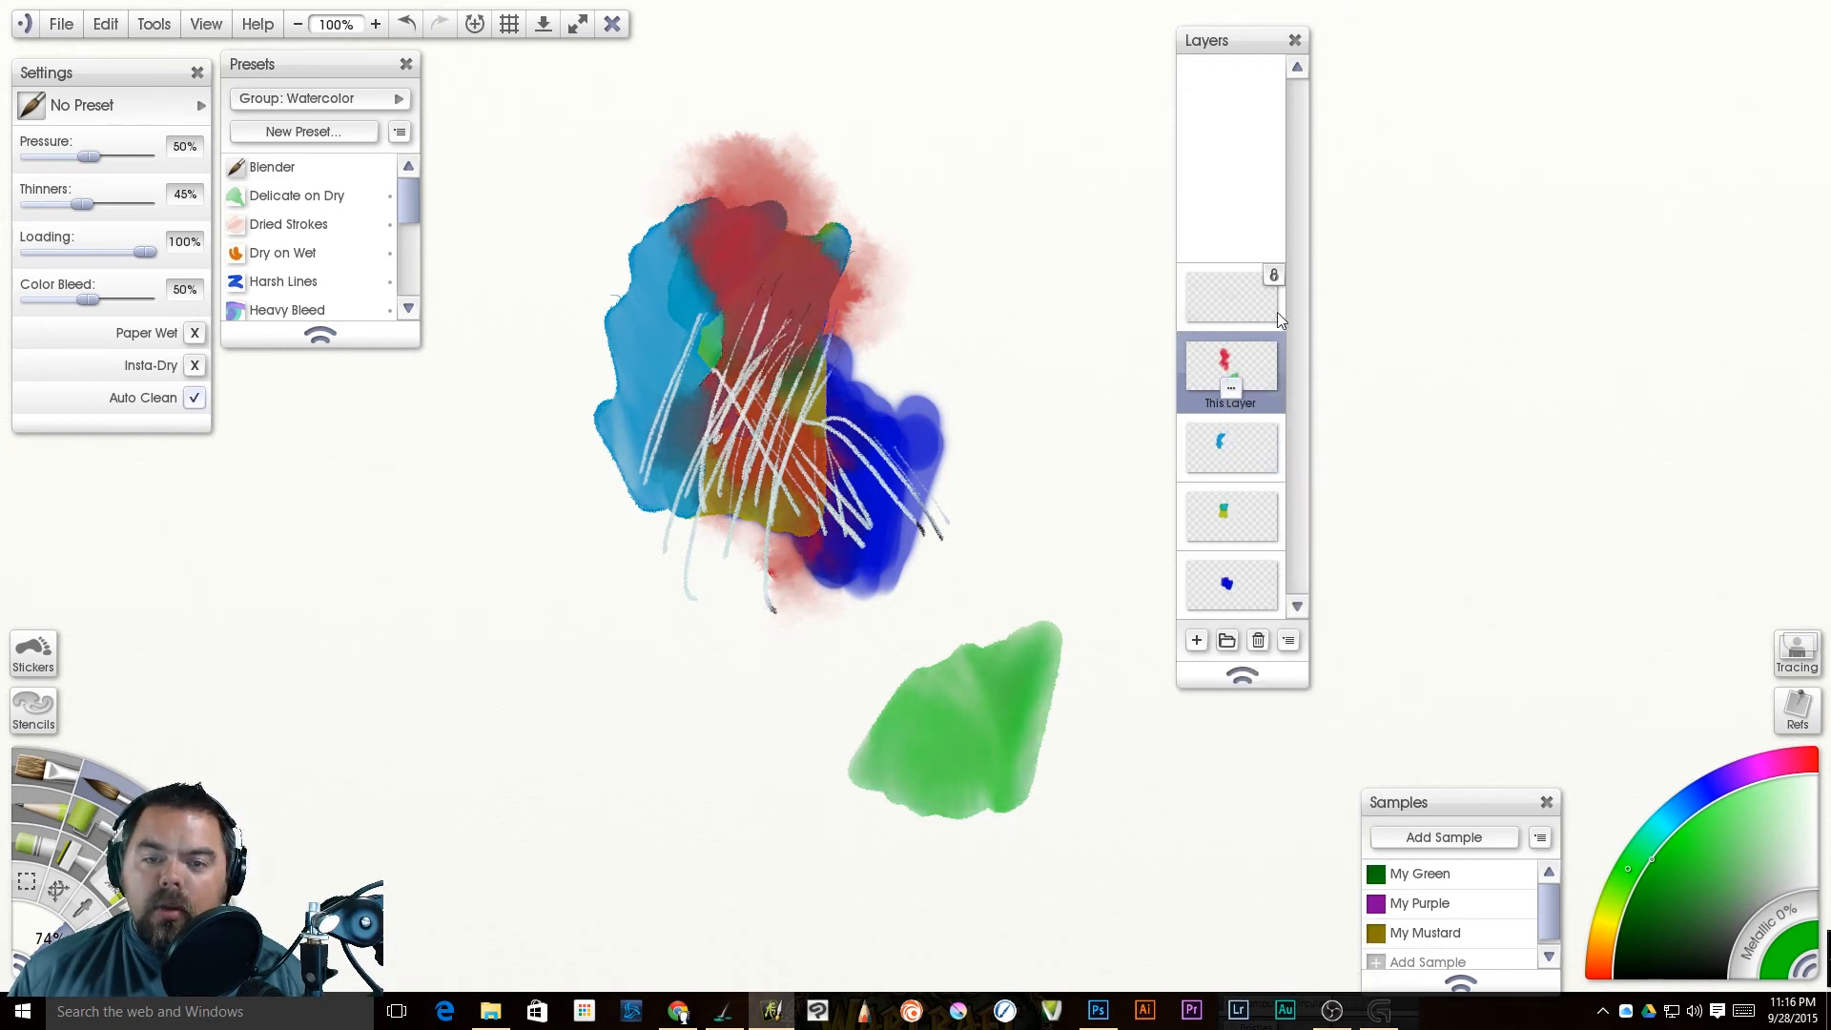
left_click(1238, 382)
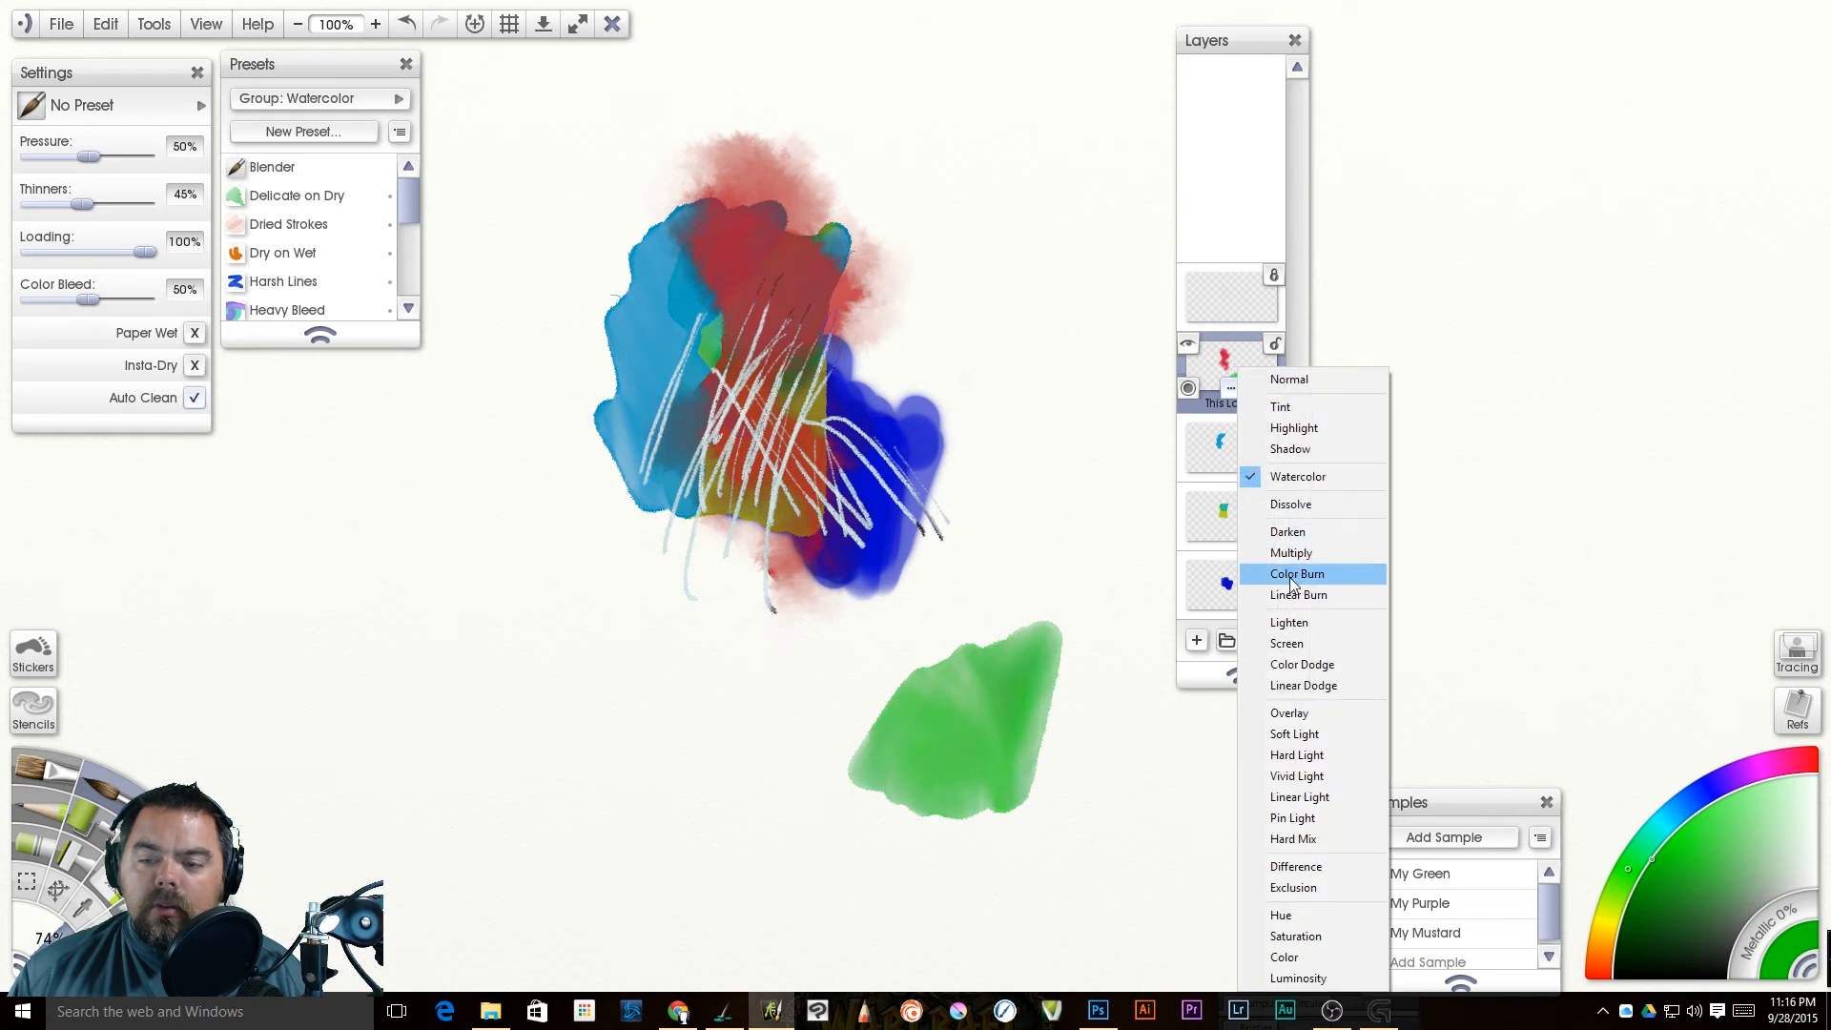
left_click(1312, 717)
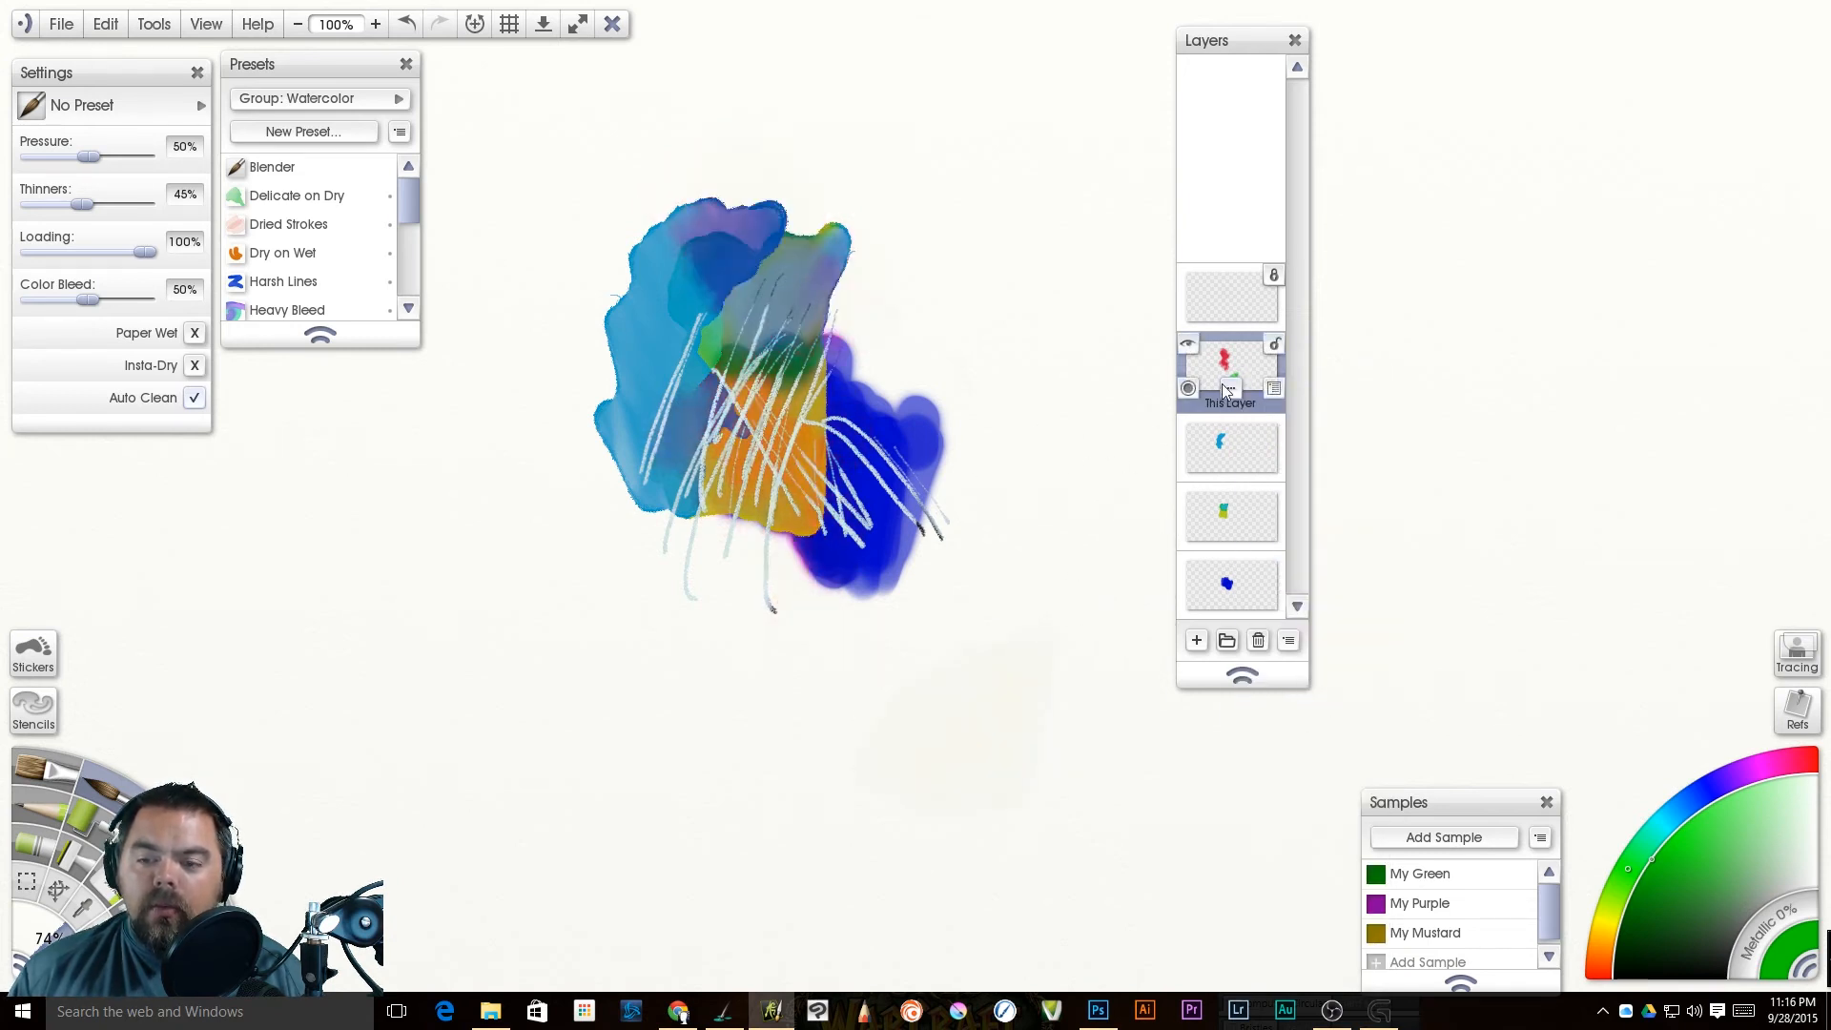
left_click(1229, 389)
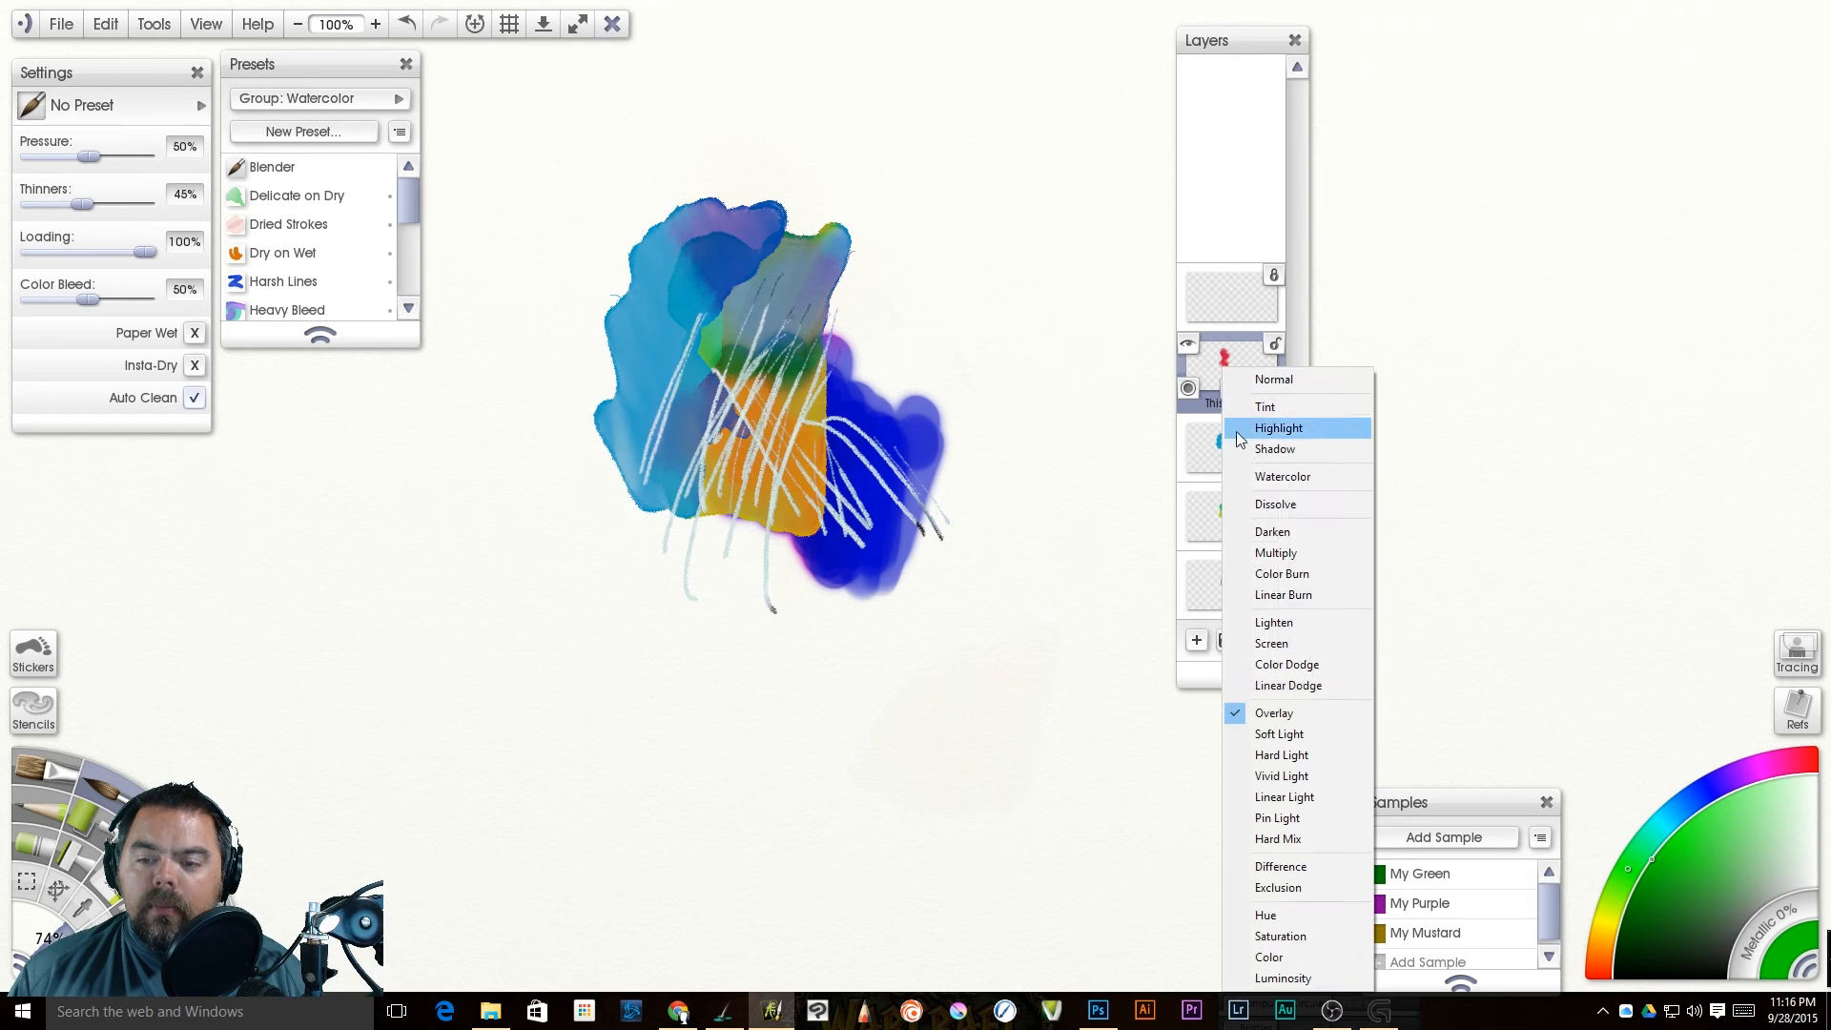
left_click(1274, 643)
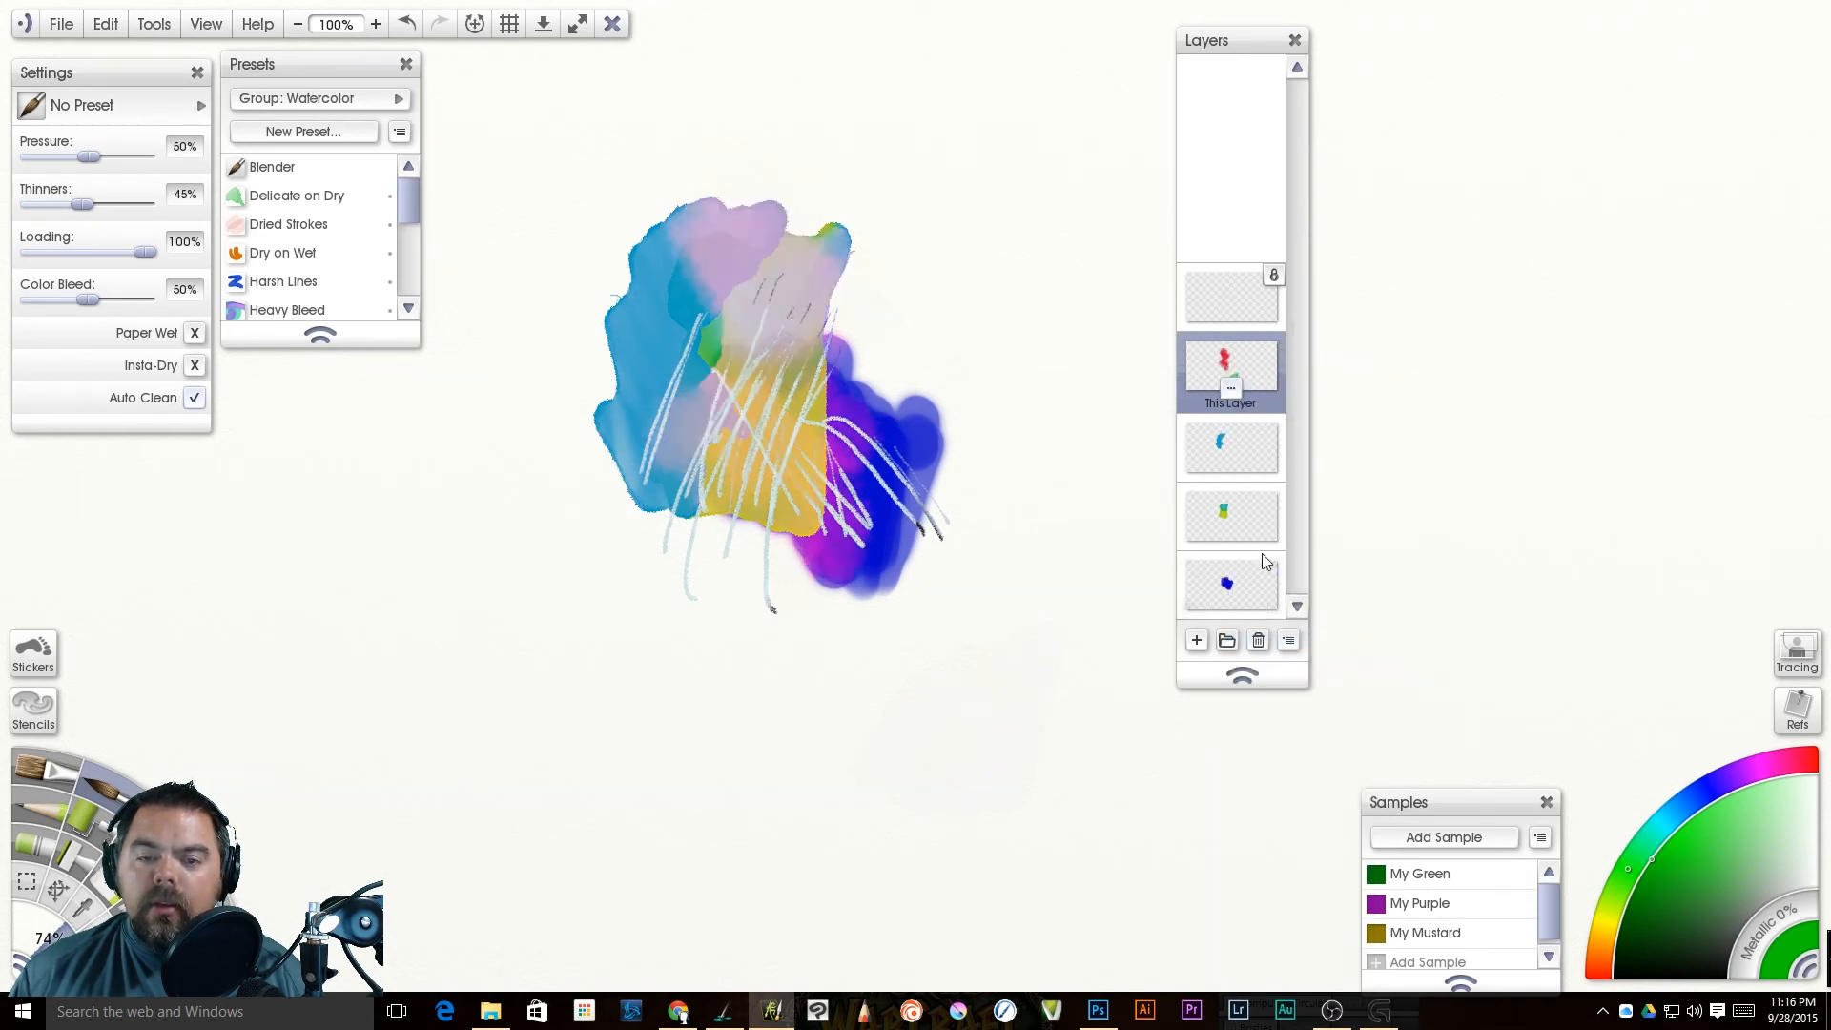
left_click(1229, 390)
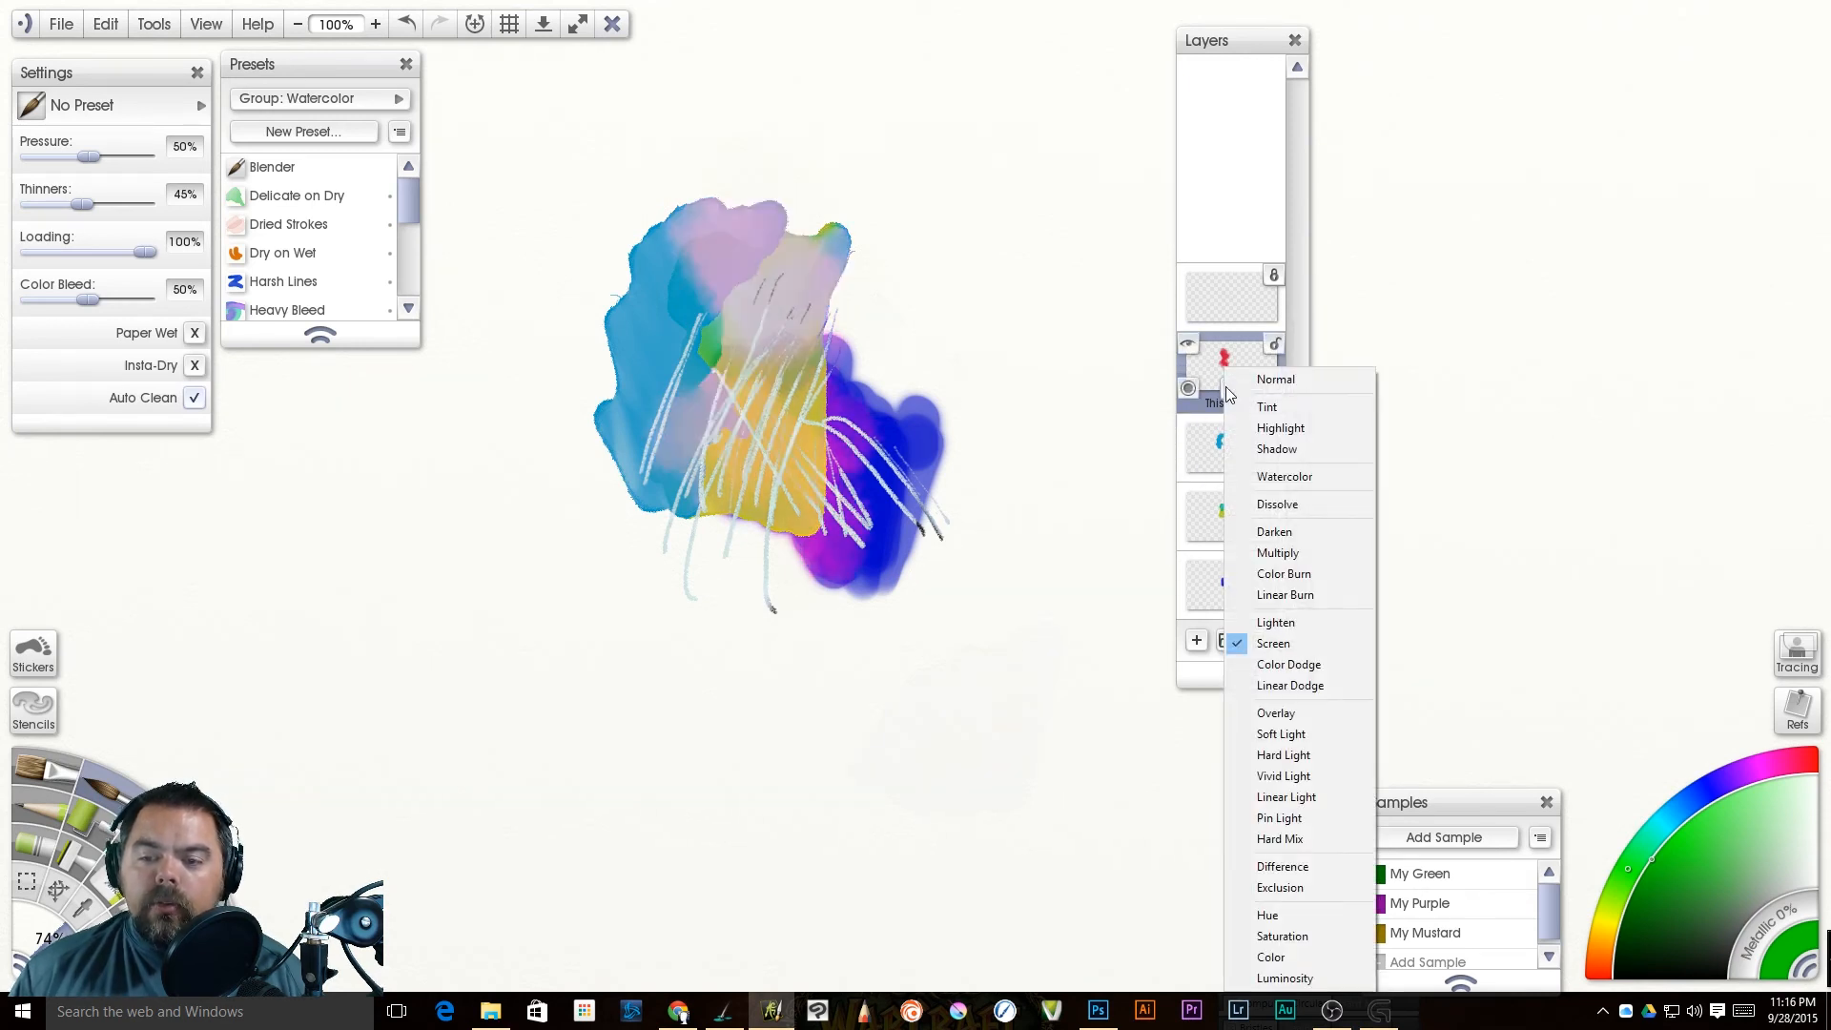
left_click(1274, 553)
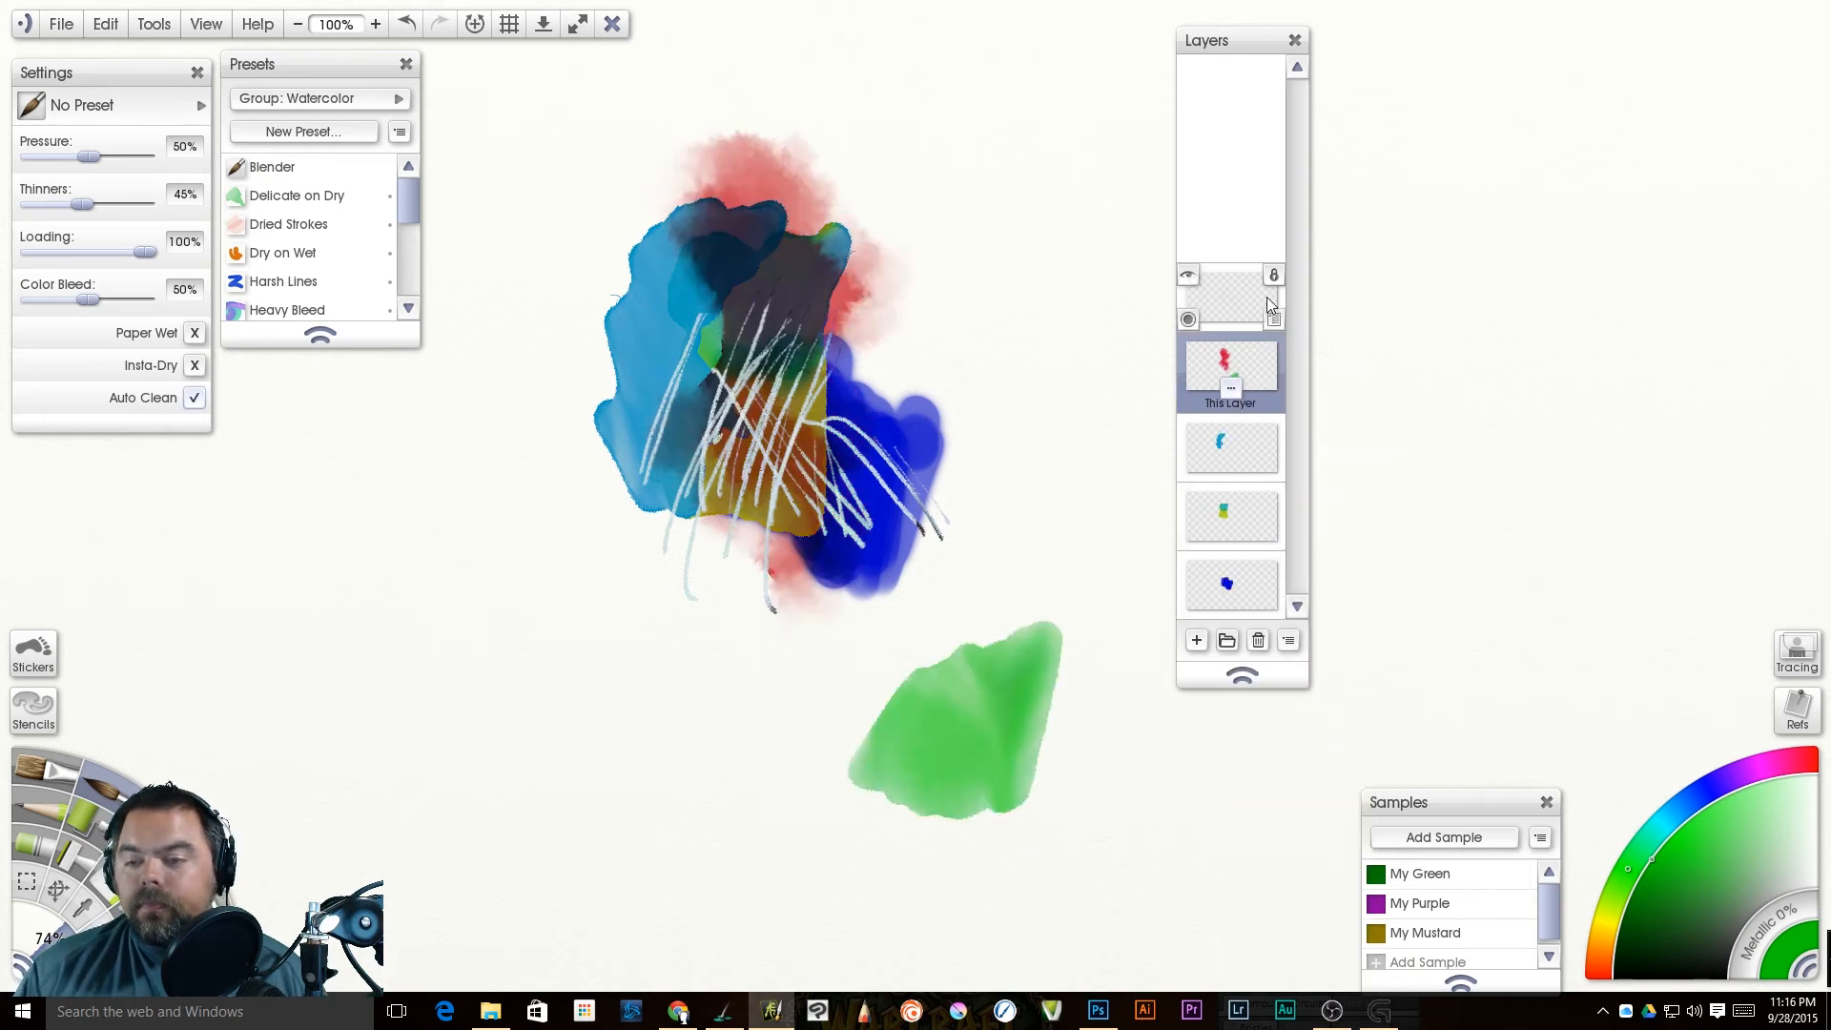
Step: Show the bump blend modes of This Layer and bring up the transform frame around its contents
left_click(1274, 387)
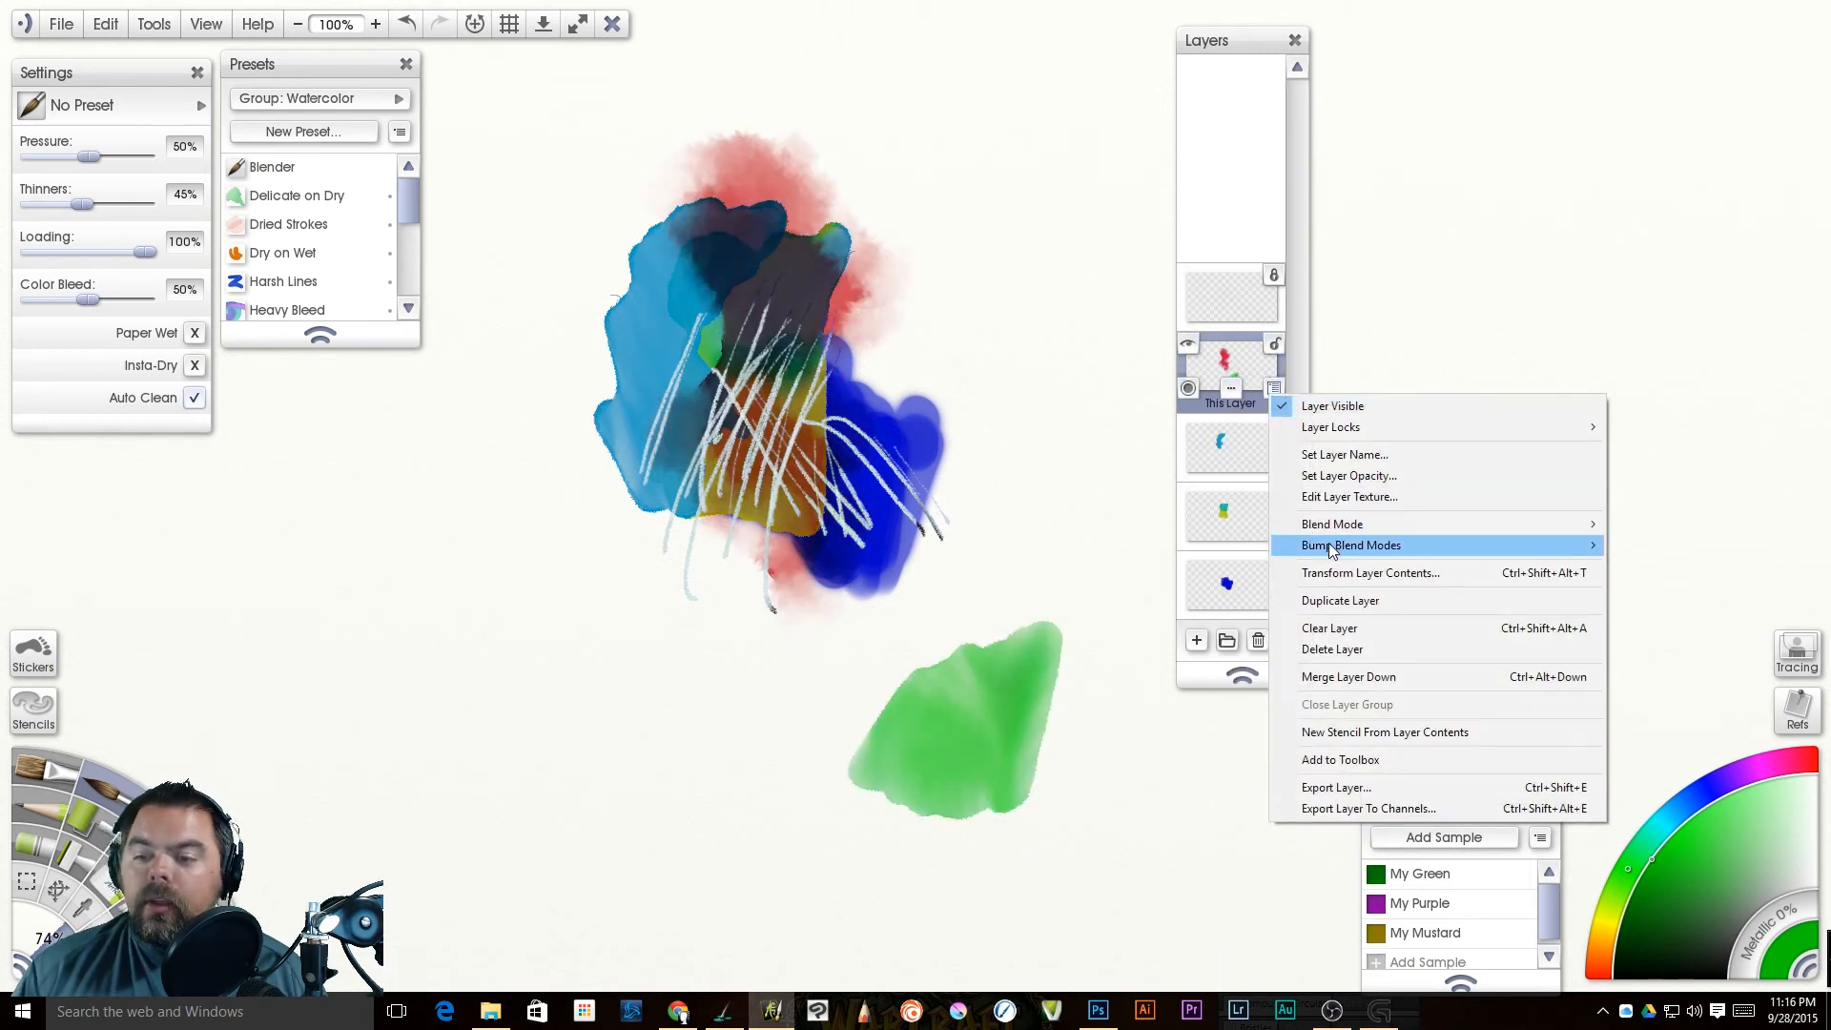
mouse_move(1332, 552)
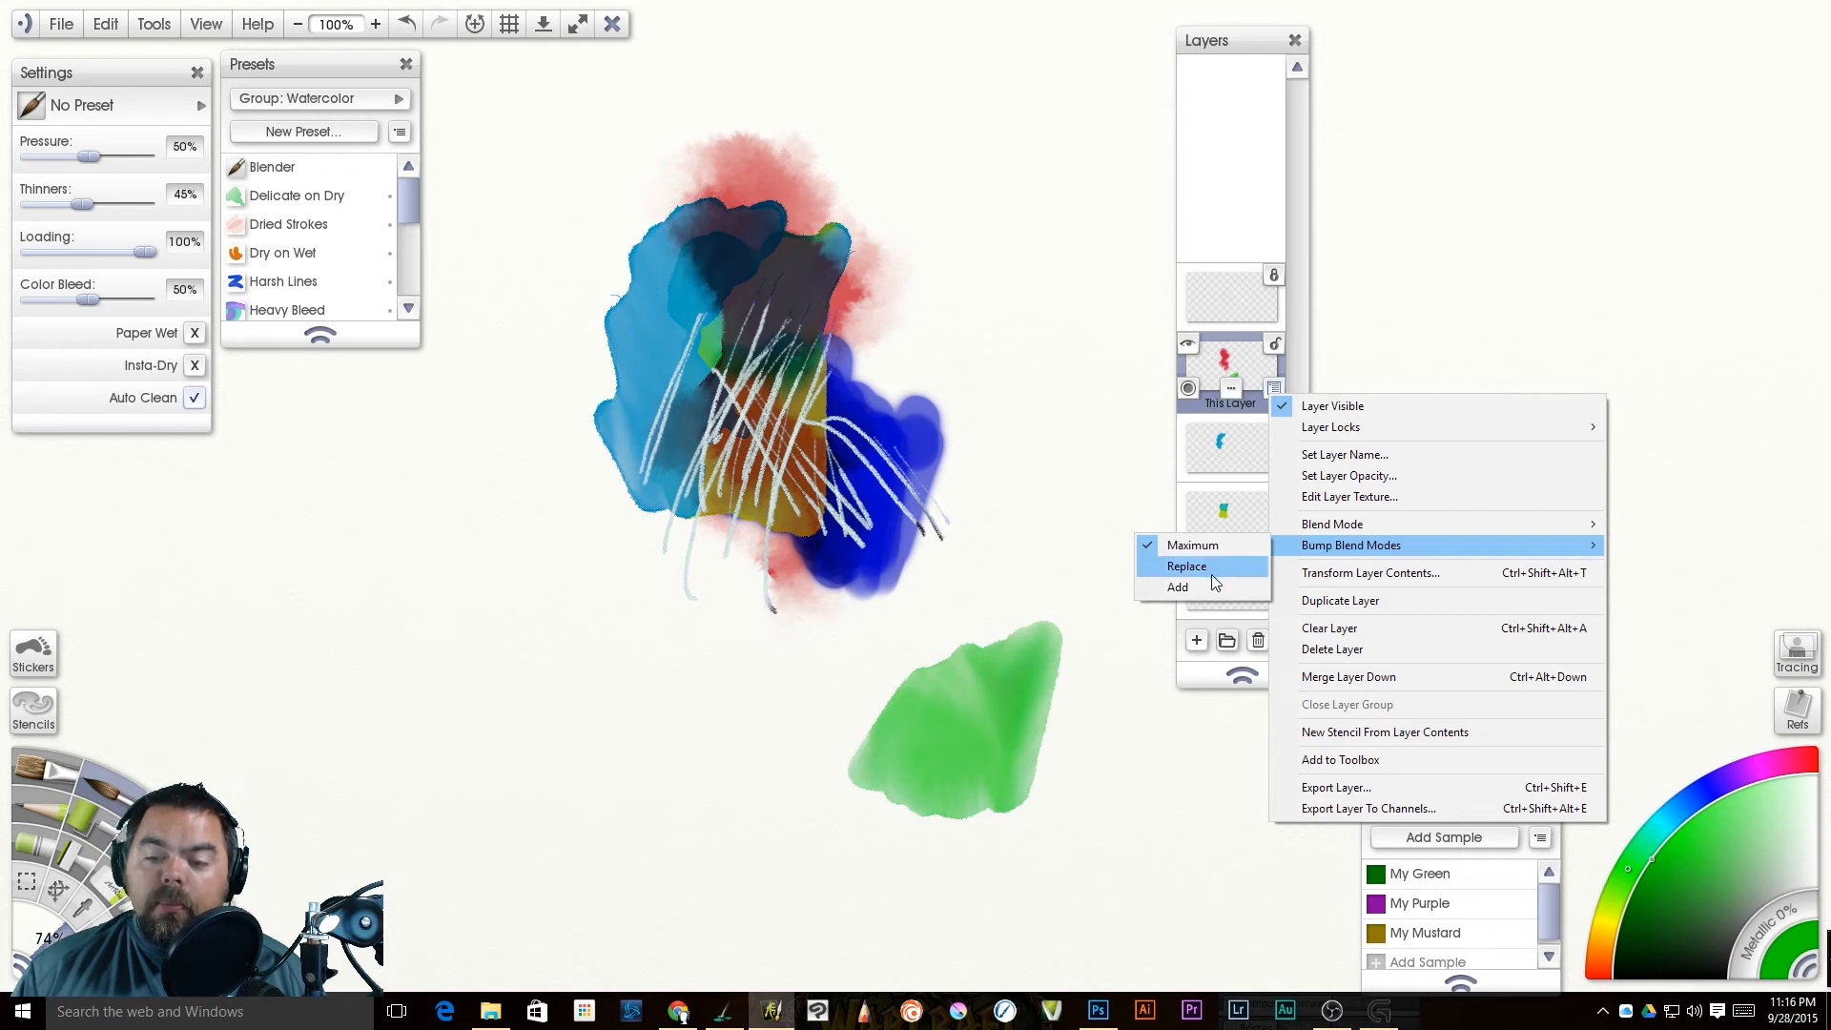
left_click(1354, 574)
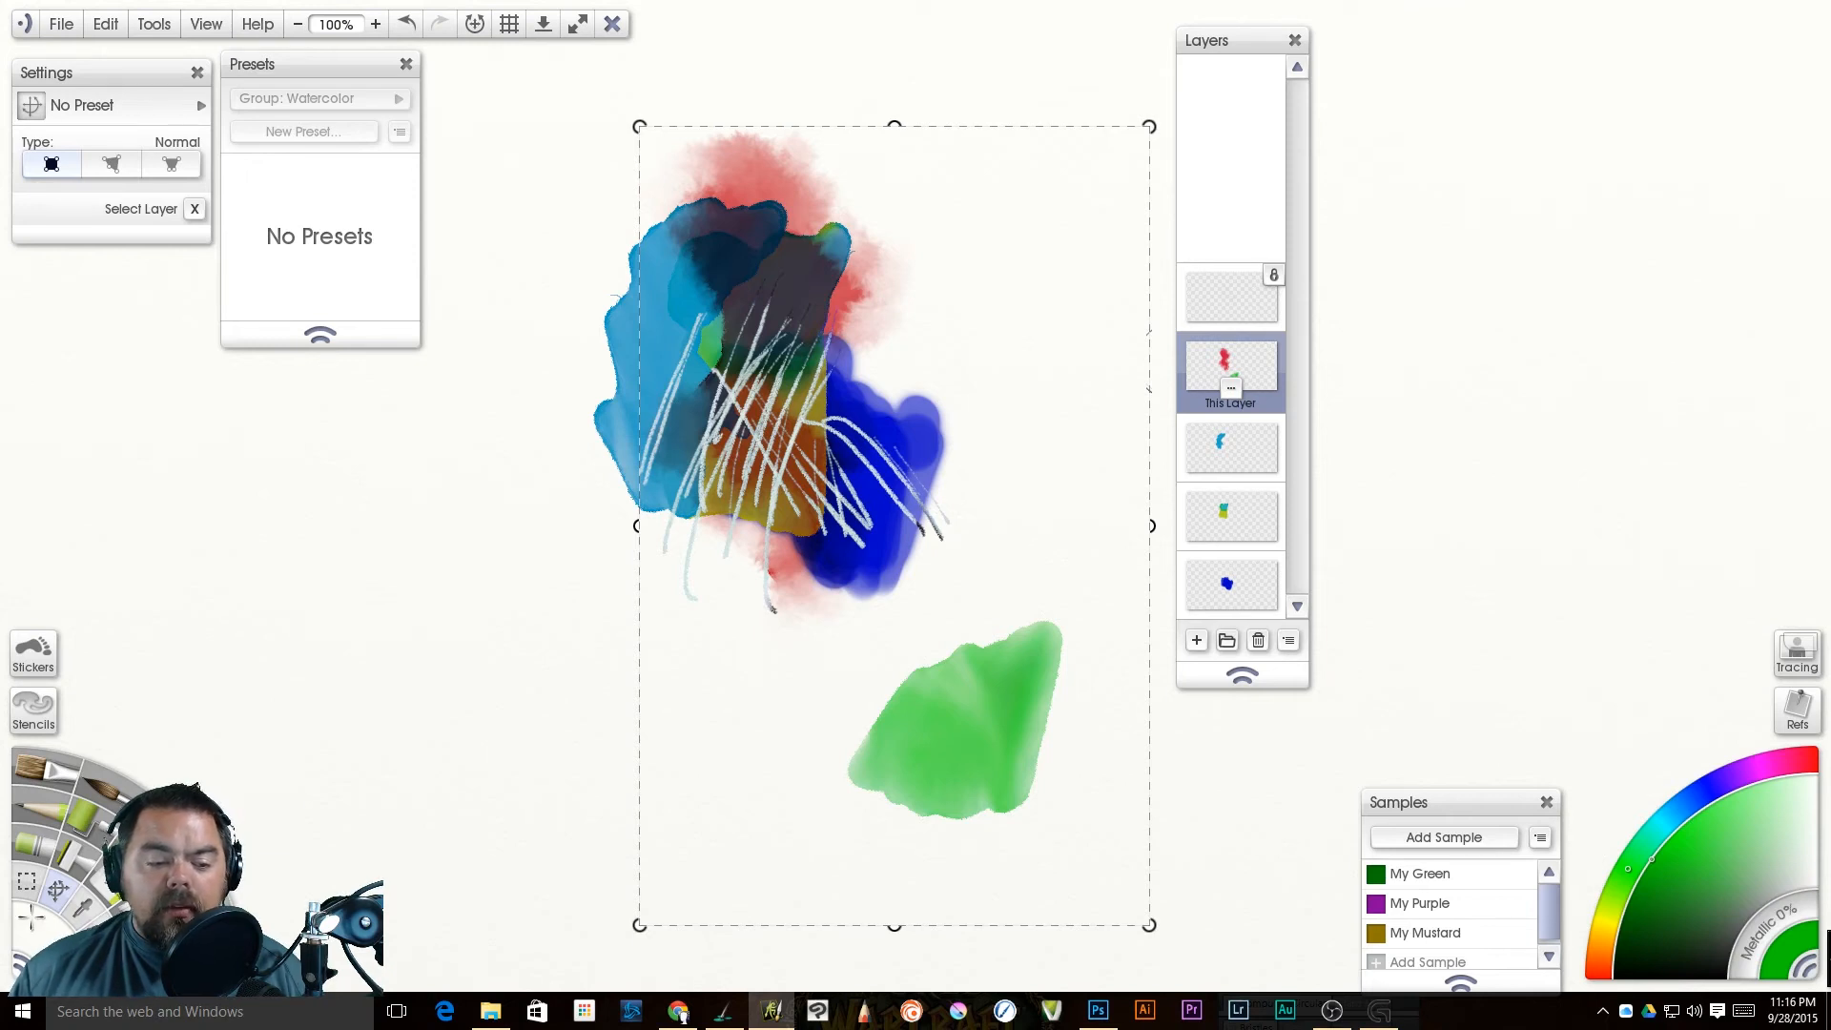
left_click(57, 892)
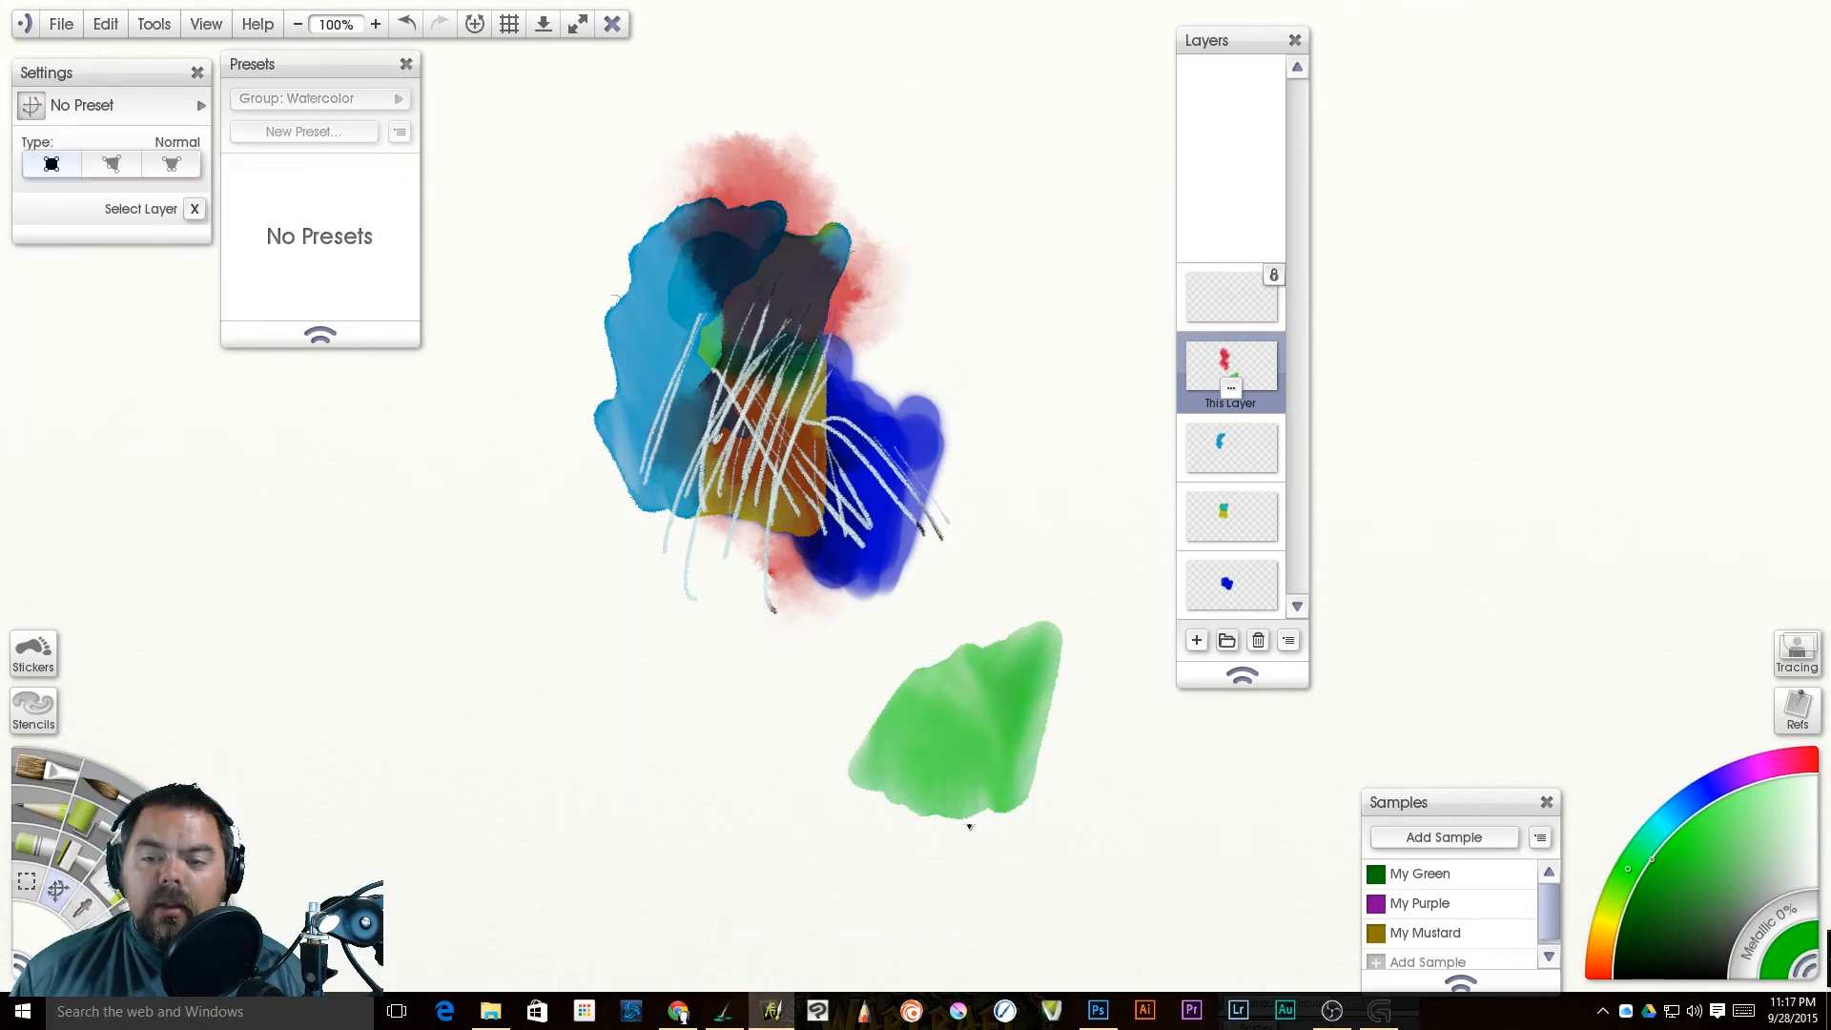
Step: Create a stencil from the contents of This Layer, shift it slightly, and undo both changes
left_click(1275, 388)
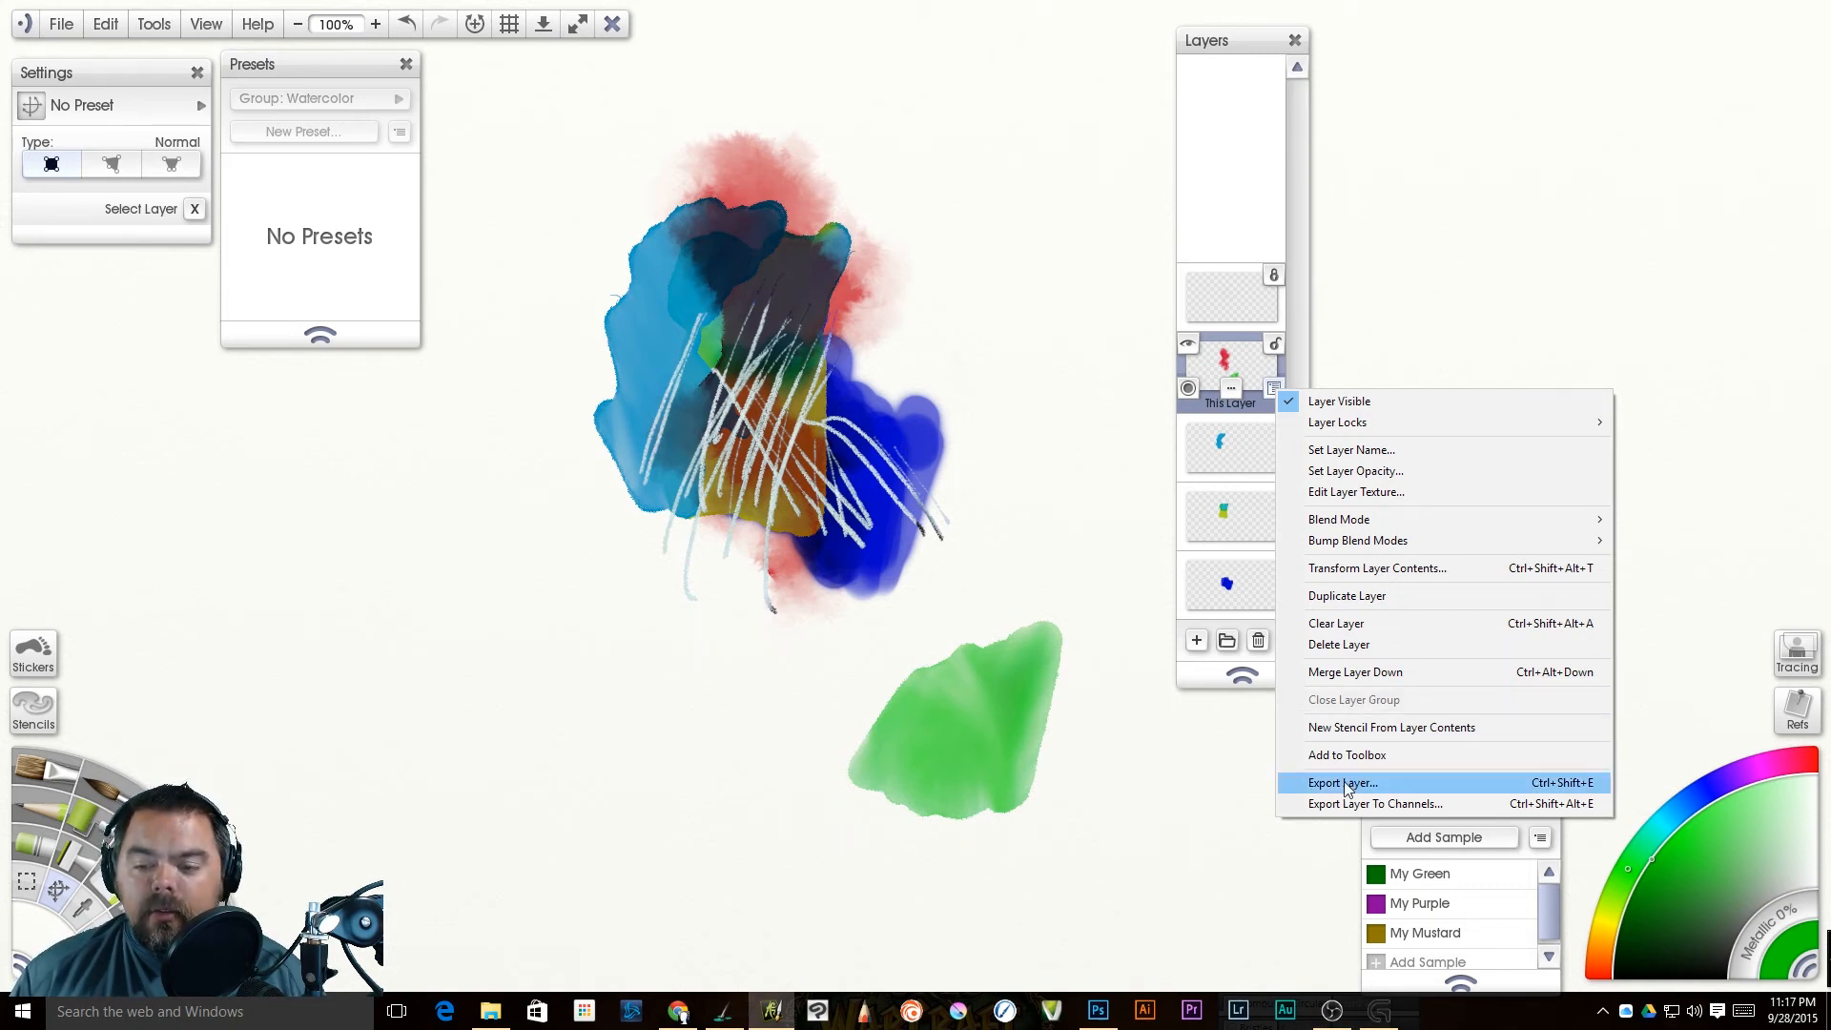
left_click(1345, 727)
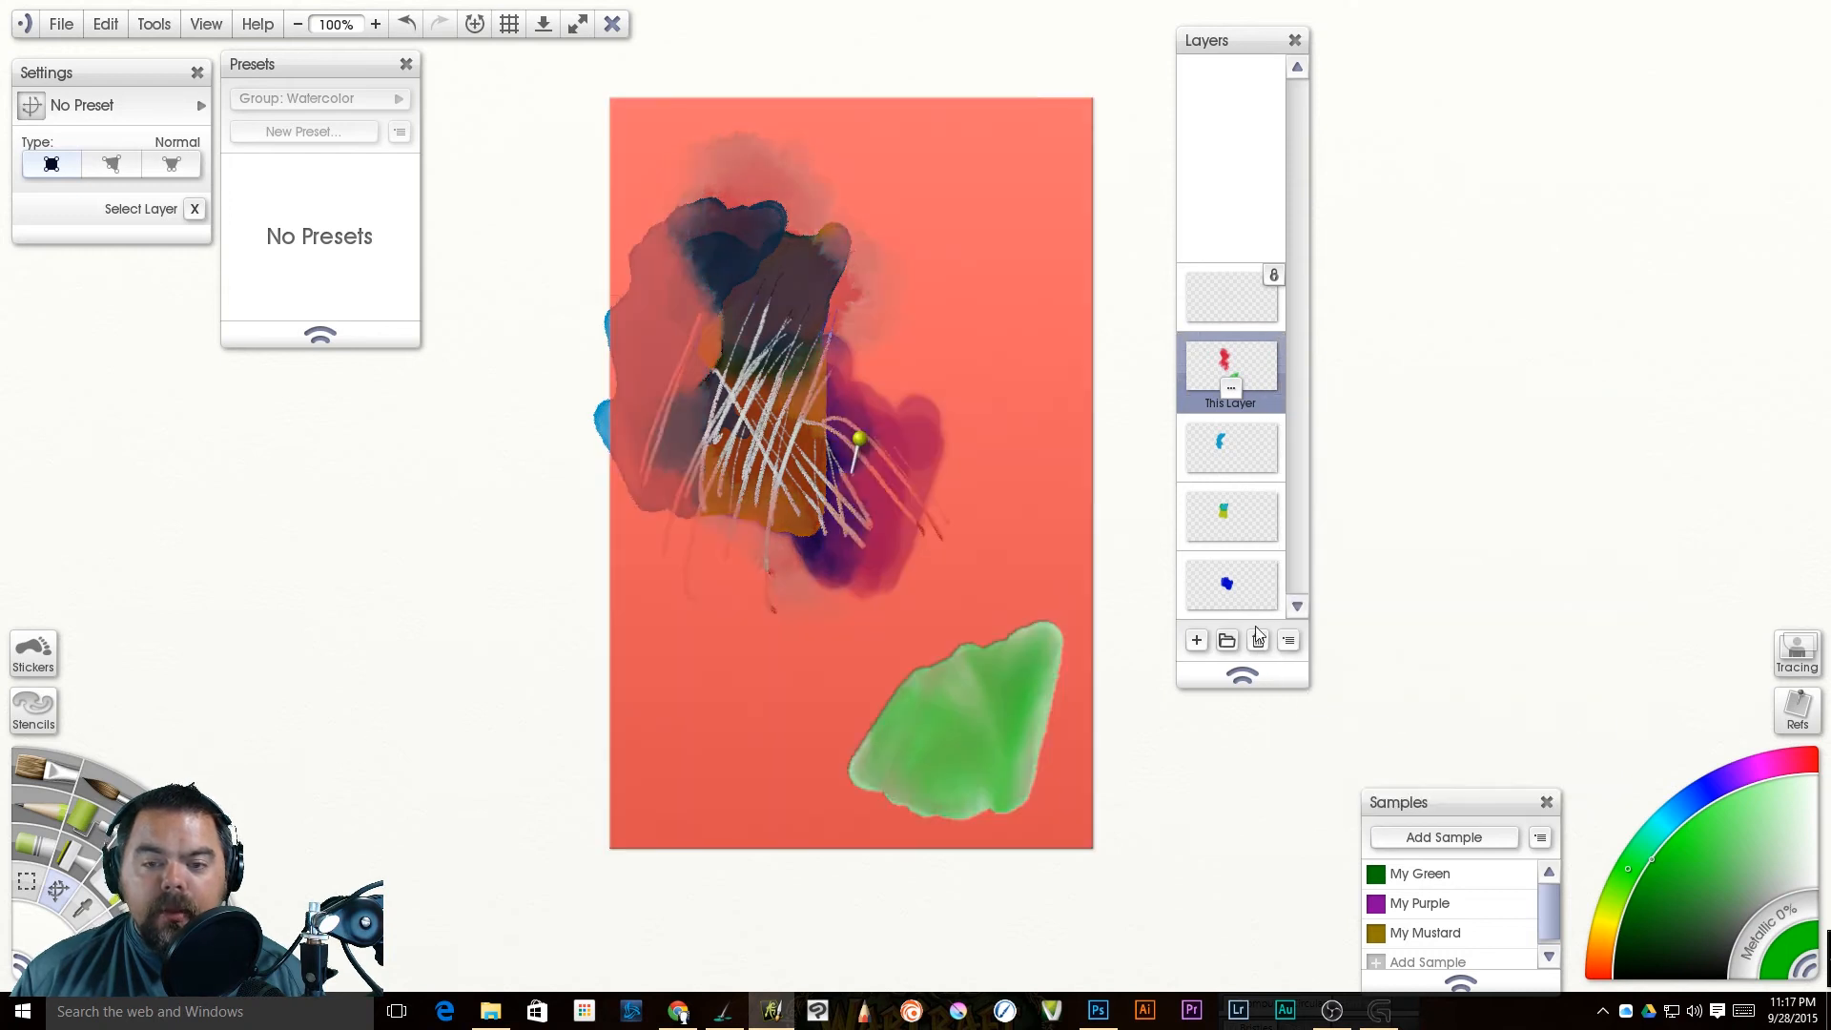
mouse_move(889, 171)
left_mouse_down()
mouse_move(435, 273)
mouse_move(323, 219)
mouse_move(368, 264)
mouse_move(370, 321)
mouse_move(422, 341)
mouse_move(908, 294)
mouse_move(847, 192)
mouse_move(917, 194)
mouse_move(915, 159)
left_mouse_up()
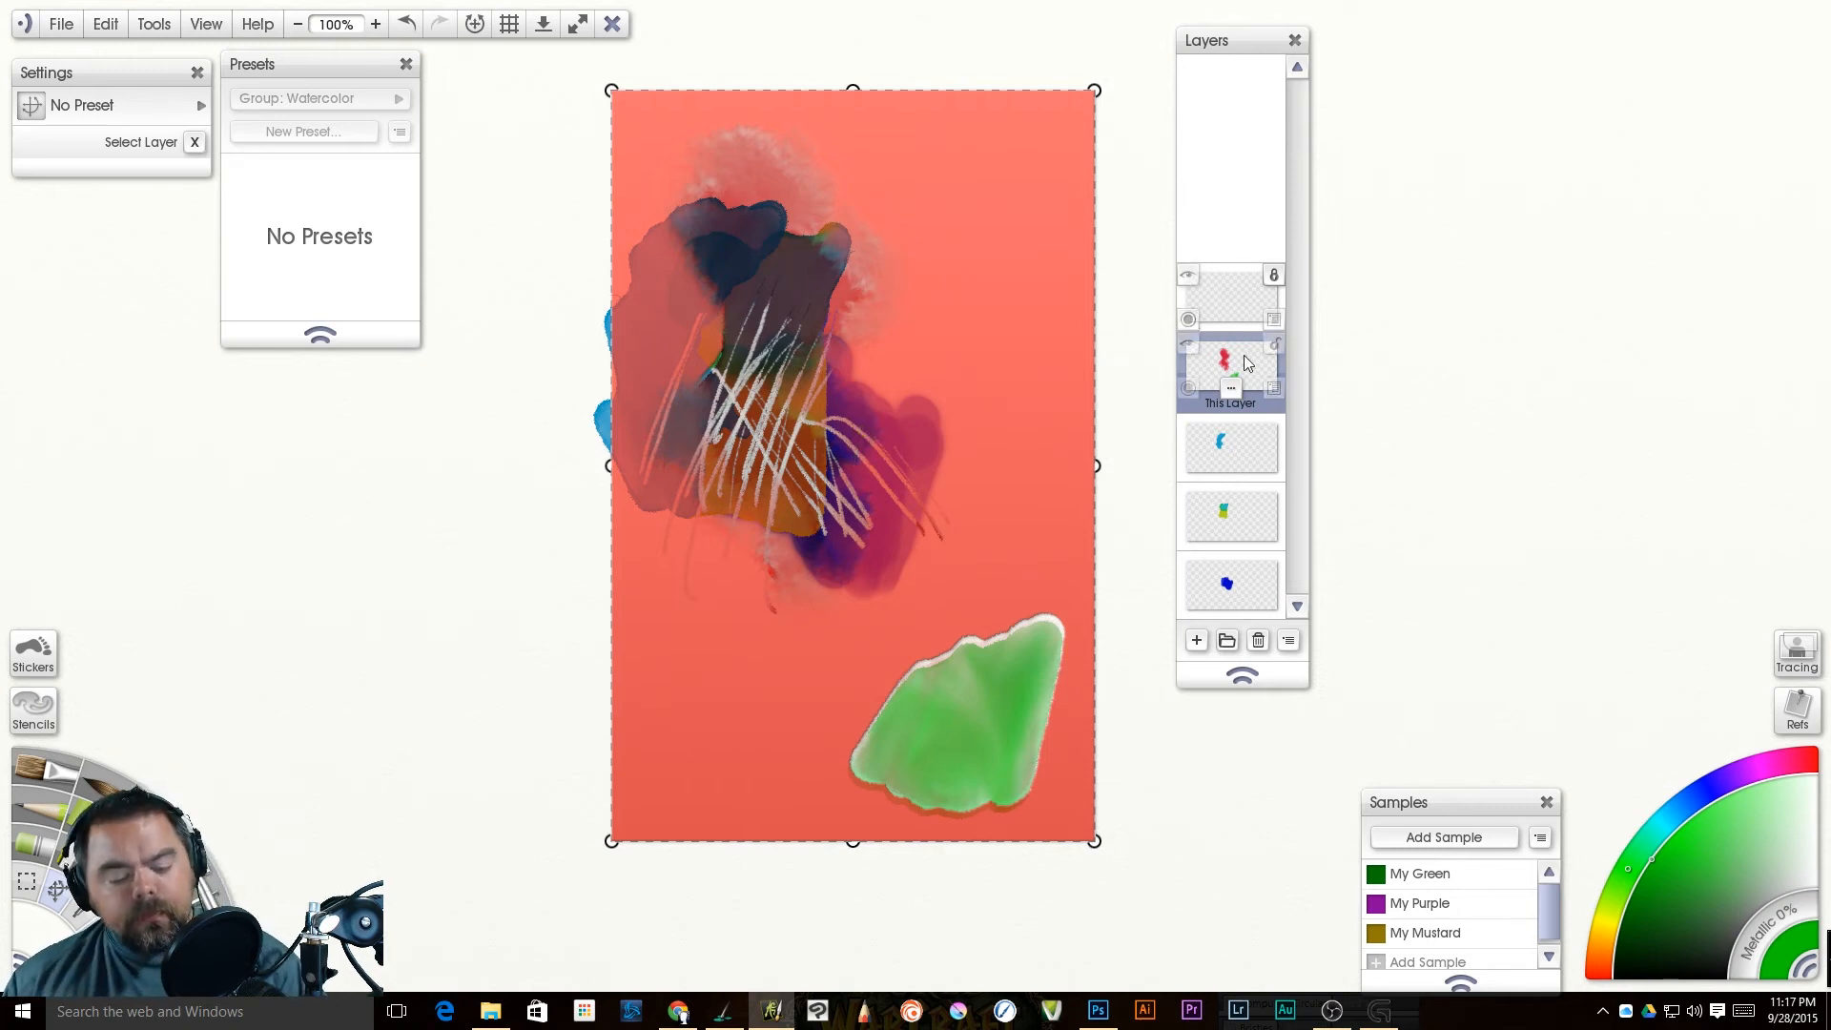
key("ctrl+z")
key("ctrl+z")
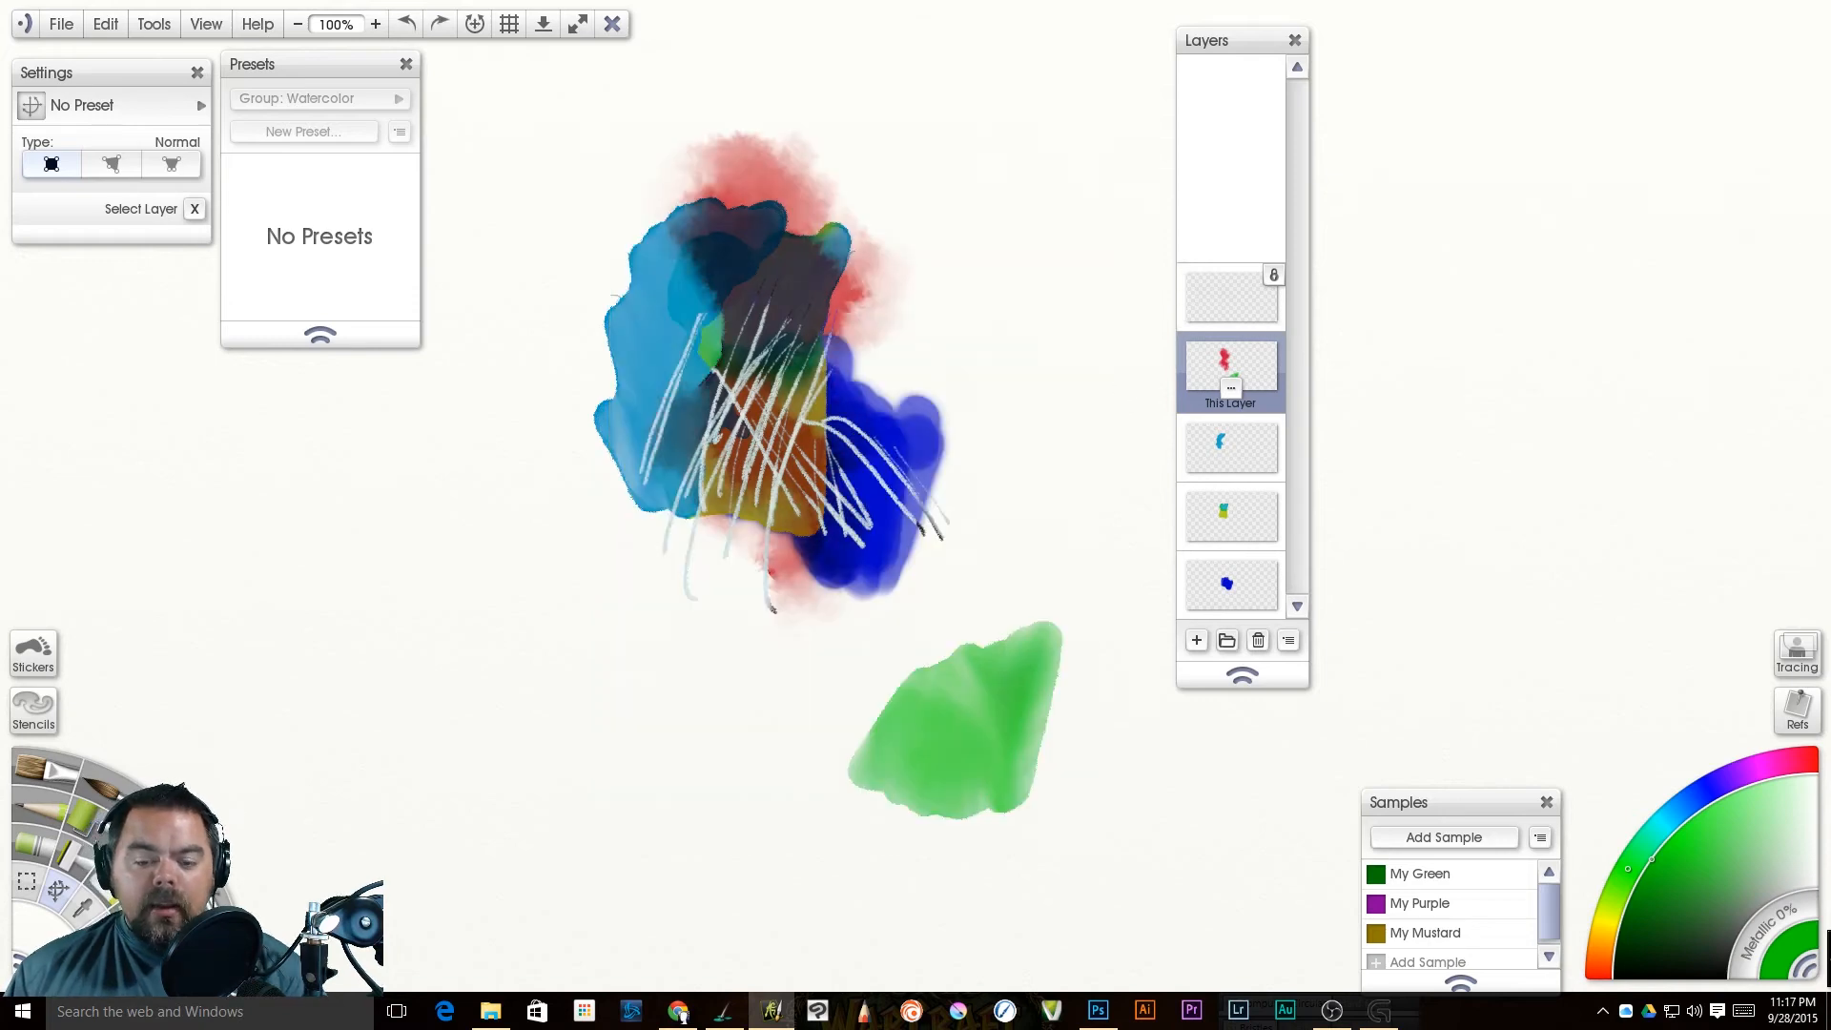
Step: Switch to Corel Painter and float its layer list over the document, beside the painted strokes
left_click(723, 1011)
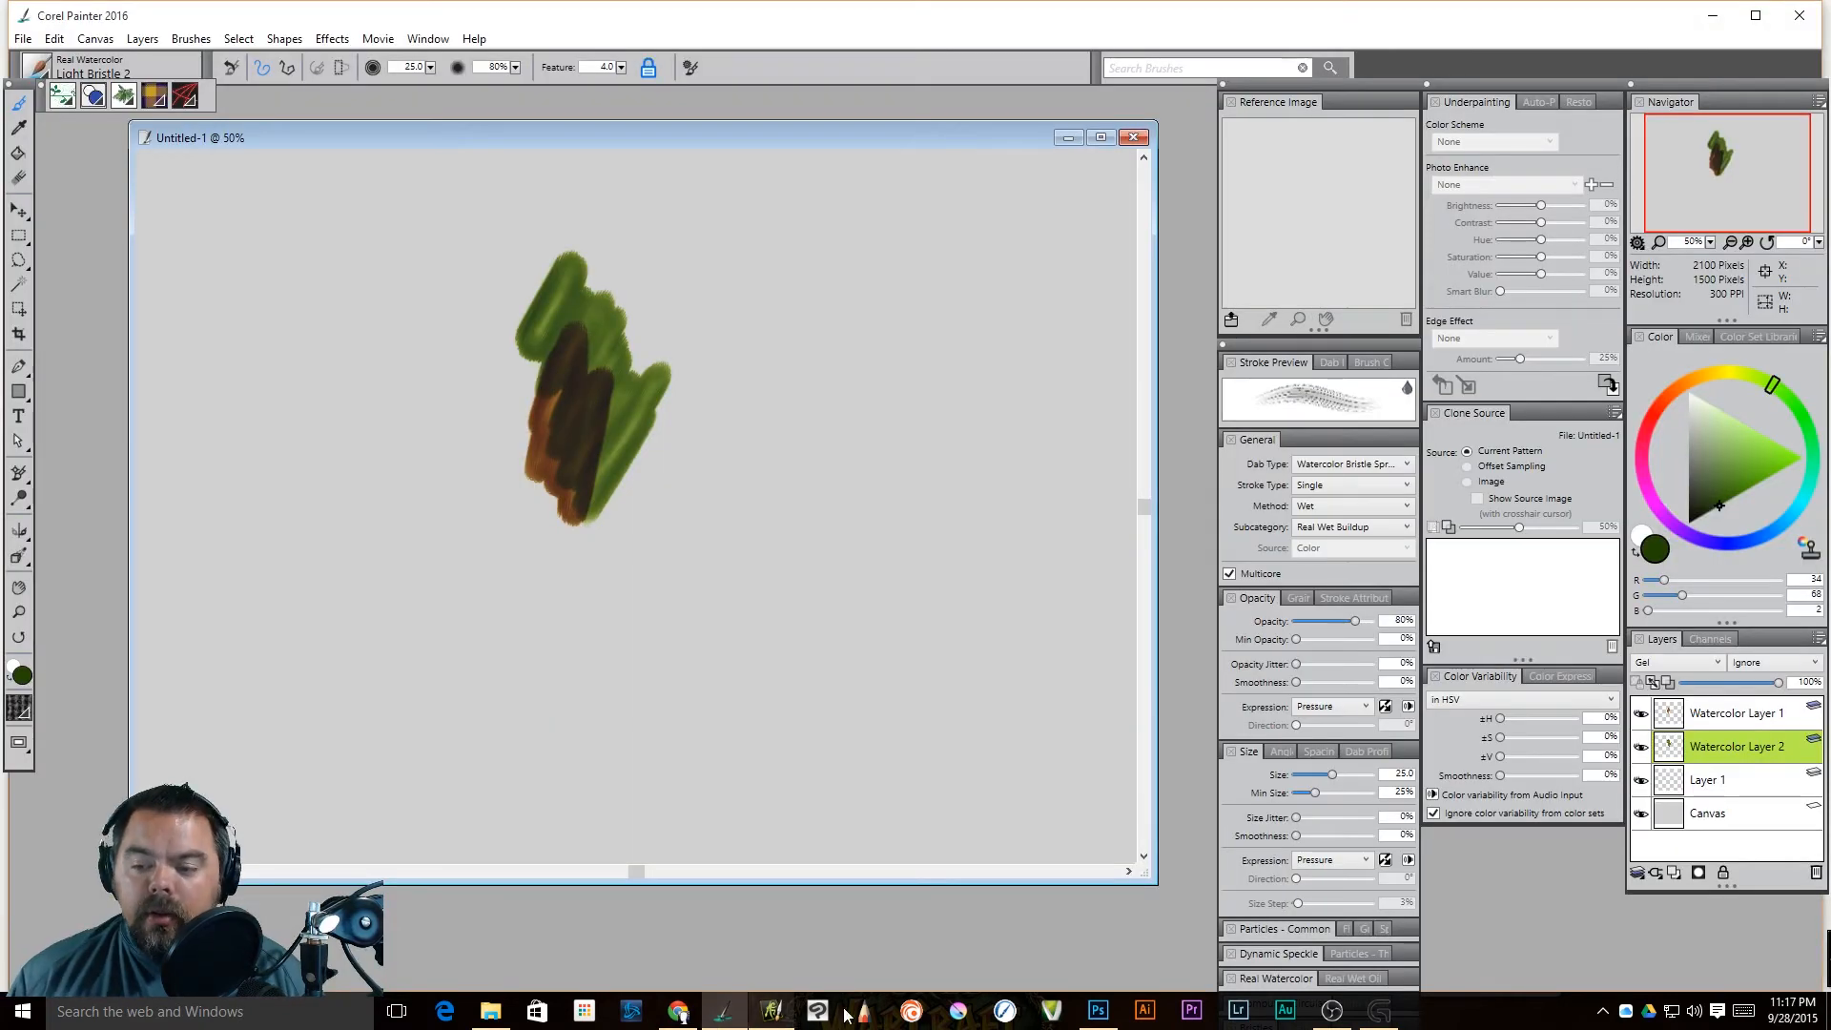
left_click_drag(1754, 635, 940, 282)
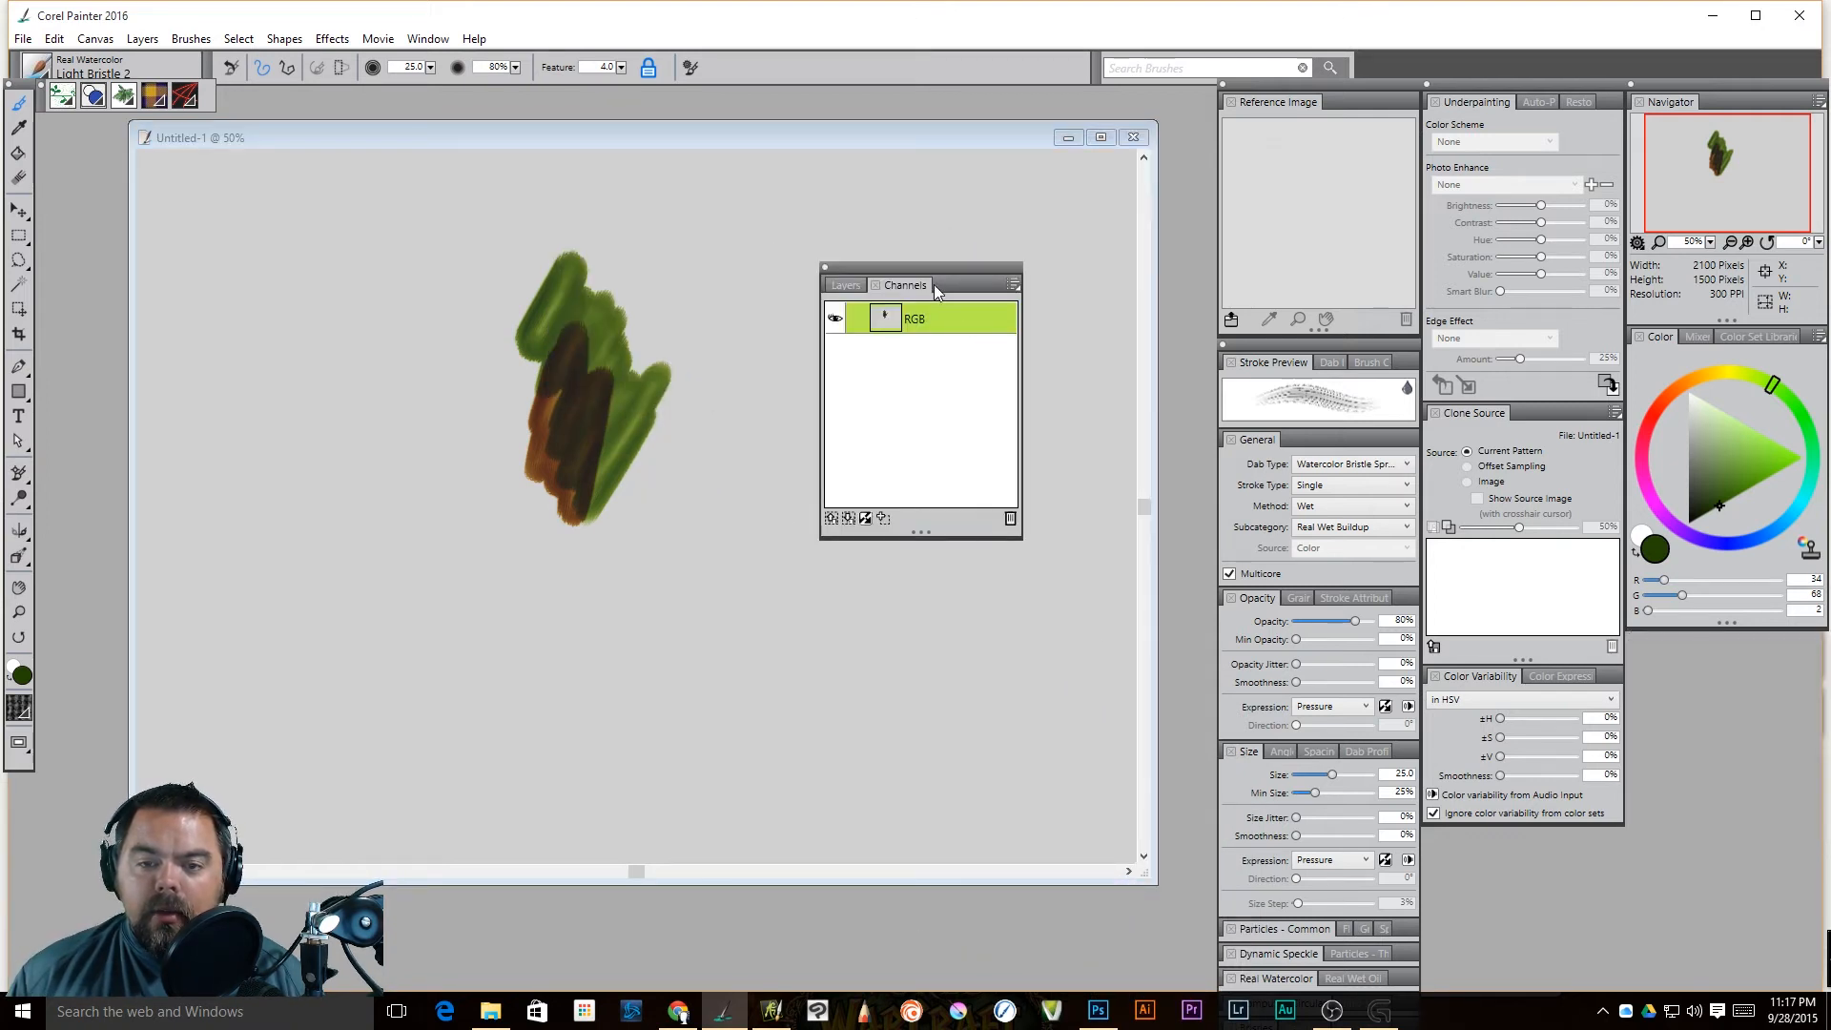
left_click(845, 286)
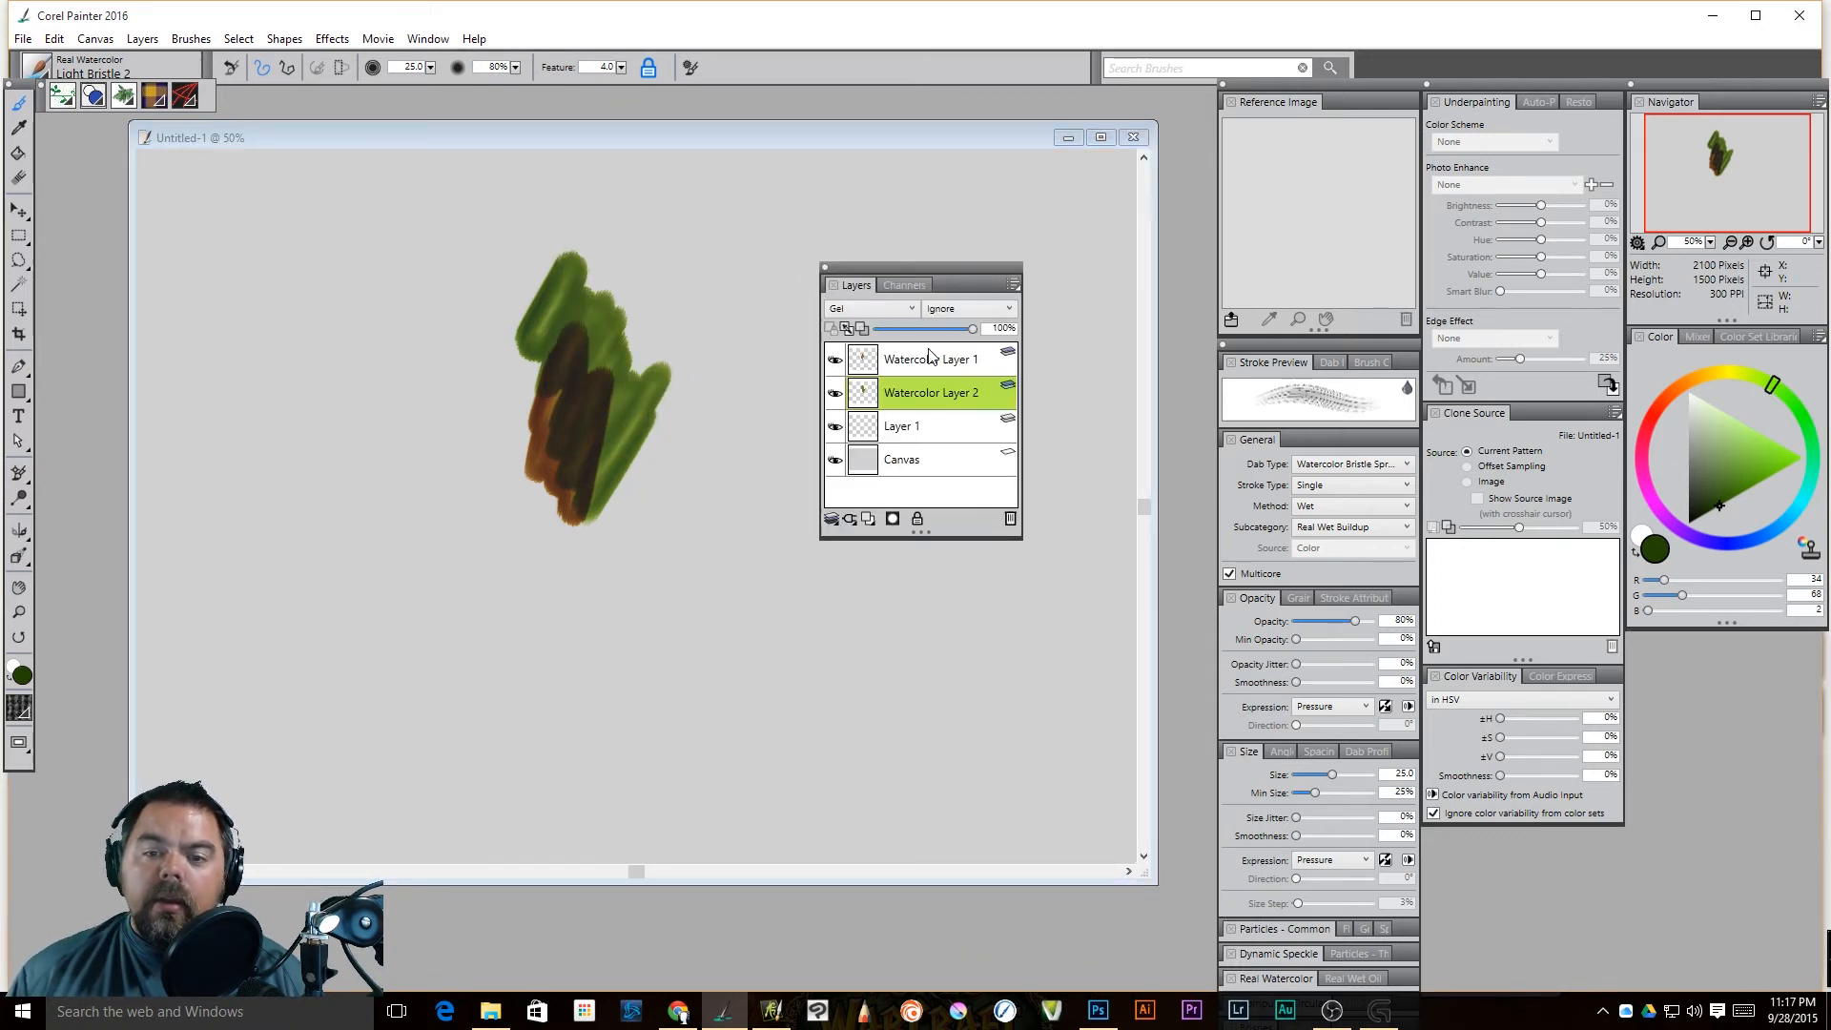
Step: Try a lower opacity on Watercolor Layer 2, return it to 100%, and look through its composite method options
mouse_move(974, 330)
left_mouse_down()
mouse_move(927, 330)
mouse_move(978, 331)
left_mouse_up()
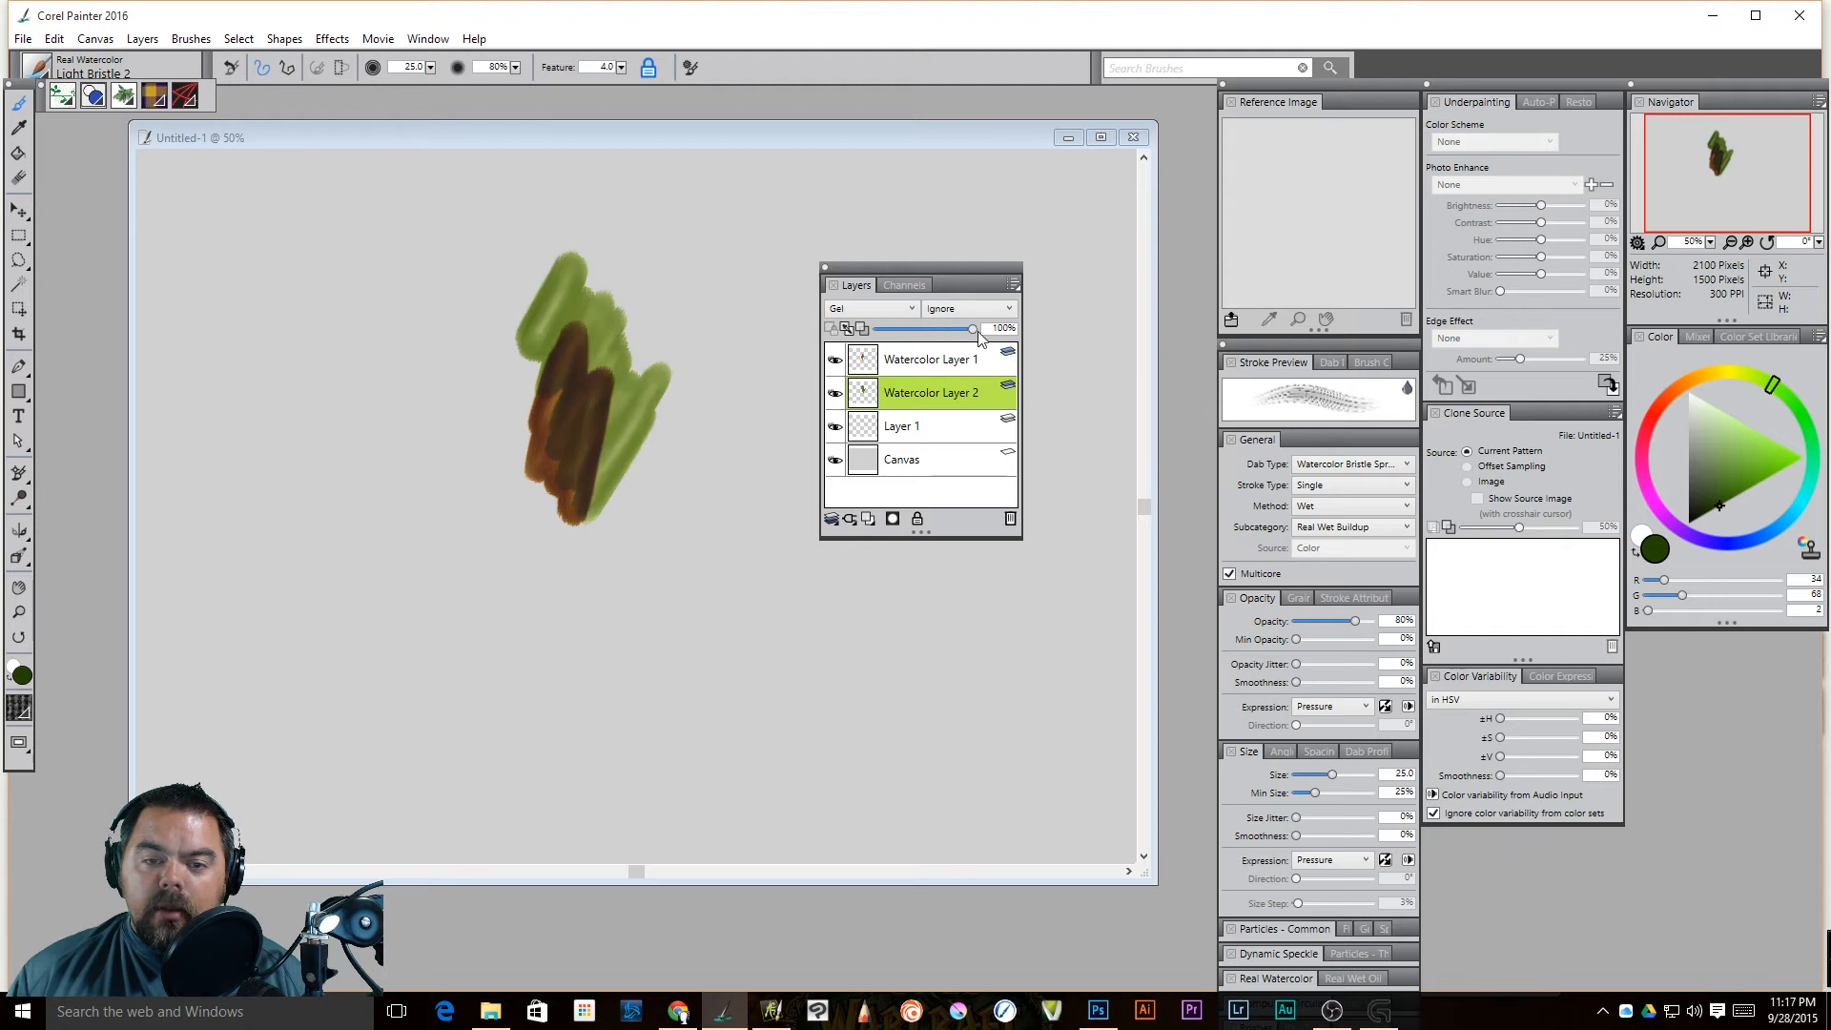
left_click(864, 309)
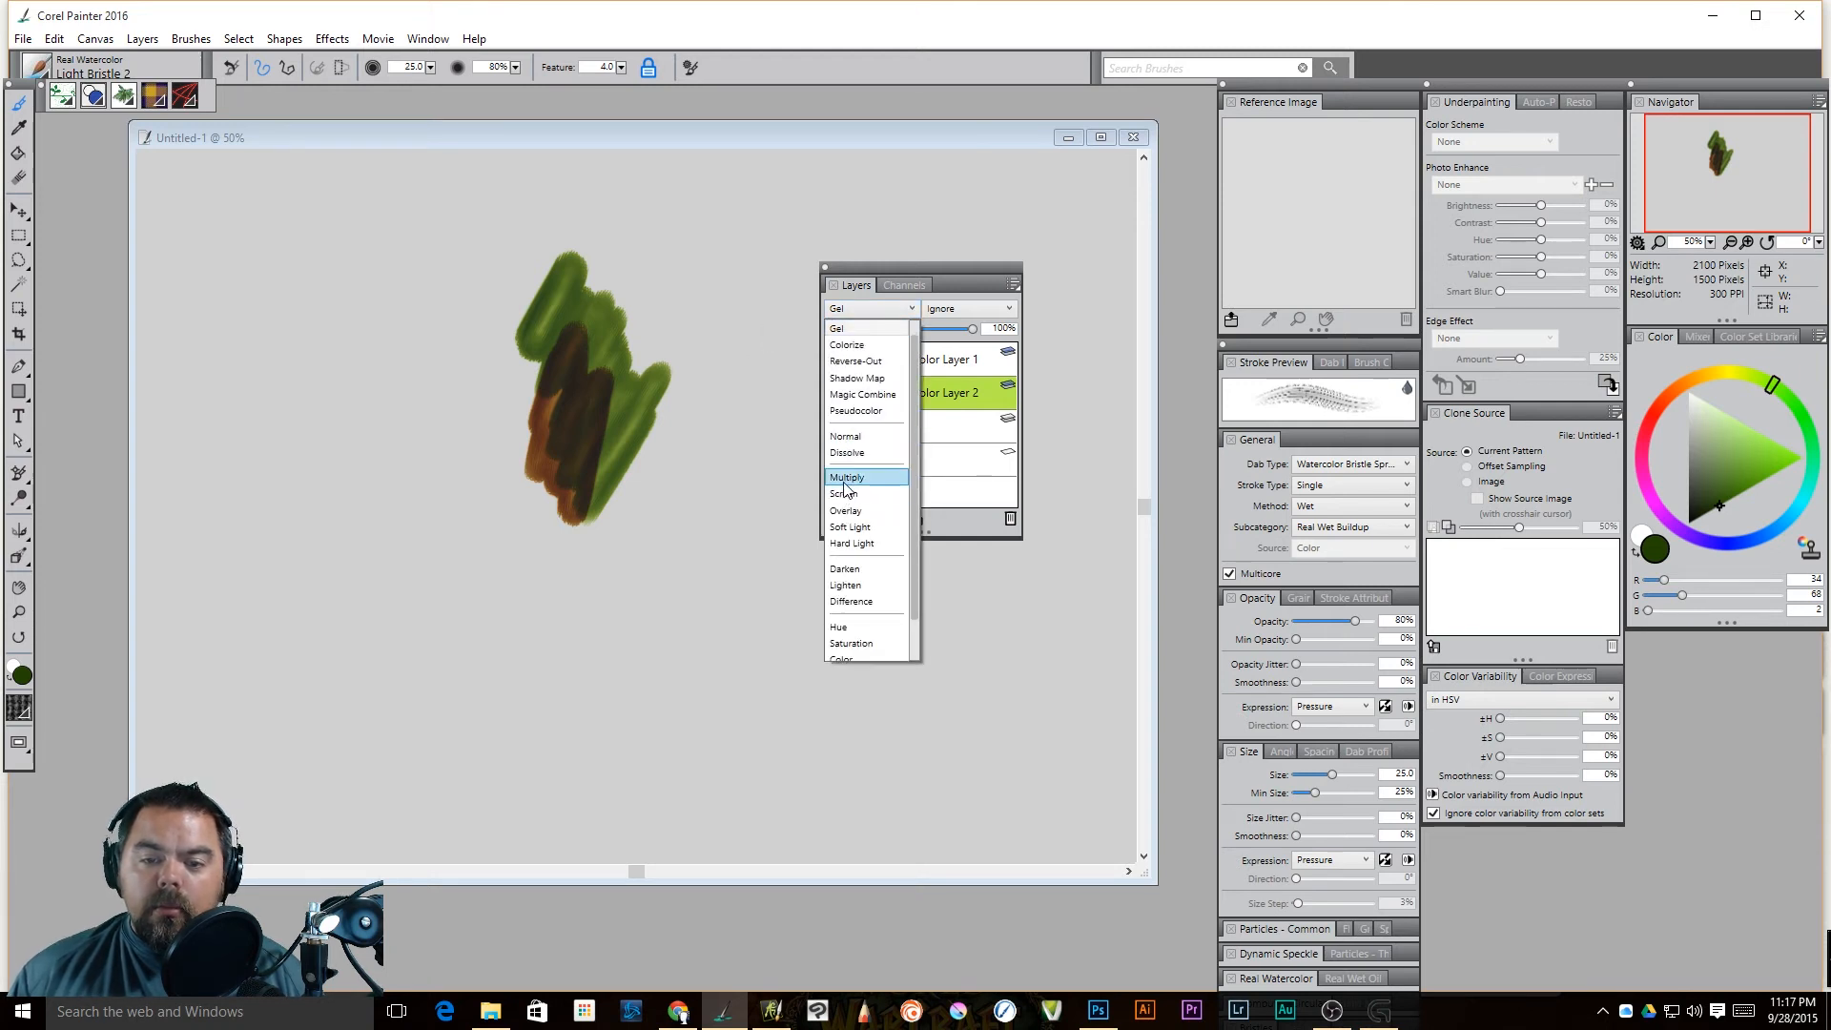
scroll(863, 592, "down", 1)
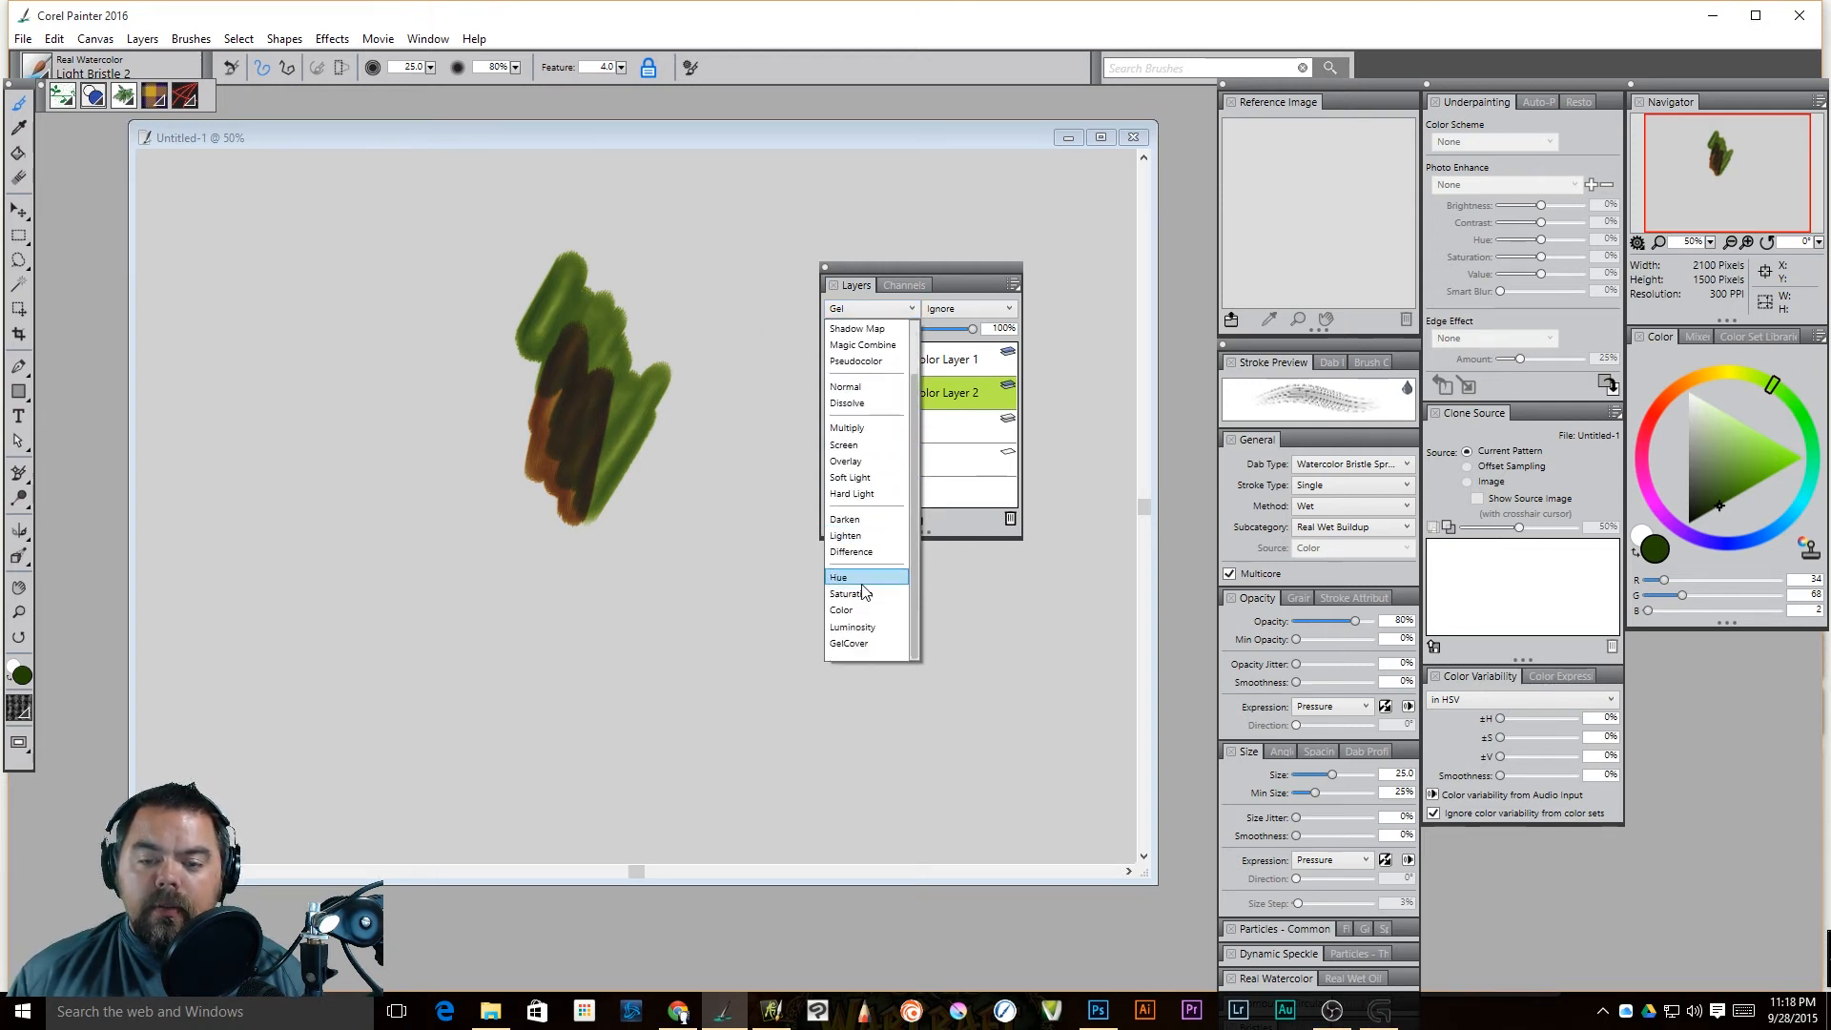
left_click(971, 278)
left_click(949, 315)
left_click(949, 314)
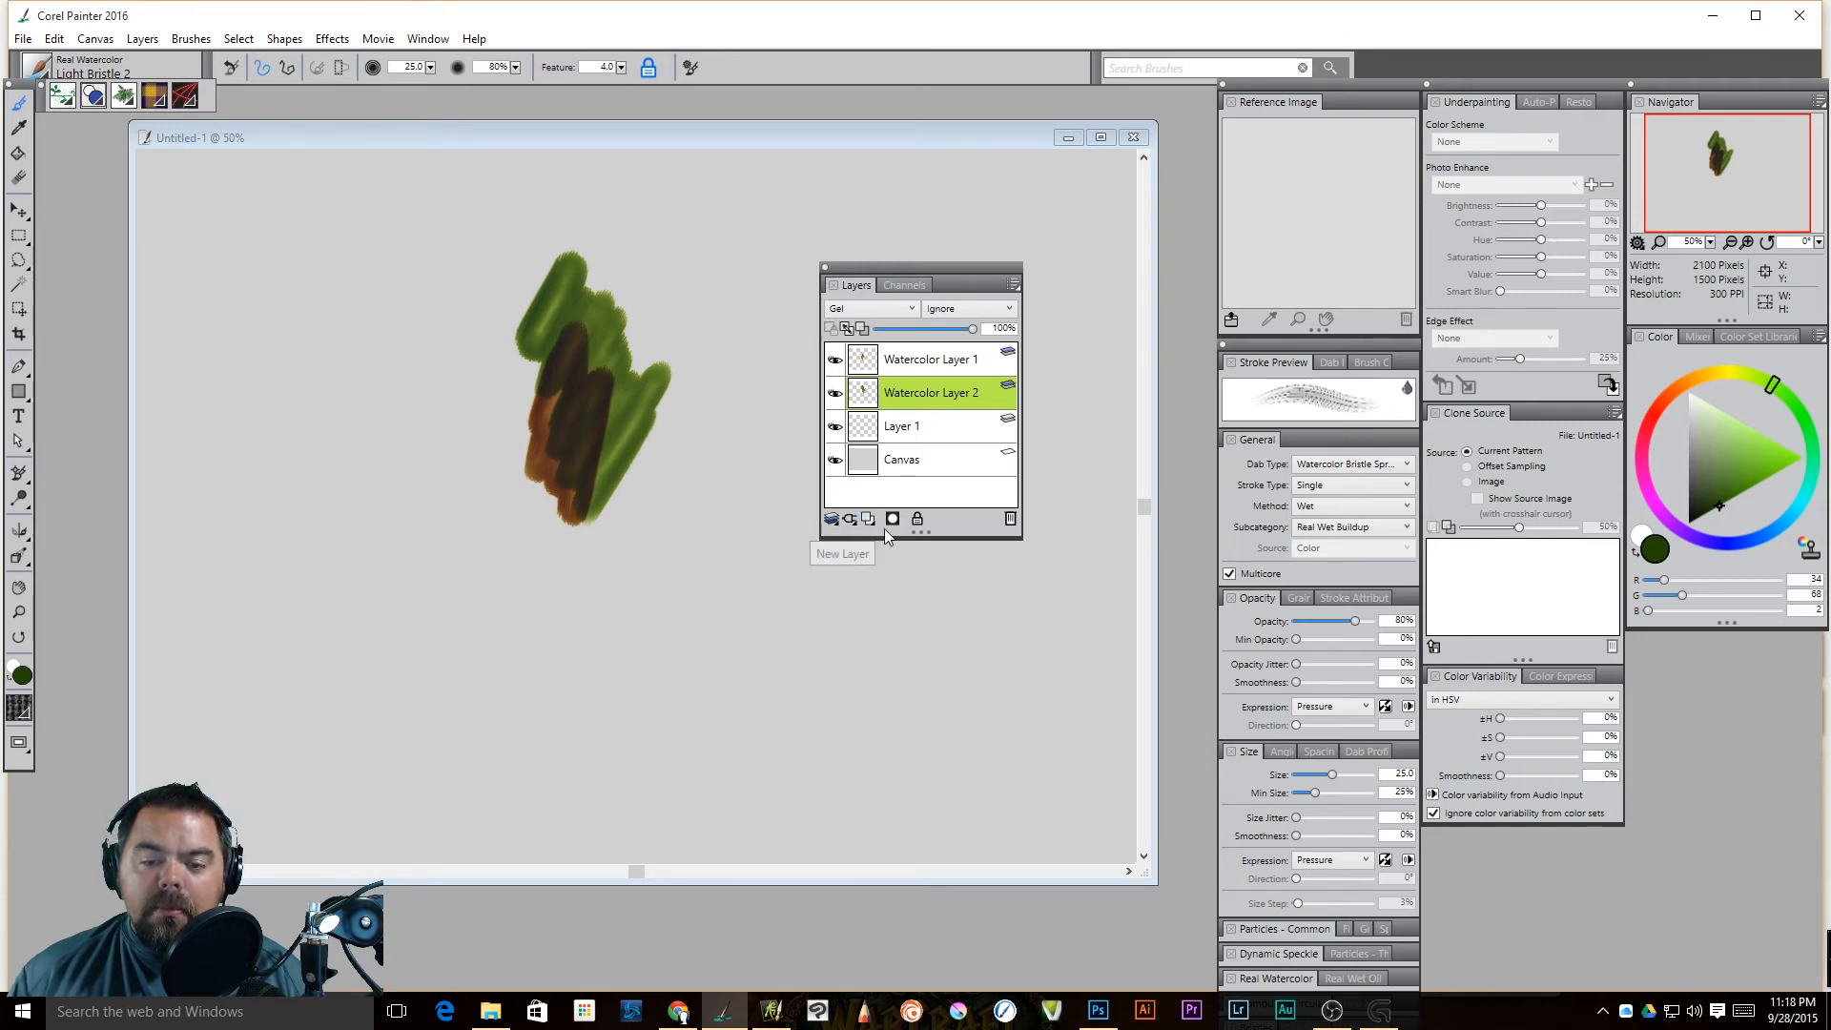
Step: Lock Watercolor Layer 2 and unlock it again
left_click(920, 520)
left_click(920, 518)
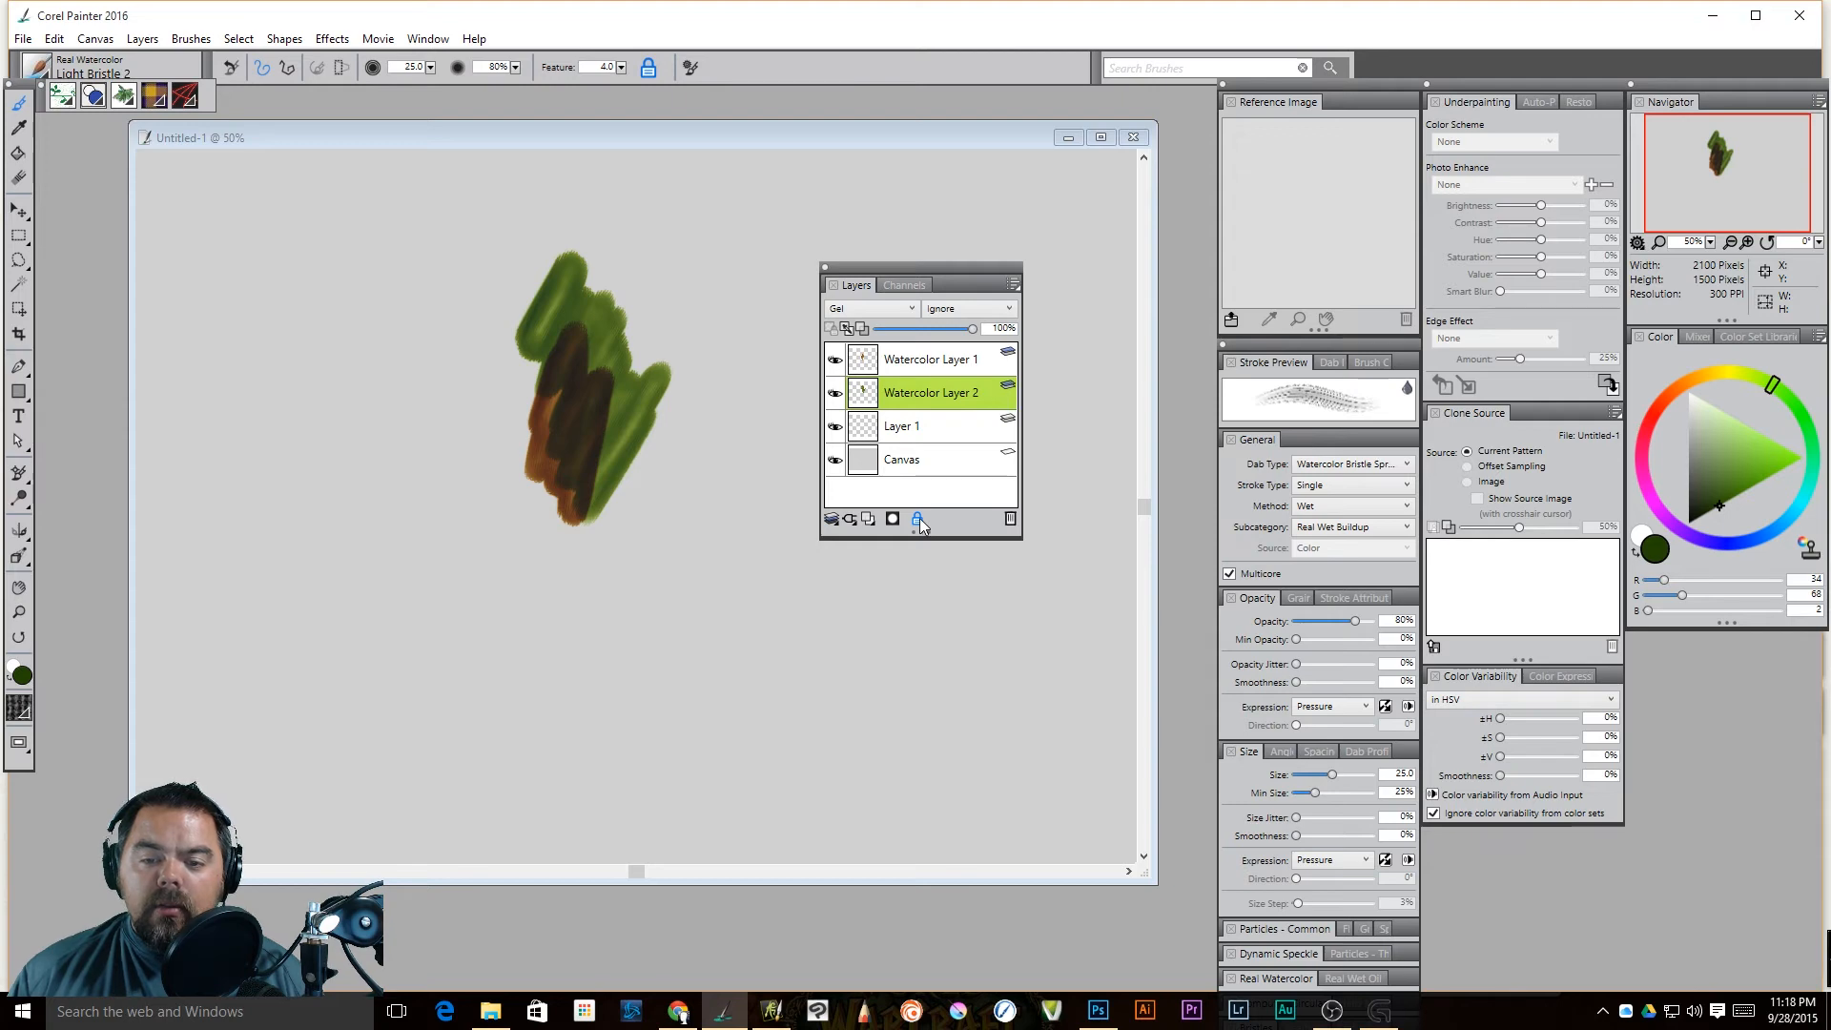
Step: Create a layer mask on Watercolor Layer 2 and try to paint on it with the watercolor brush
right_click(919, 518)
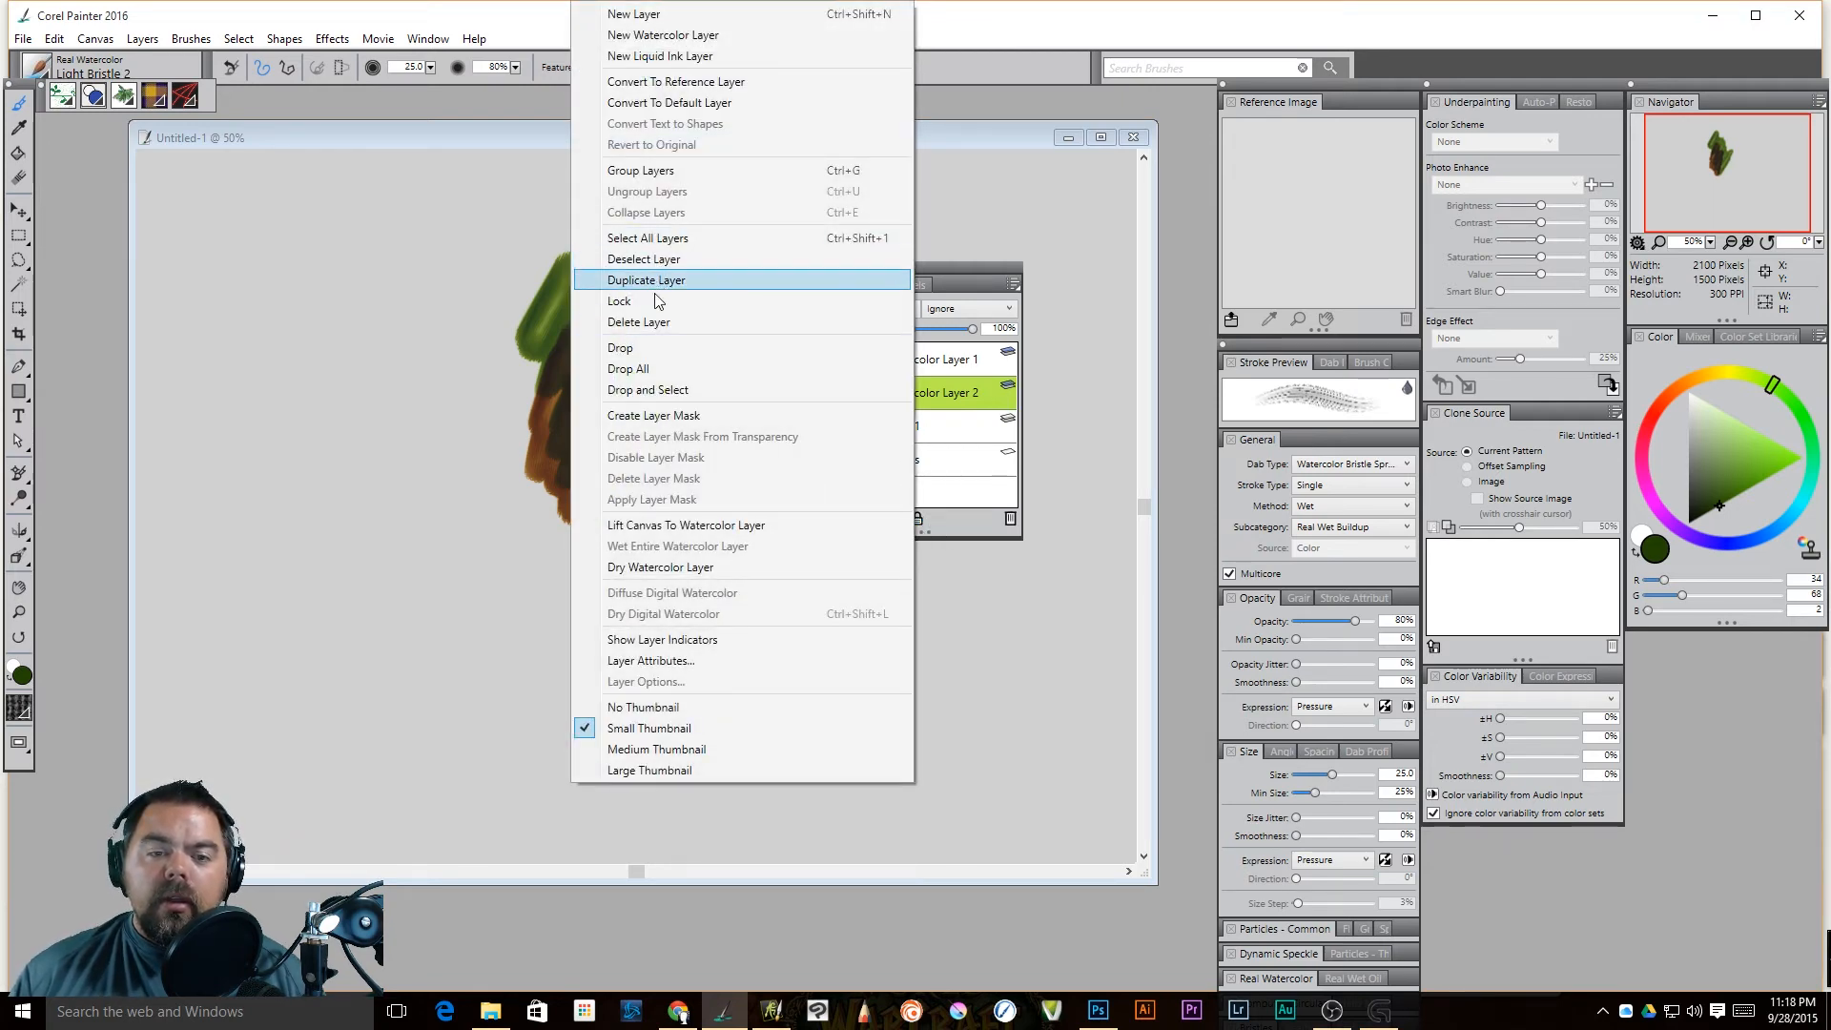
left_click(691, 417)
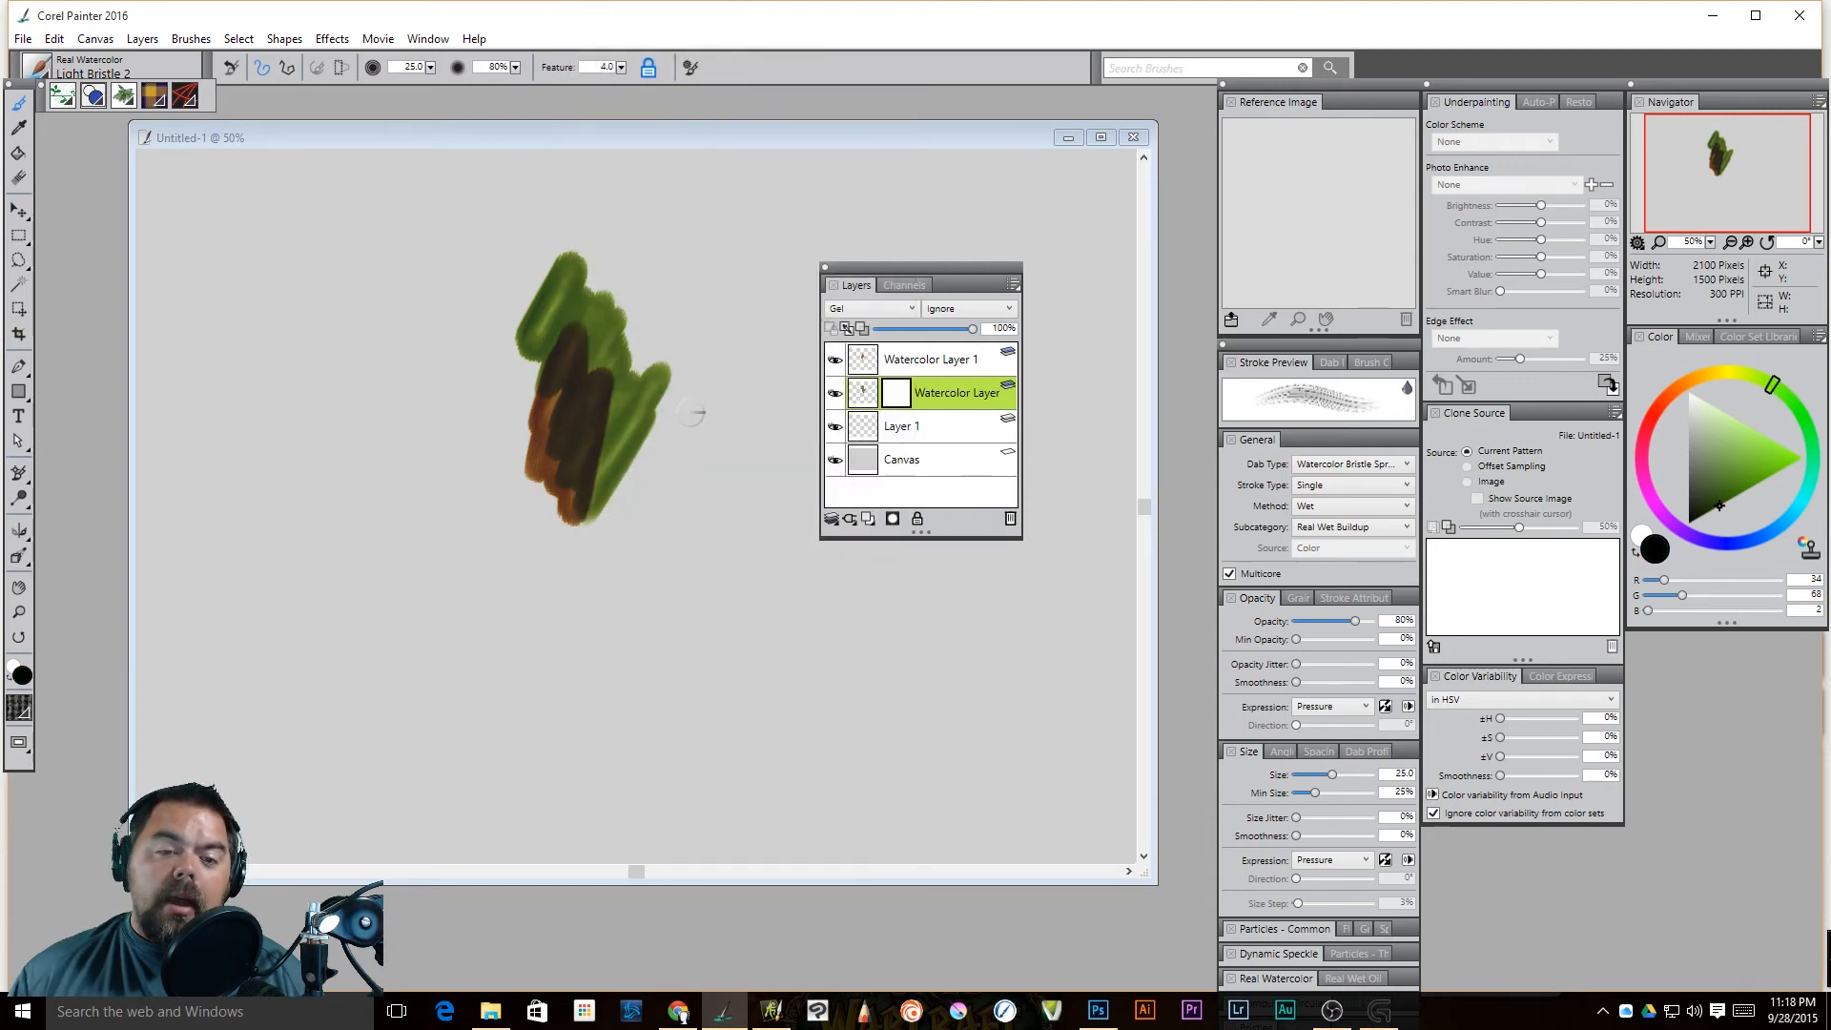
left_click(631, 354)
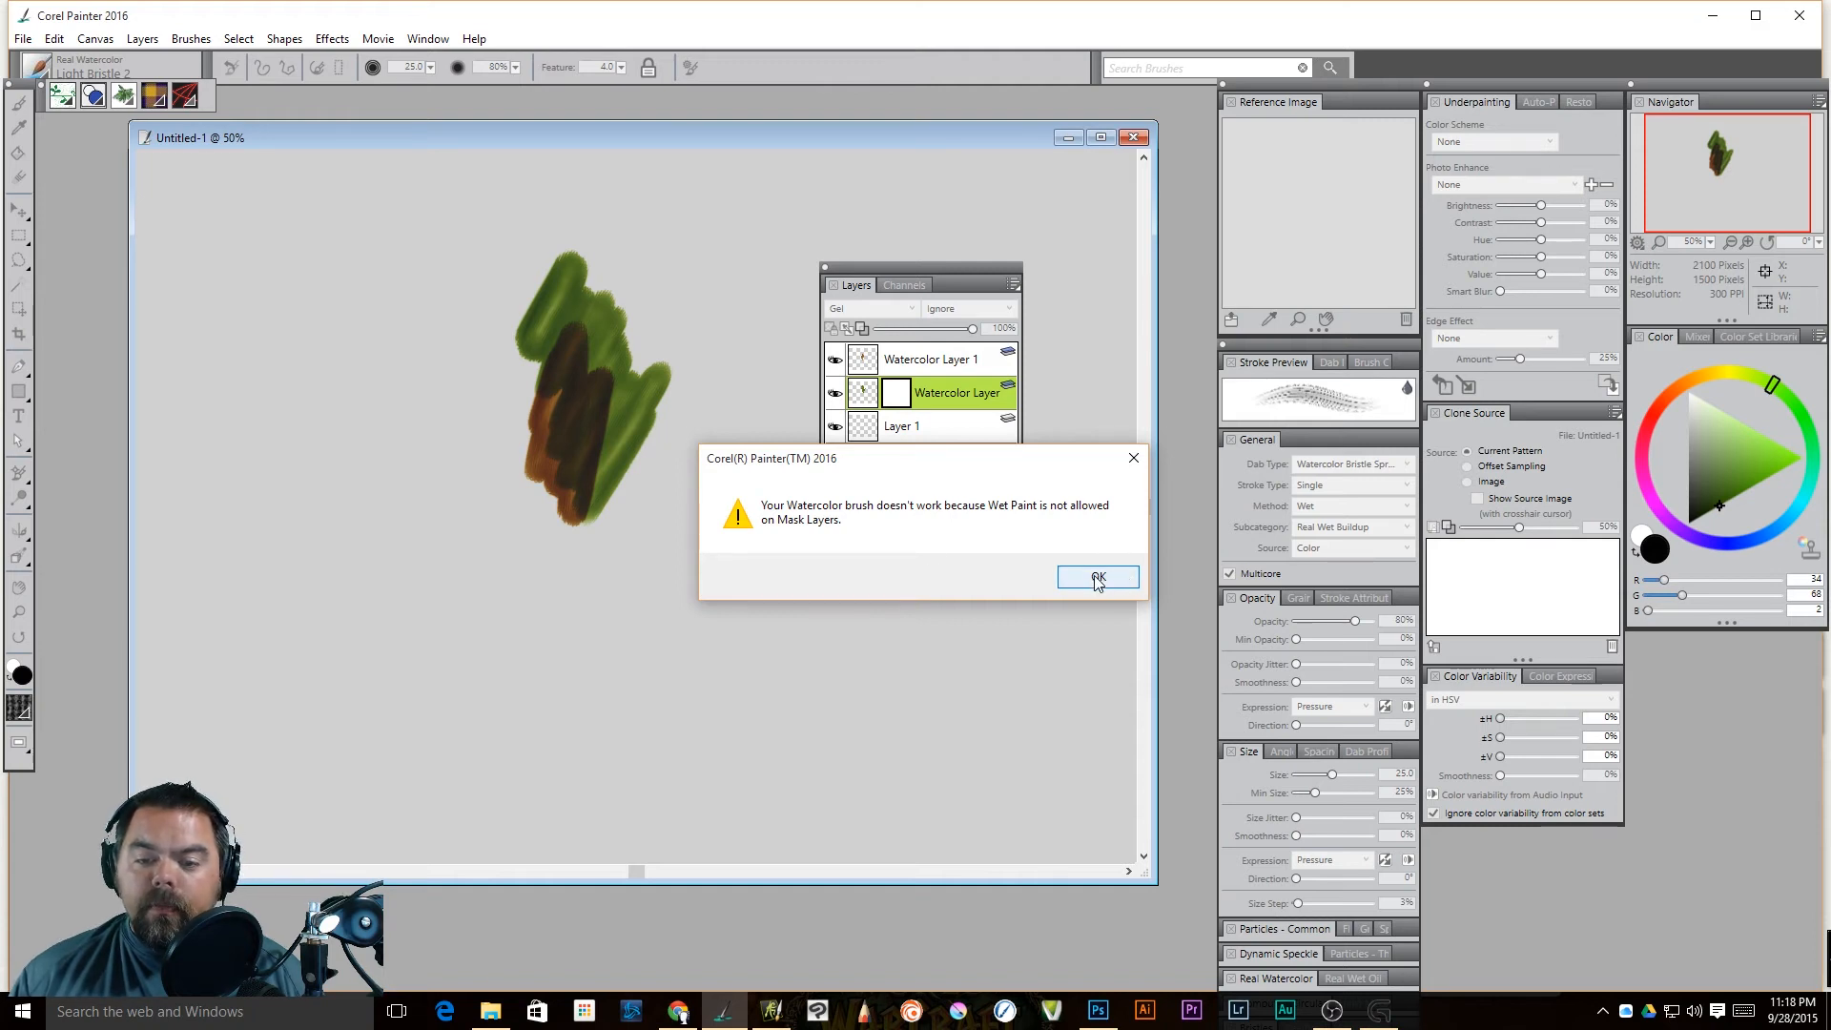
left_click(1098, 579)
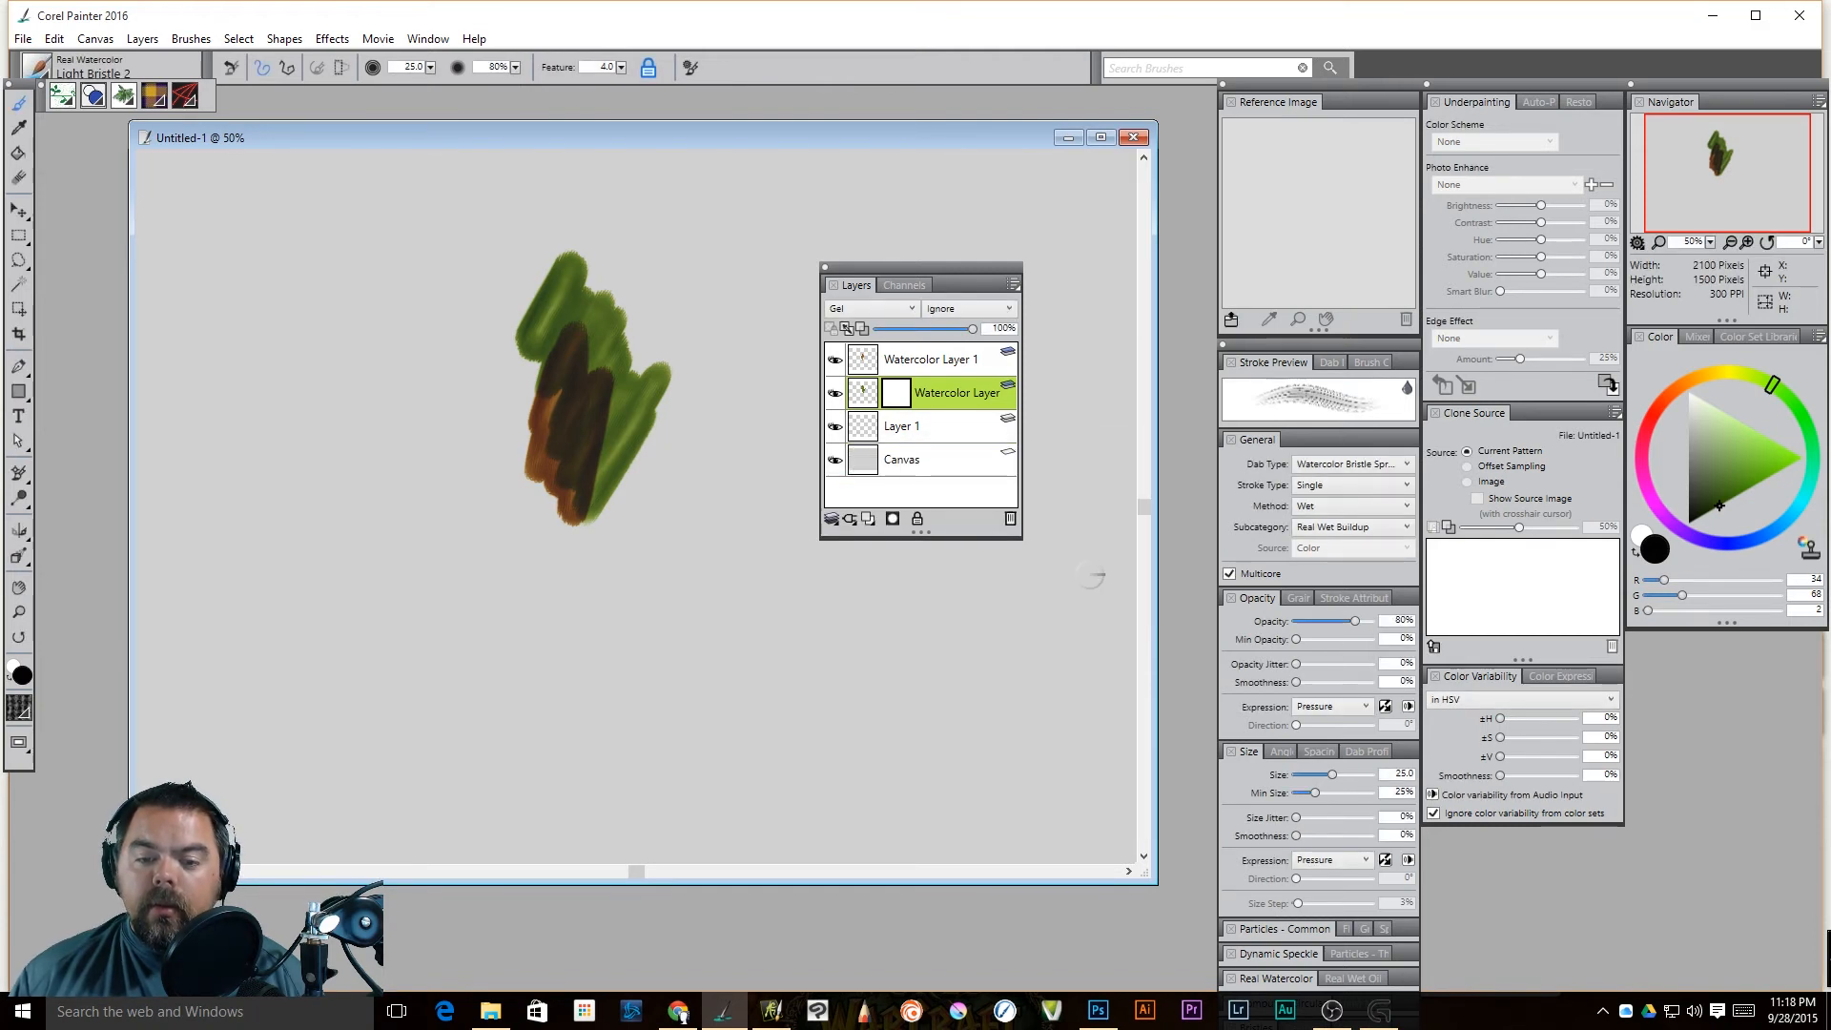
left_click(901, 400)
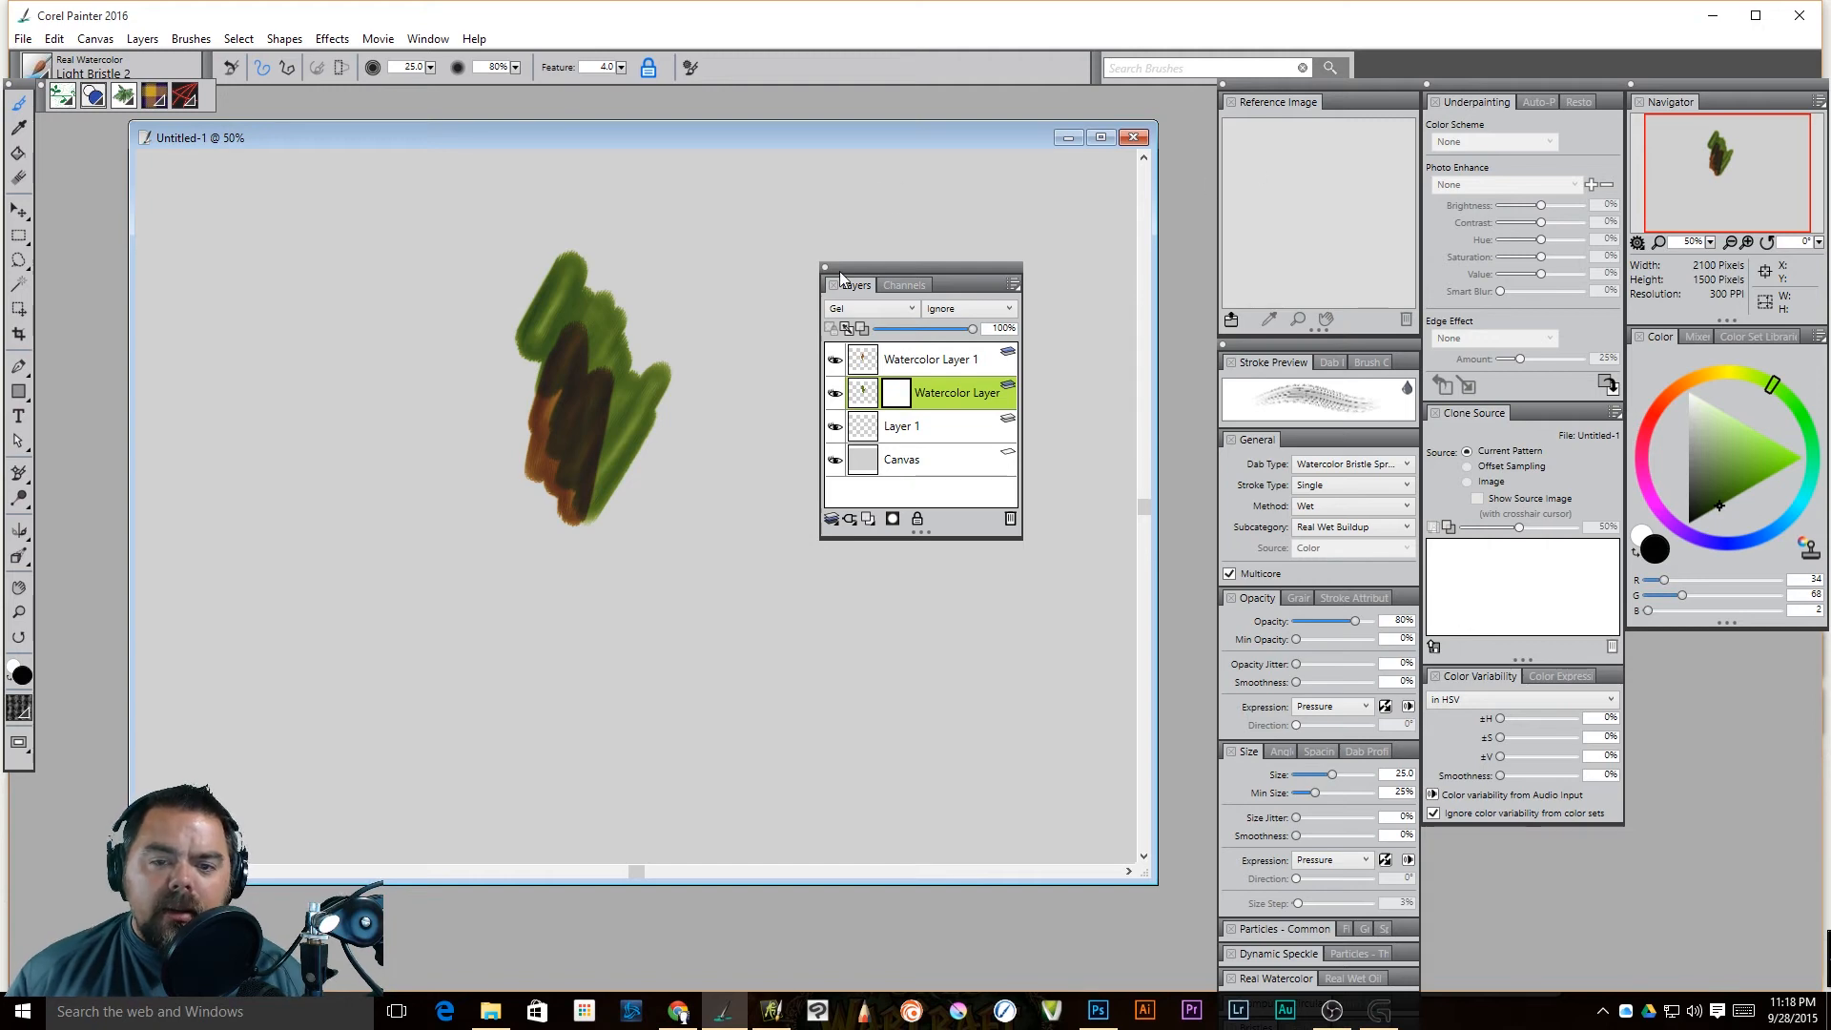
Step: Disable the layer mask on Watercolor Layer 2, delete it, and look through the layer commands again
left_click(1013, 284)
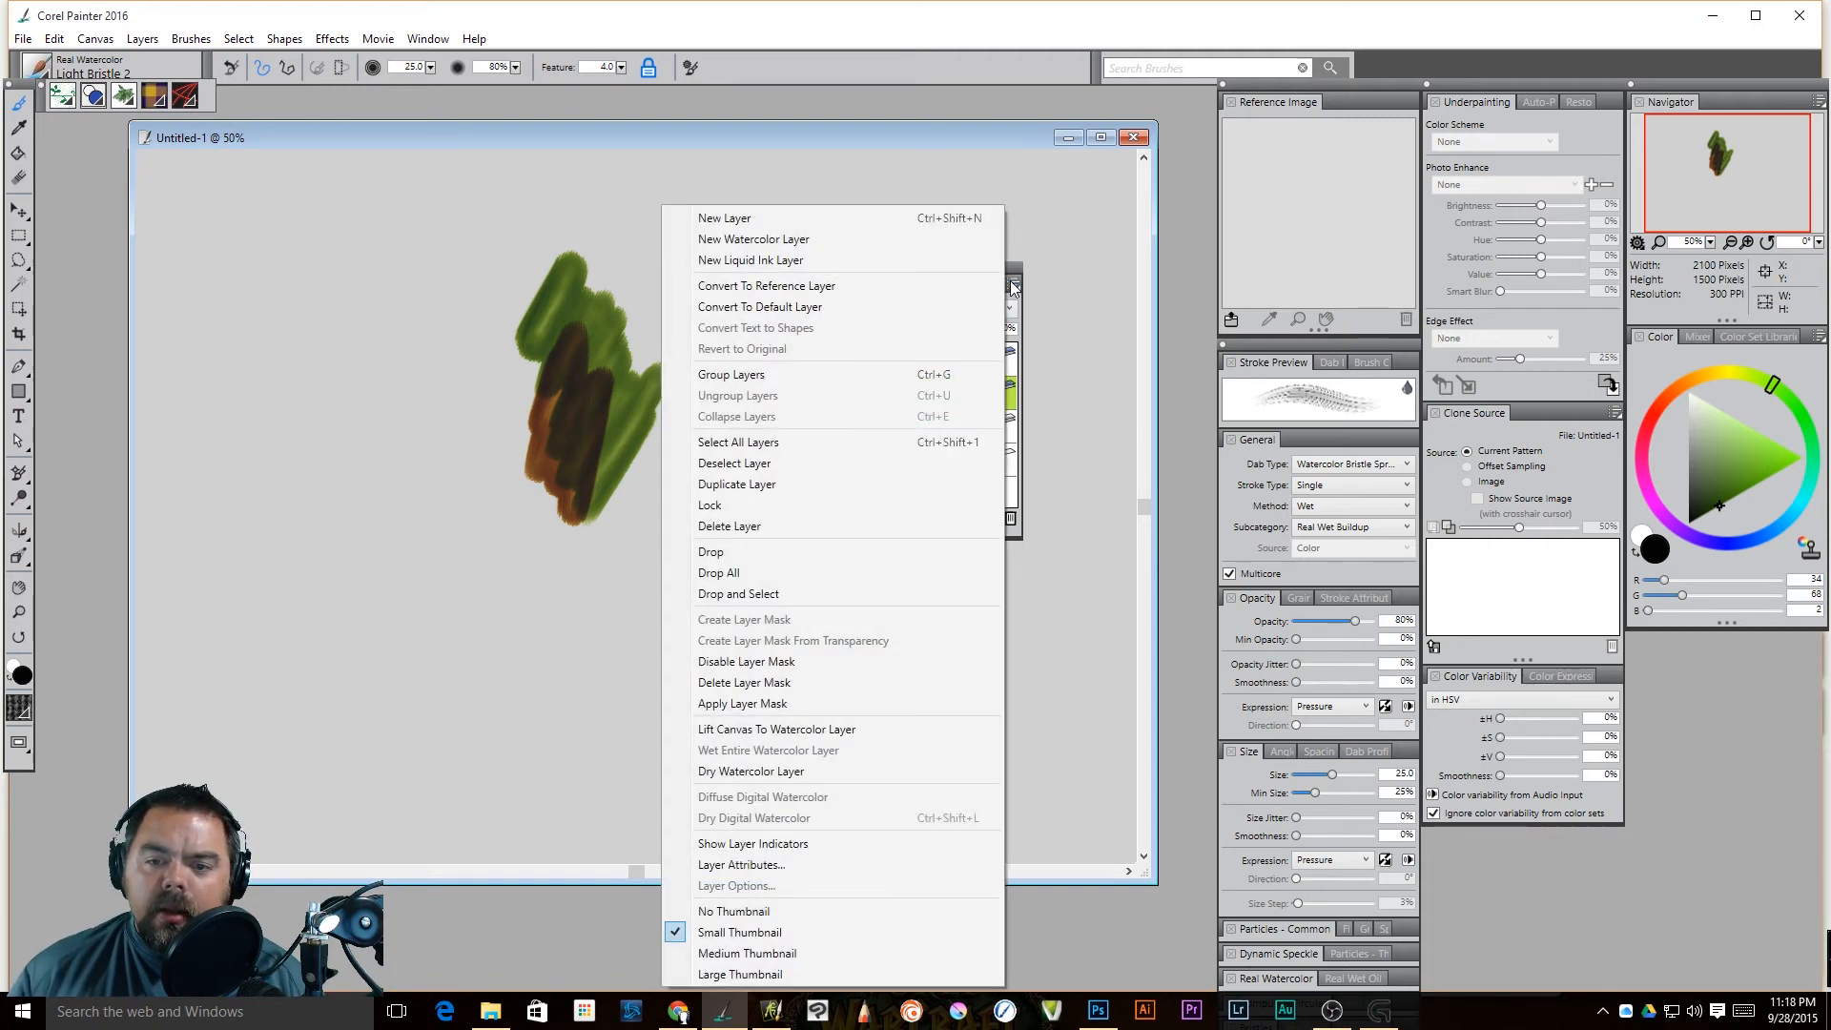
left_click(825, 666)
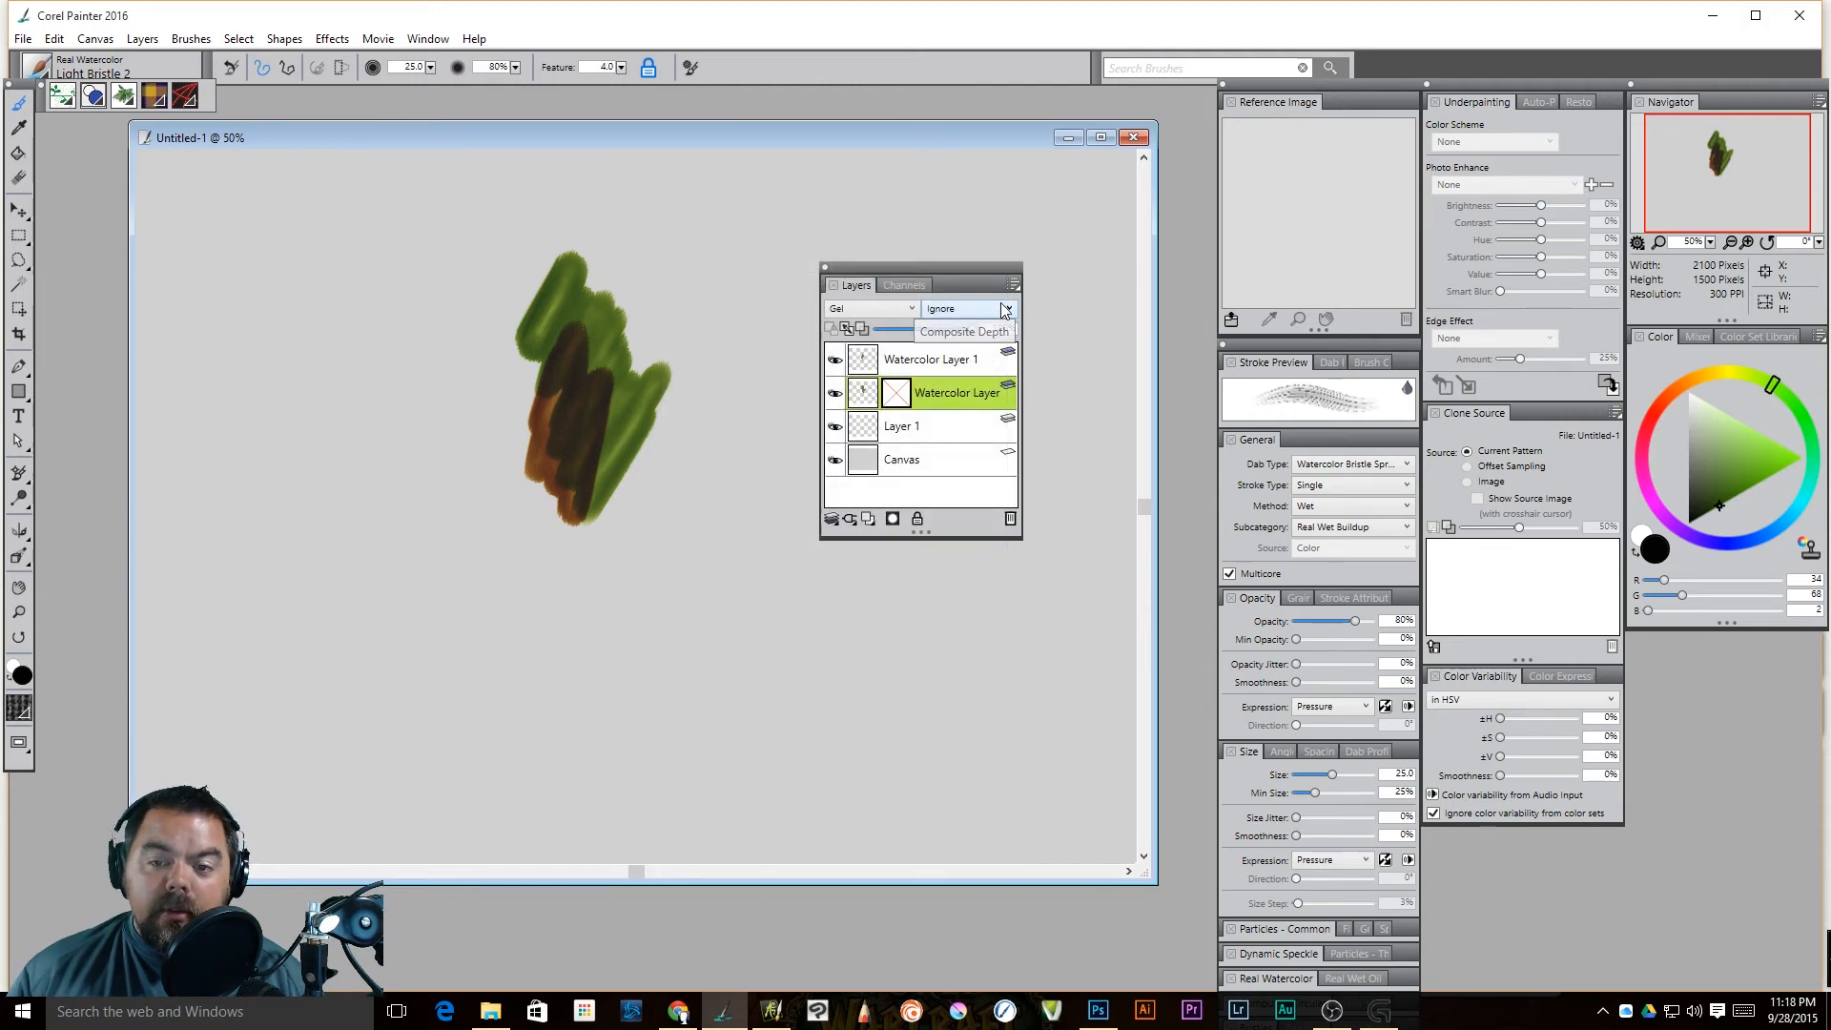
left_click(1014, 285)
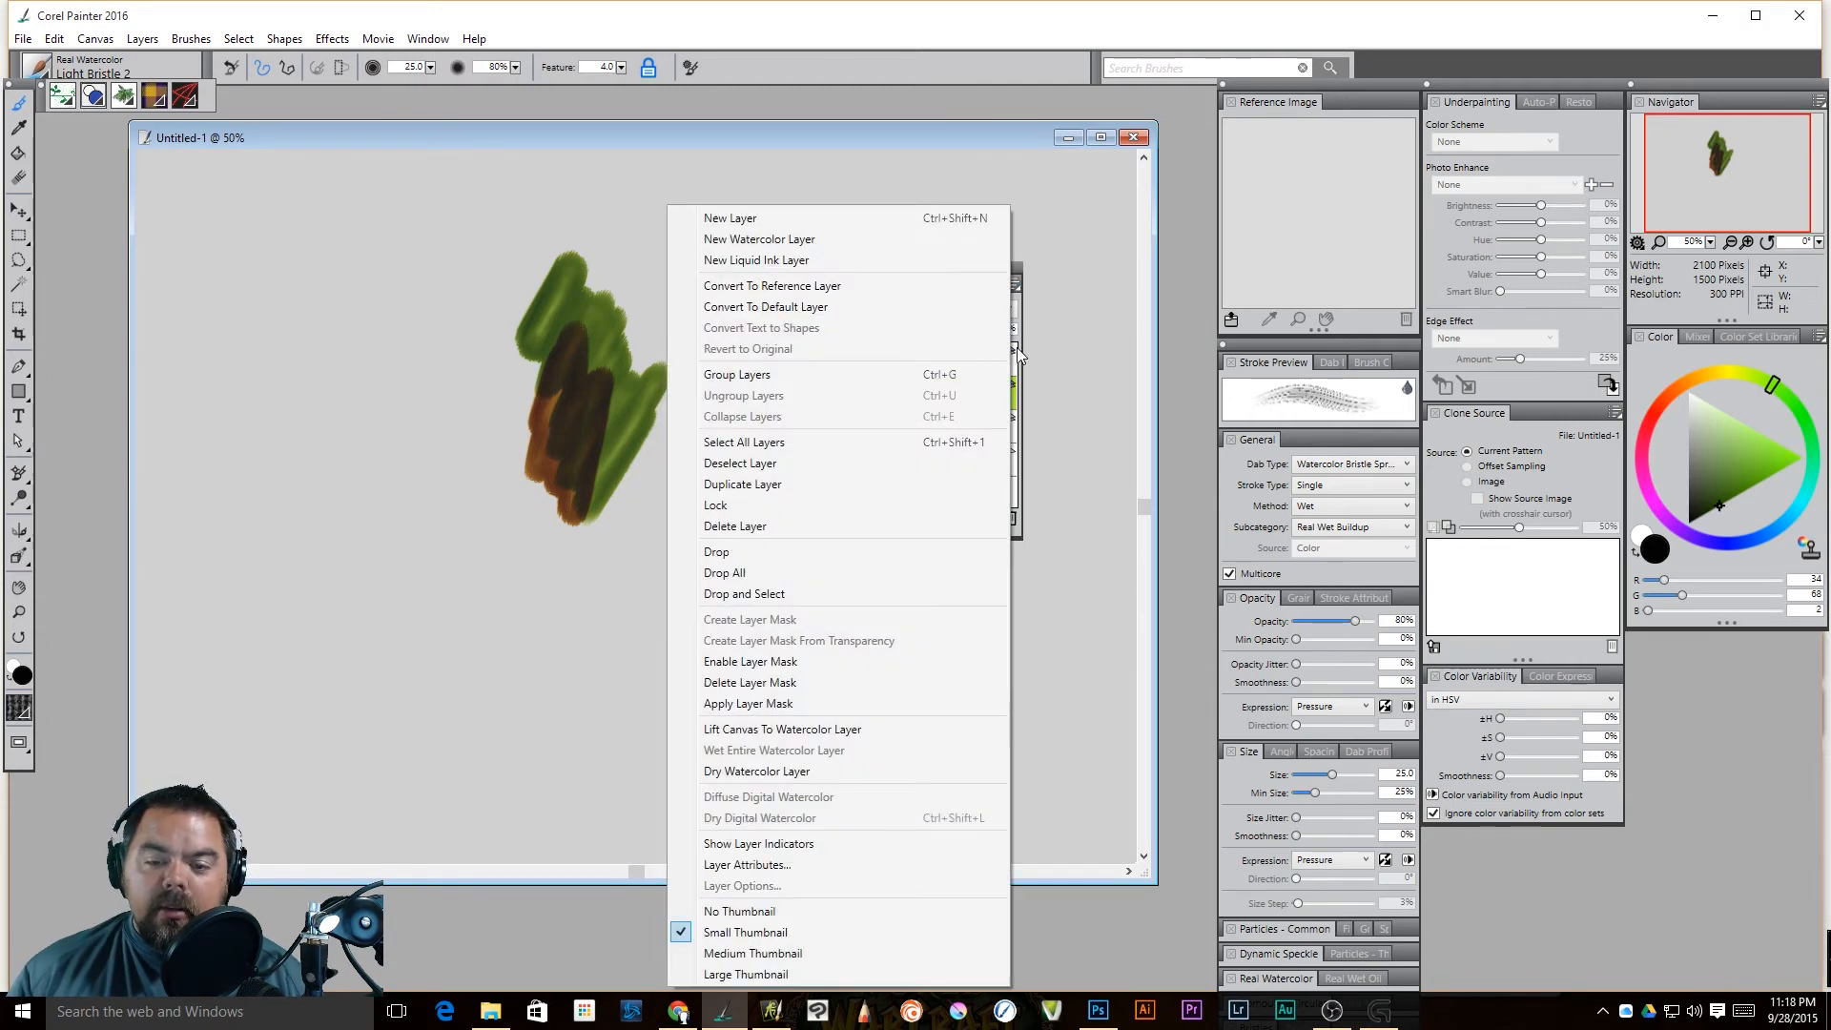
left_click(799, 685)
left_click(1014, 285)
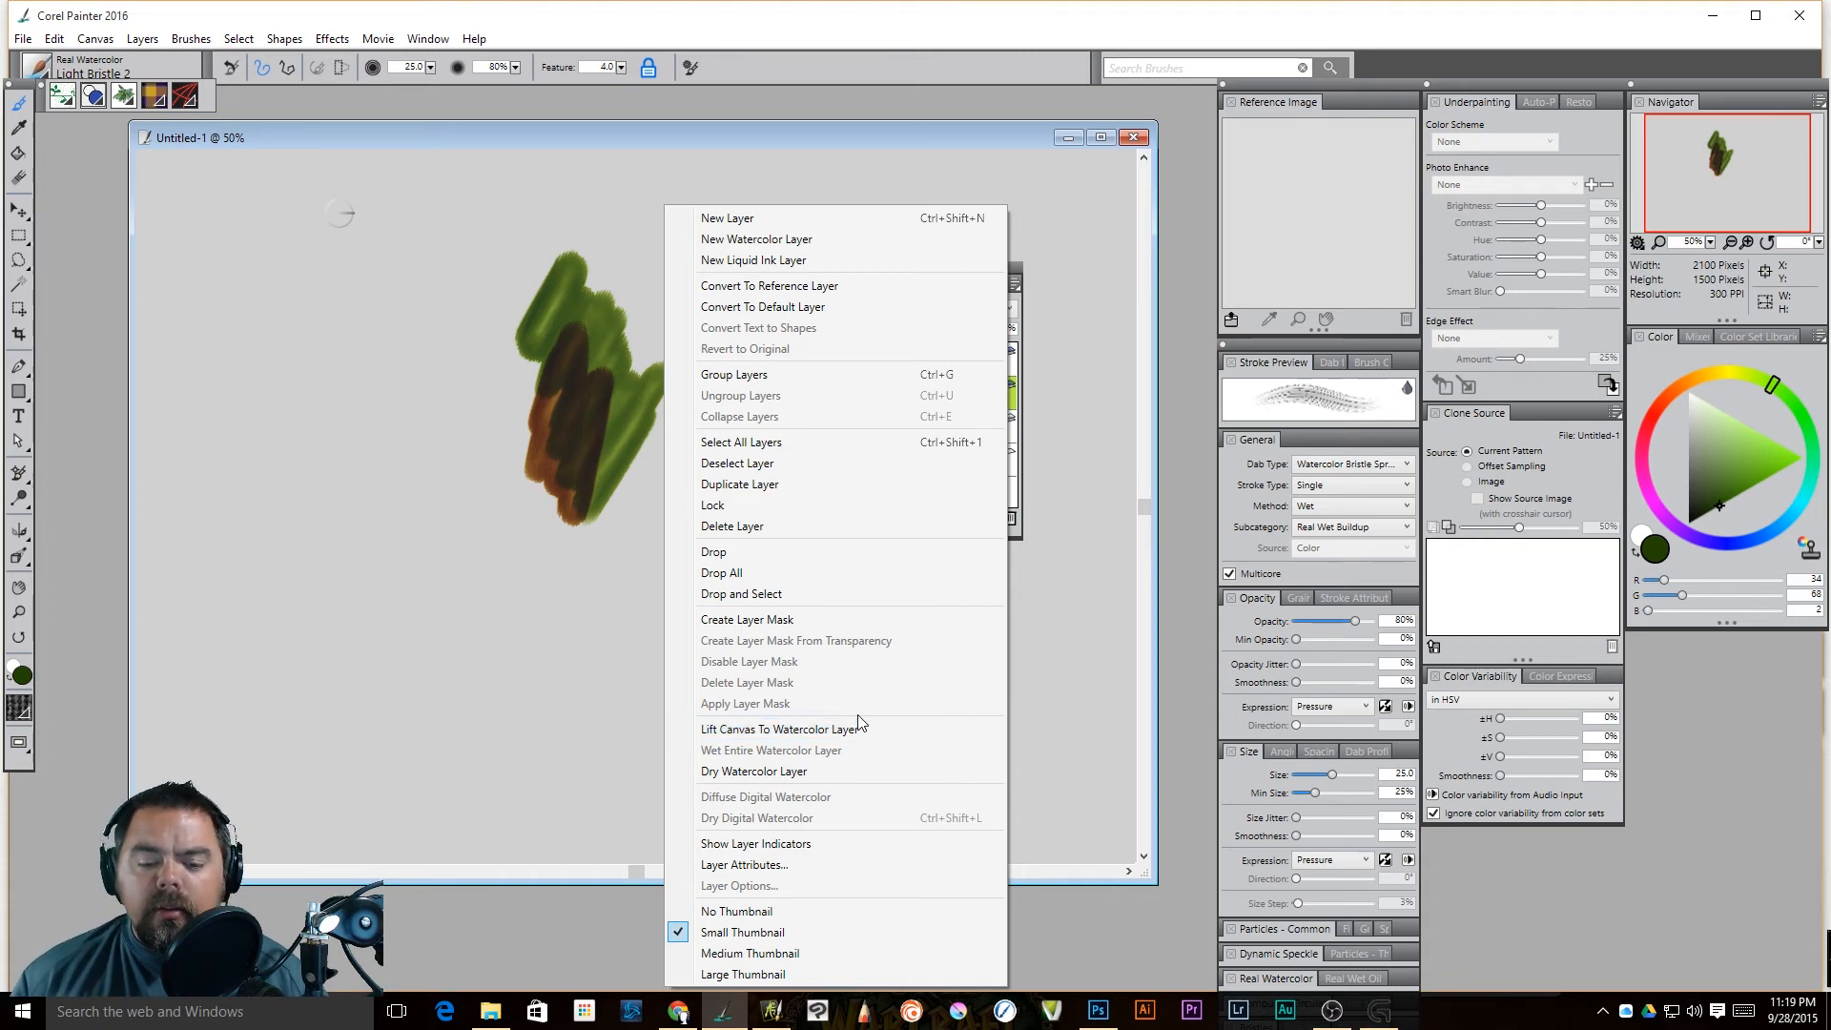
left_click(876, 184)
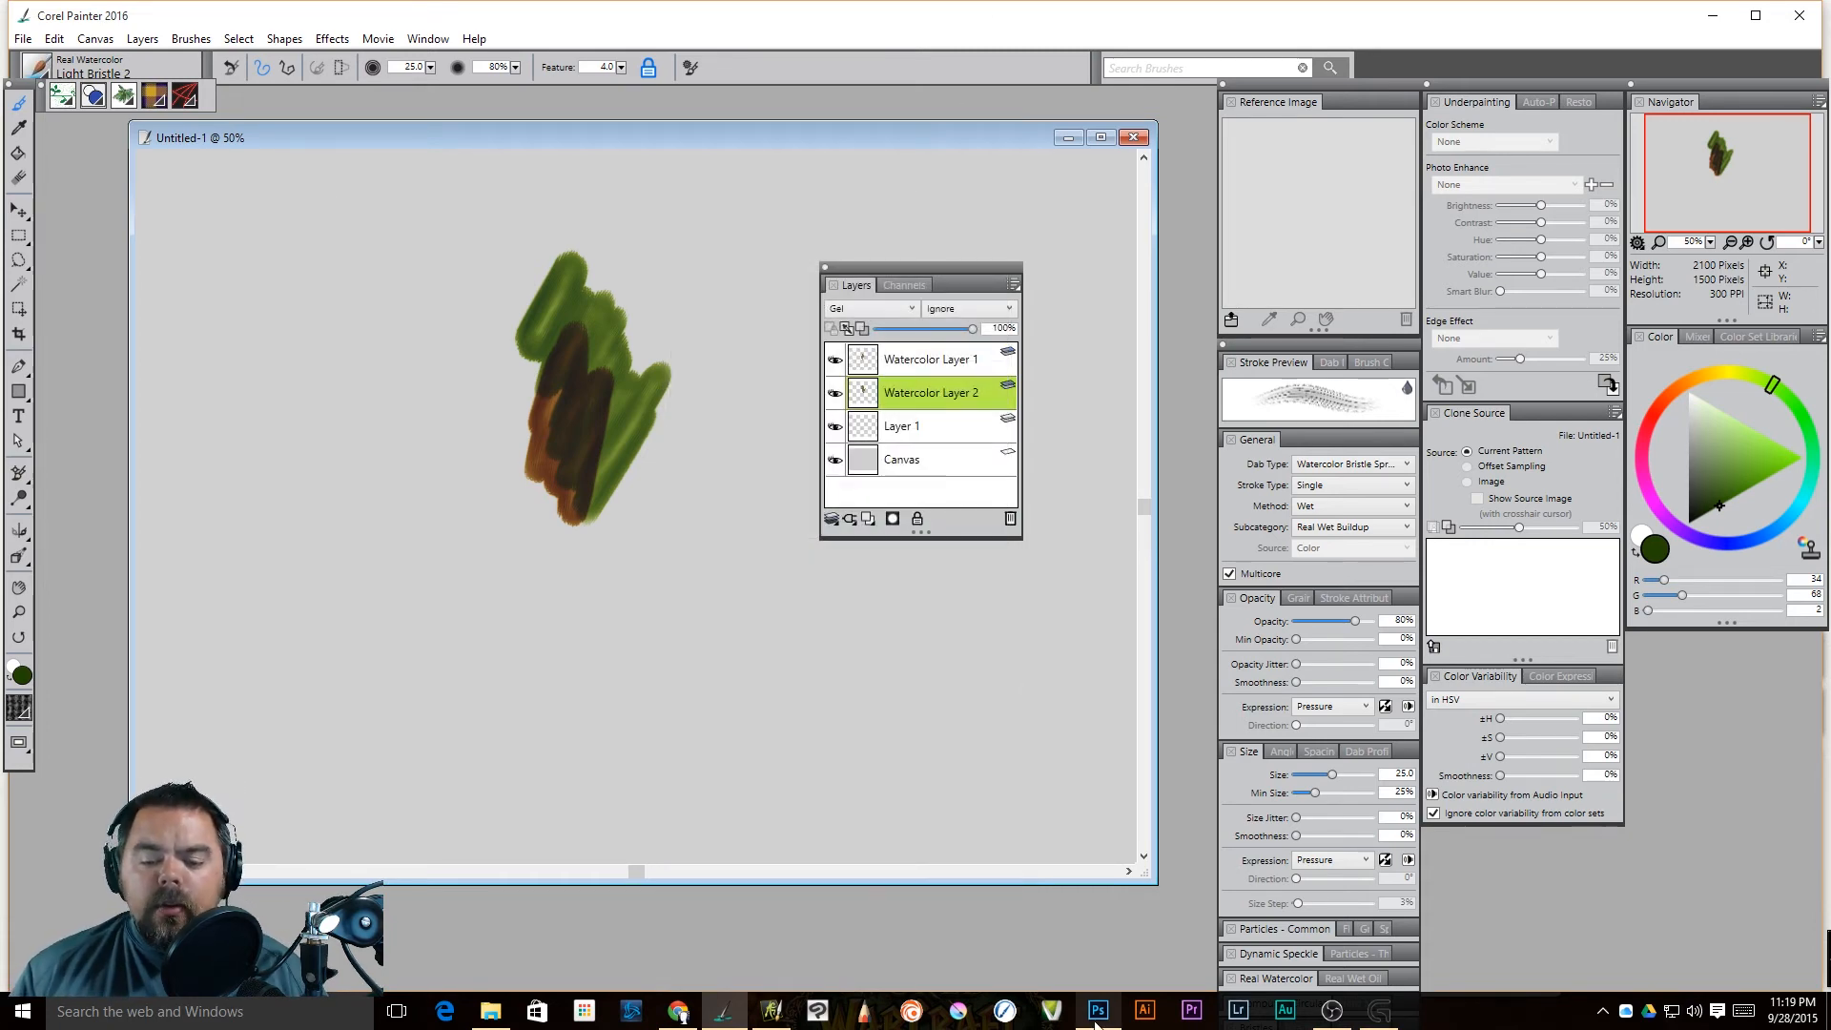
Step: Switch to Photoshop and view the blend mode options for Layer 1
left_click(1099, 1013)
left_click(1696, 769)
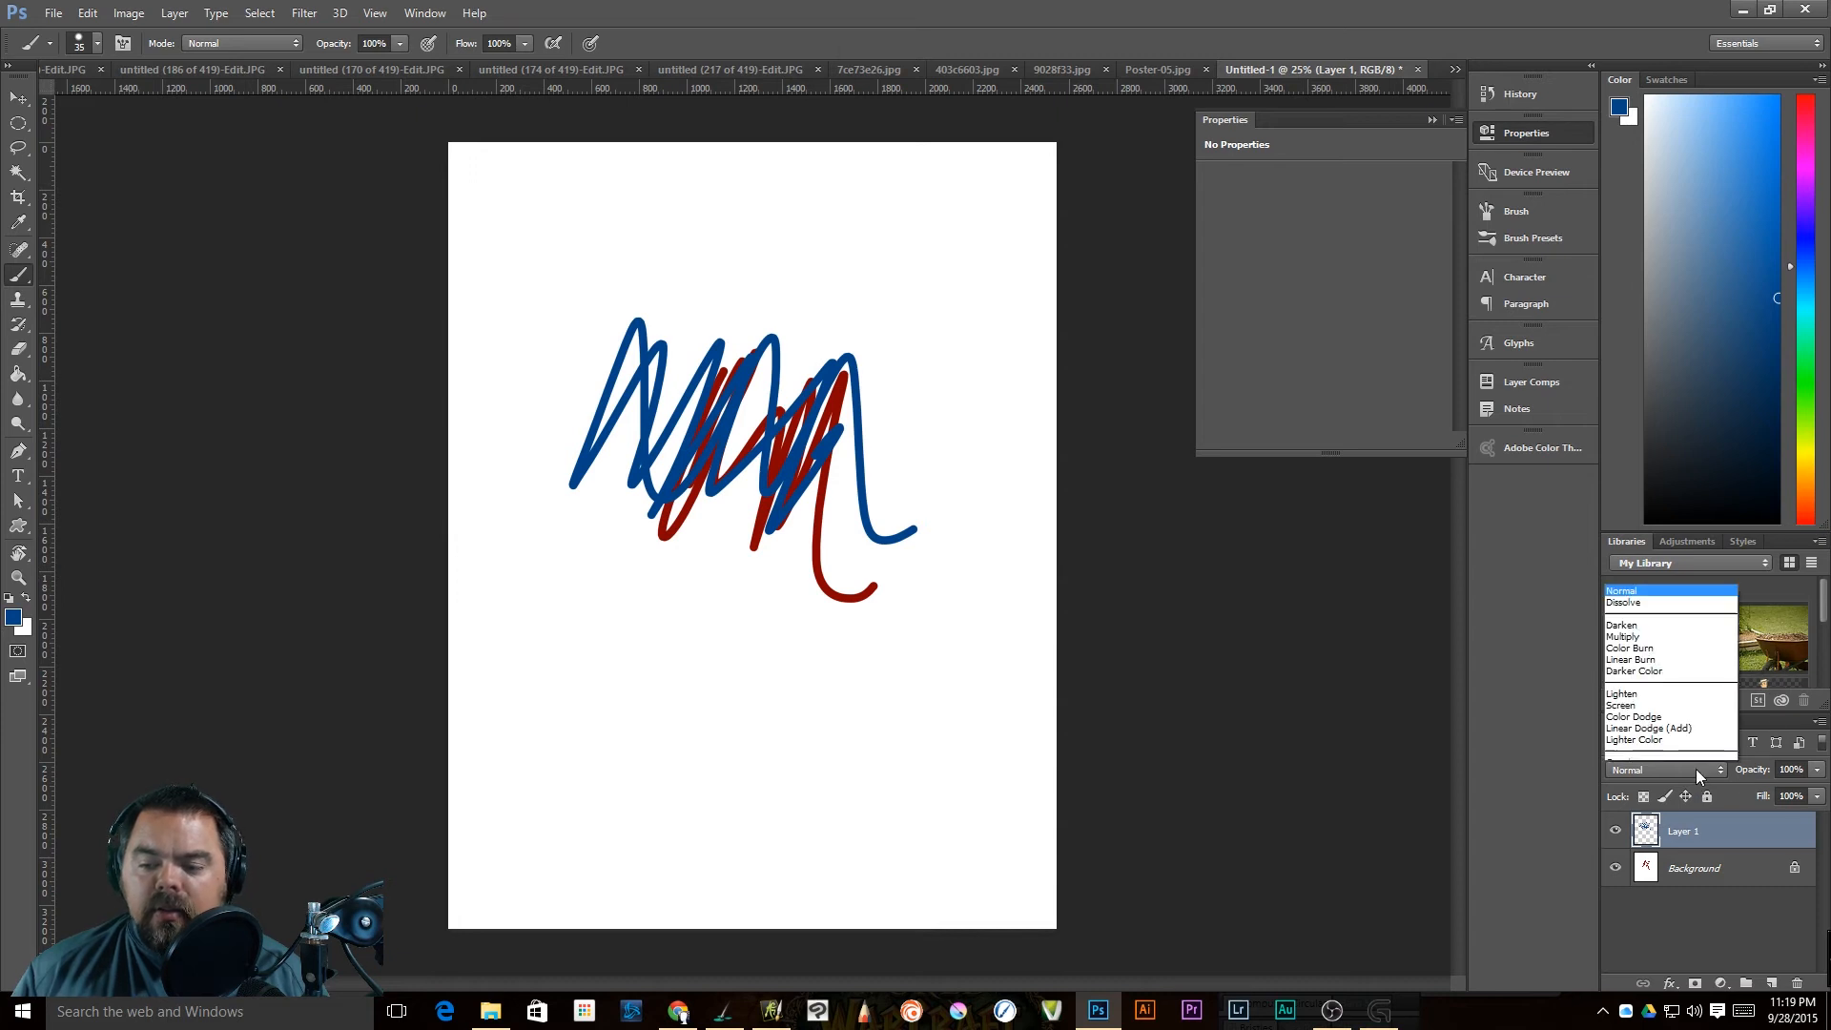
left_click(1696, 769)
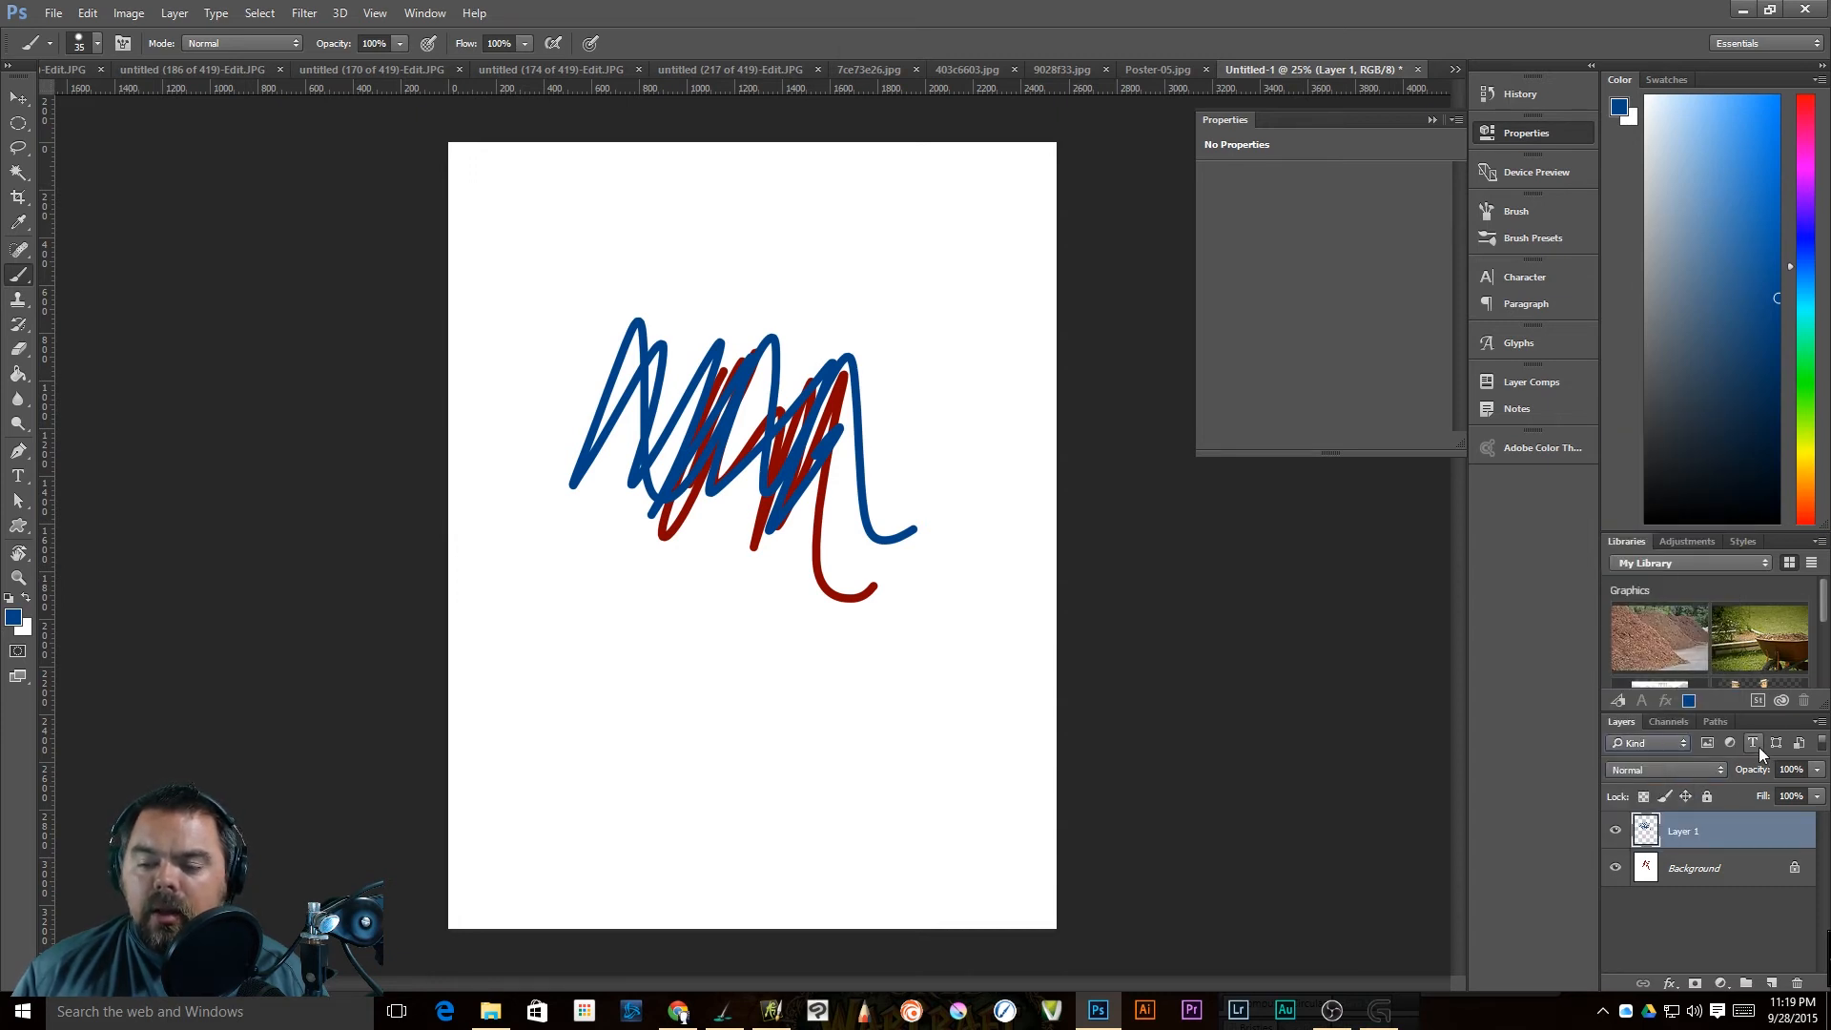
Step: Check the open e-mail about layers in Chrome and minimize the browser again
left_click(678, 1011)
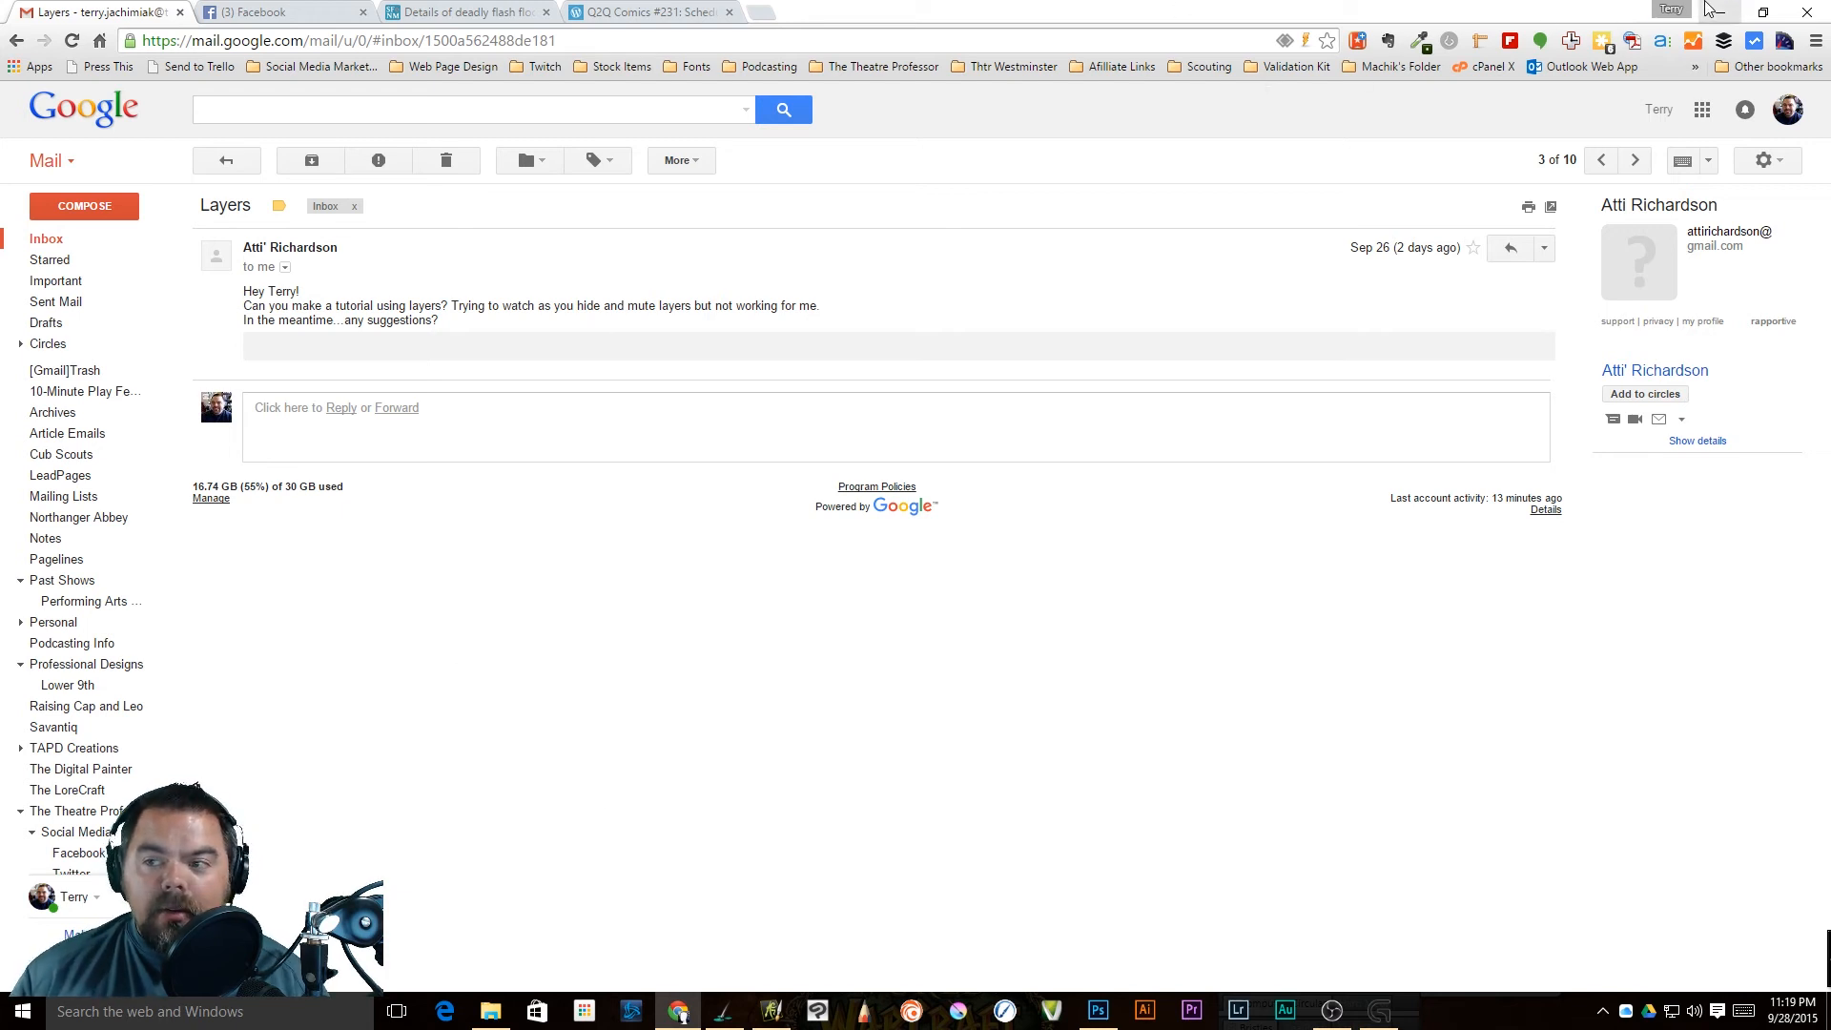
left_click(1714, 11)
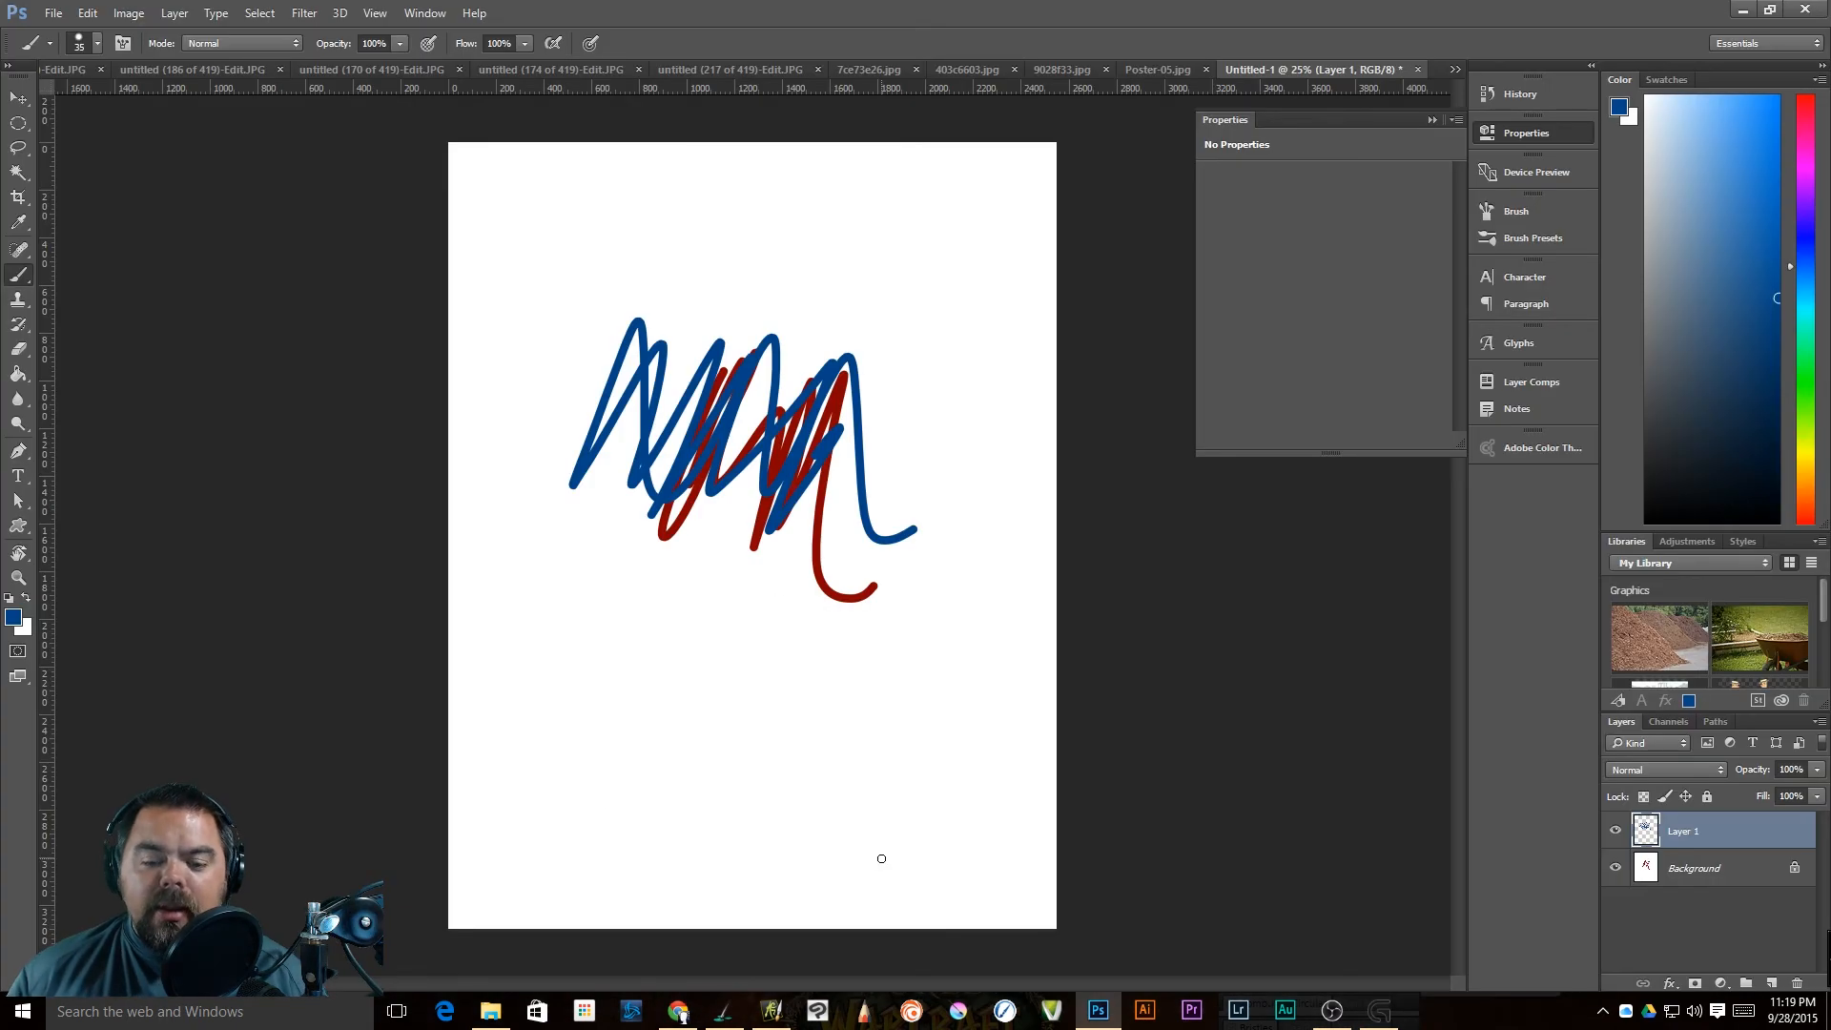
Step: Switch back to ArtRage and merge the locked top layer down into This Layer
left_click(773, 1010)
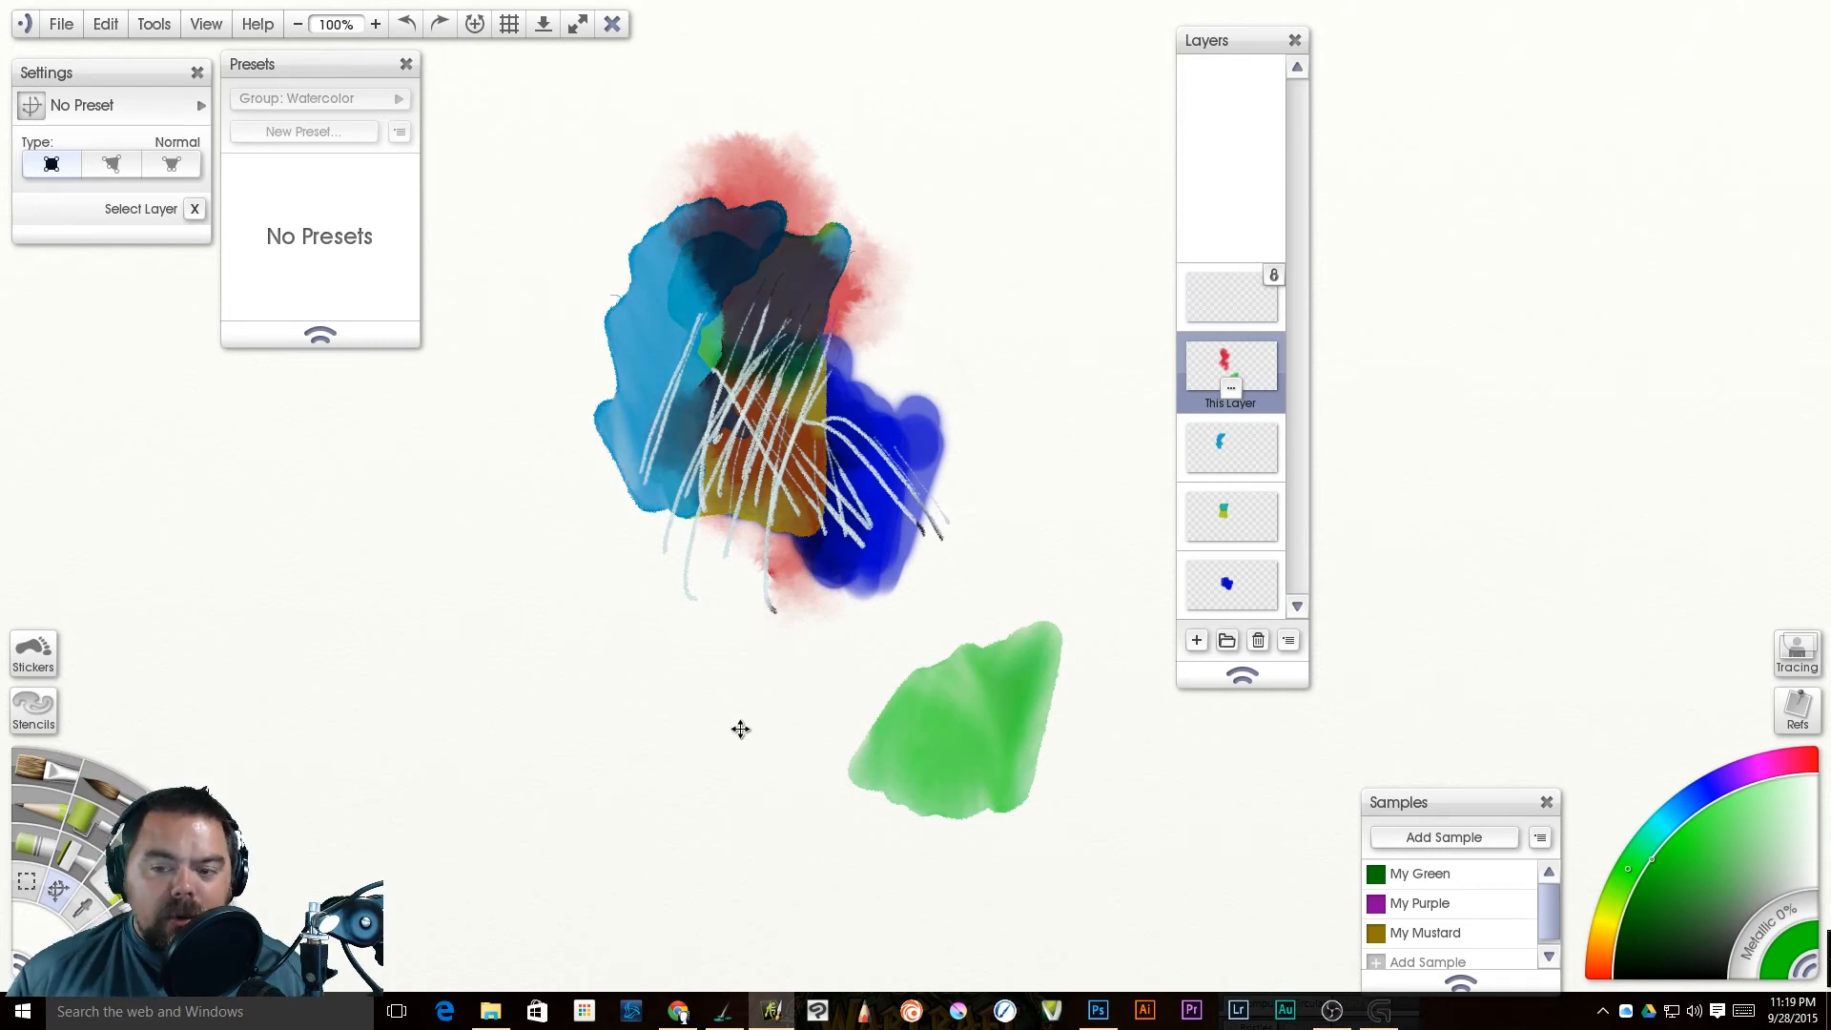
right_click(1230, 301)
left_click(1219, 277)
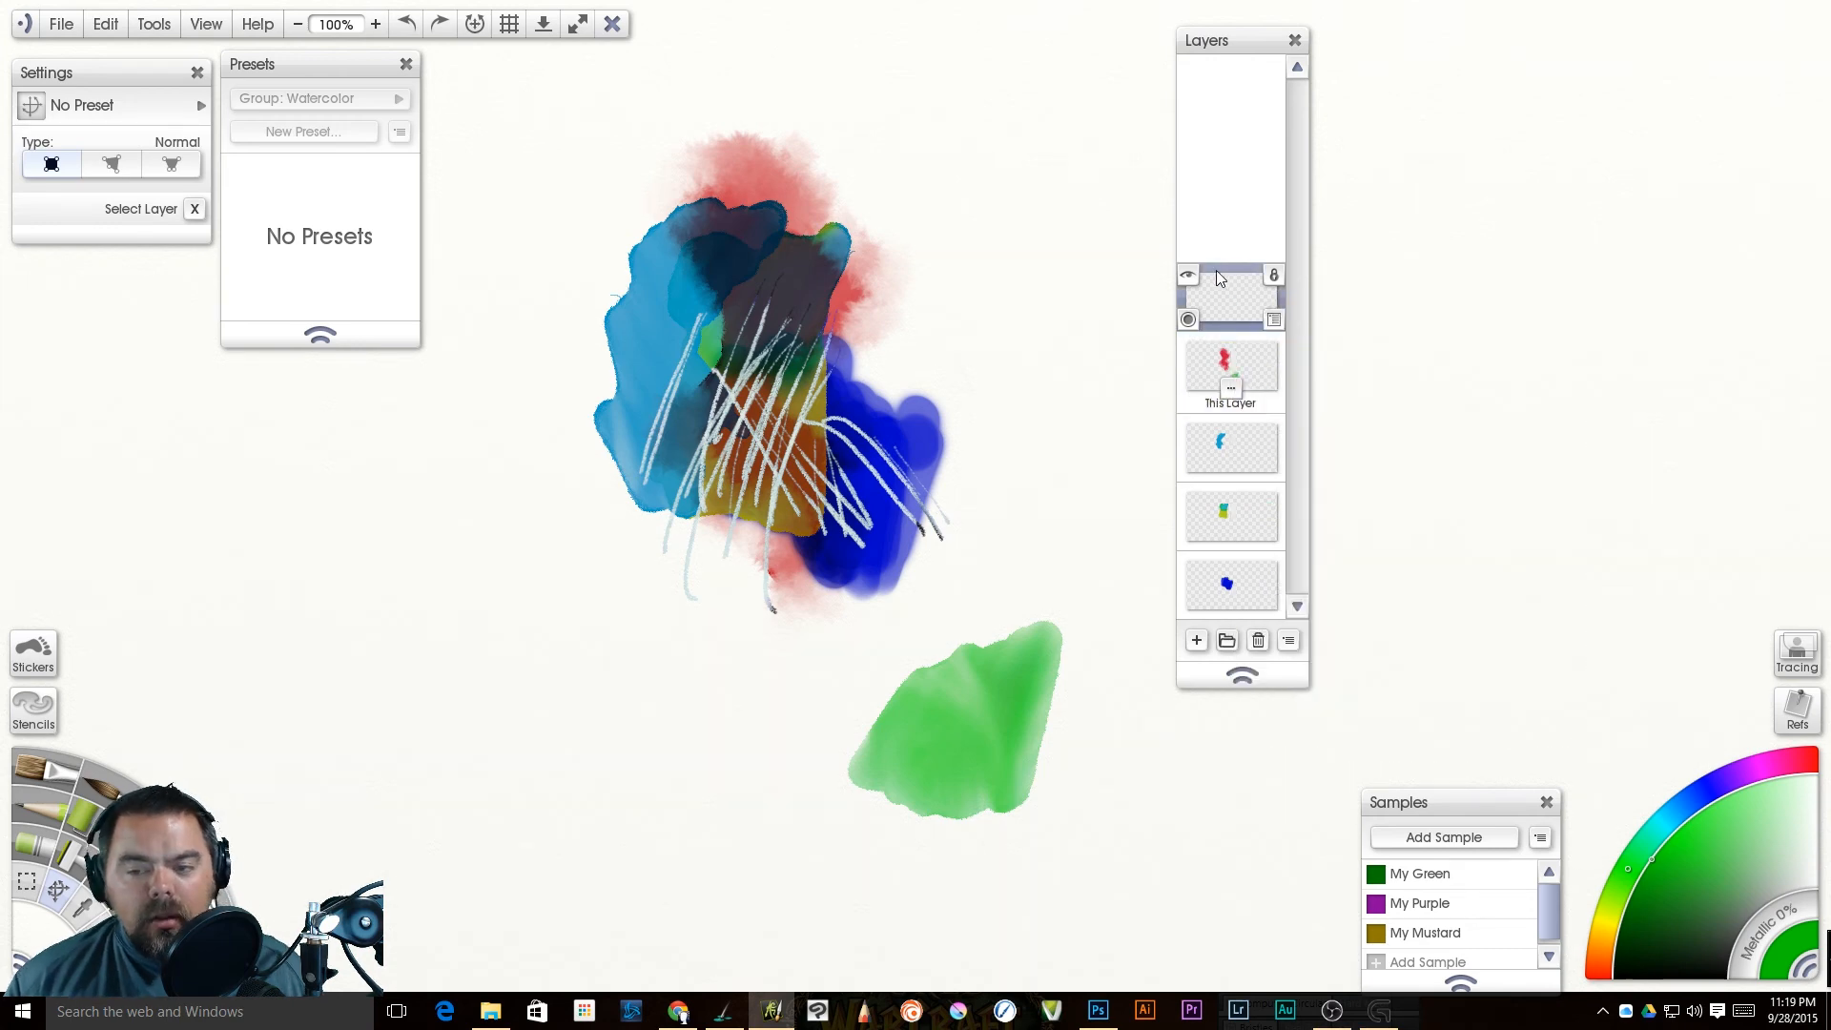
left_click(1246, 355)
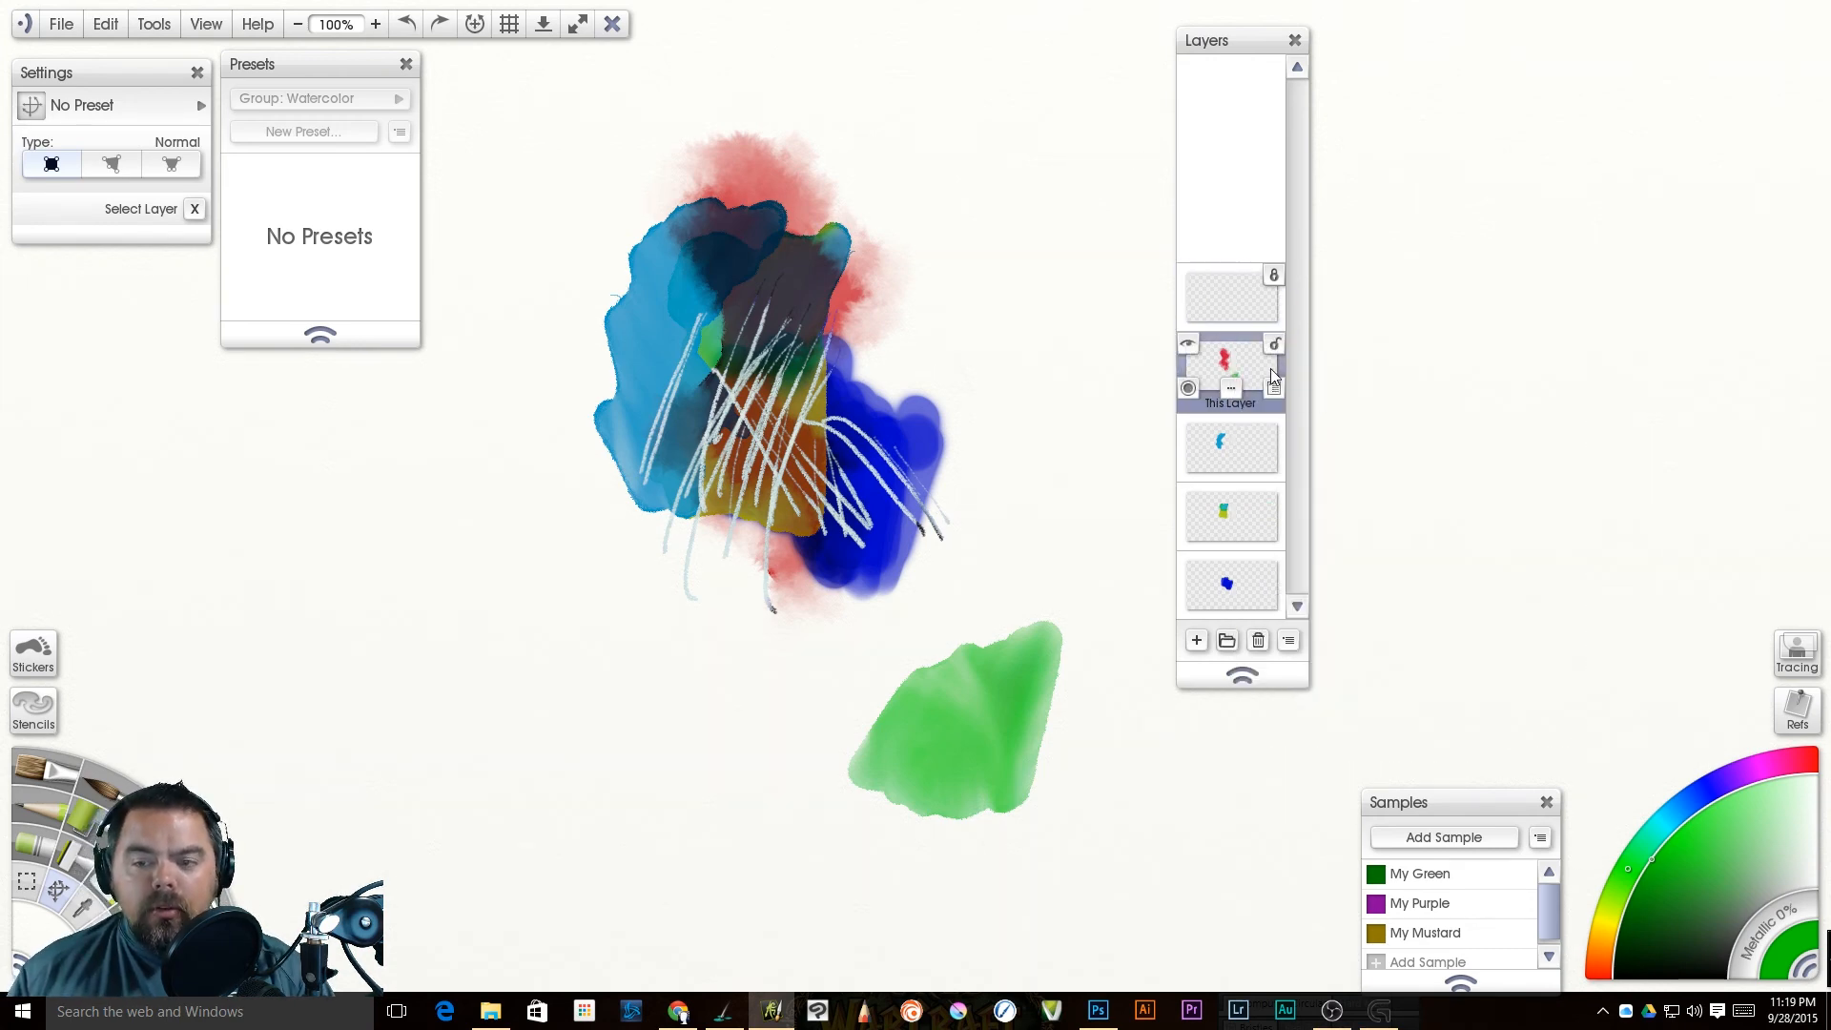
left_click(1229, 296)
right_click(1231, 302)
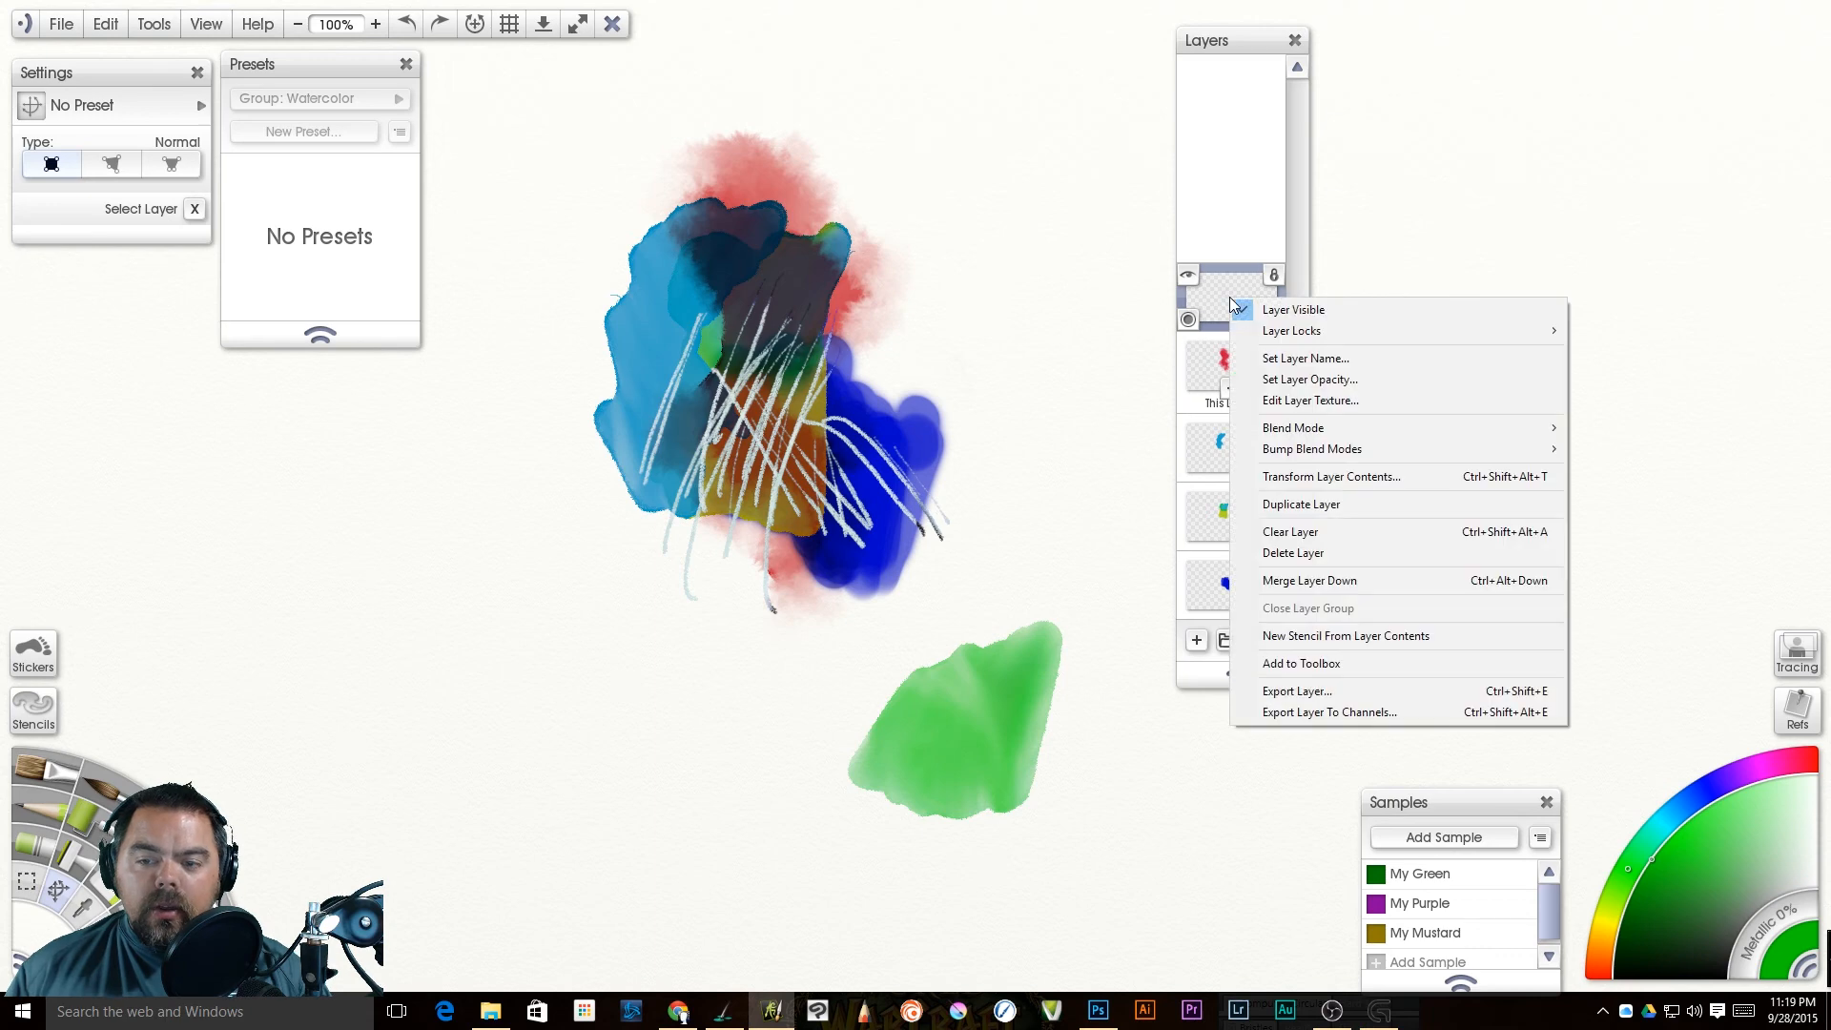
left_click(1327, 580)
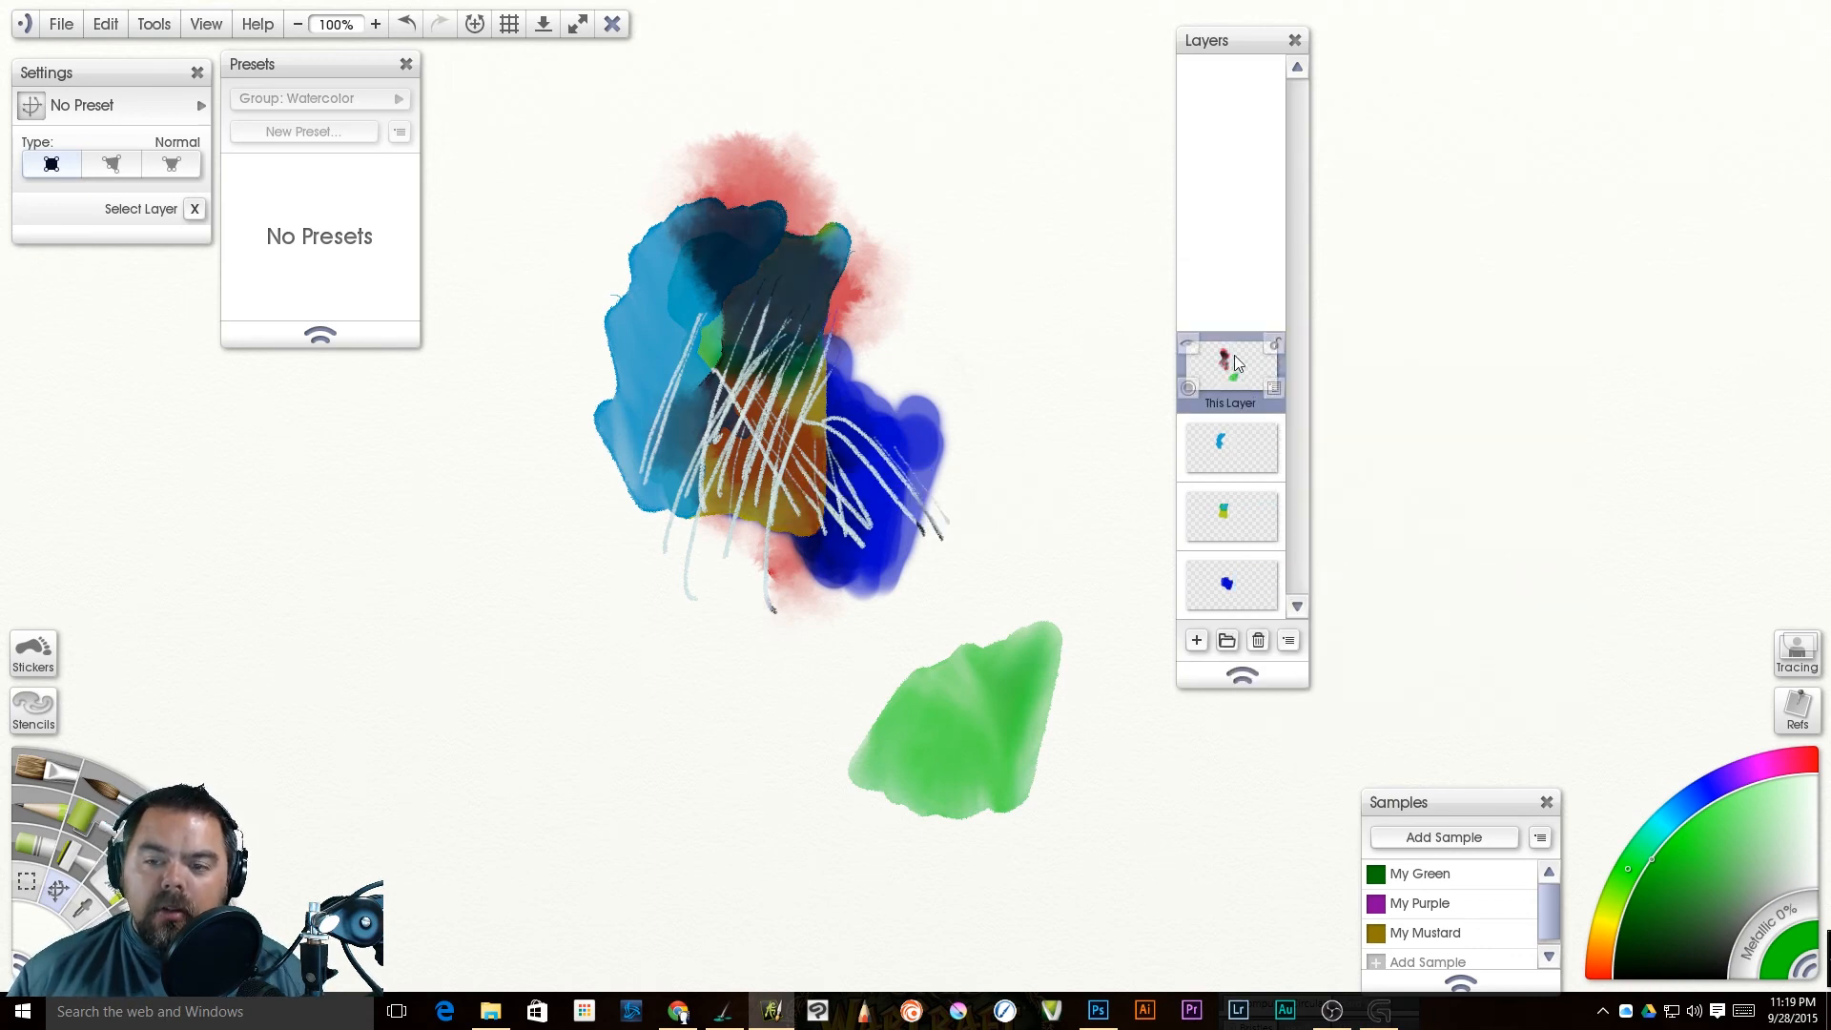
Step: Merge This Layer down through the remaining layers until all the paint is on a single layer
right_click(1250, 366)
left_click(1328, 644)
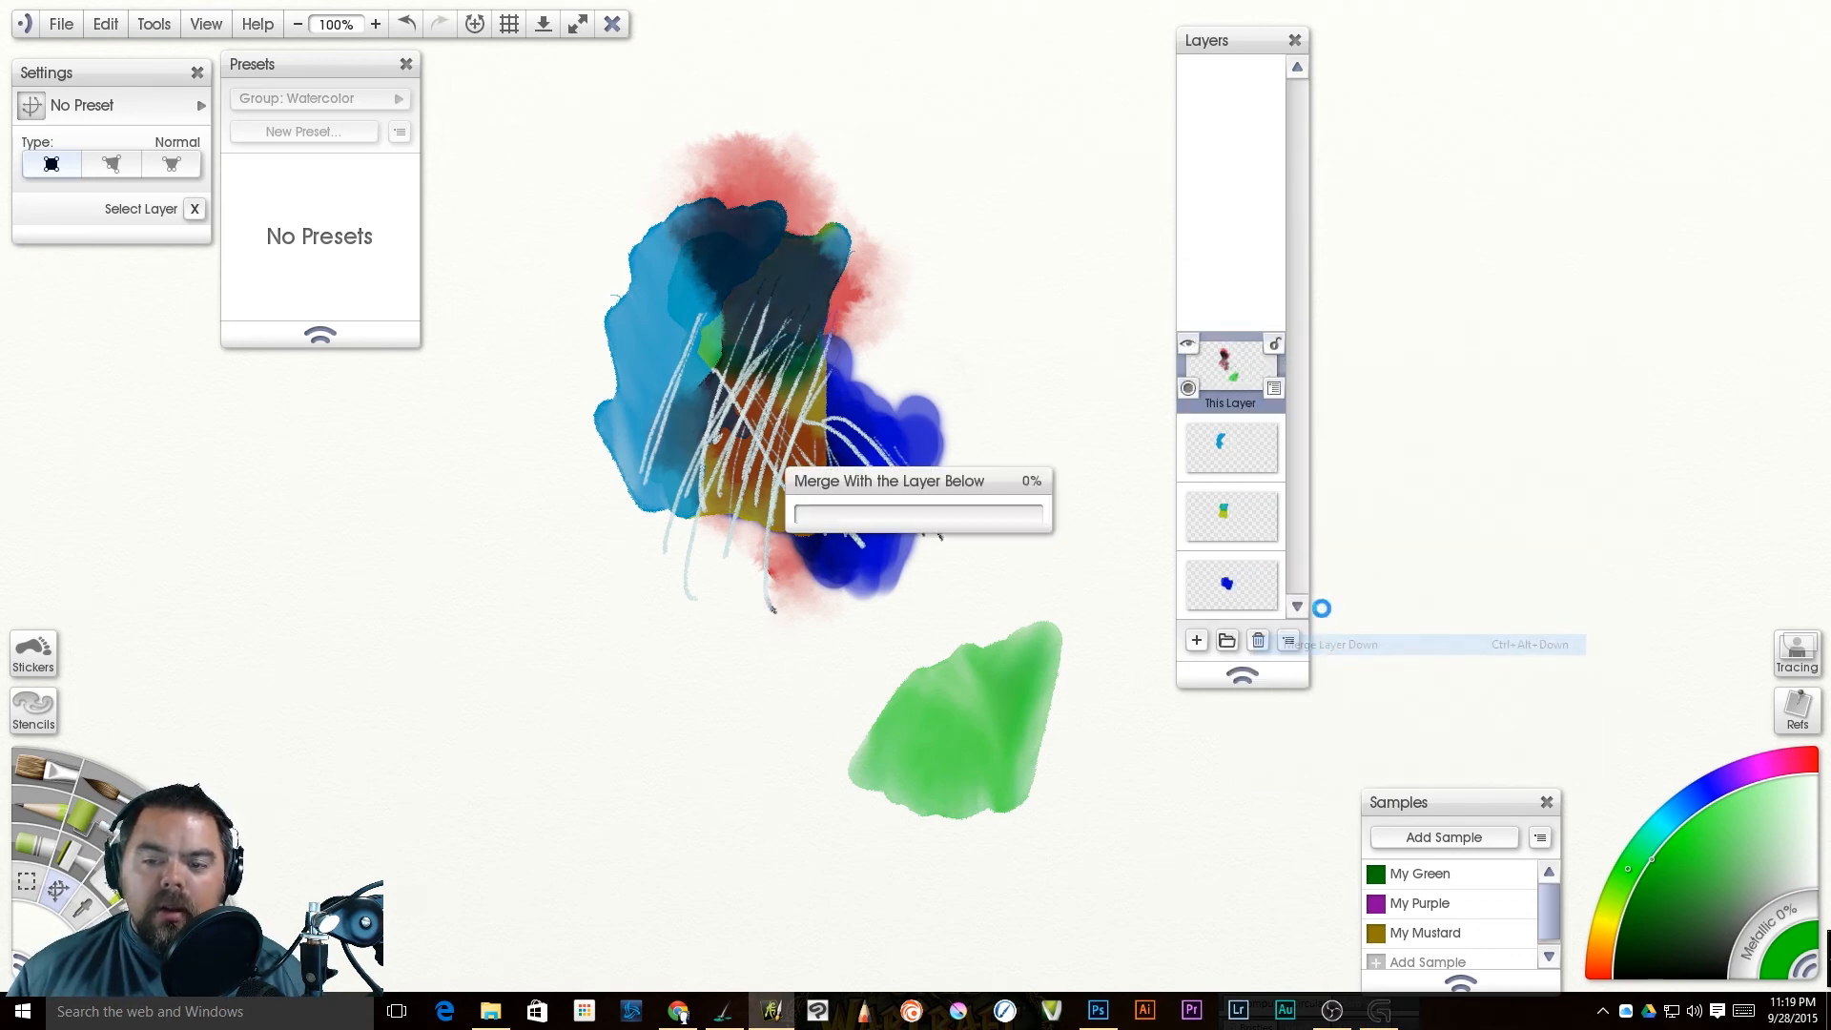
right_click(1234, 445)
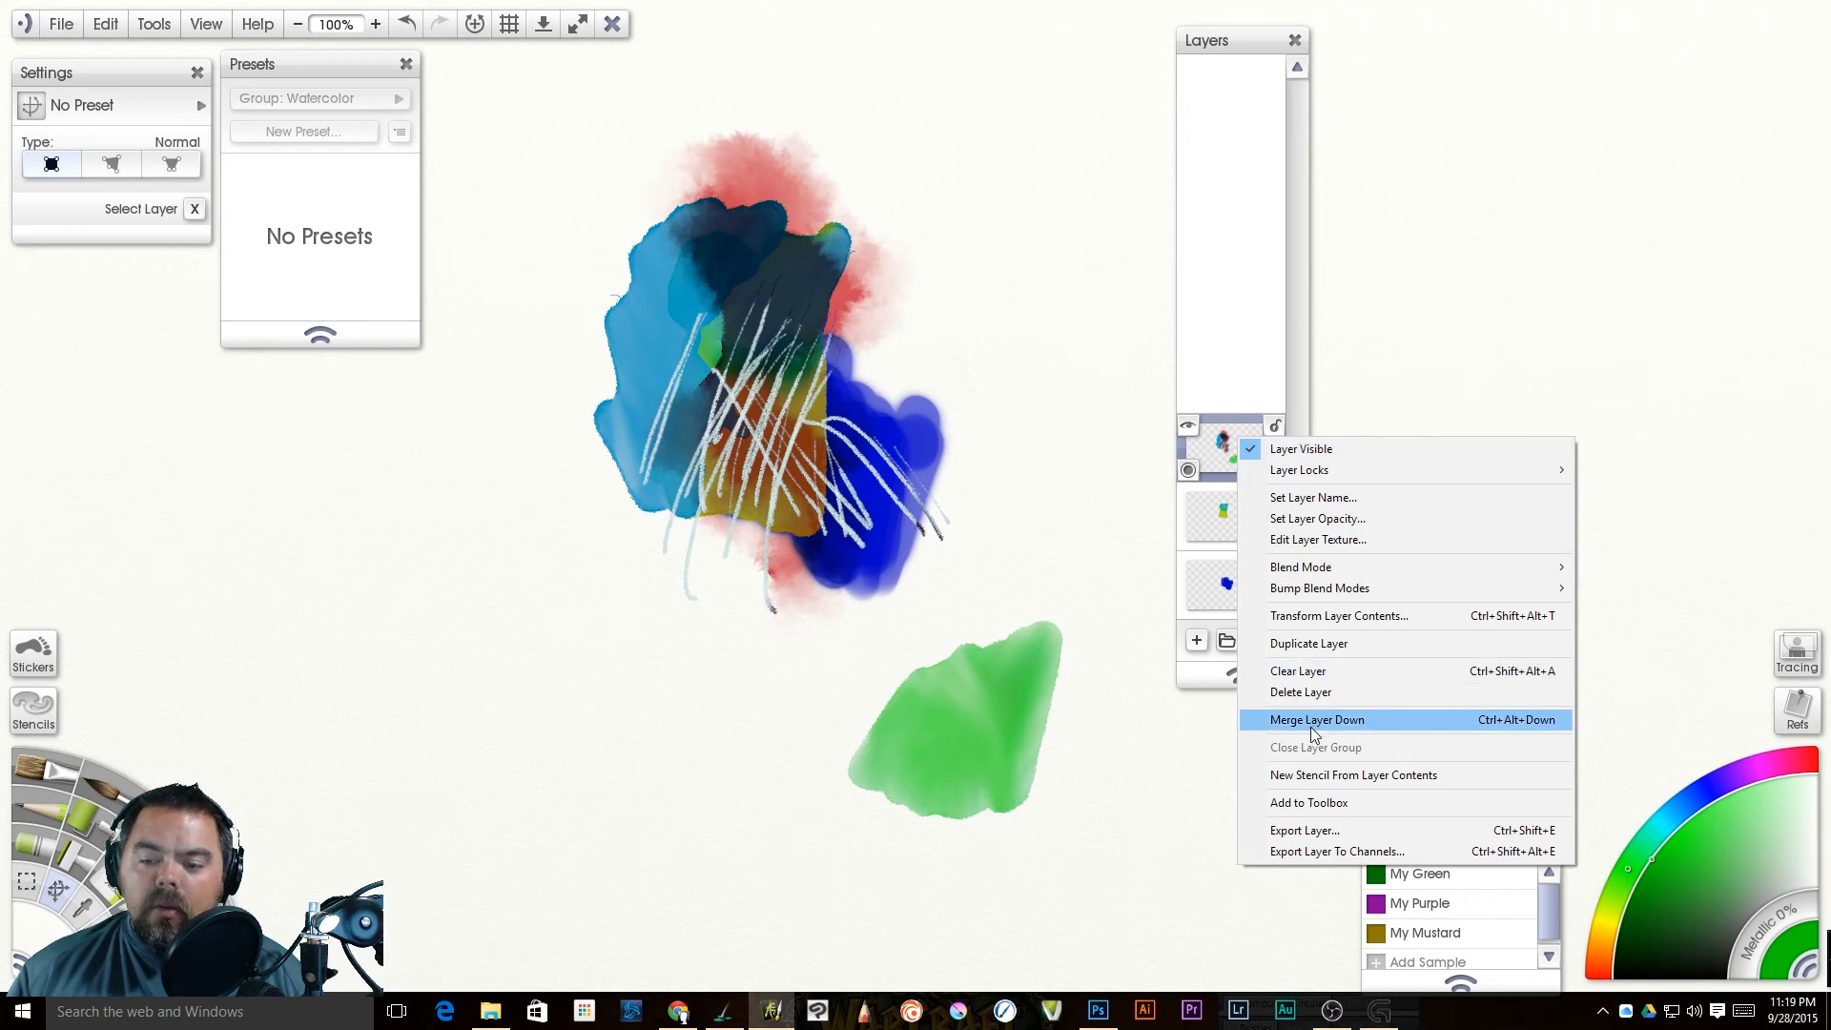
left_click(1311, 725)
right_click(1240, 506)
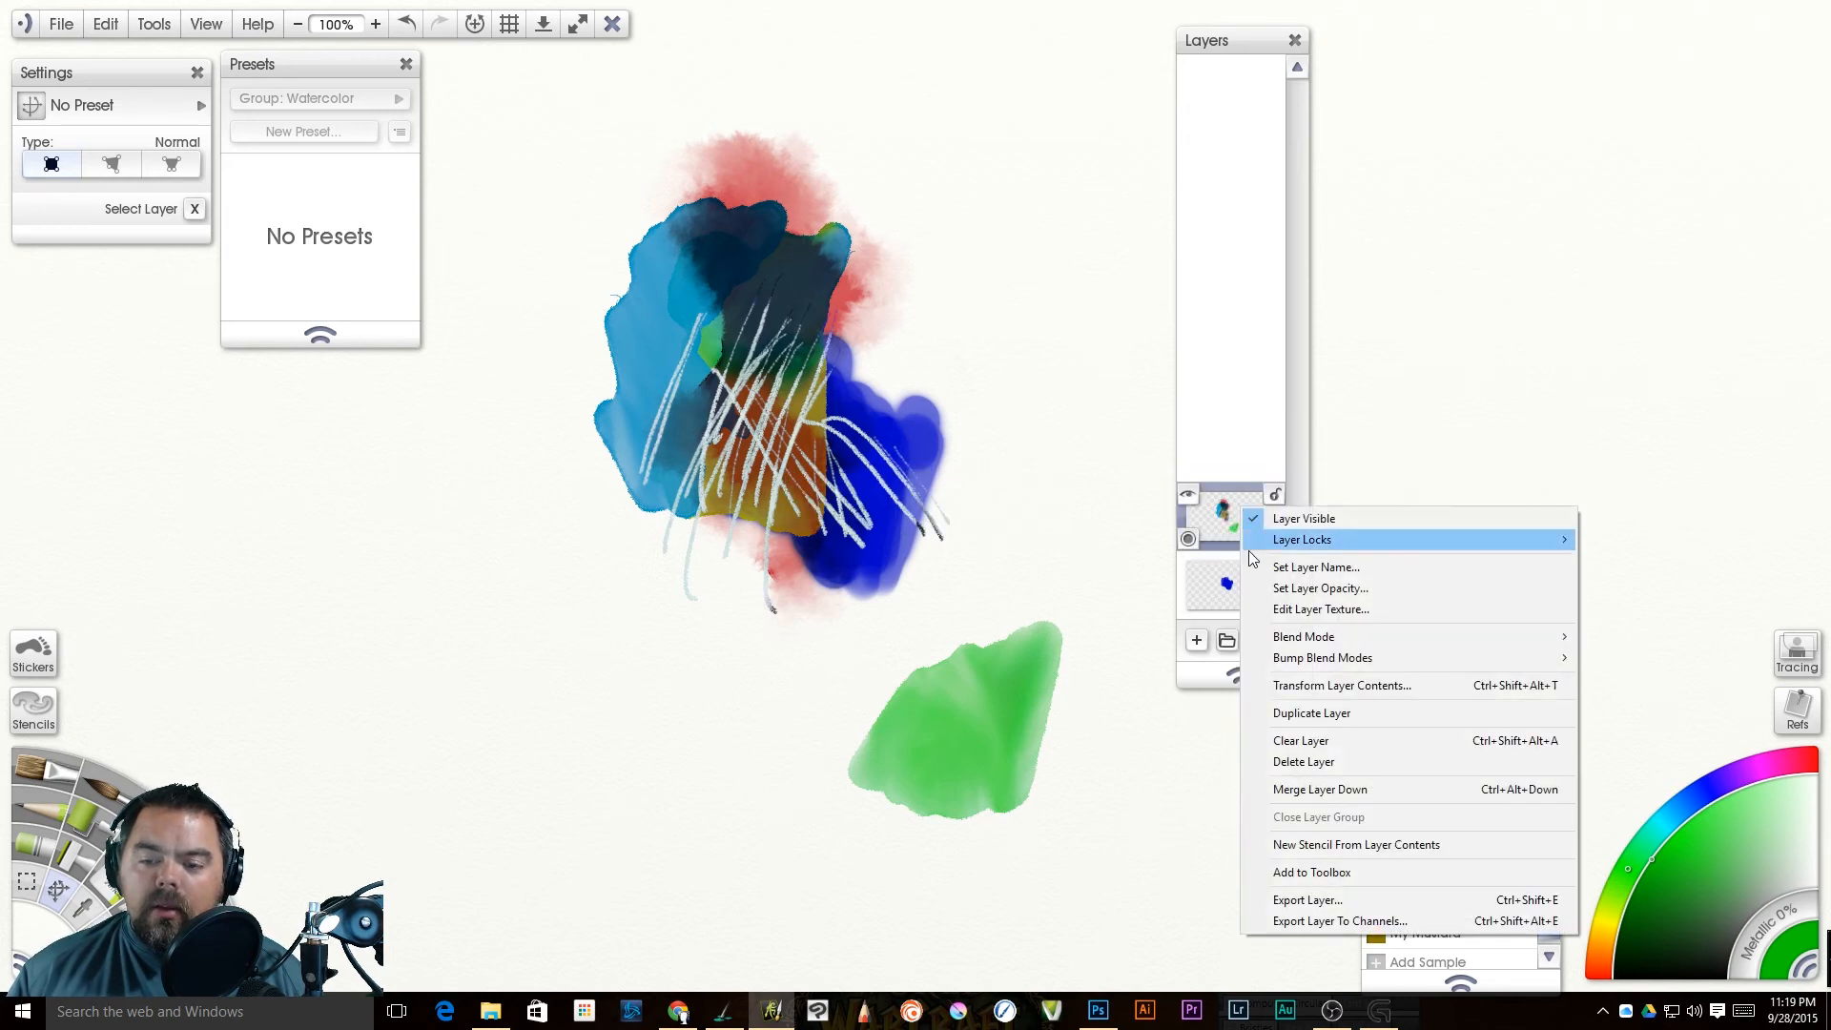
left_click(1279, 785)
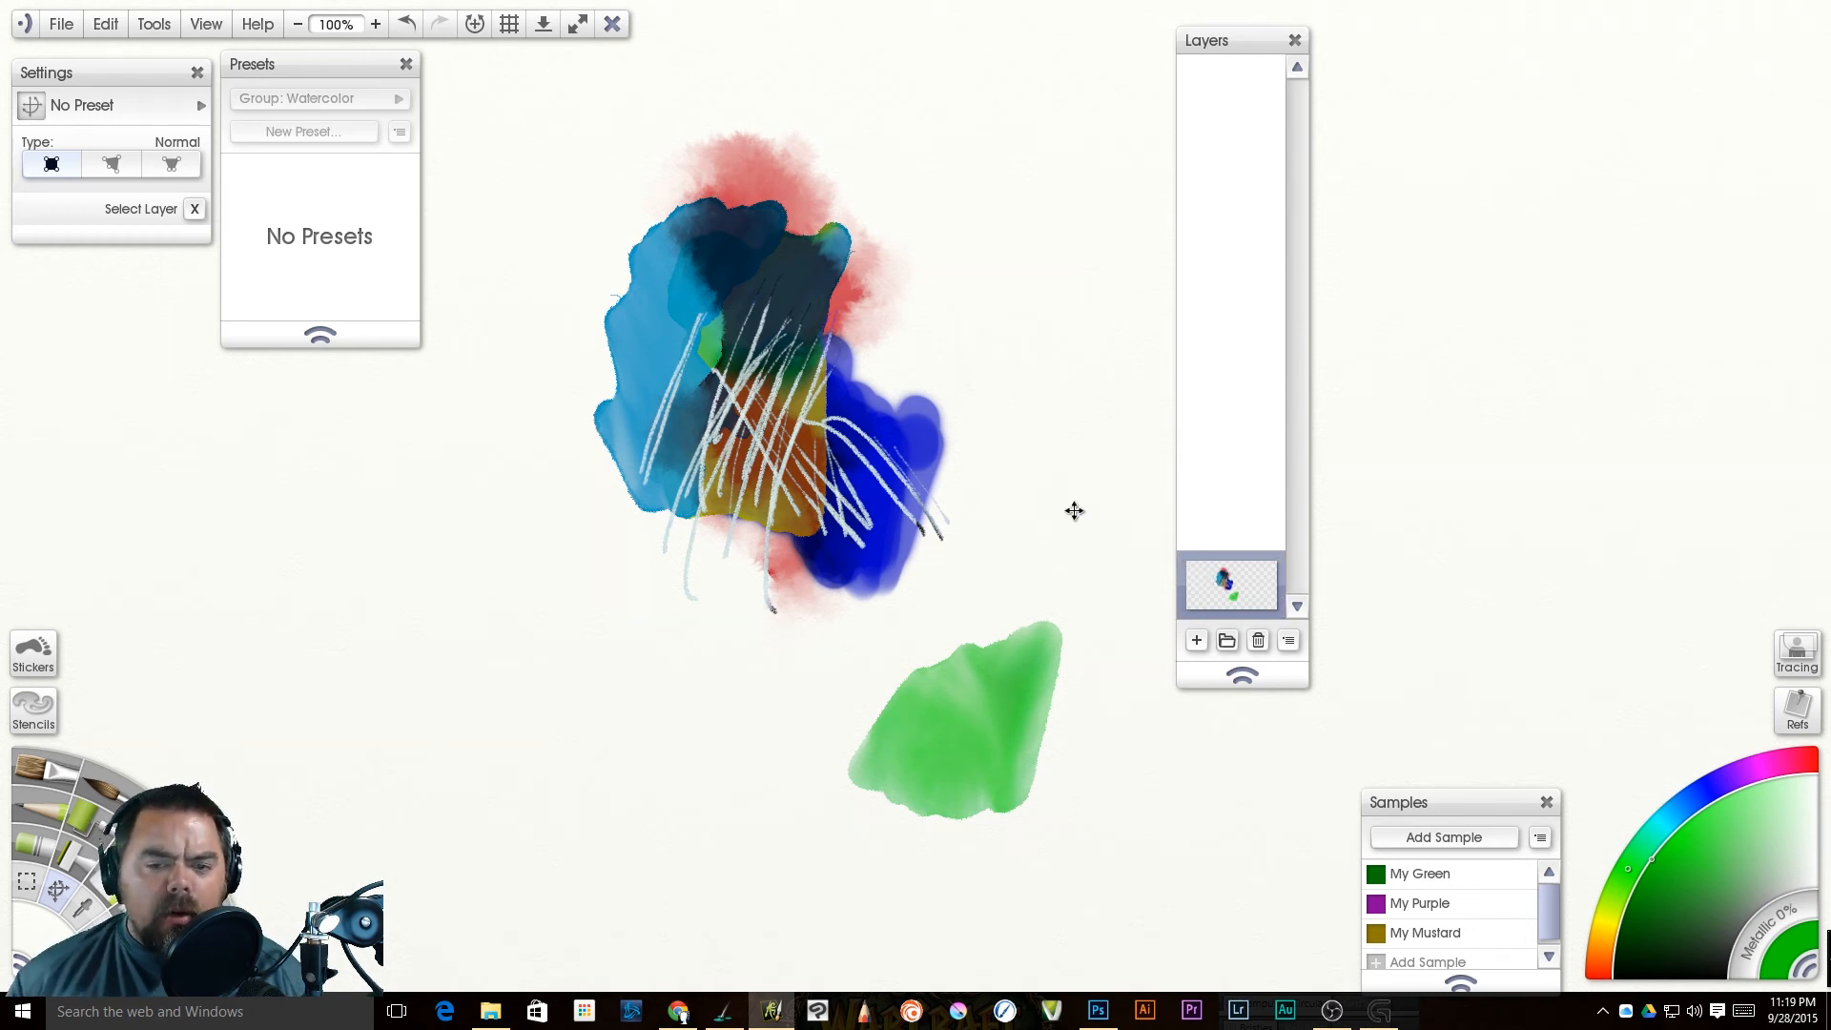
Step: Import the Knife photo from the Show Photos folder as a new layer above the merged paint
mouse_move(1275, 570)
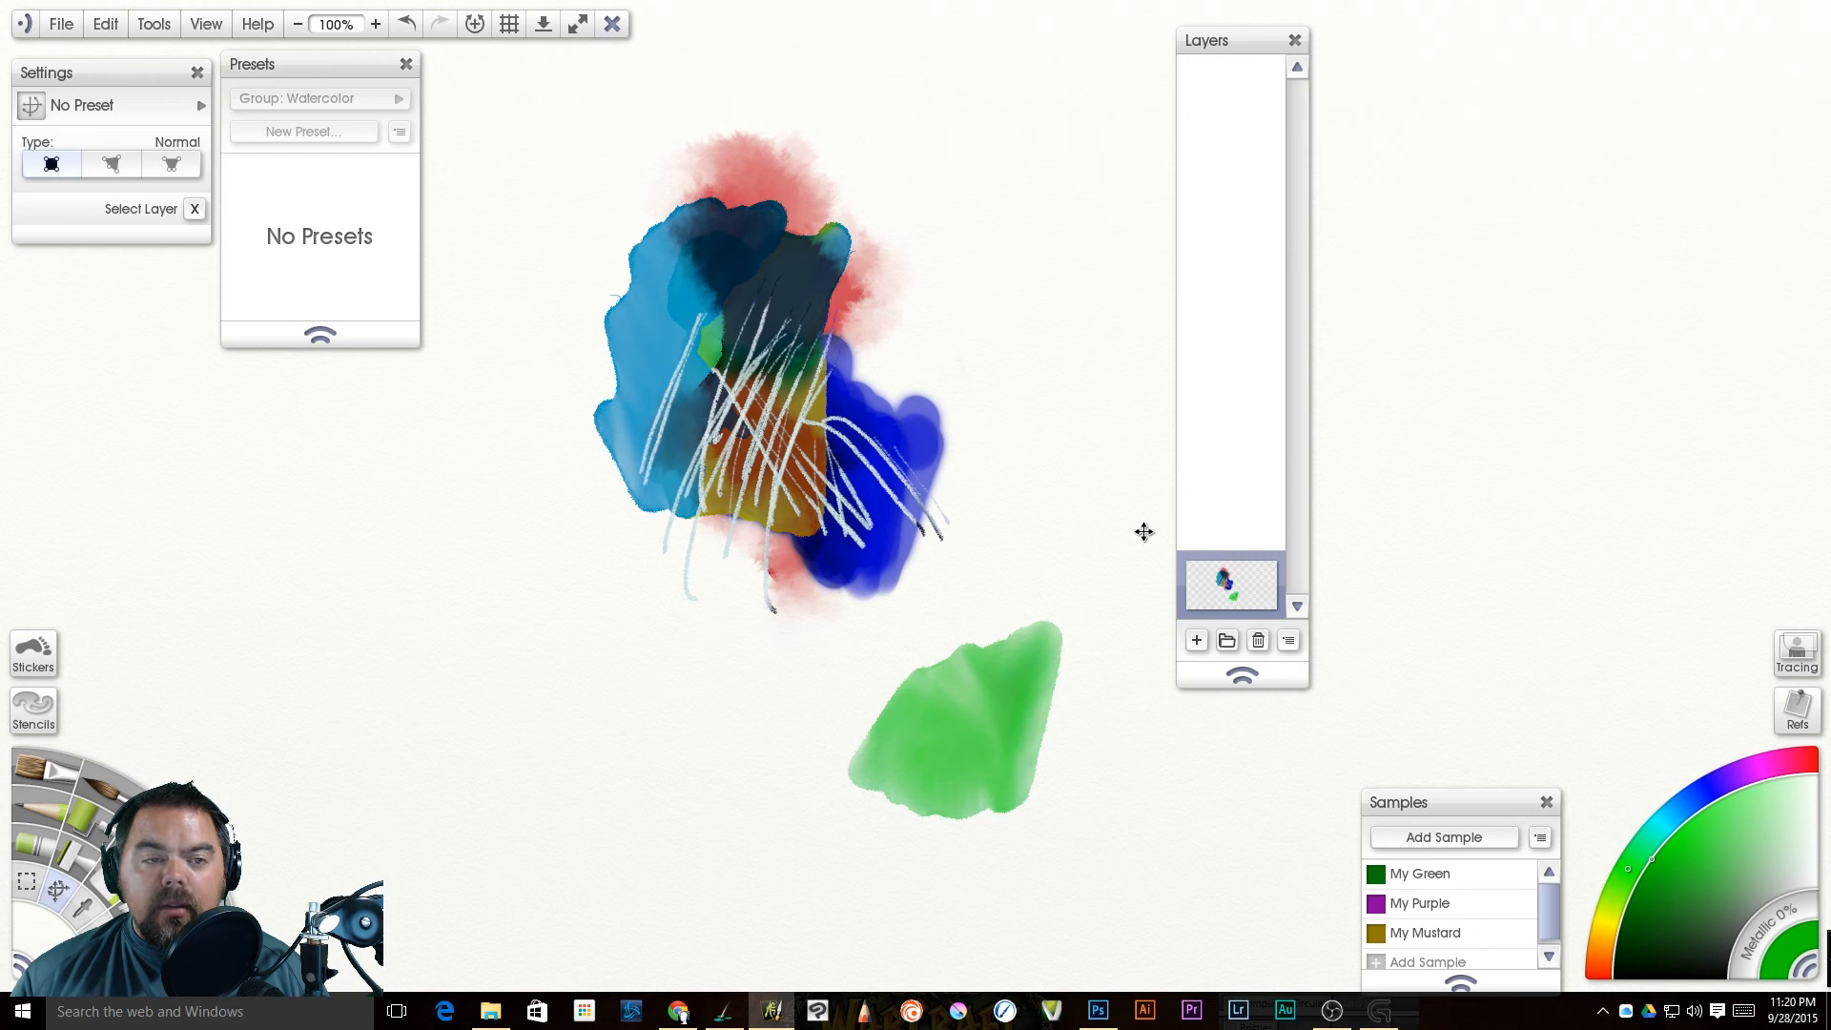
left_click(62, 25)
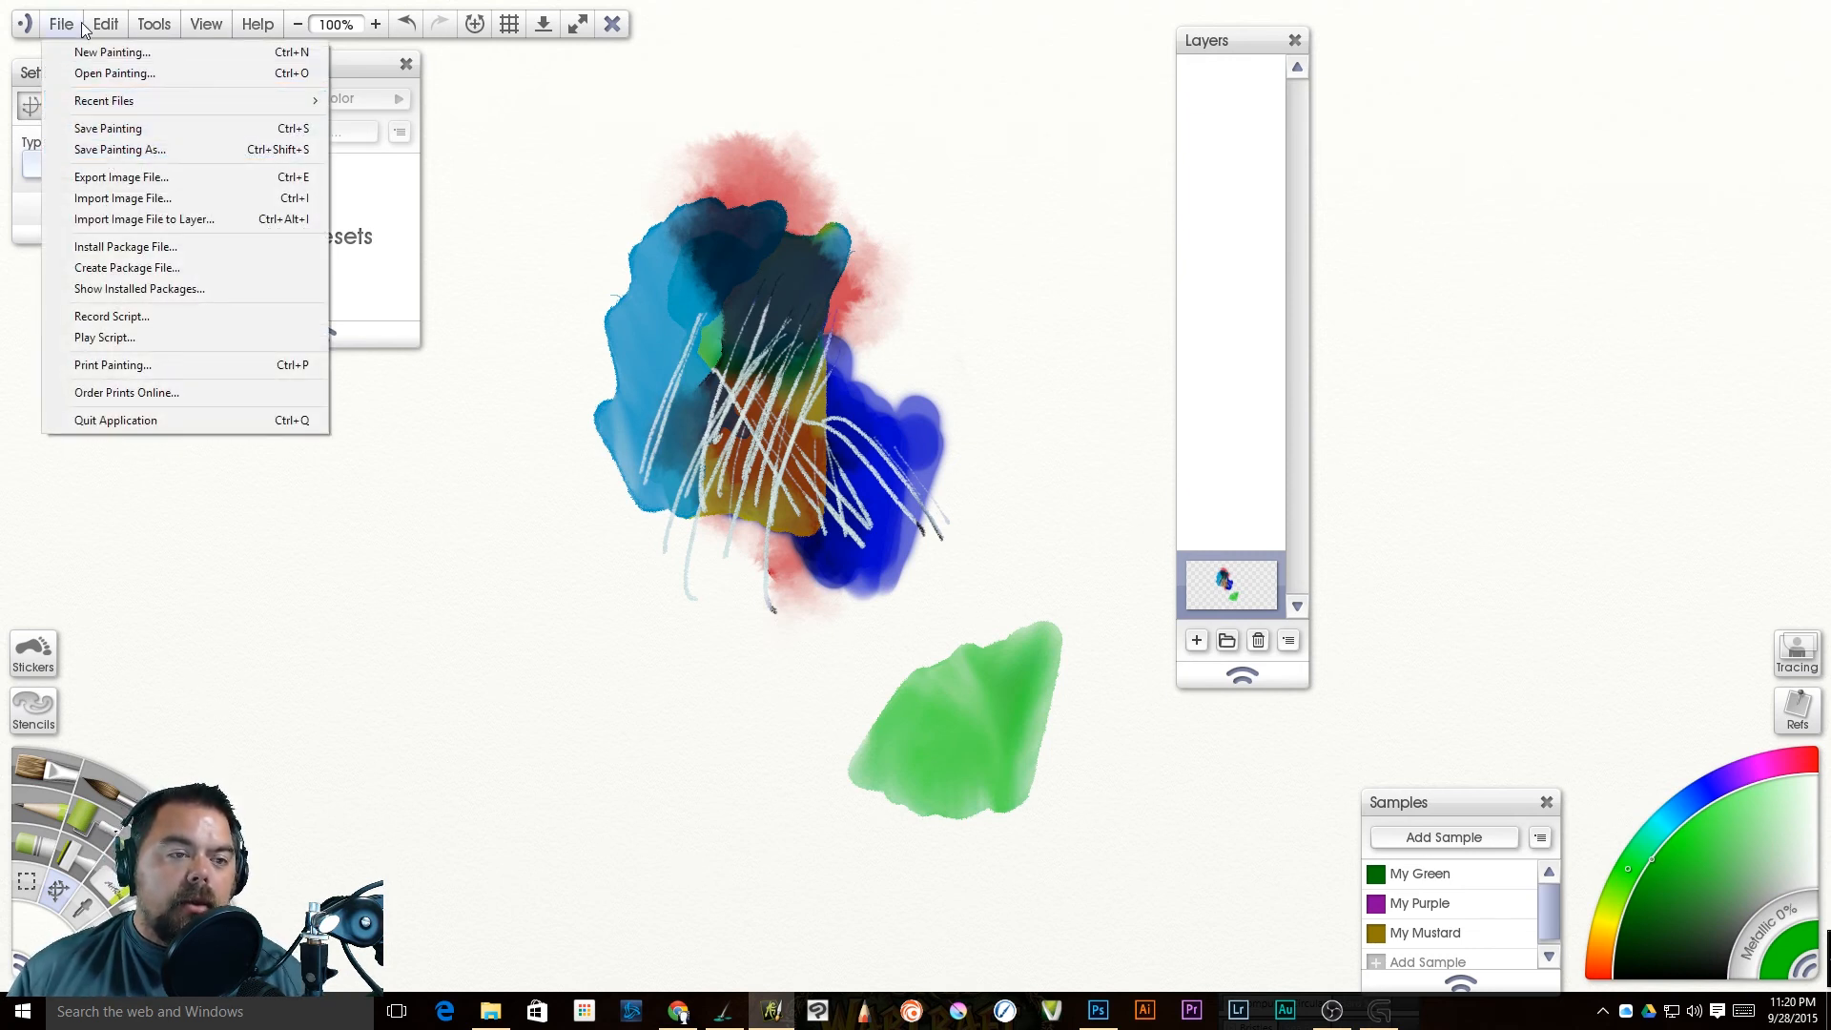
left_click(171, 220)
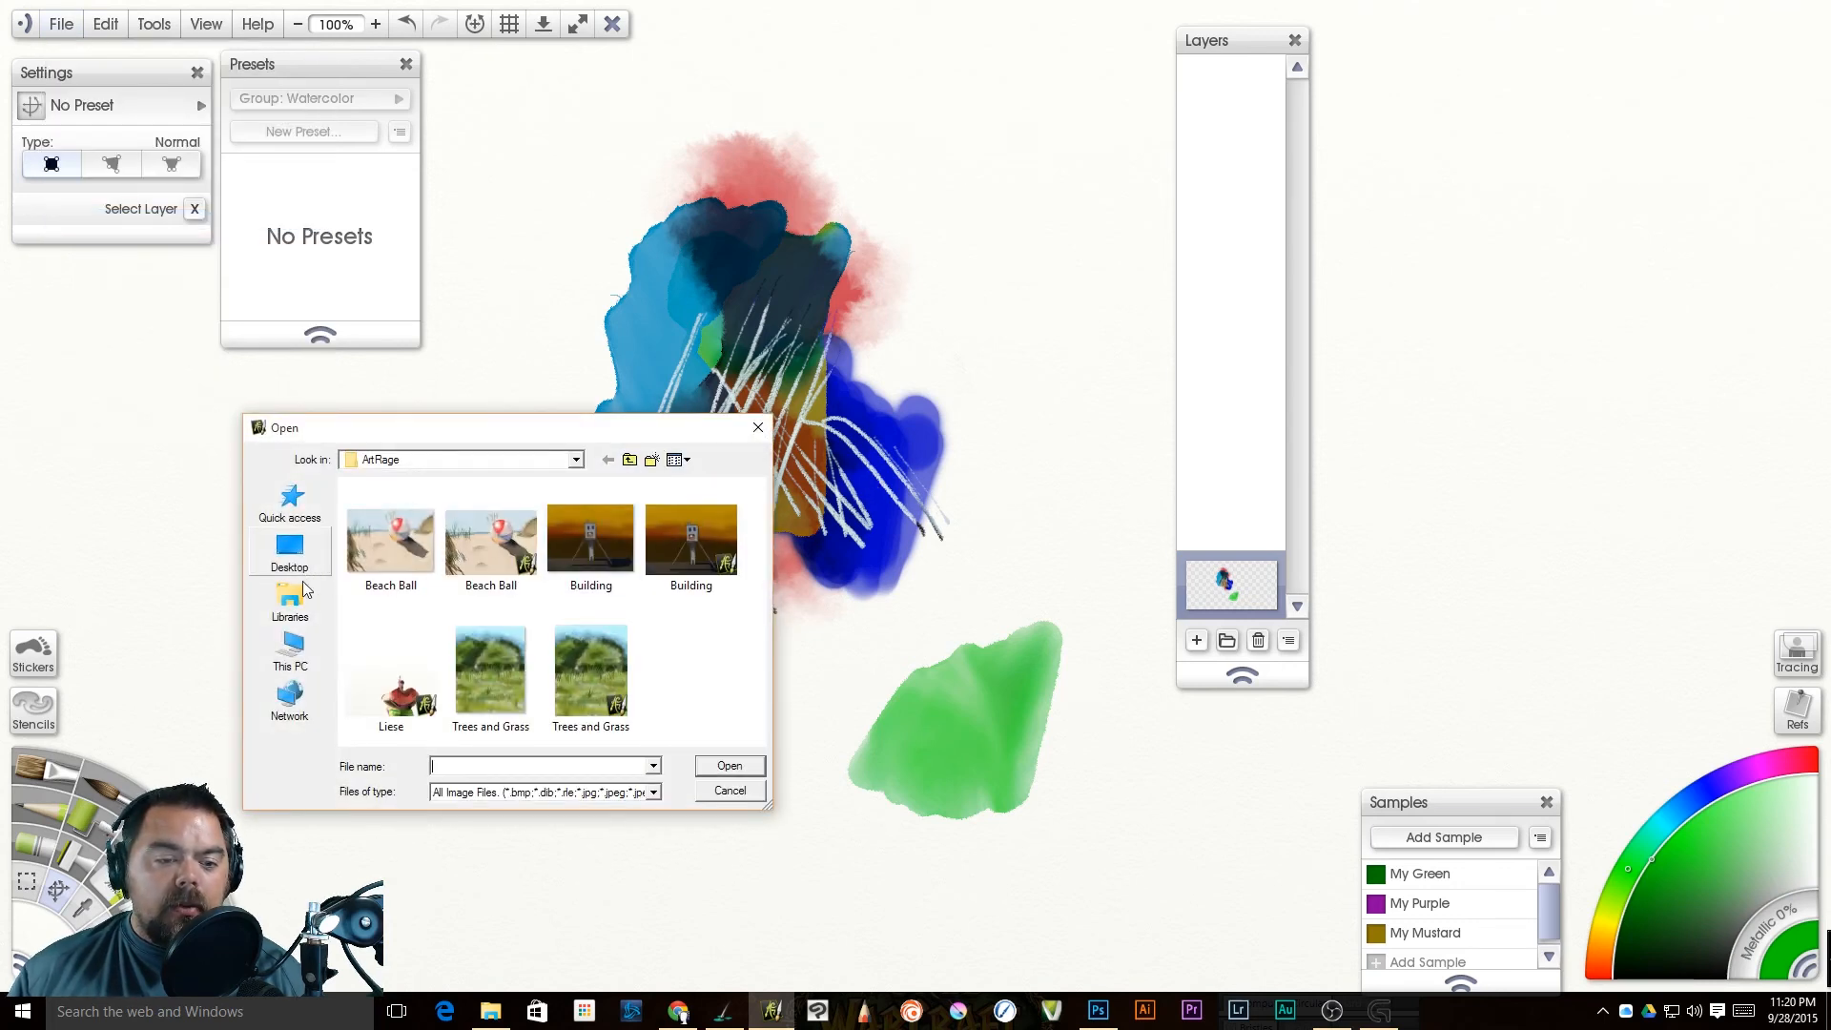
left_click(291, 500)
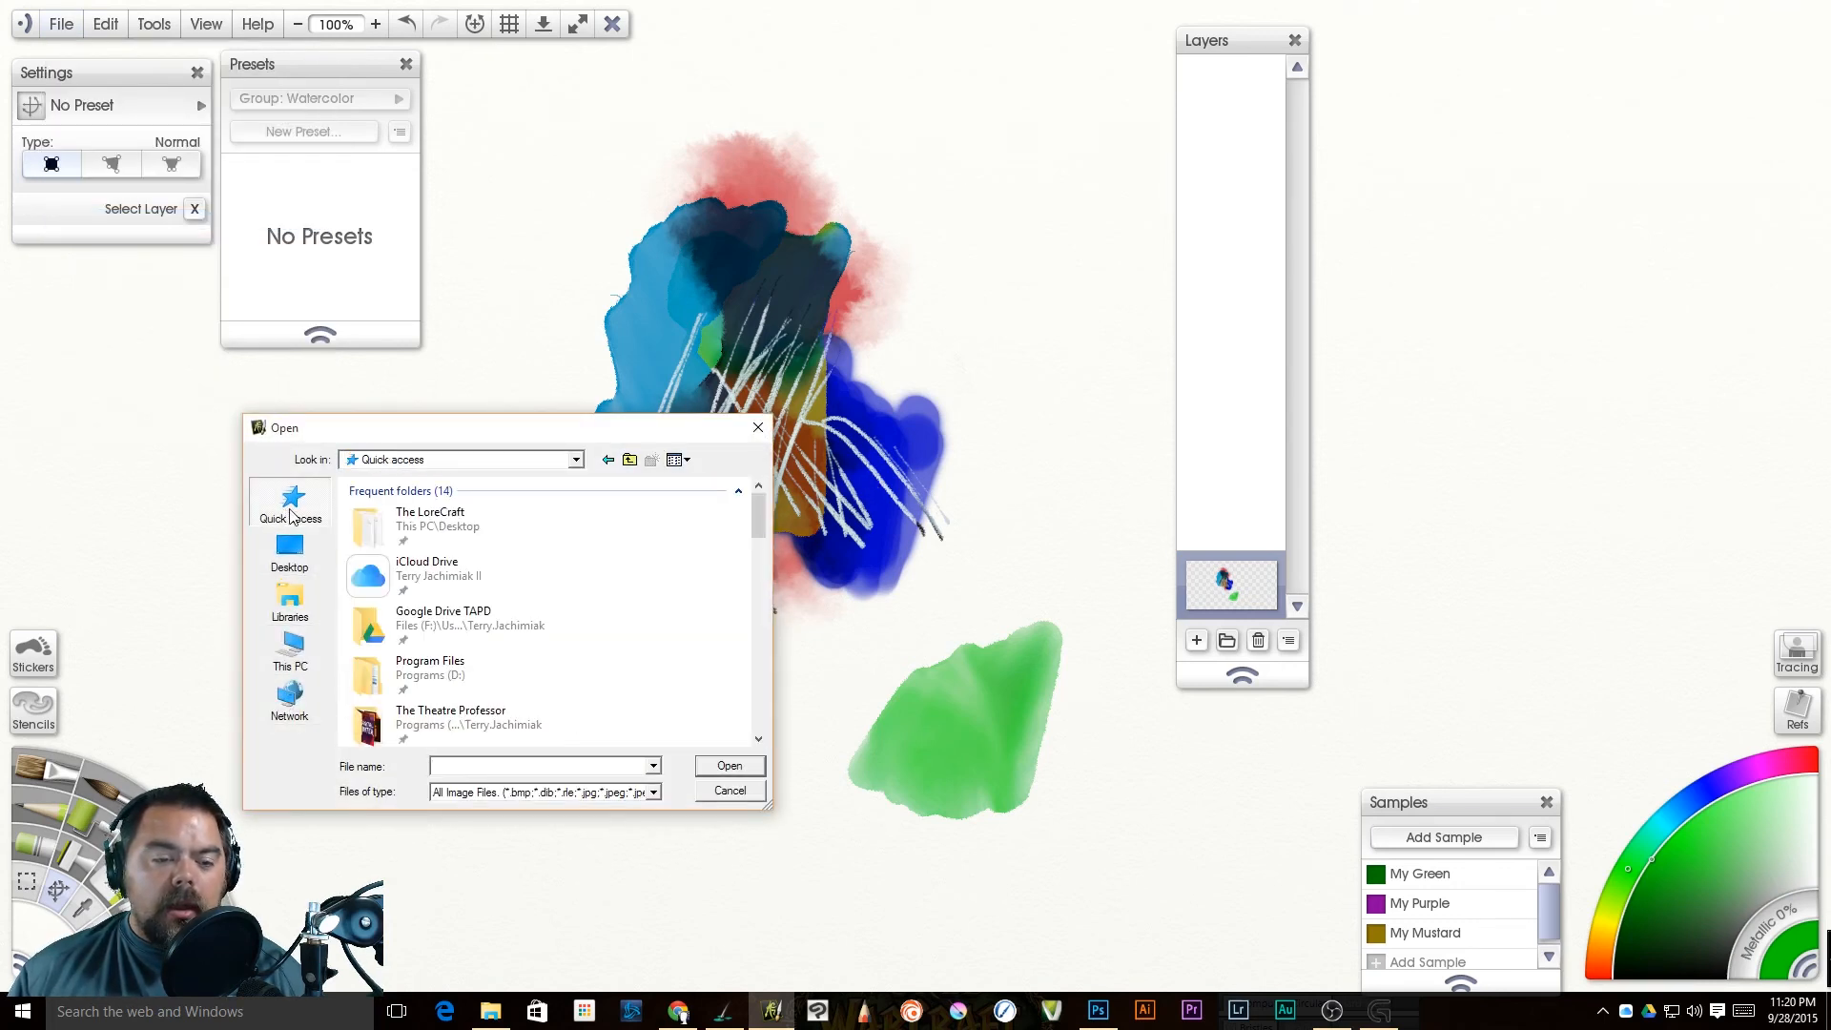
scroll(538, 620, "down", 8)
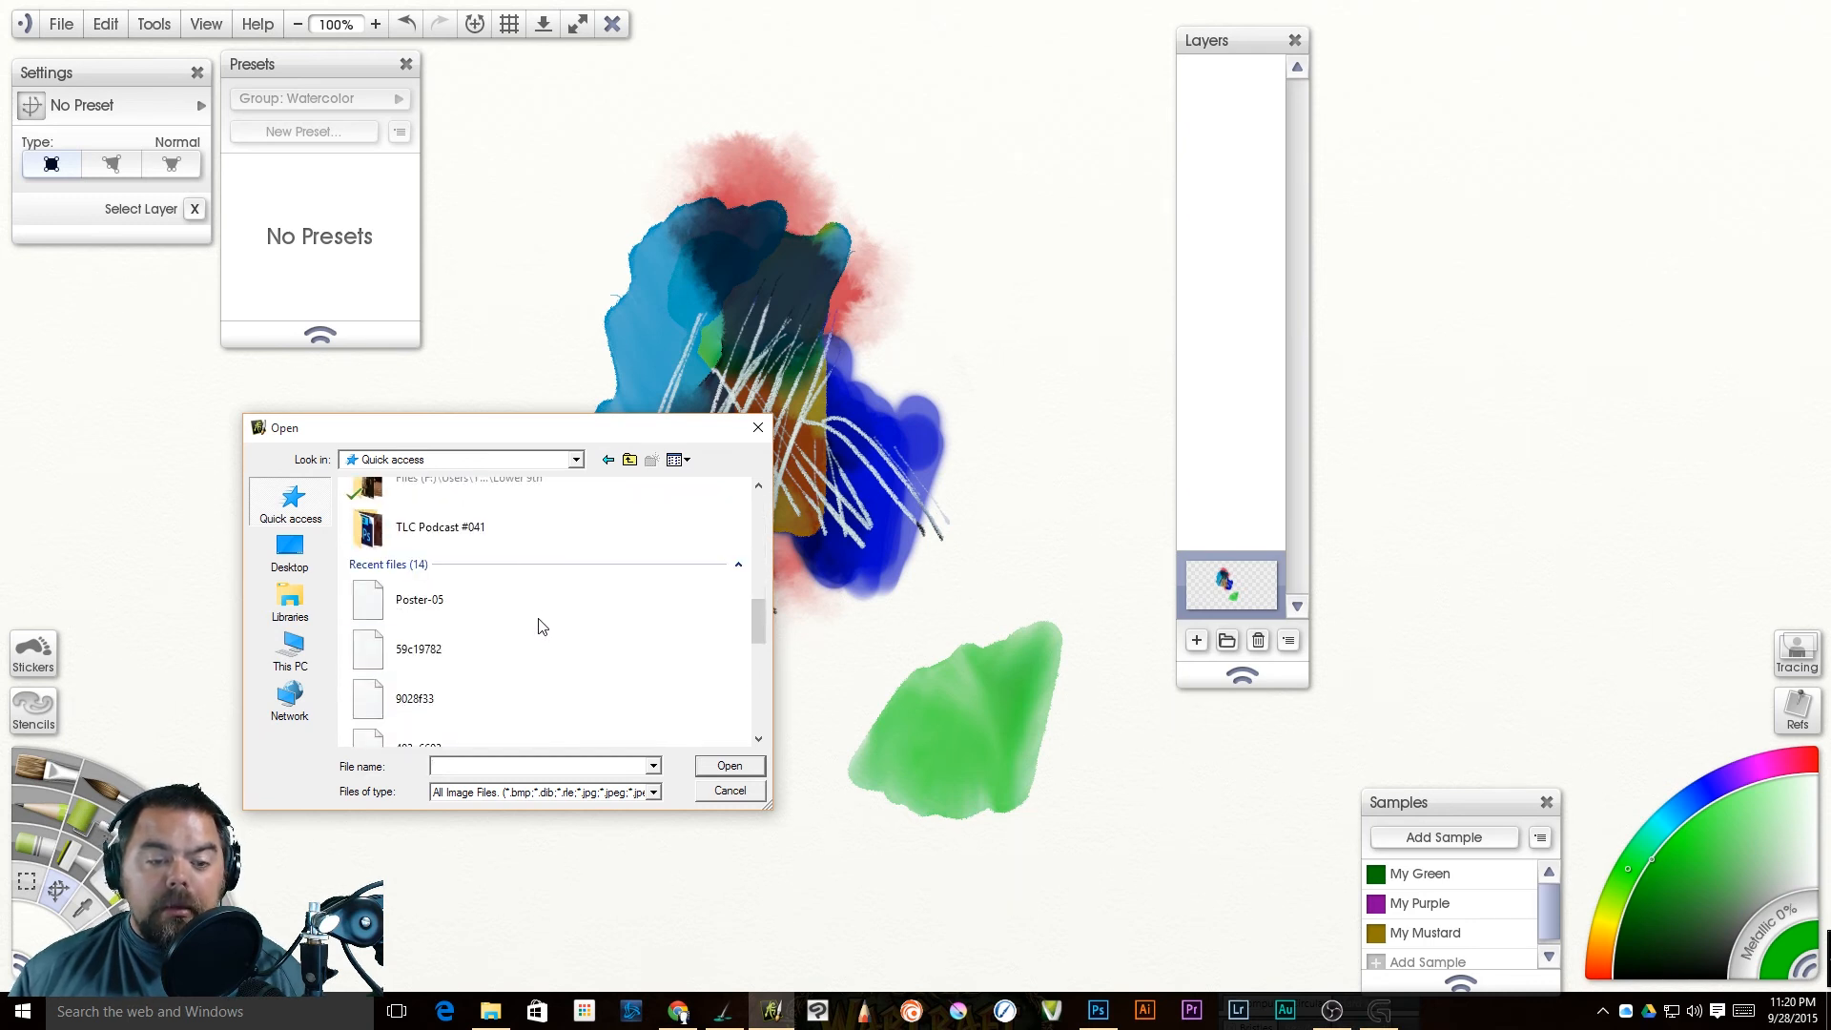
left_click(515, 610)
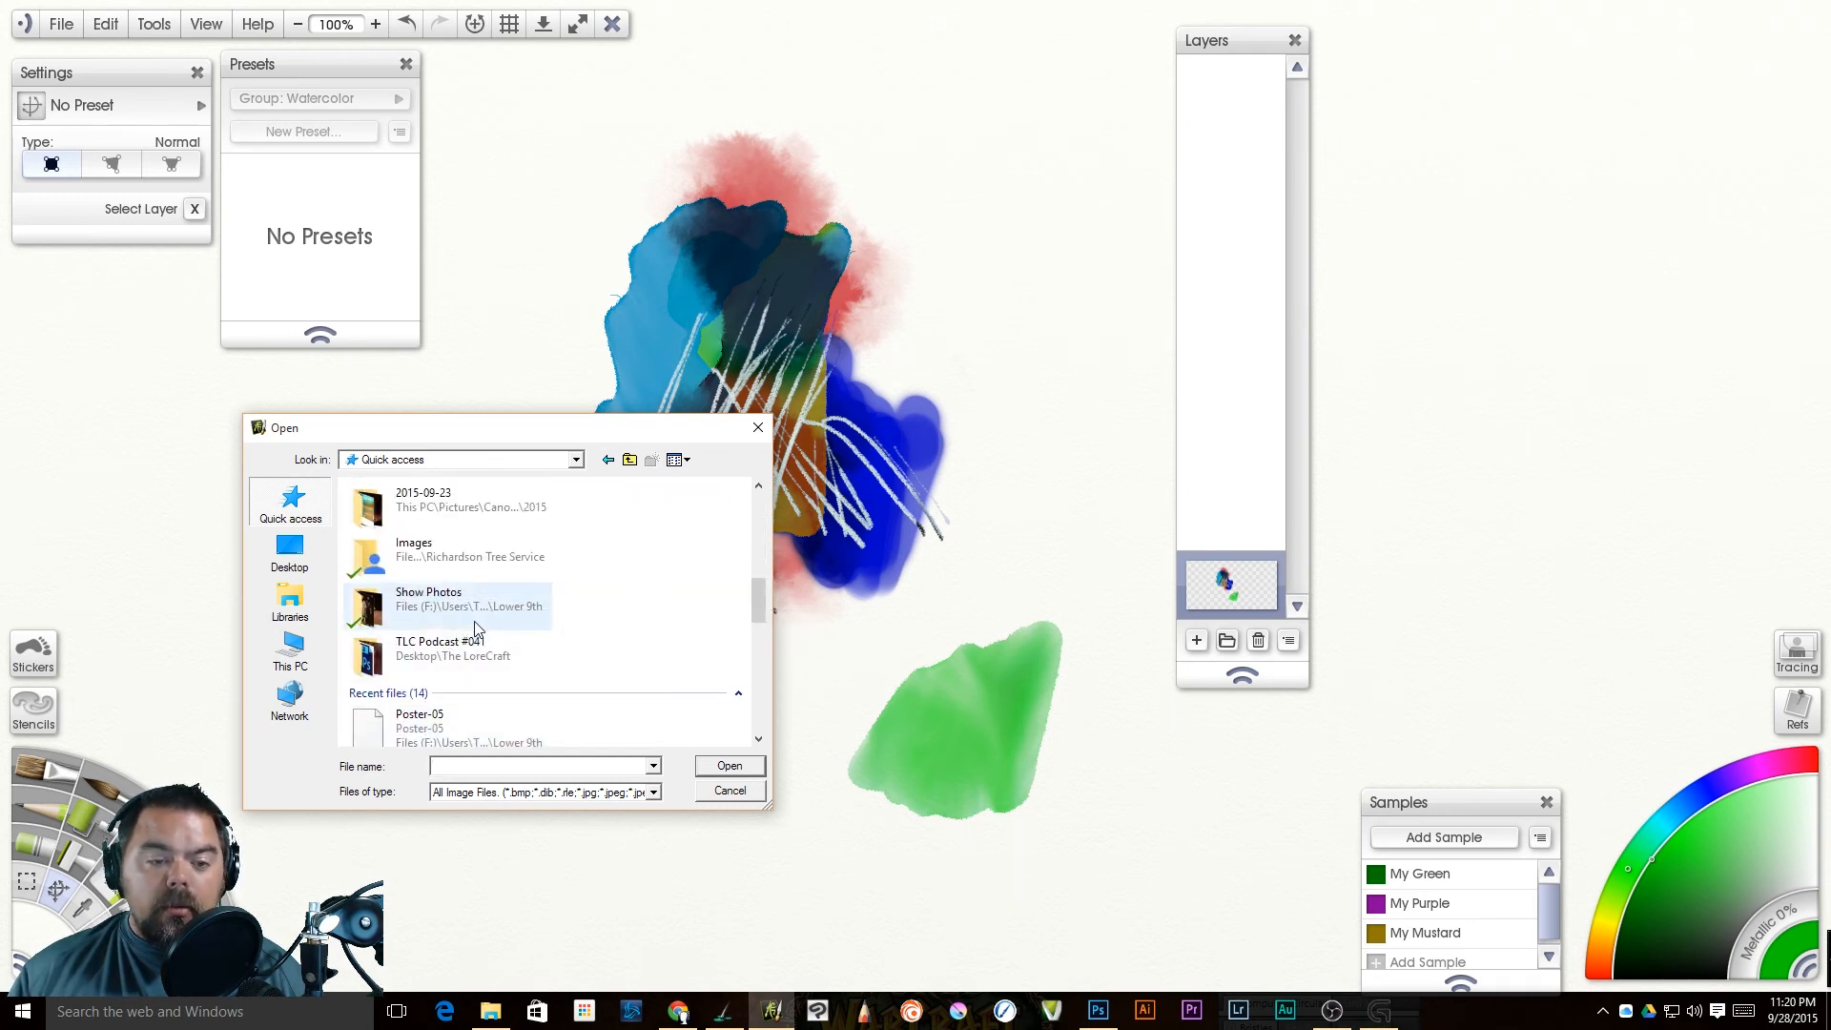
double_click(478, 620)
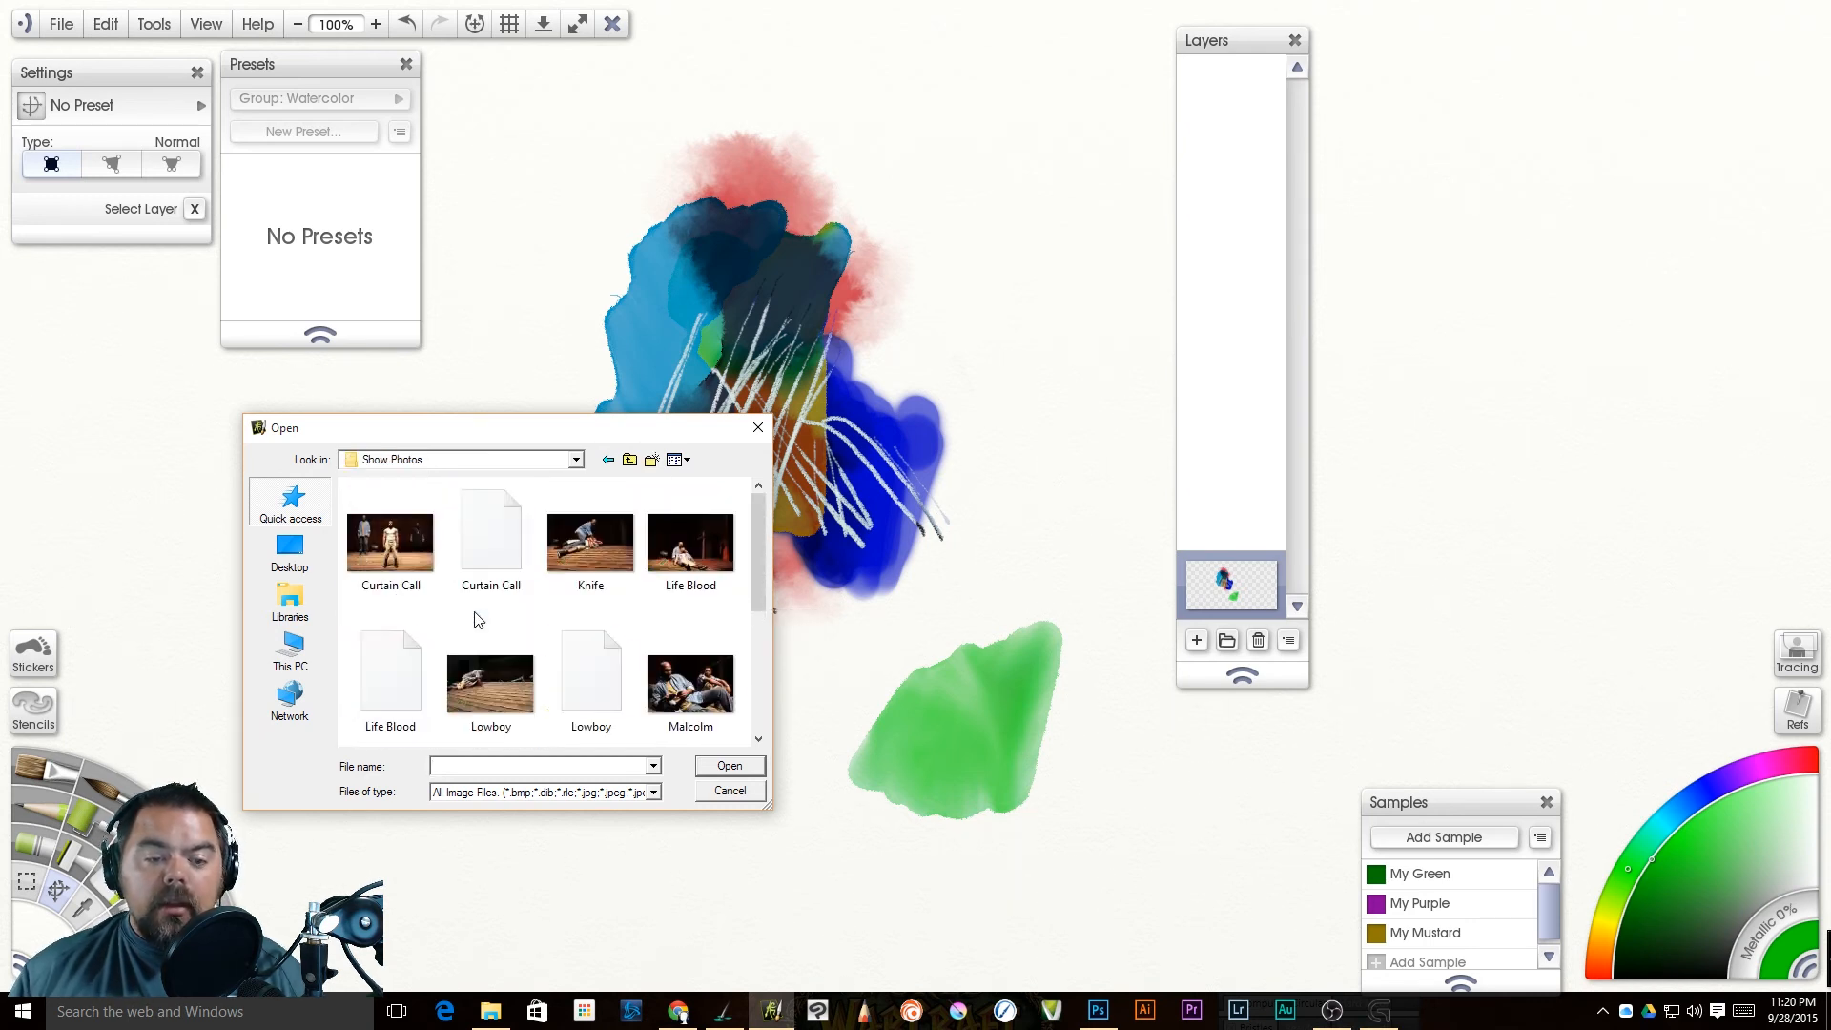
double_click(587, 545)
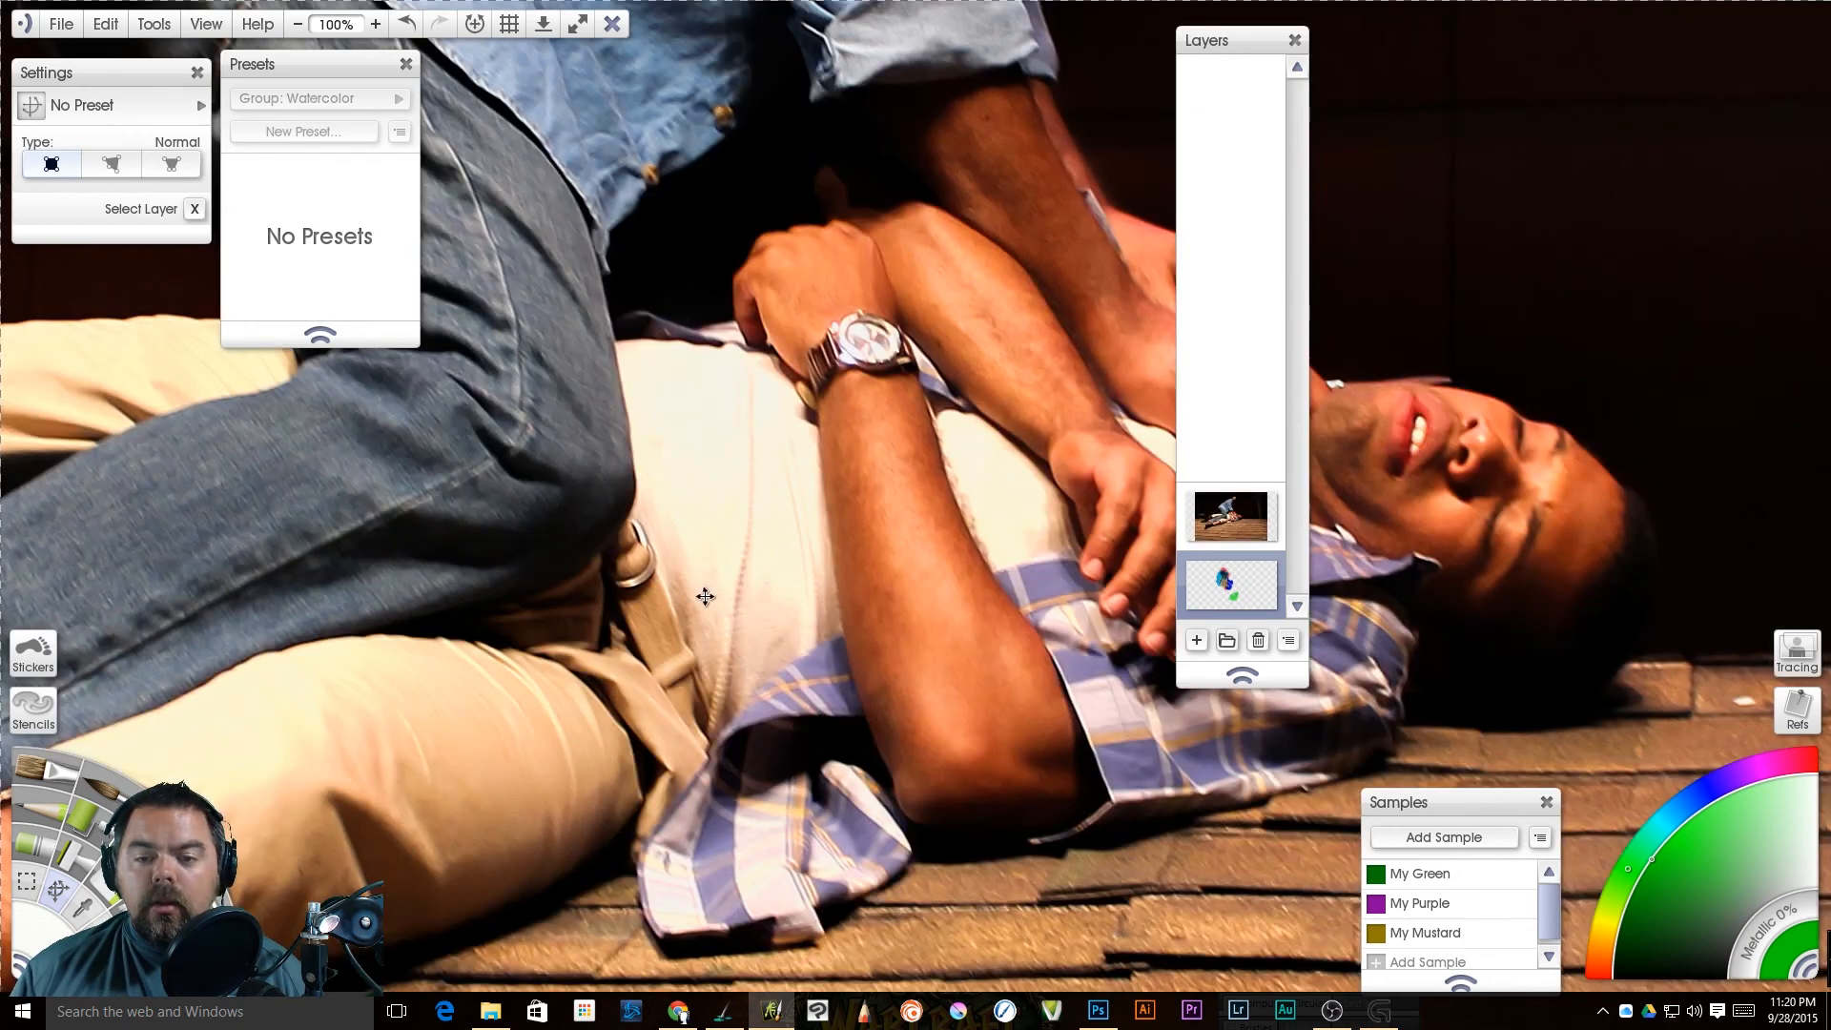
Step: Try the paint layer above the photo, return the photo layer to the top, and set its blend mode to Overlay
left_click_drag(1230, 583, 1233, 434)
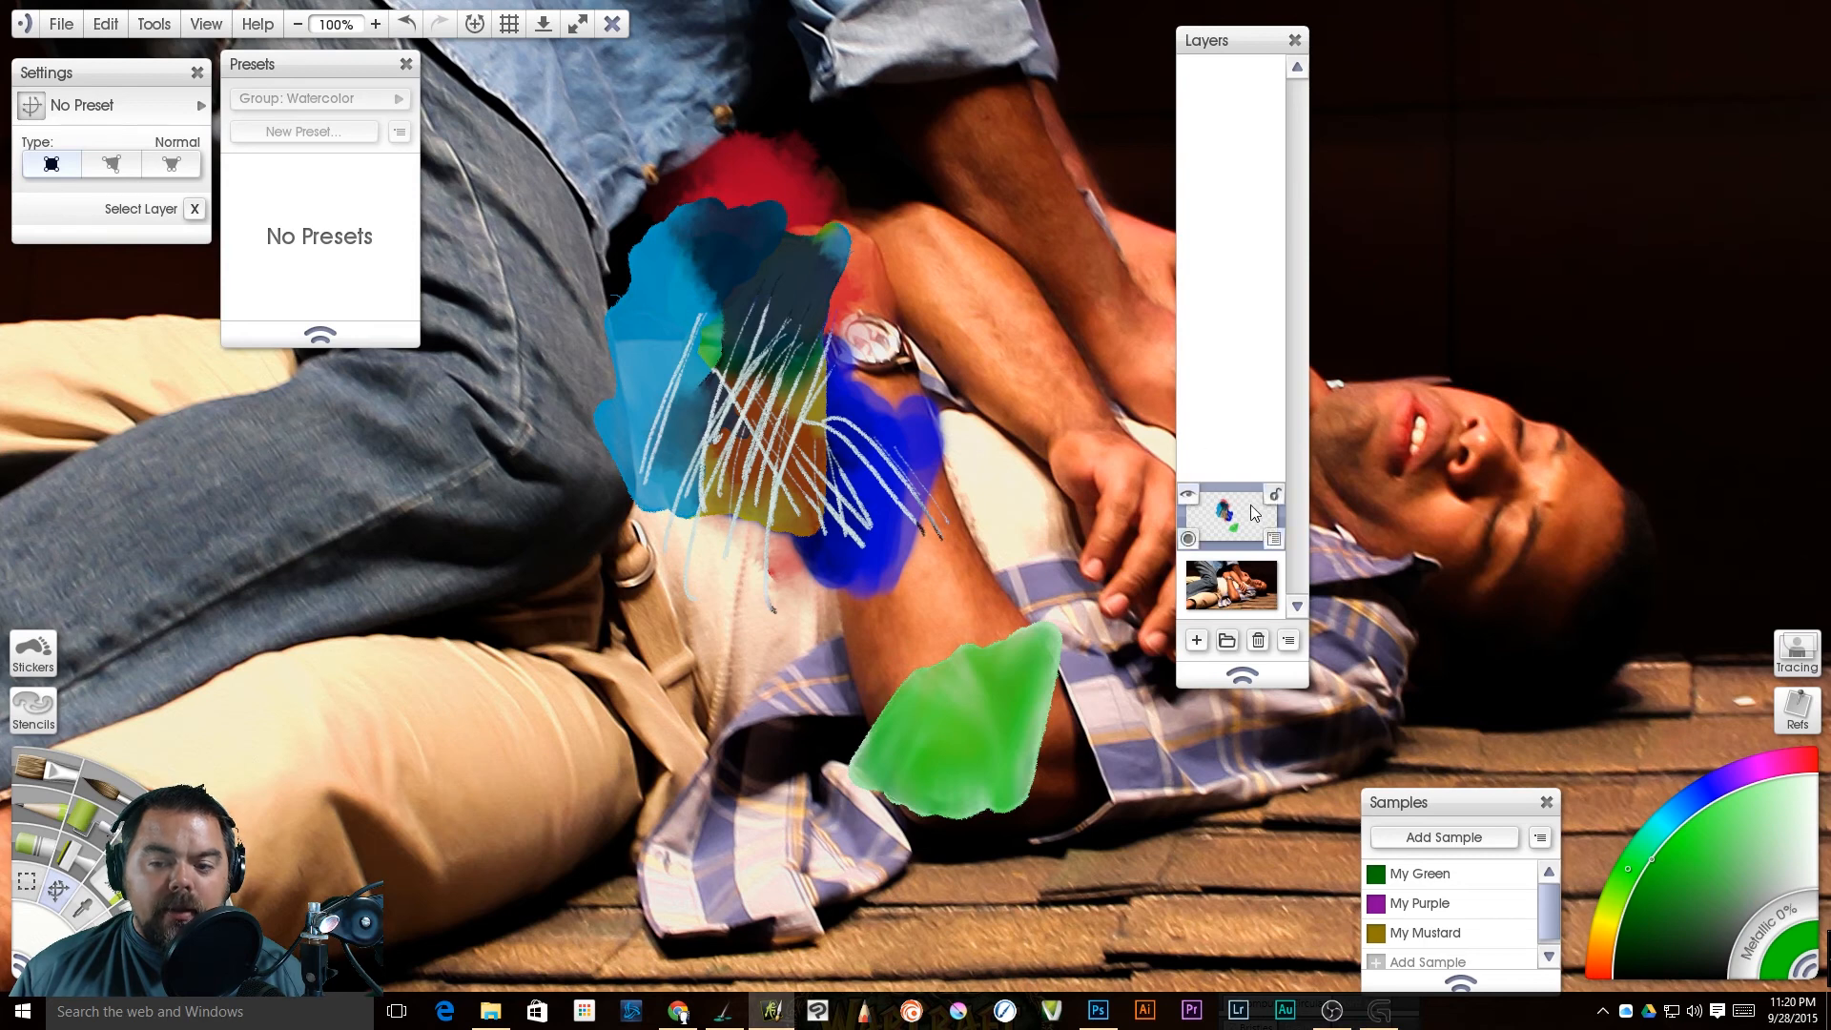
left_click_drag(1240, 583, 1233, 441)
left_click(1274, 540)
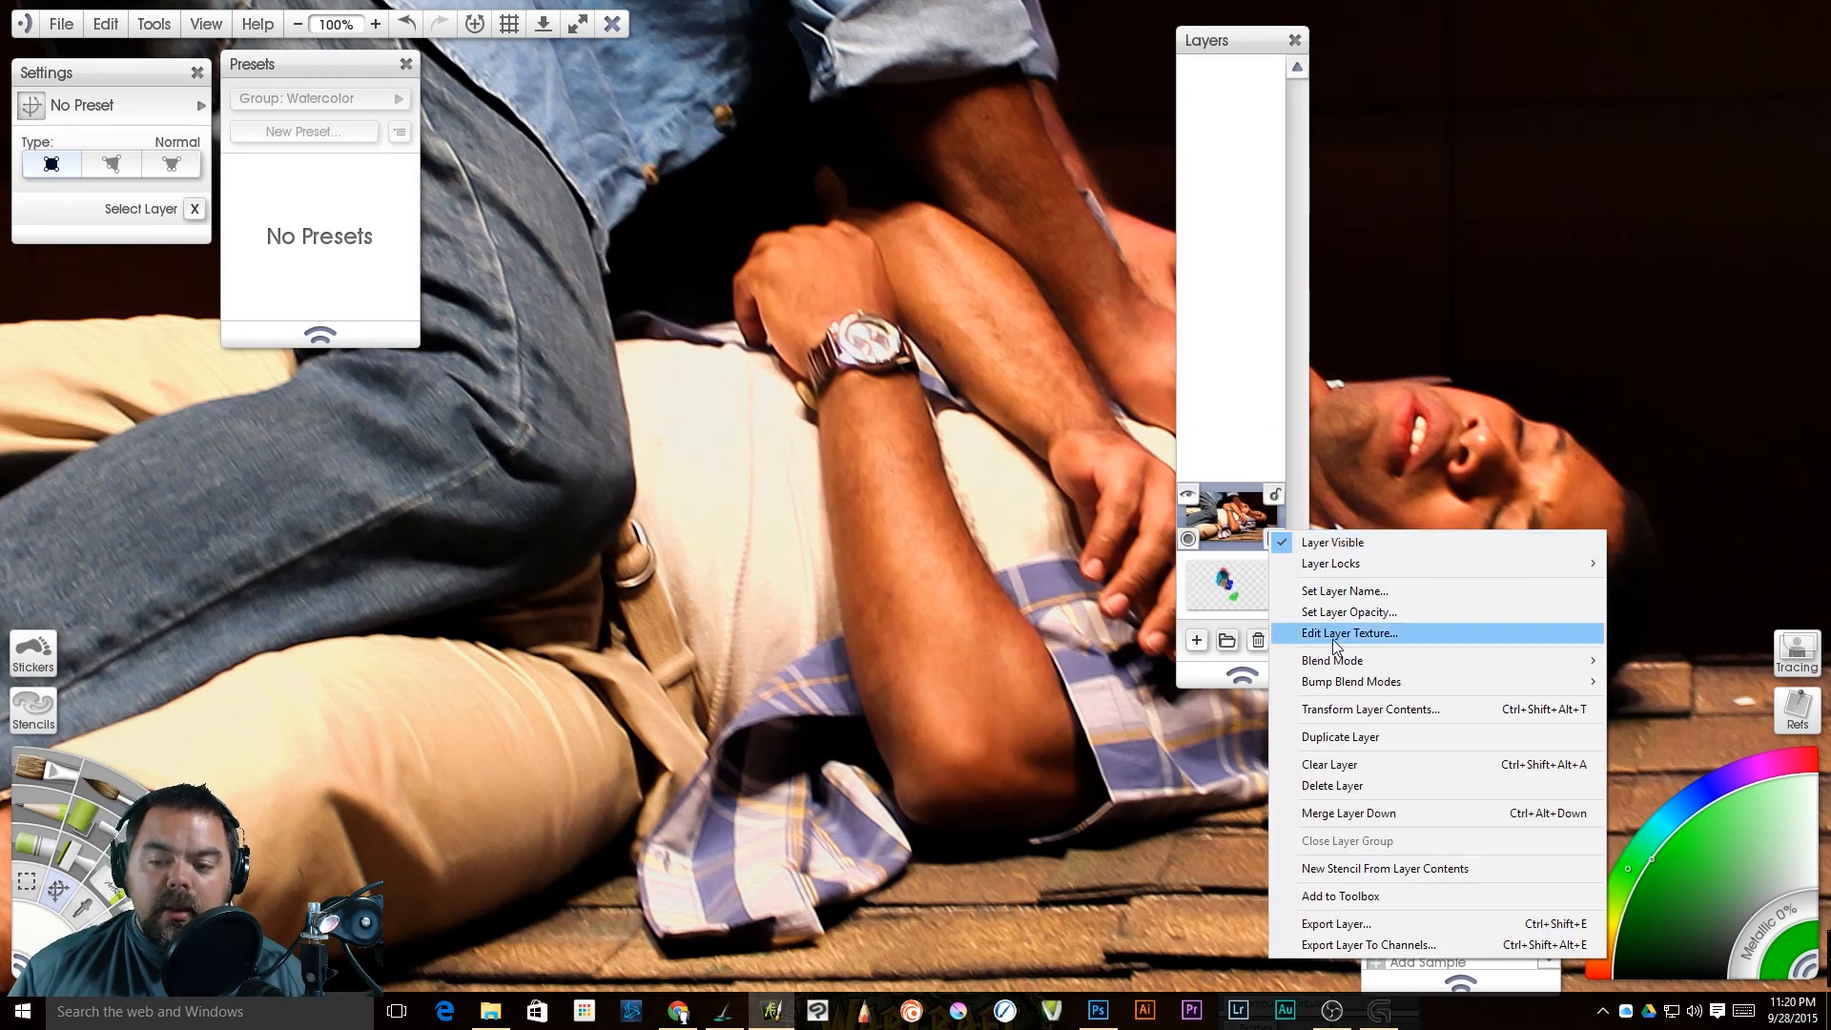
mouse_move(1333, 673)
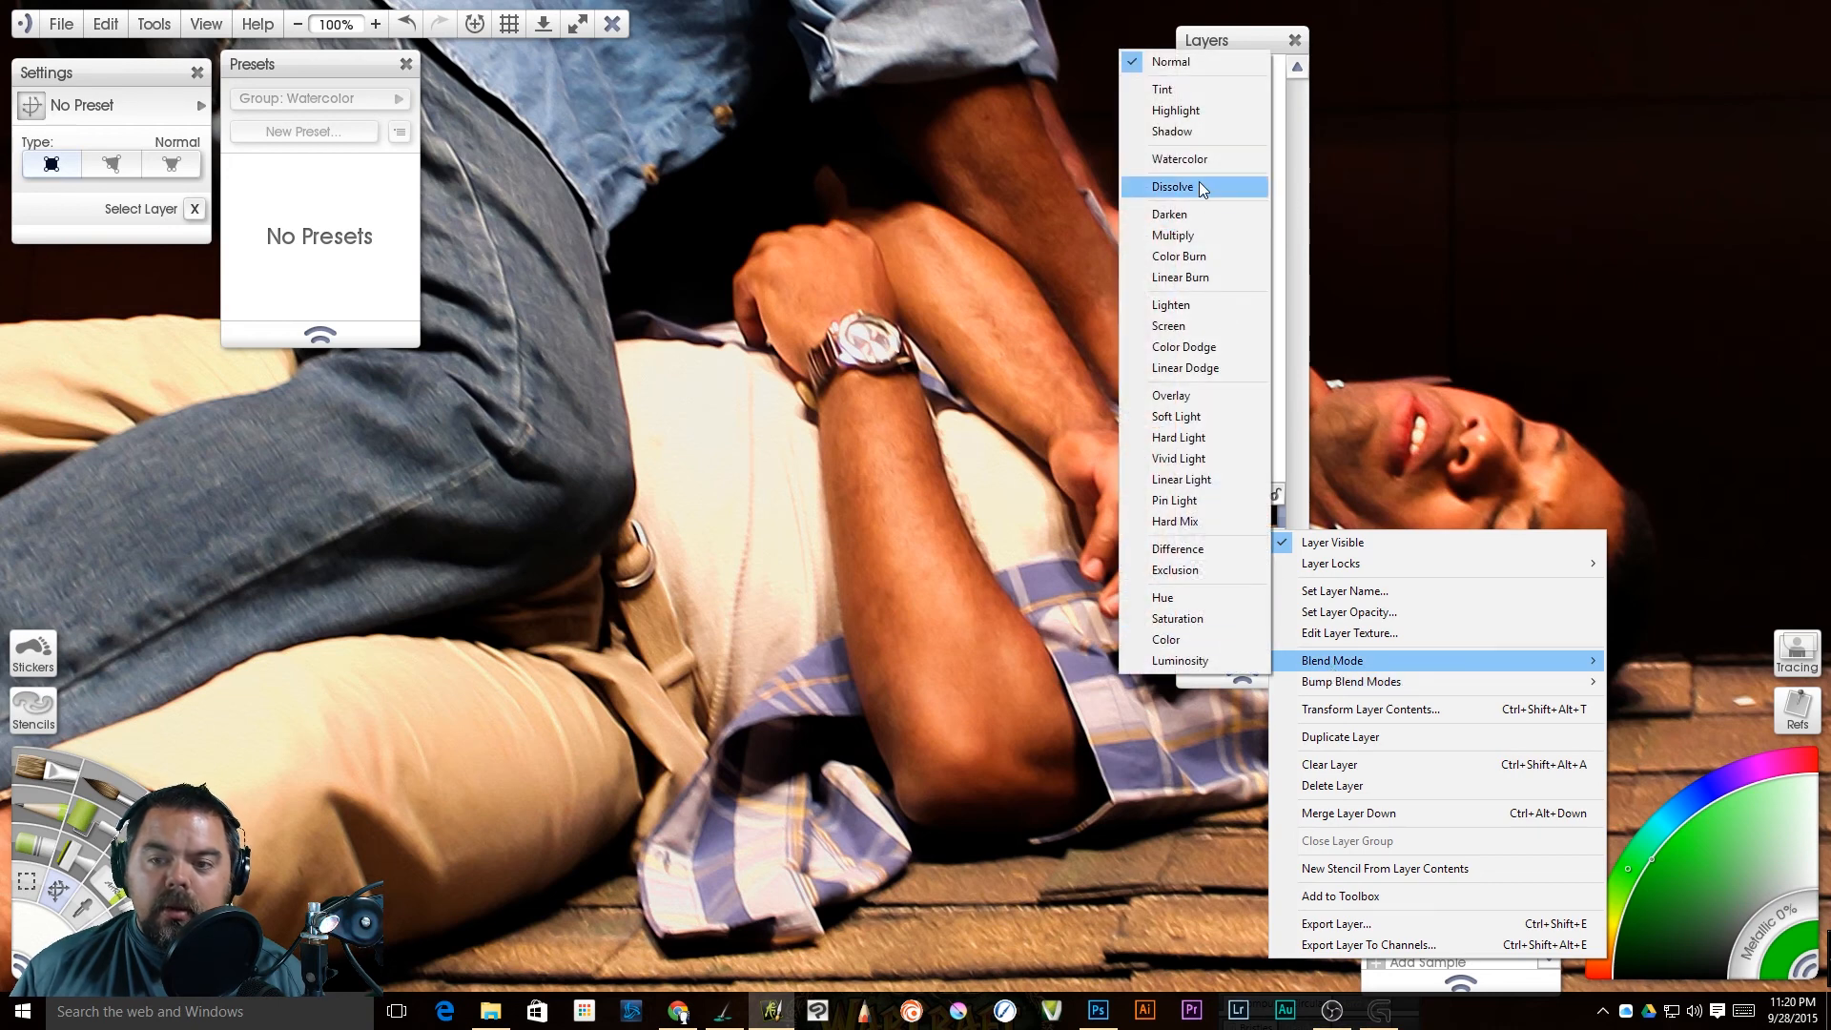
left_click(1206, 395)
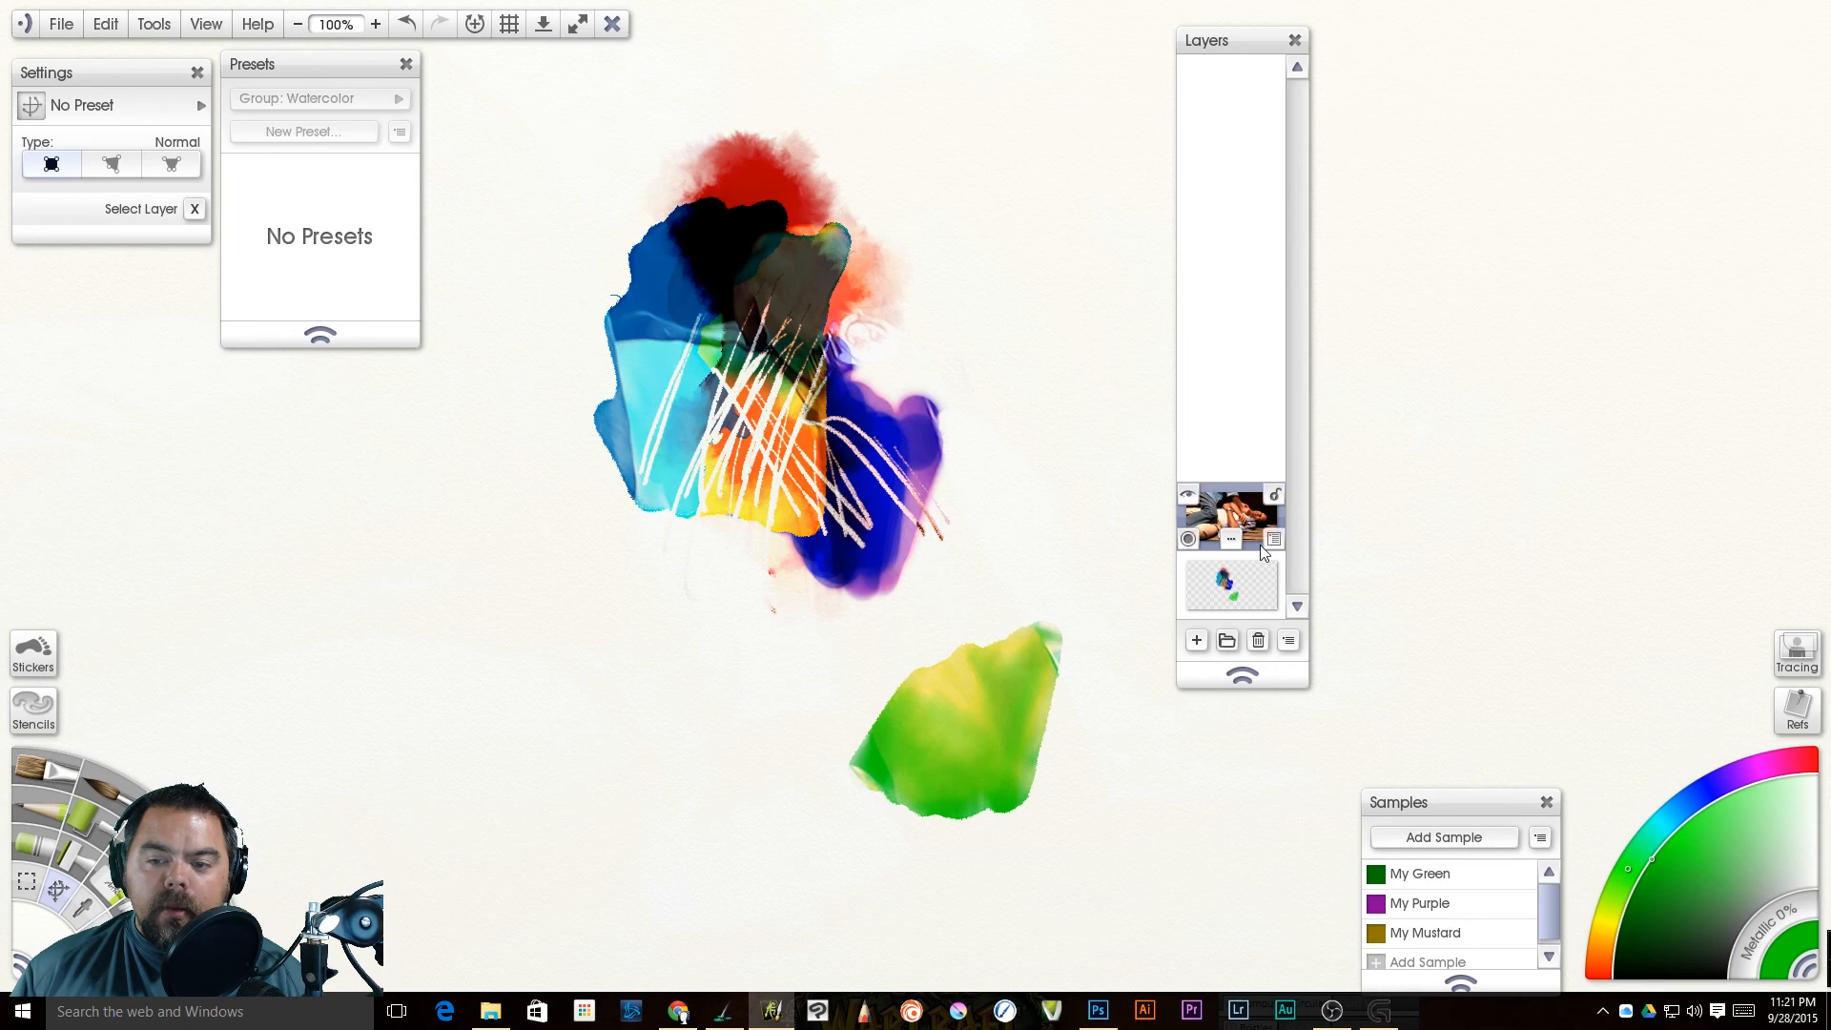
Step: Transform the Overlay photo layer, shrinking it to about a quarter of its size and positioning it over the multicoloured paint shape
scroll(755, 276, "up", 4)
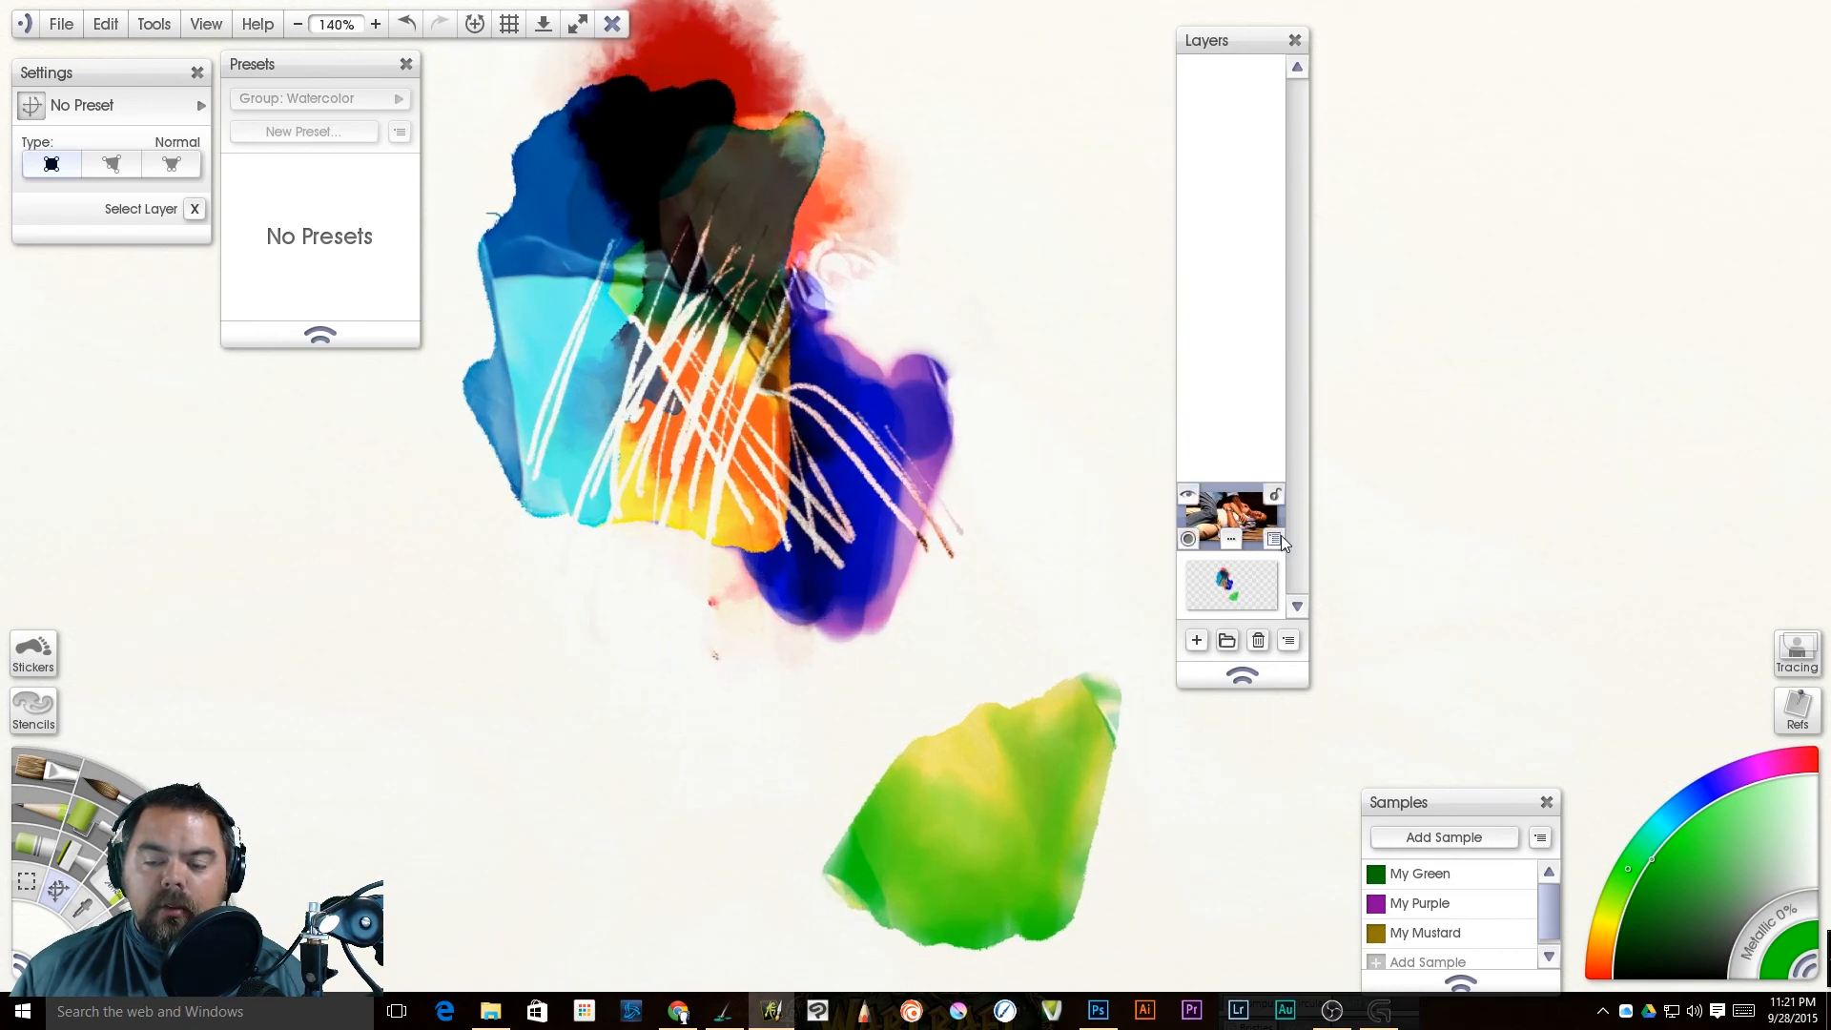
left_click(1277, 540)
left_click(1234, 518)
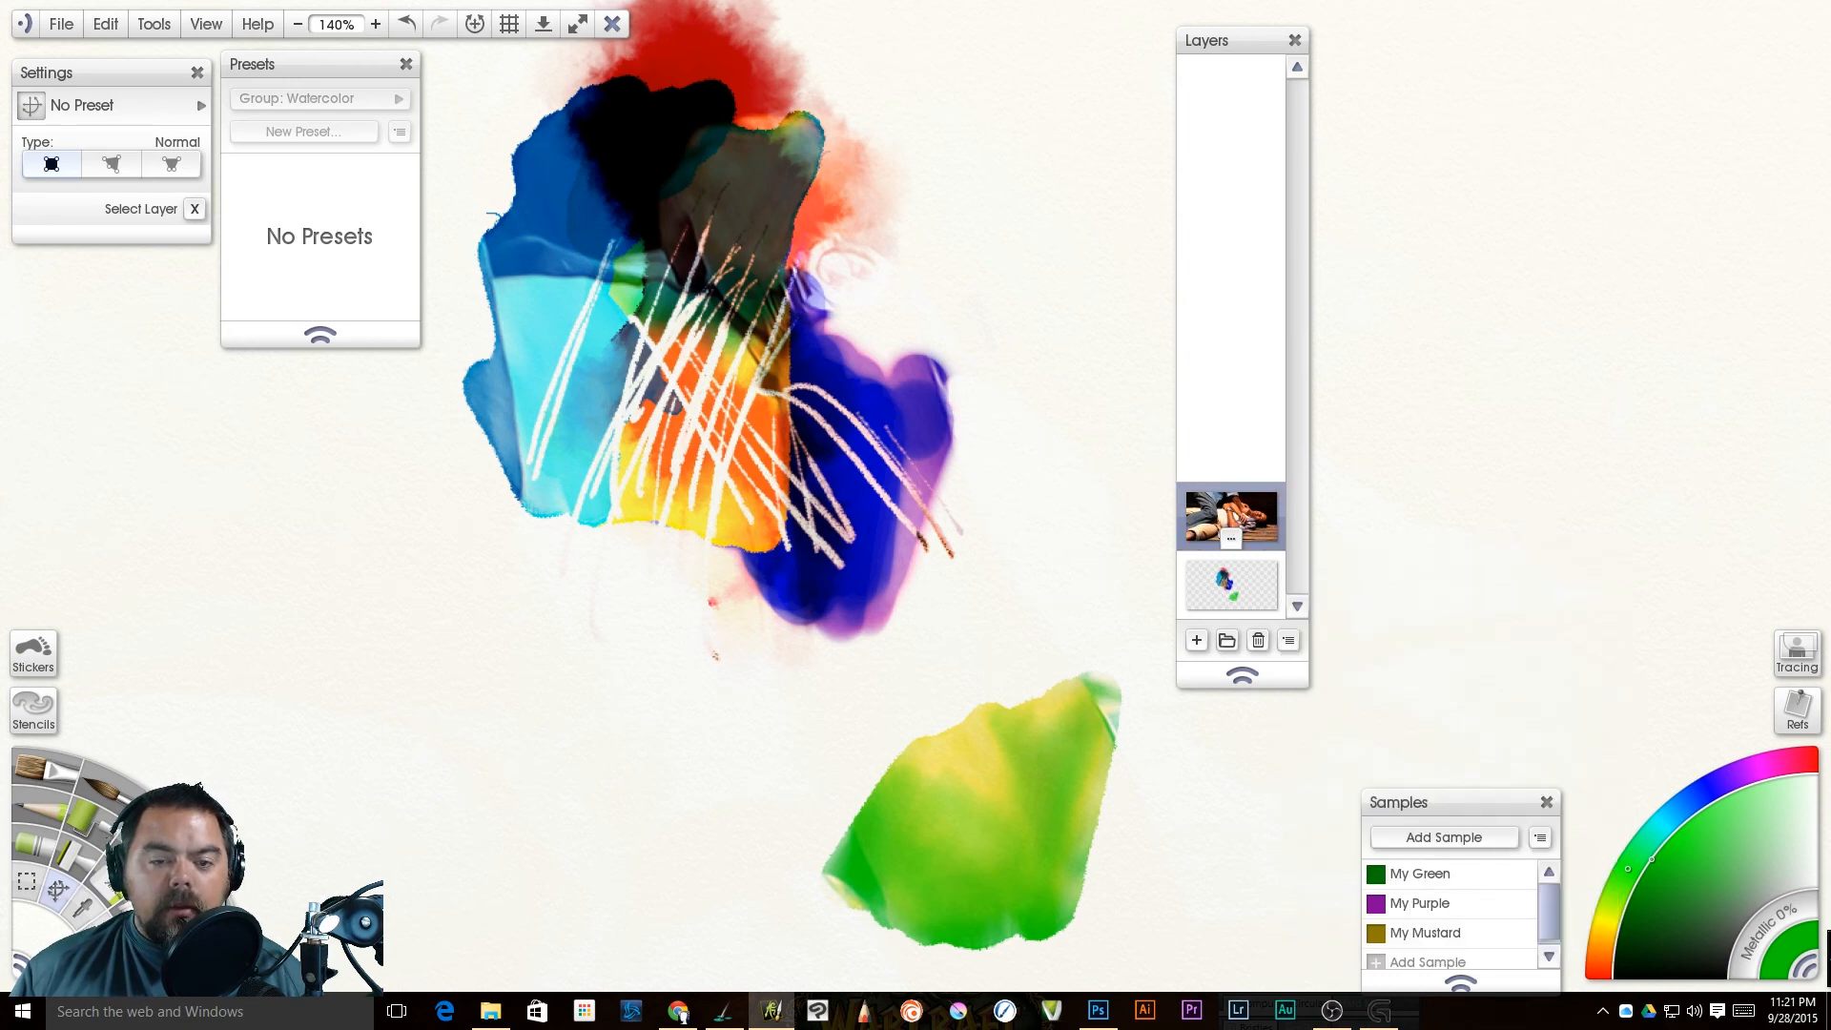
scroll(453, 684, "down", 8)
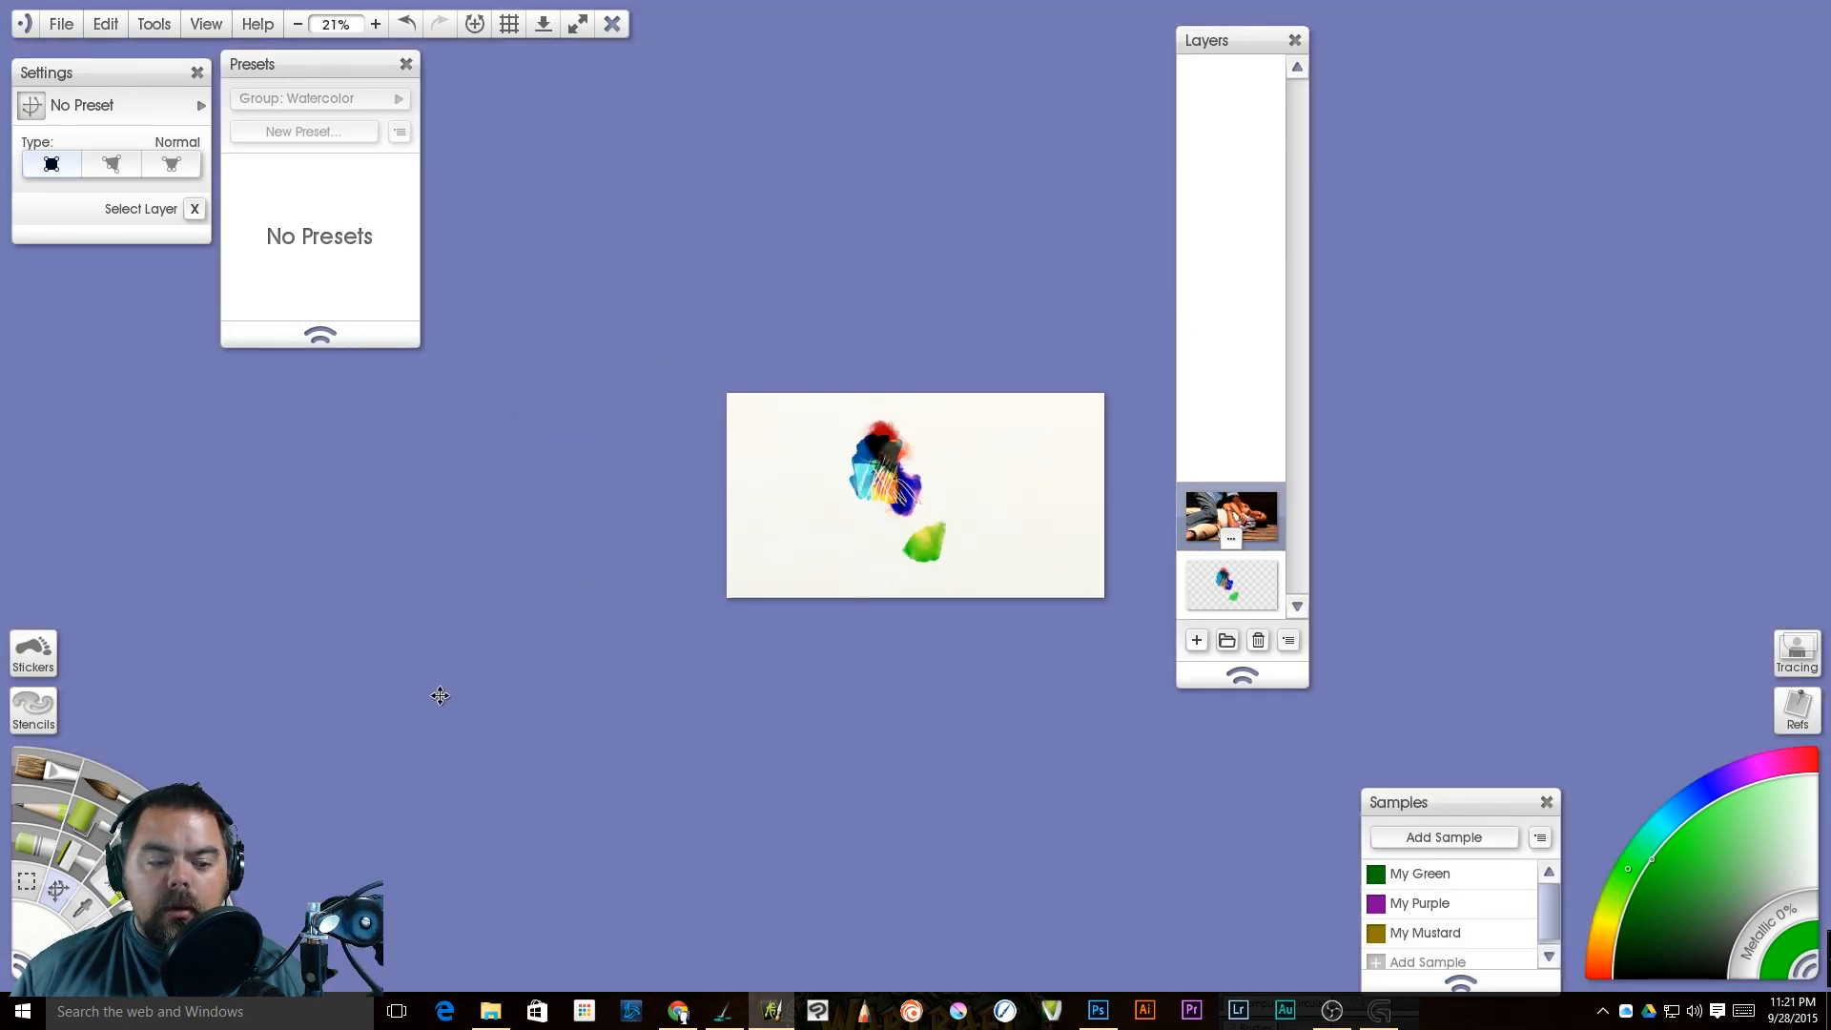
left_click(1278, 541)
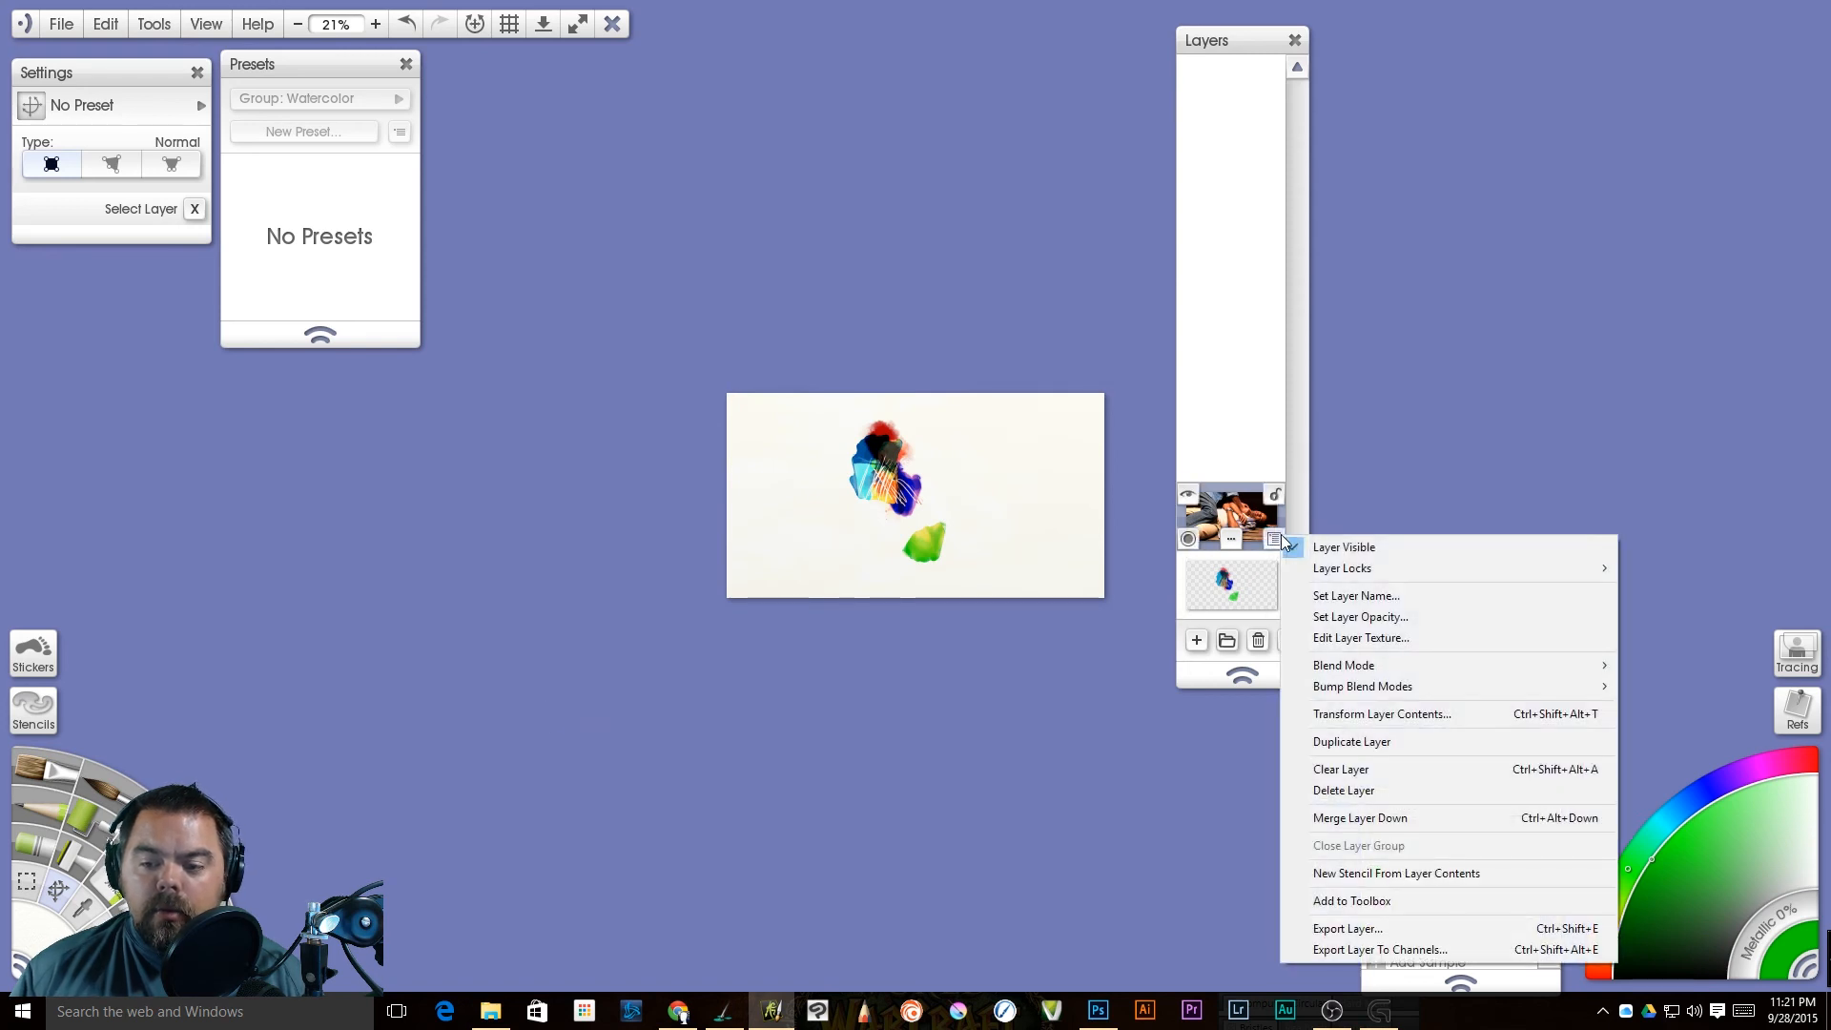
left_click(1374, 715)
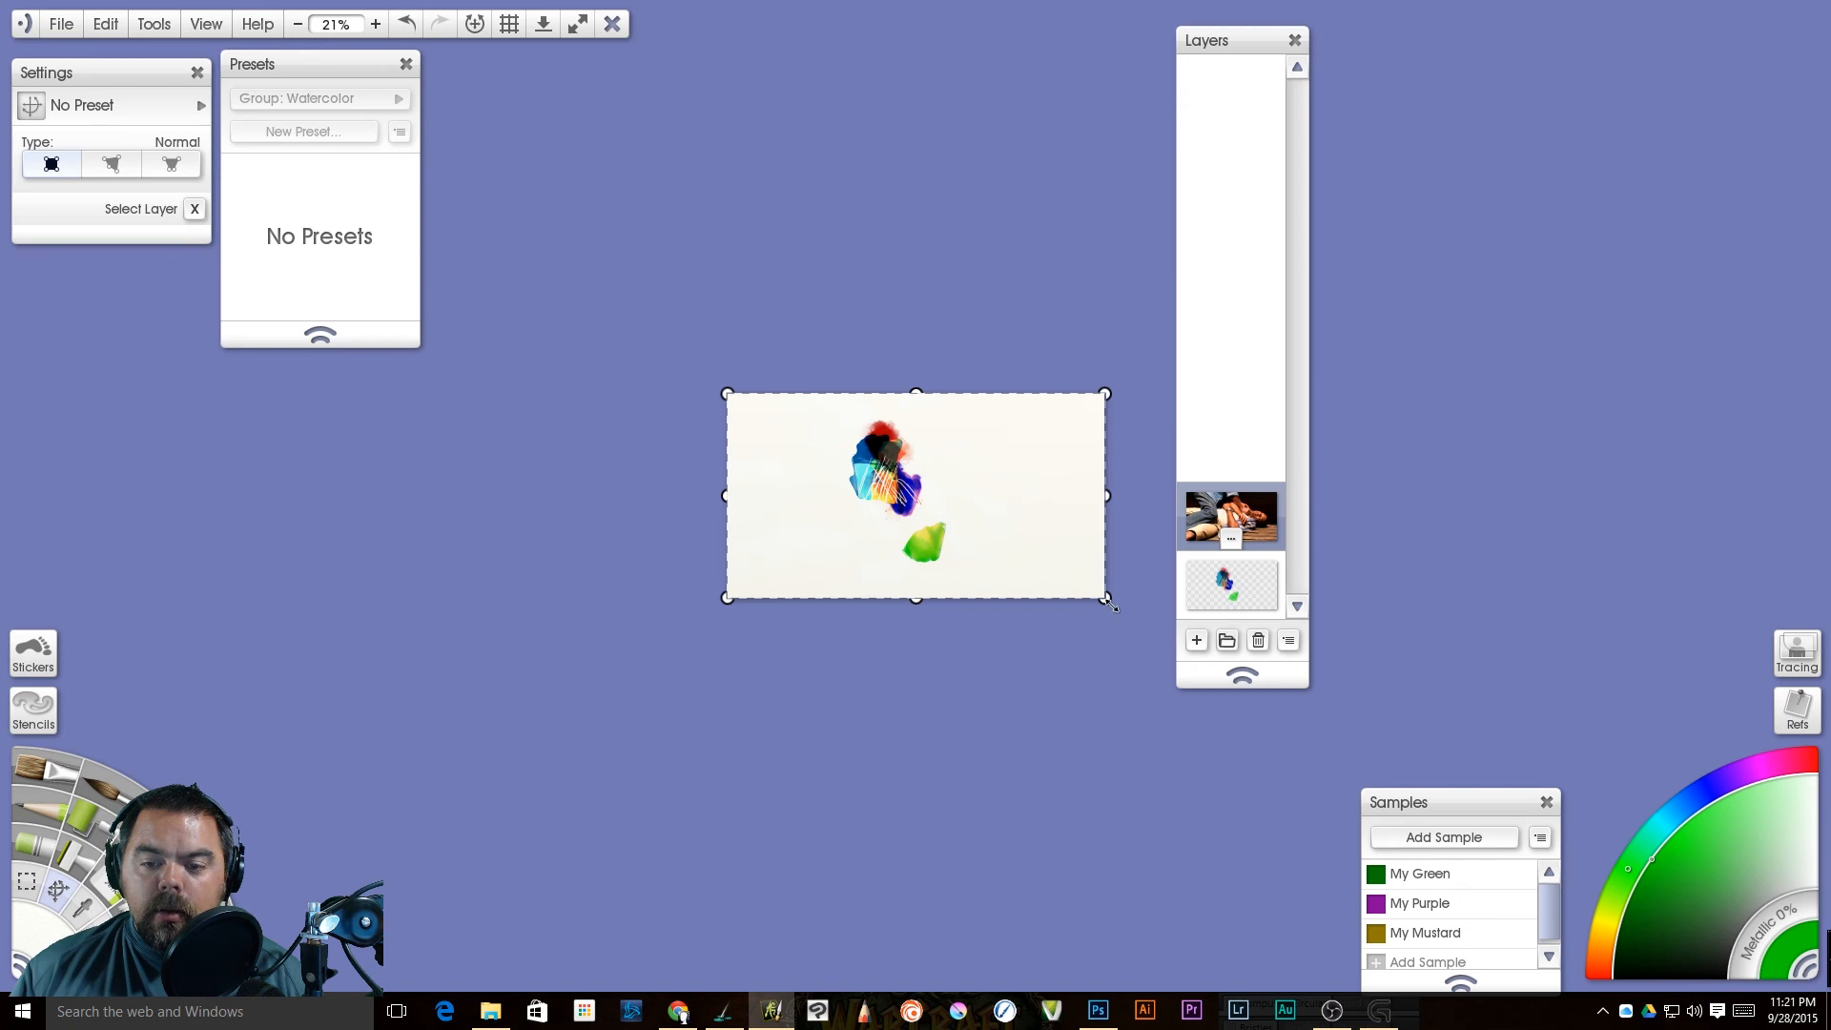
left_click_drag(1106, 599, 914, 489)
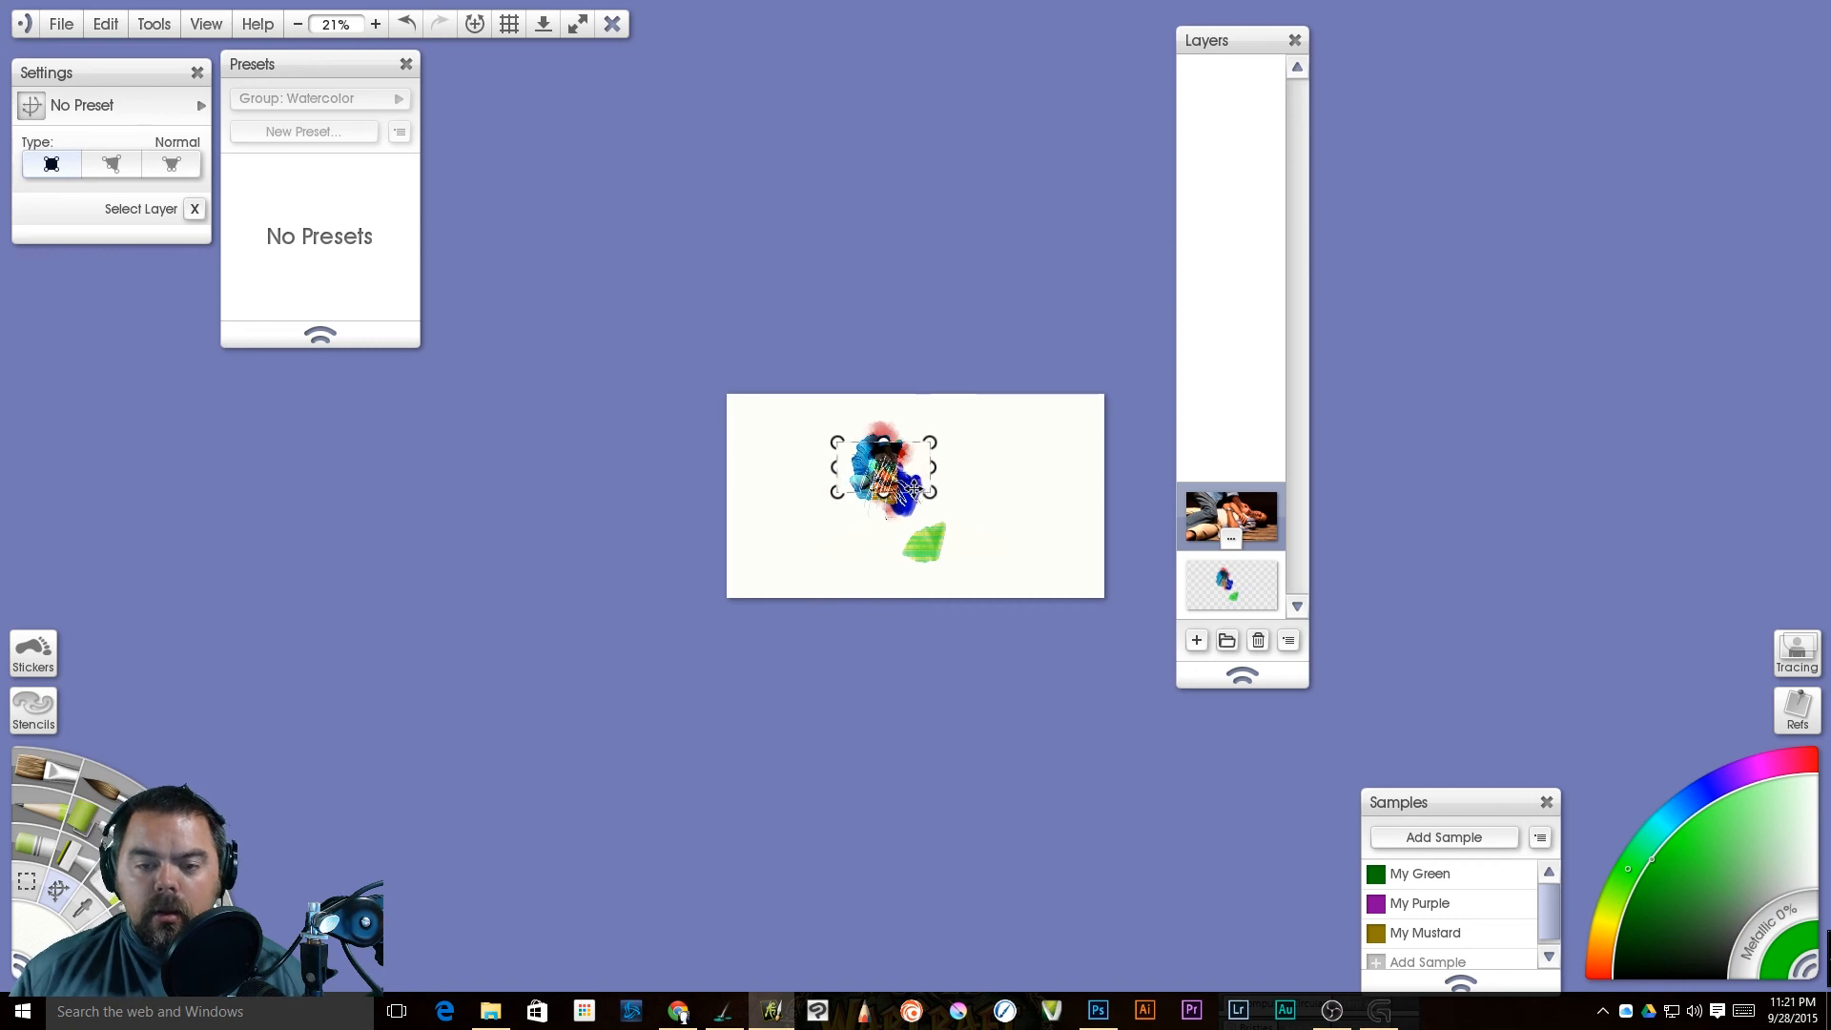
key("Return")
scroll(856, 480, "up", 1)
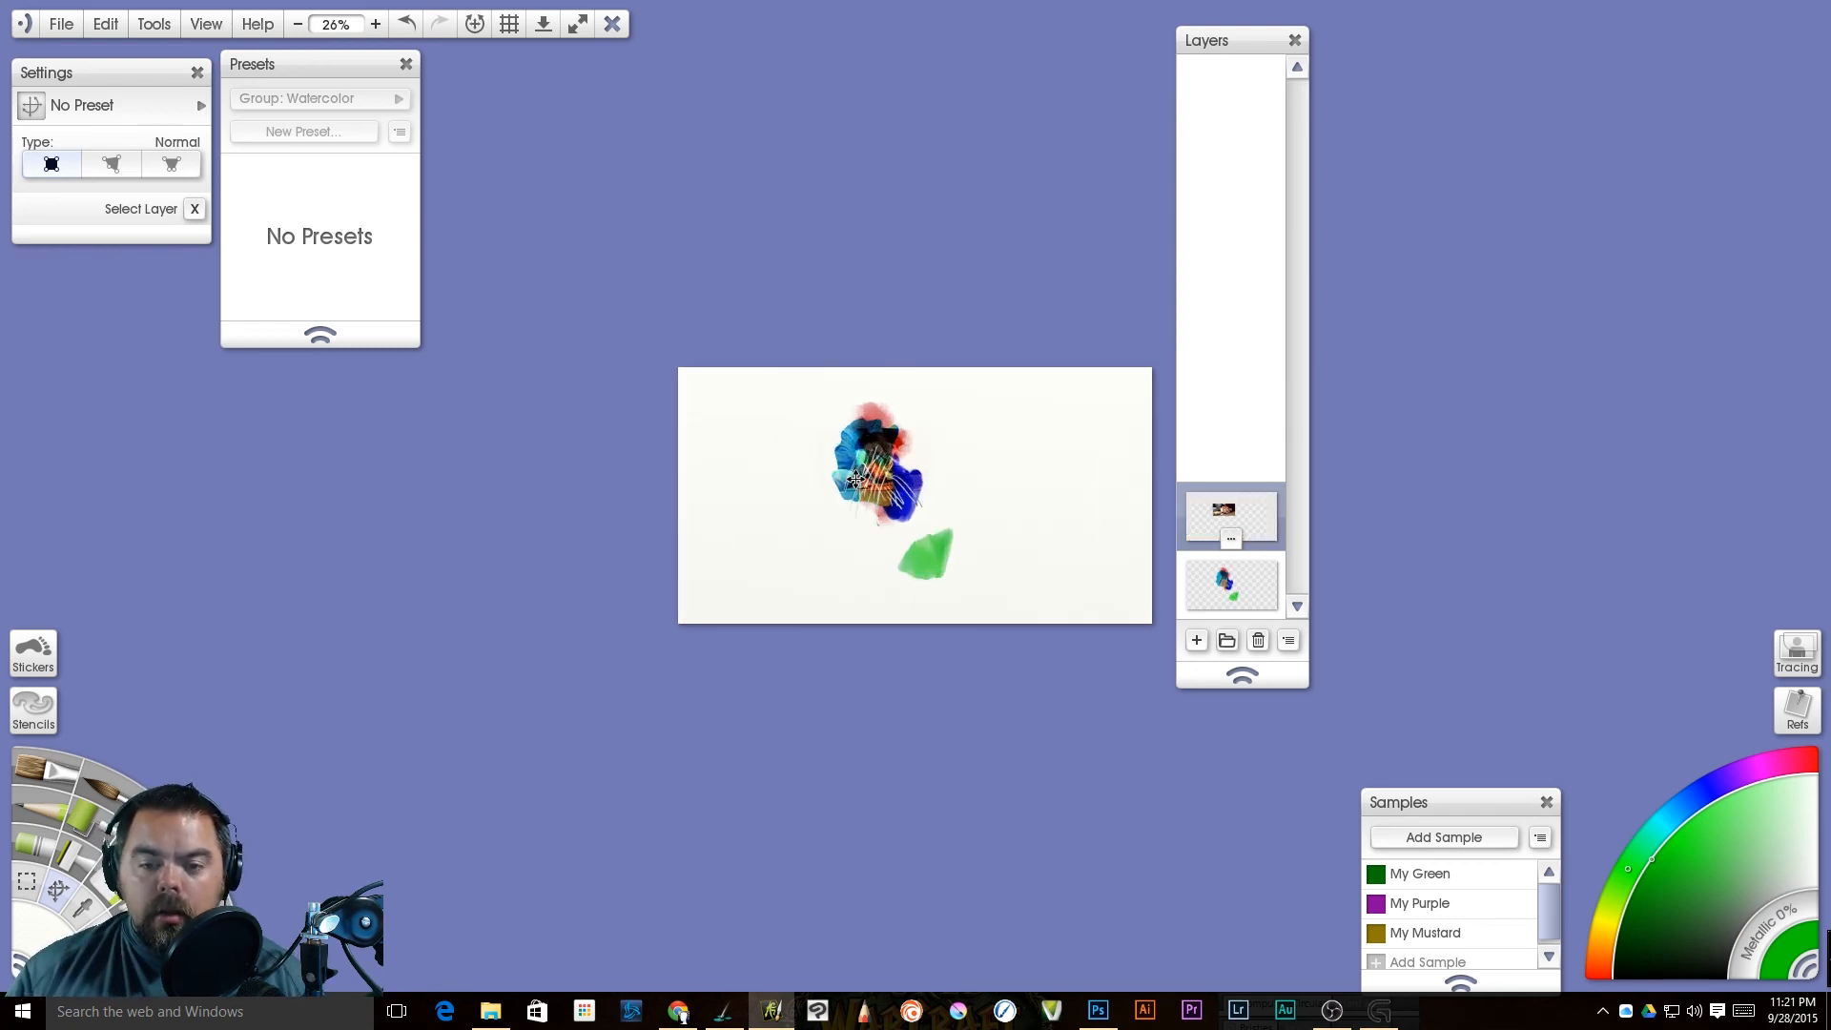
scroll(856, 480, "up", 8)
left_click_drag(637, 225, 510, 279)
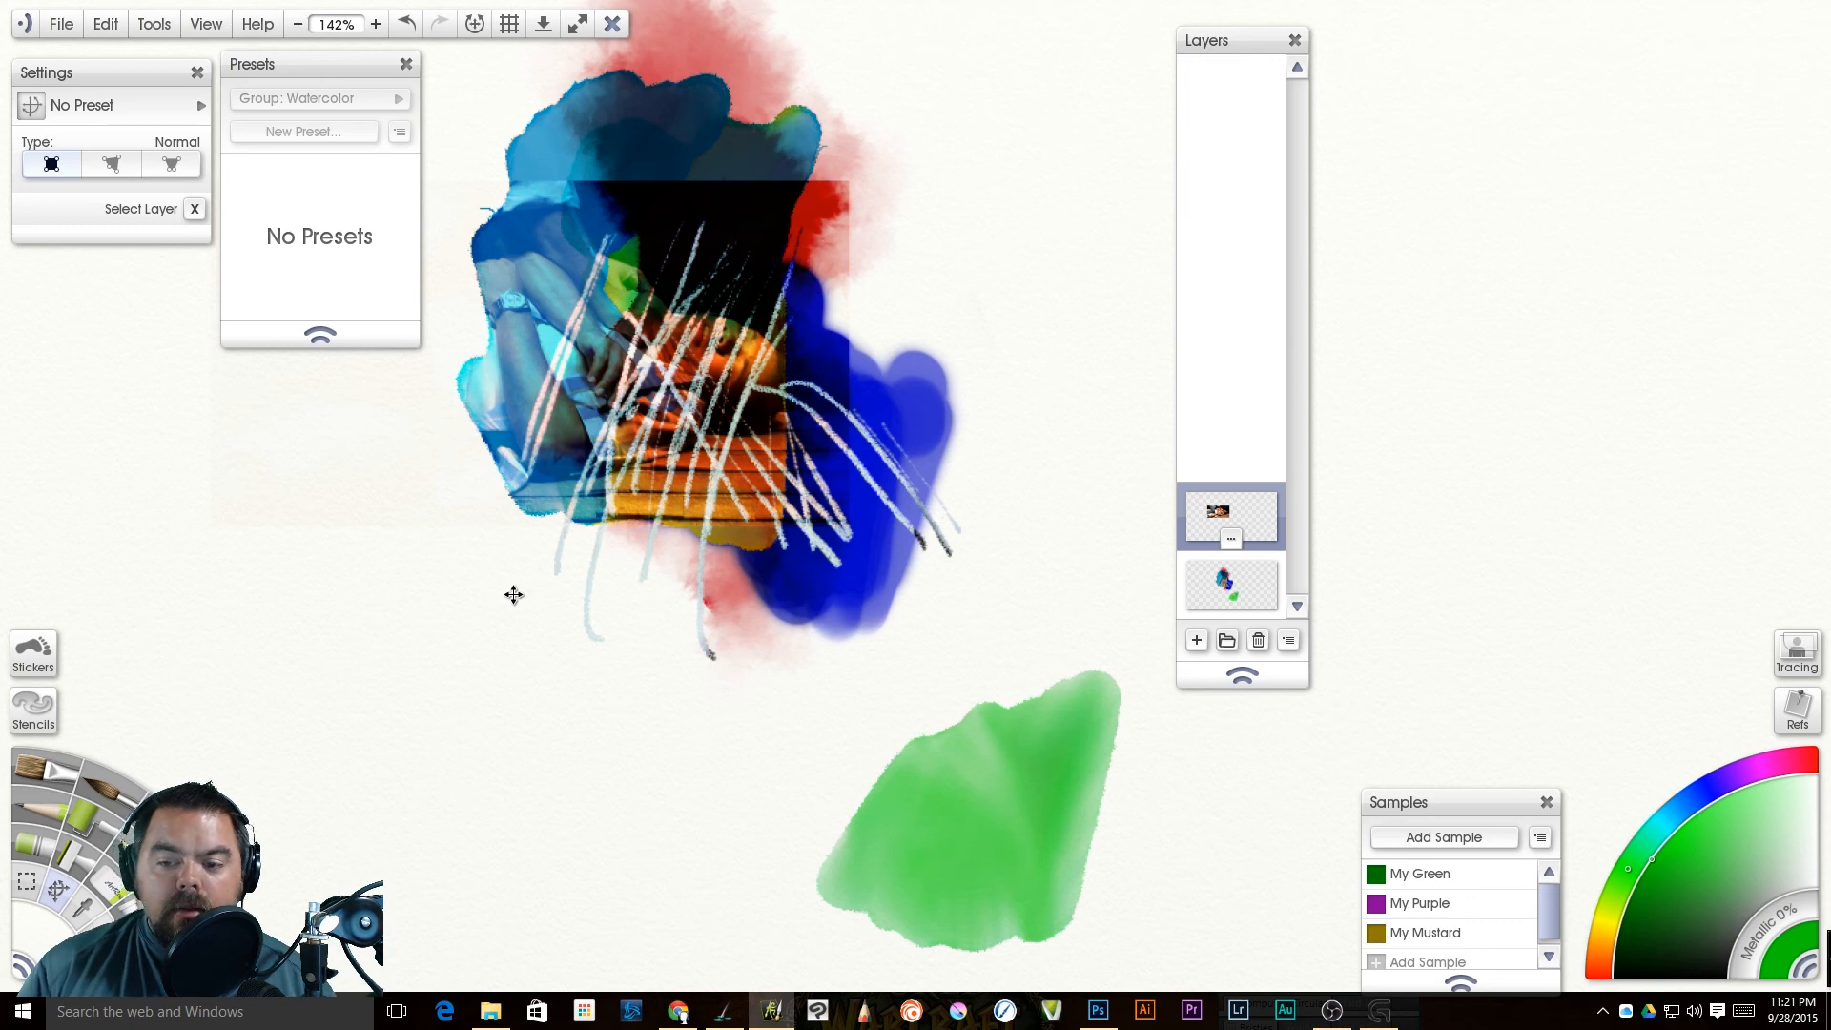
Step: Add a new layer directly beneath the photo and paint an orange watercolor patch beside the blue paint, over the photo's man and apron
left_click(1196, 640)
left_click_drag(1223, 466, 1234, 540)
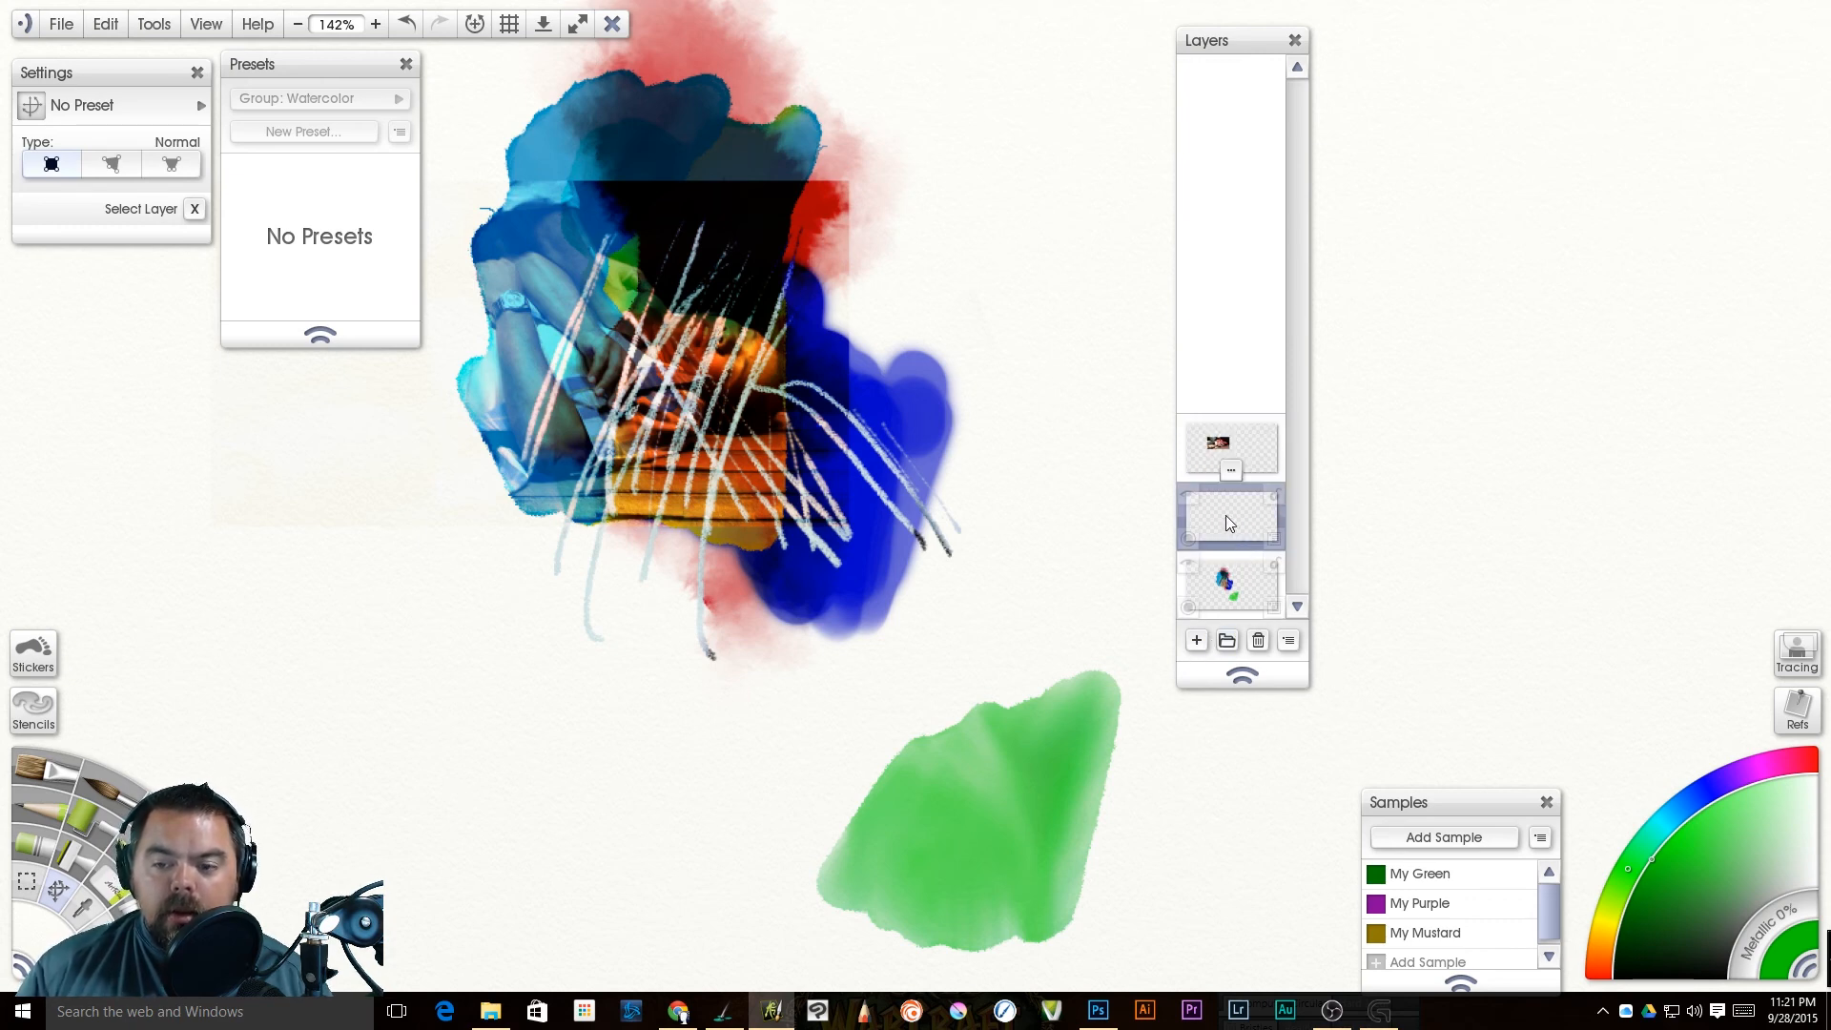
left_click_drag(1612, 903, 1602, 944)
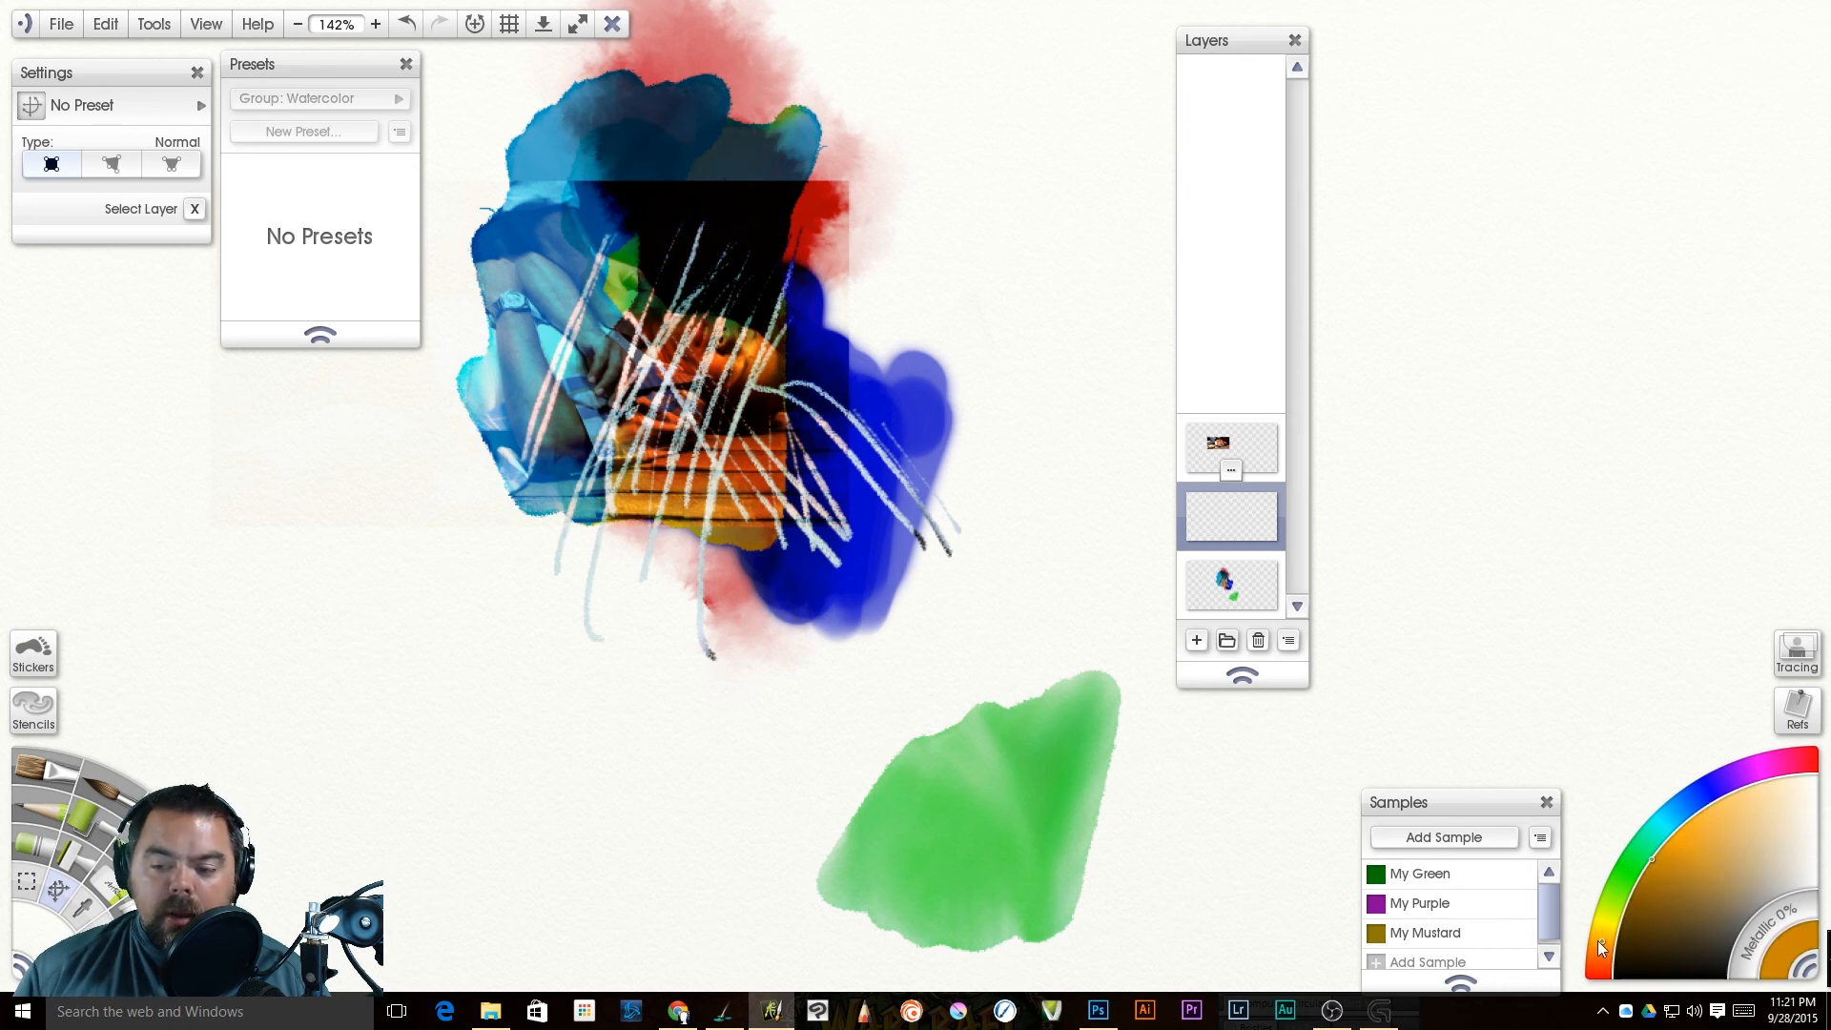
left_click(111, 788)
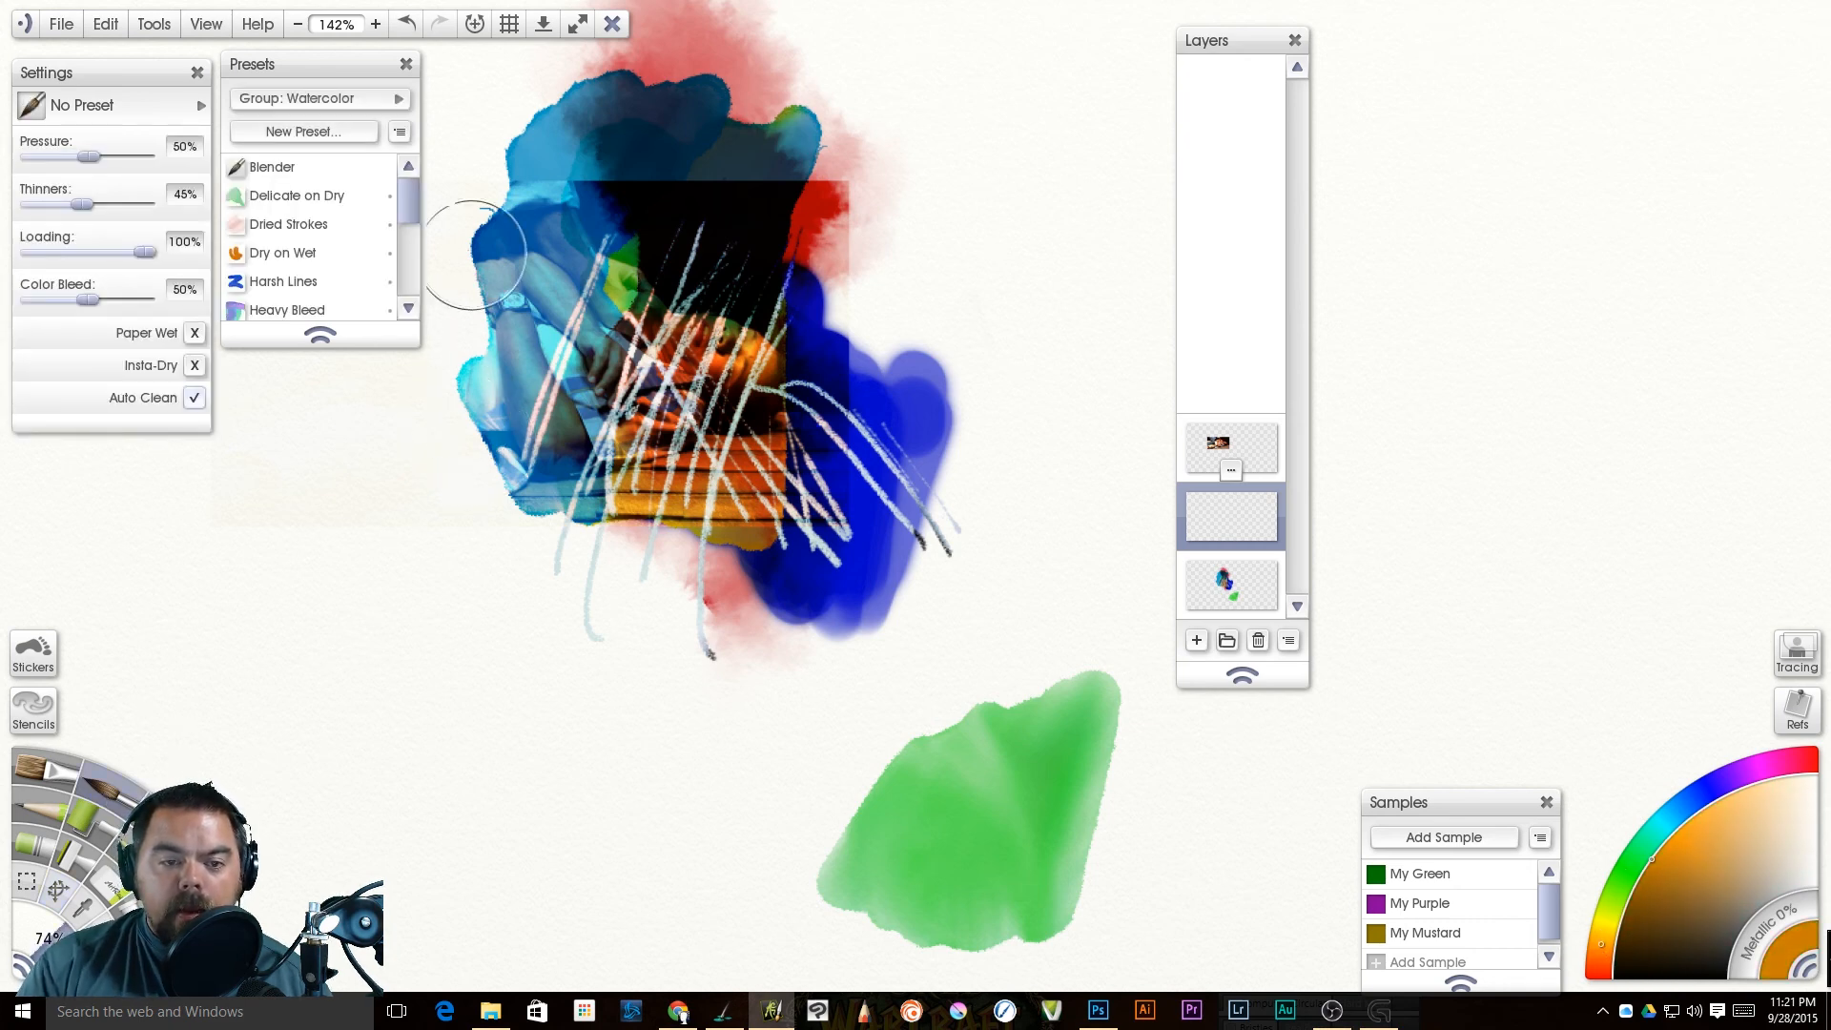
mouse_move(444, 276)
left_mouse_down()
mouse_move(491, 262)
mouse_move(460, 351)
mouse_move(474, 468)
mouse_move(522, 509)
mouse_move(491, 501)
mouse_move(482, 306)
mouse_move(474, 430)
mouse_move(426, 465)
mouse_move(428, 419)
mouse_move(417, 471)
left_mouse_up()
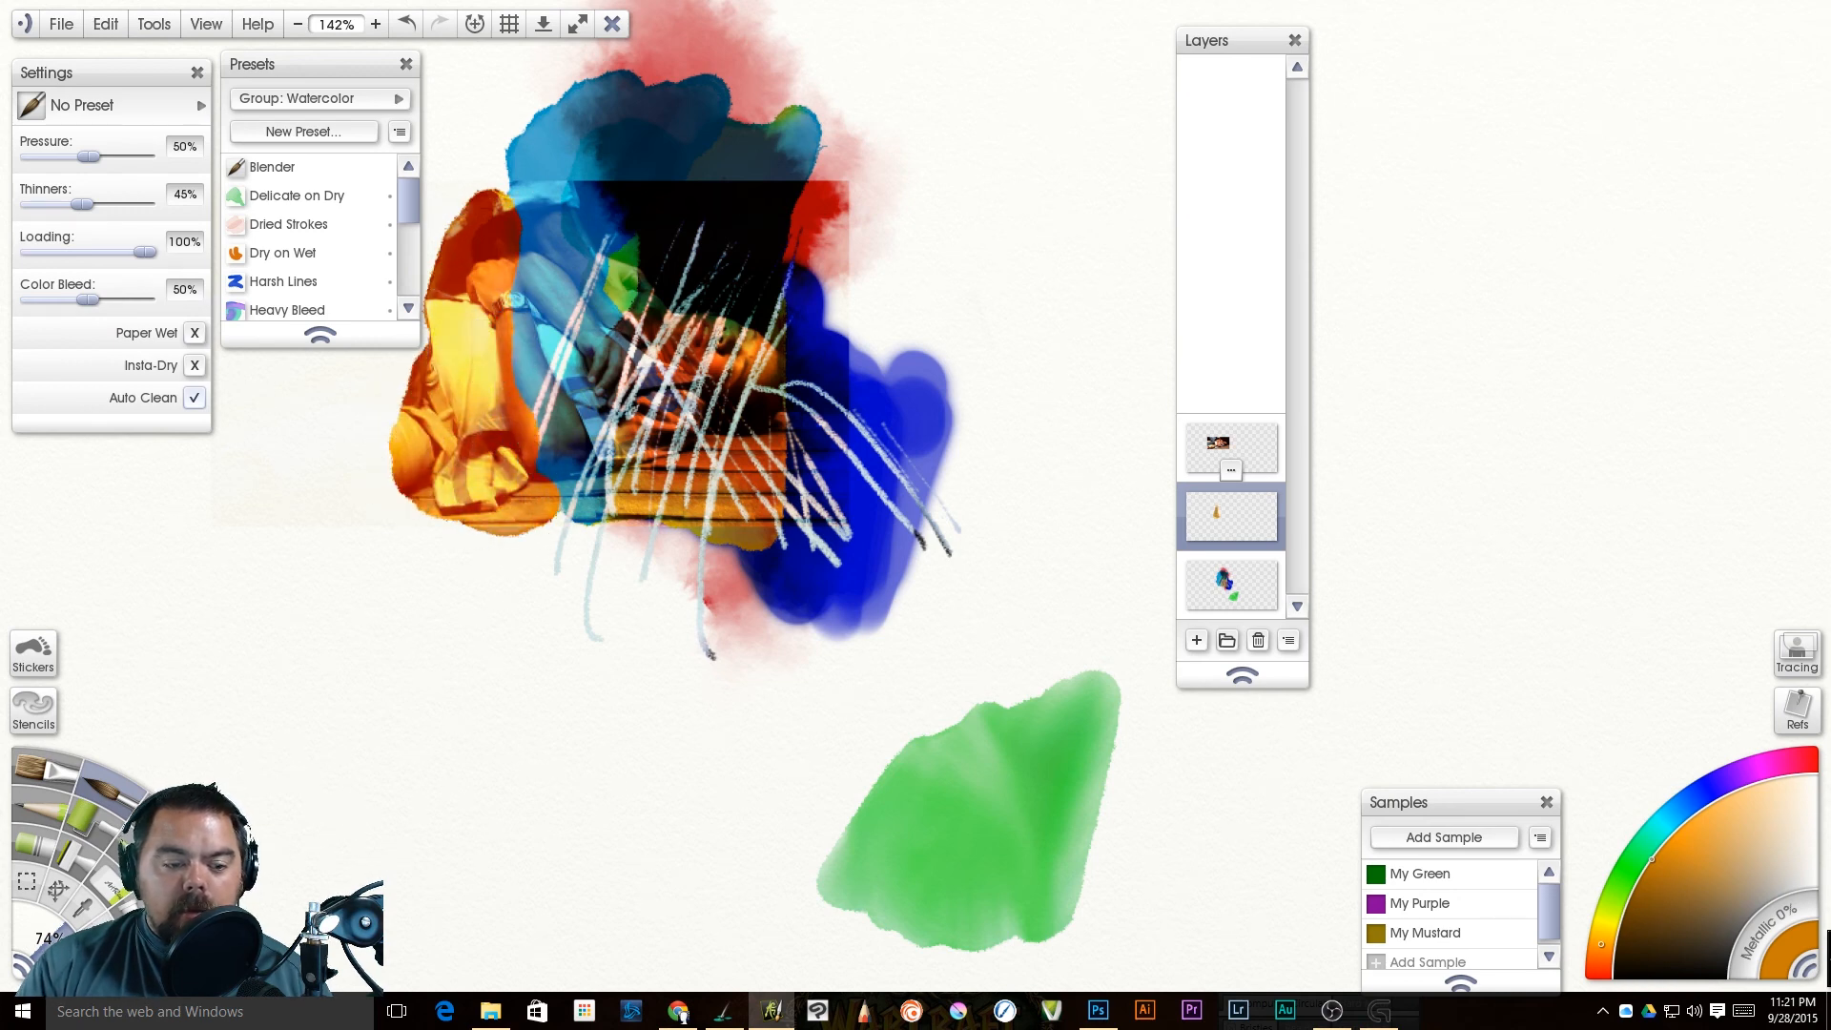
Step: Smear the orange patch outward with the knife's Hard Wet Blender preset to soften its edges into the paper
left_click(160, 830)
mouse_move(527, 283)
left_mouse_down()
mouse_move(505, 222)
mouse_move(525, 443)
left_mouse_up()
mouse_move(515, 392)
left_mouse_down()
mouse_move(536, 410)
mouse_move(523, 510)
mouse_move(458, 518)
mouse_move(406, 446)
mouse_move(458, 229)
left_mouse_up()
mouse_move(458, 229)
left_mouse_down()
mouse_move(430, 312)
mouse_move(458, 205)
mouse_move(505, 200)
mouse_move(435, 248)
mouse_move(349, 419)
left_mouse_up()
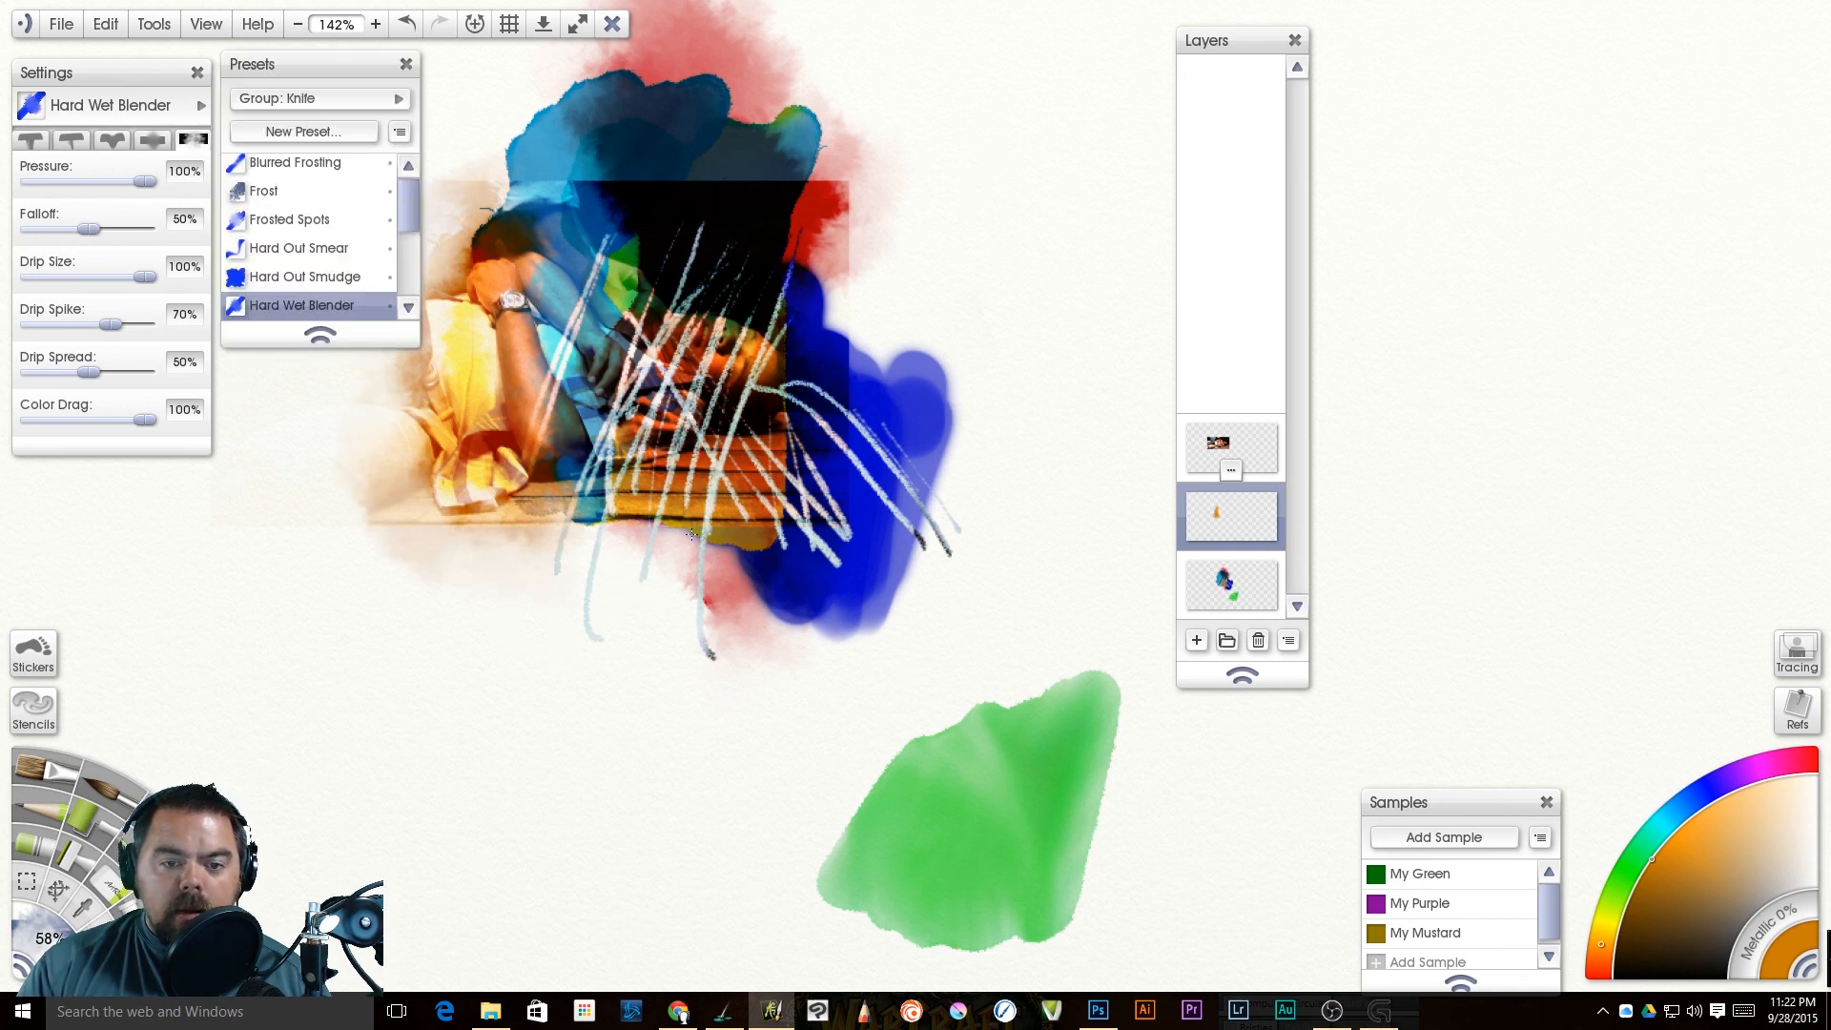
Step: Blend the lower and upper-right paint edges on the bottom layer, and smudge the photo layer's lower and left borders with the Hard Wet Blender
left_click(1231, 585)
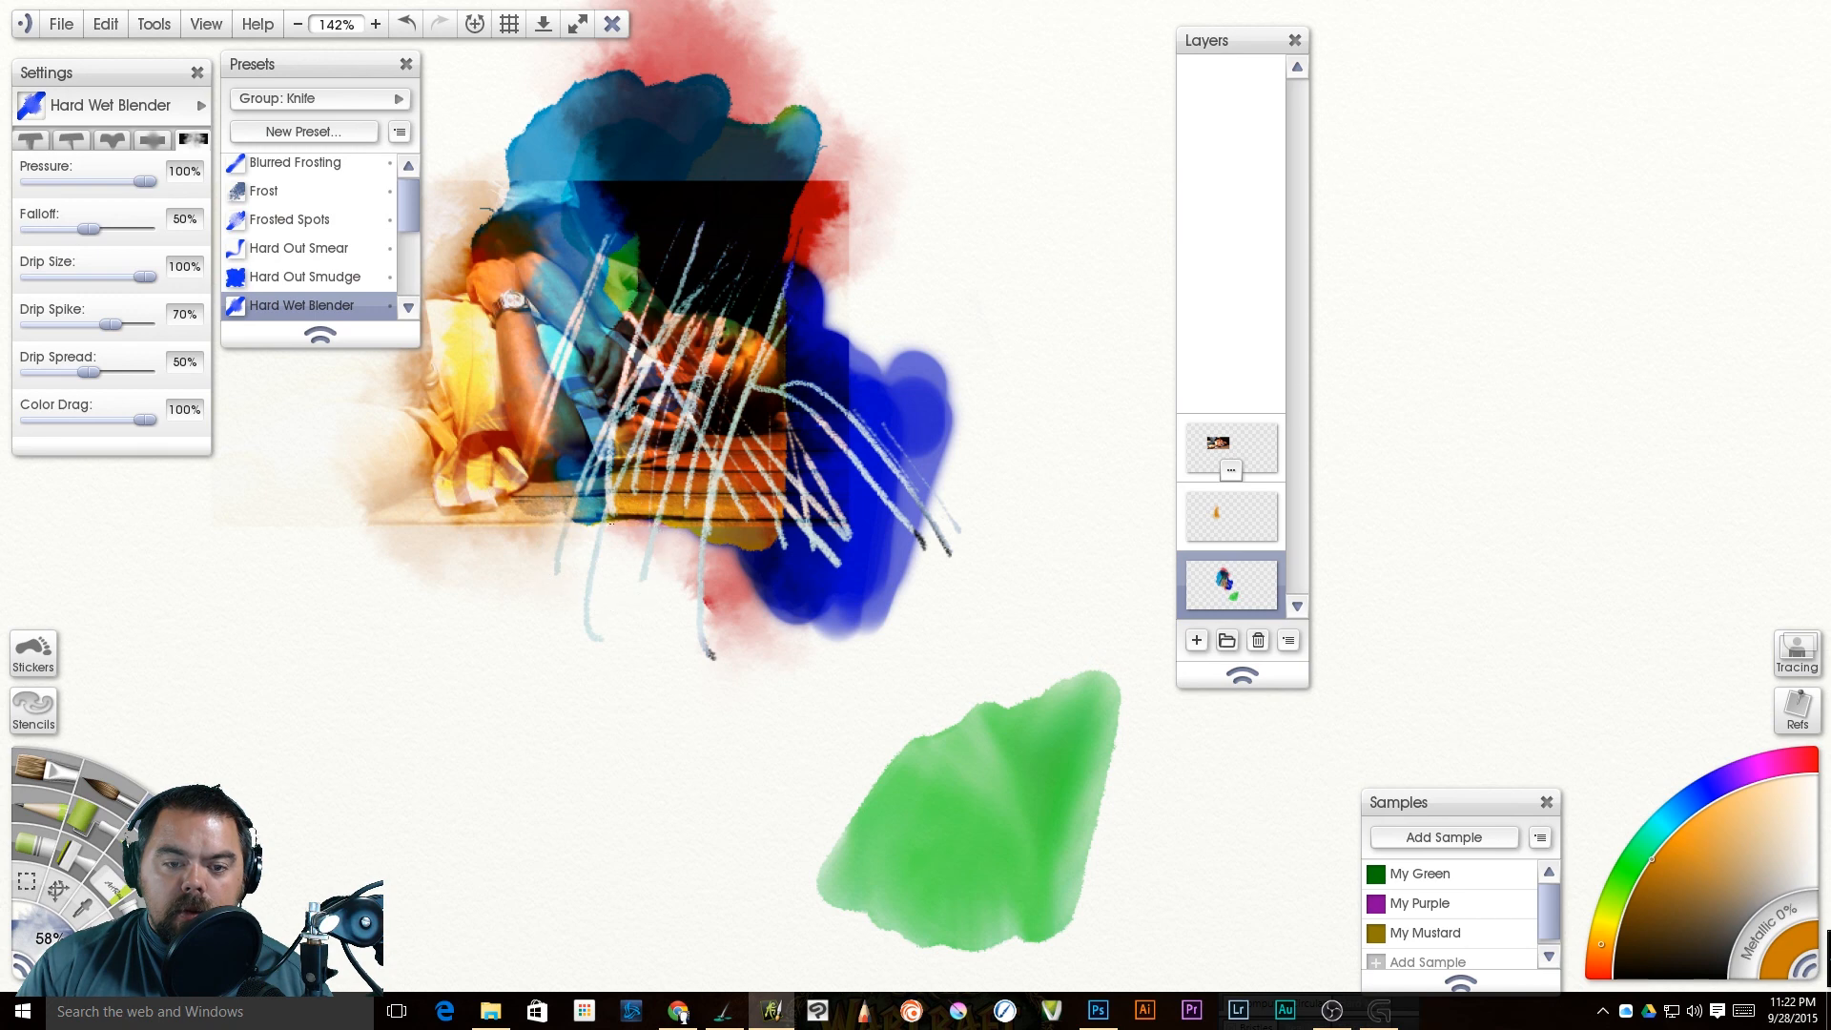
mouse_move(613, 520)
left_mouse_down()
mouse_move(714, 534)
mouse_move(731, 588)
left_mouse_up()
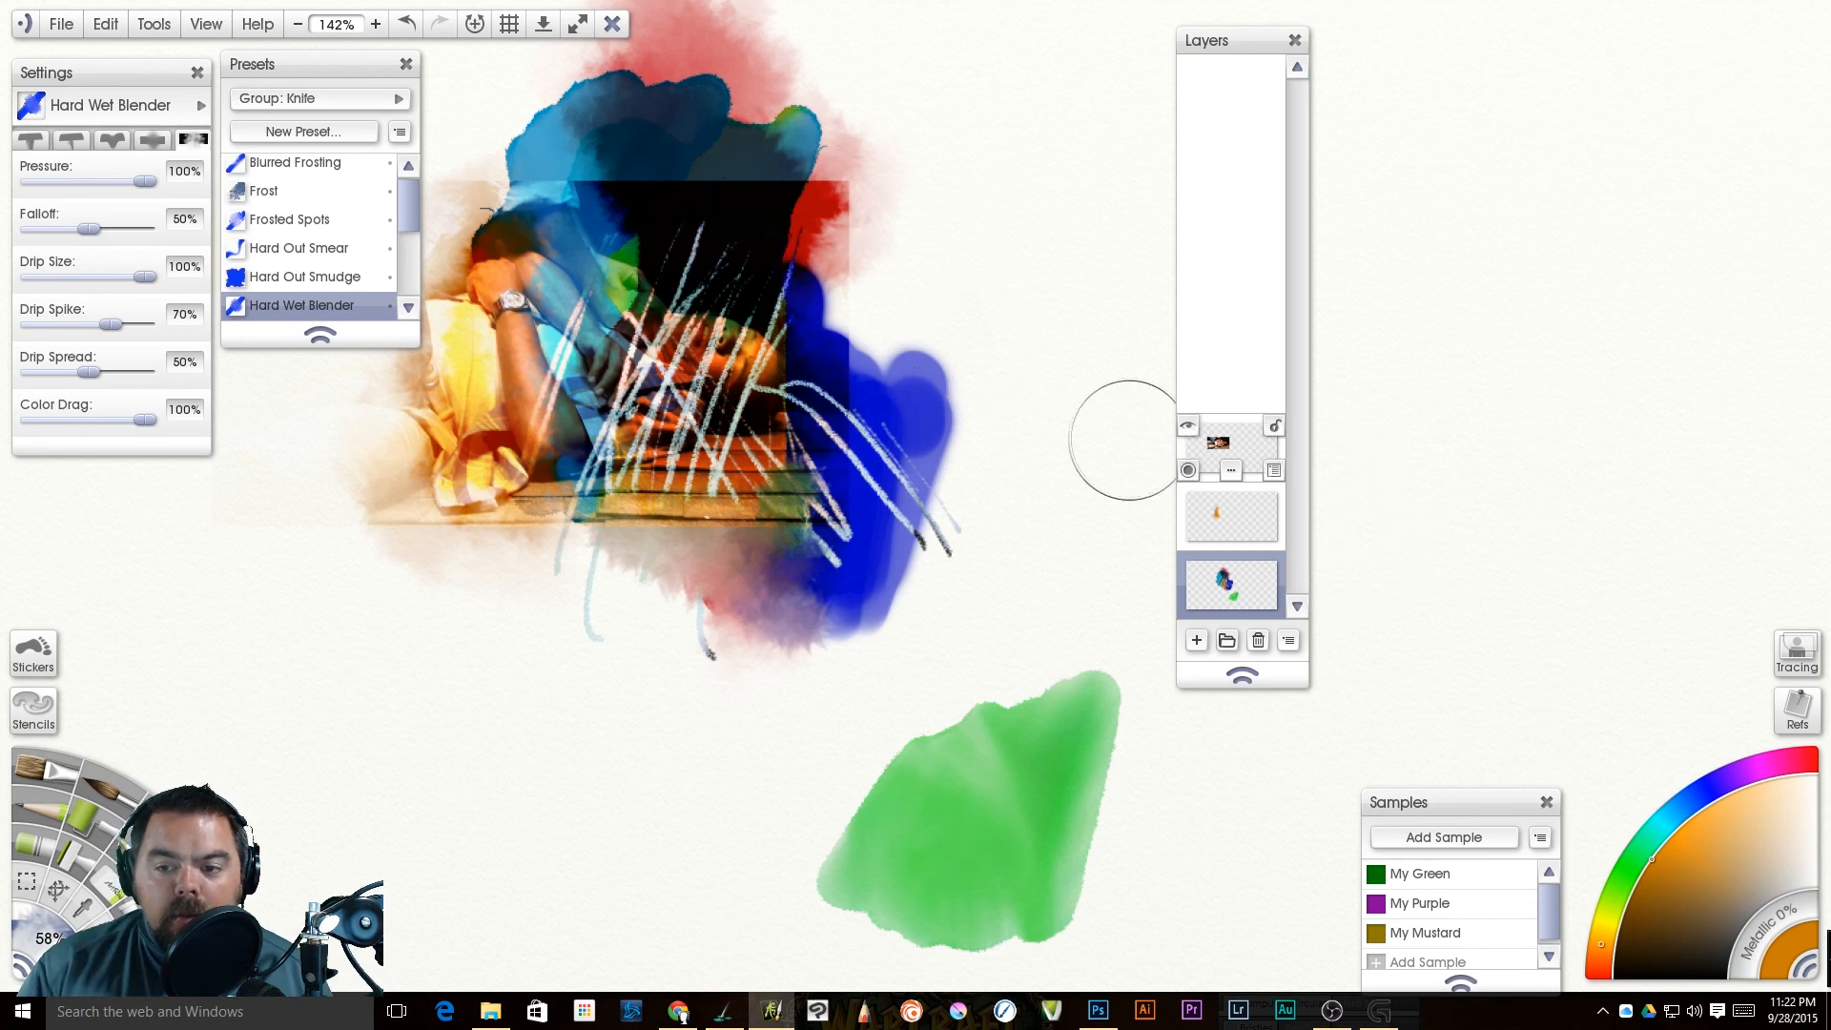
left_click(1231, 444)
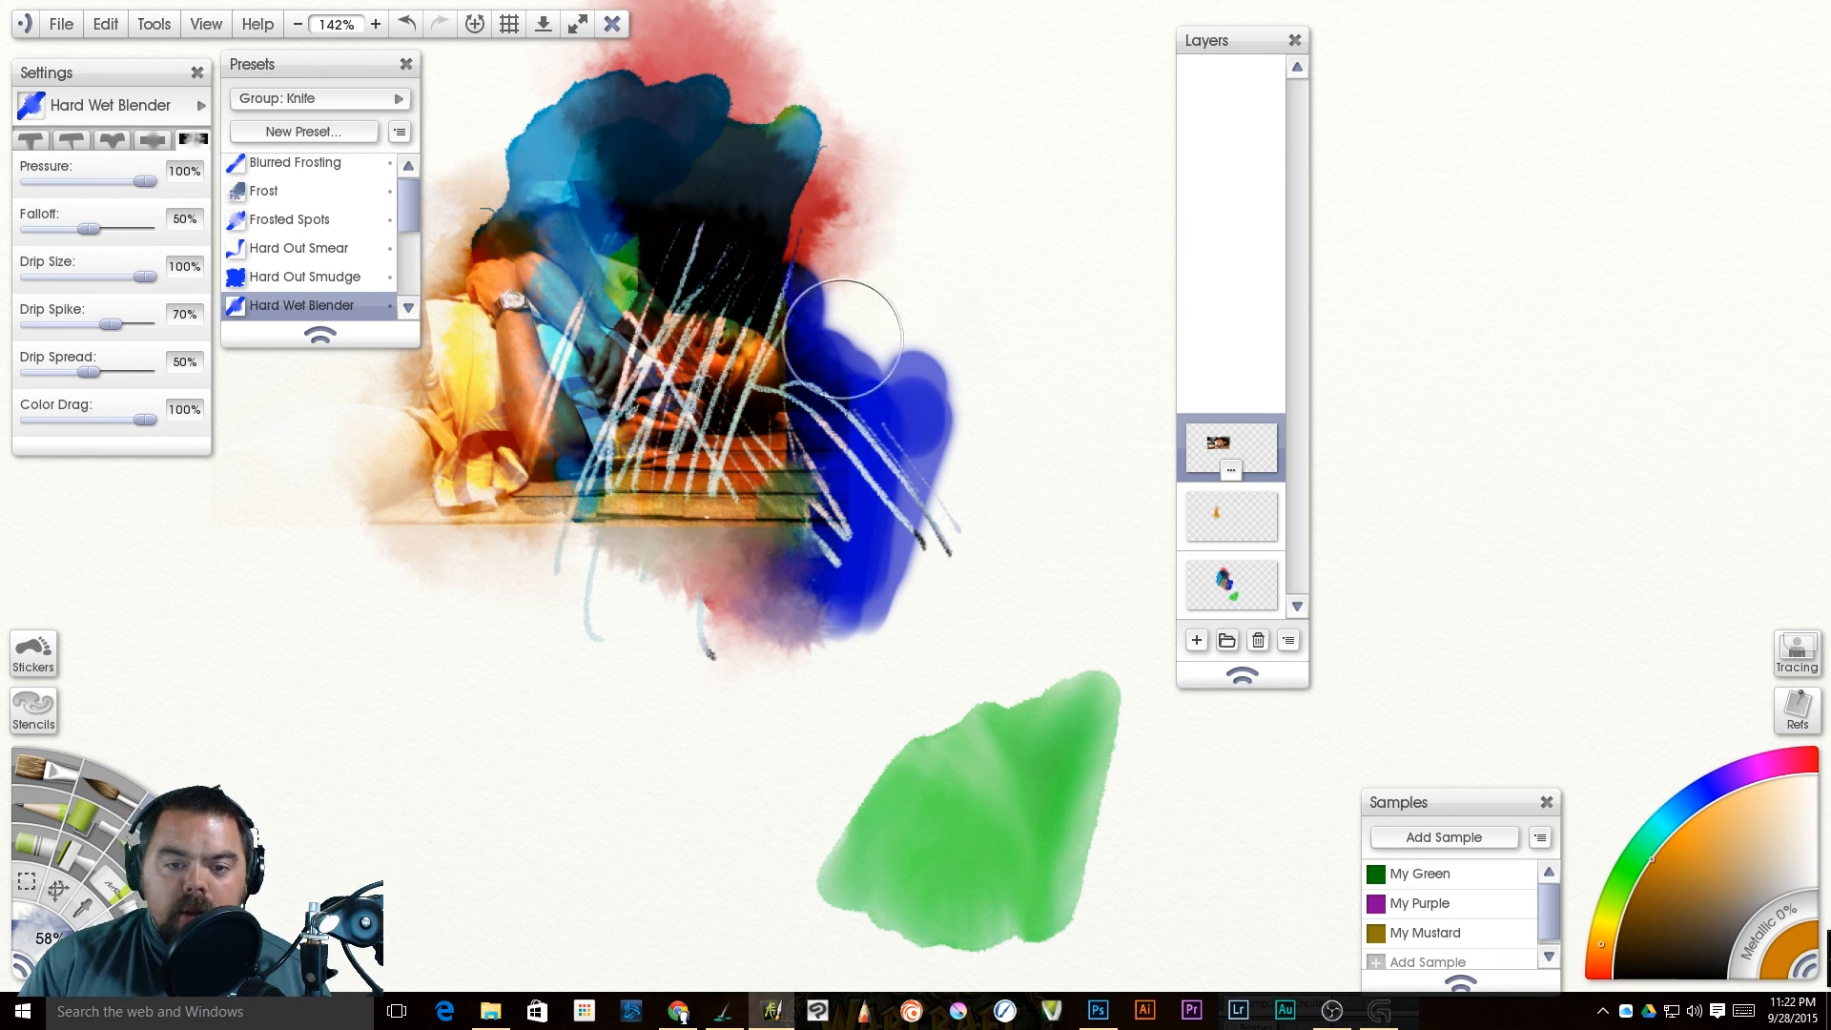
mouse_move(782, 537)
left_mouse_down()
mouse_move(633, 520)
mouse_move(501, 536)
left_mouse_up()
mouse_move(374, 522)
left_mouse_down()
mouse_move(184, 521)
mouse_move(225, 499)
mouse_move(217, 398)
mouse_move(244, 479)
left_mouse_up()
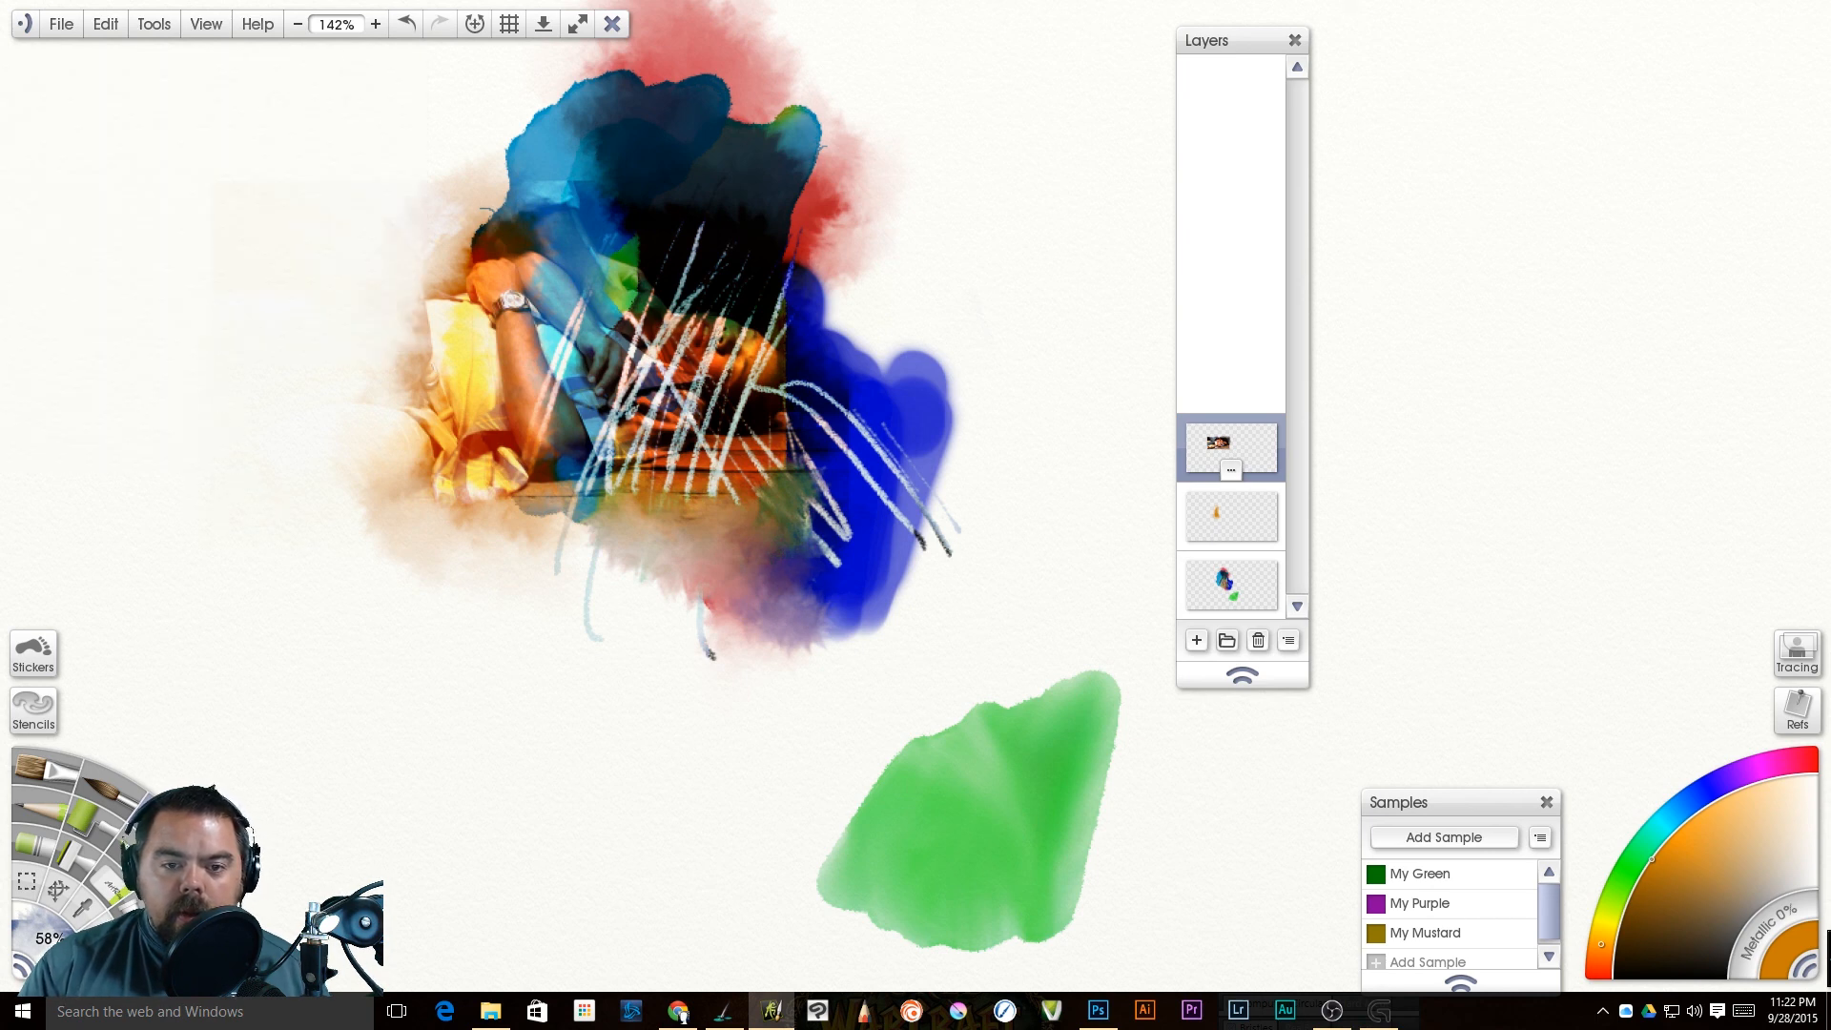
mouse_move(1187, 591)
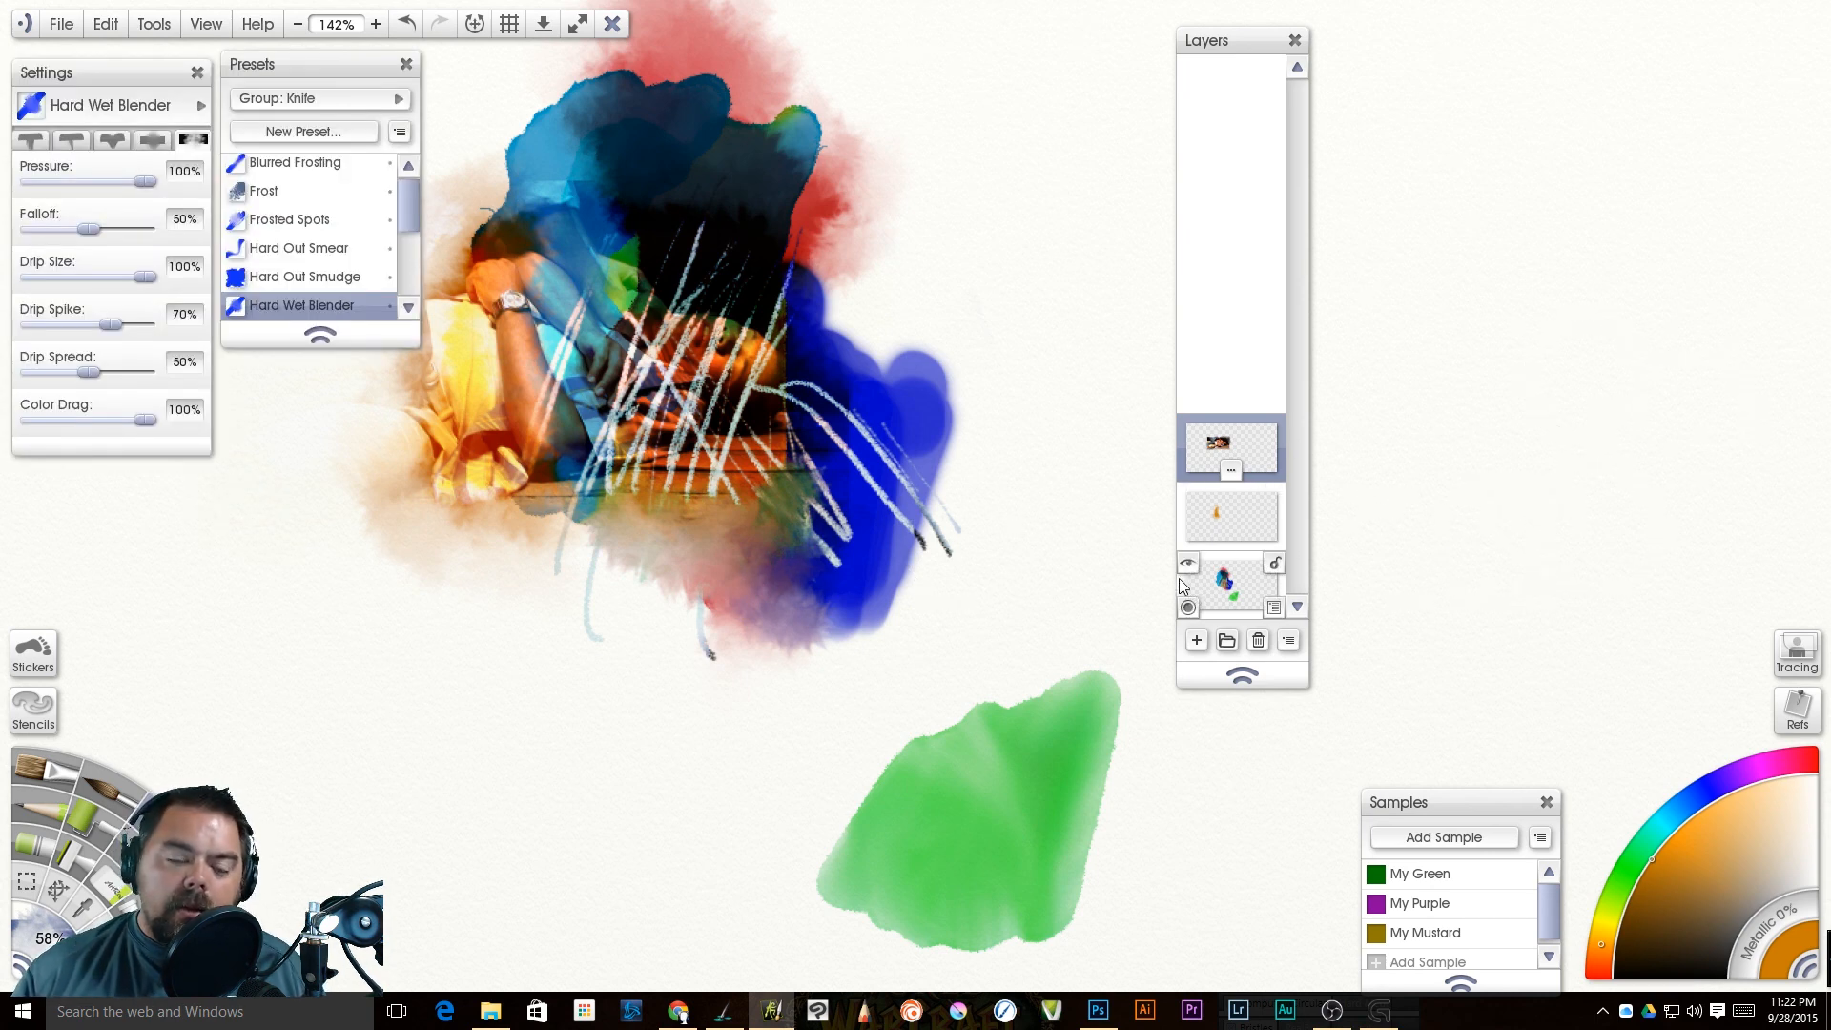